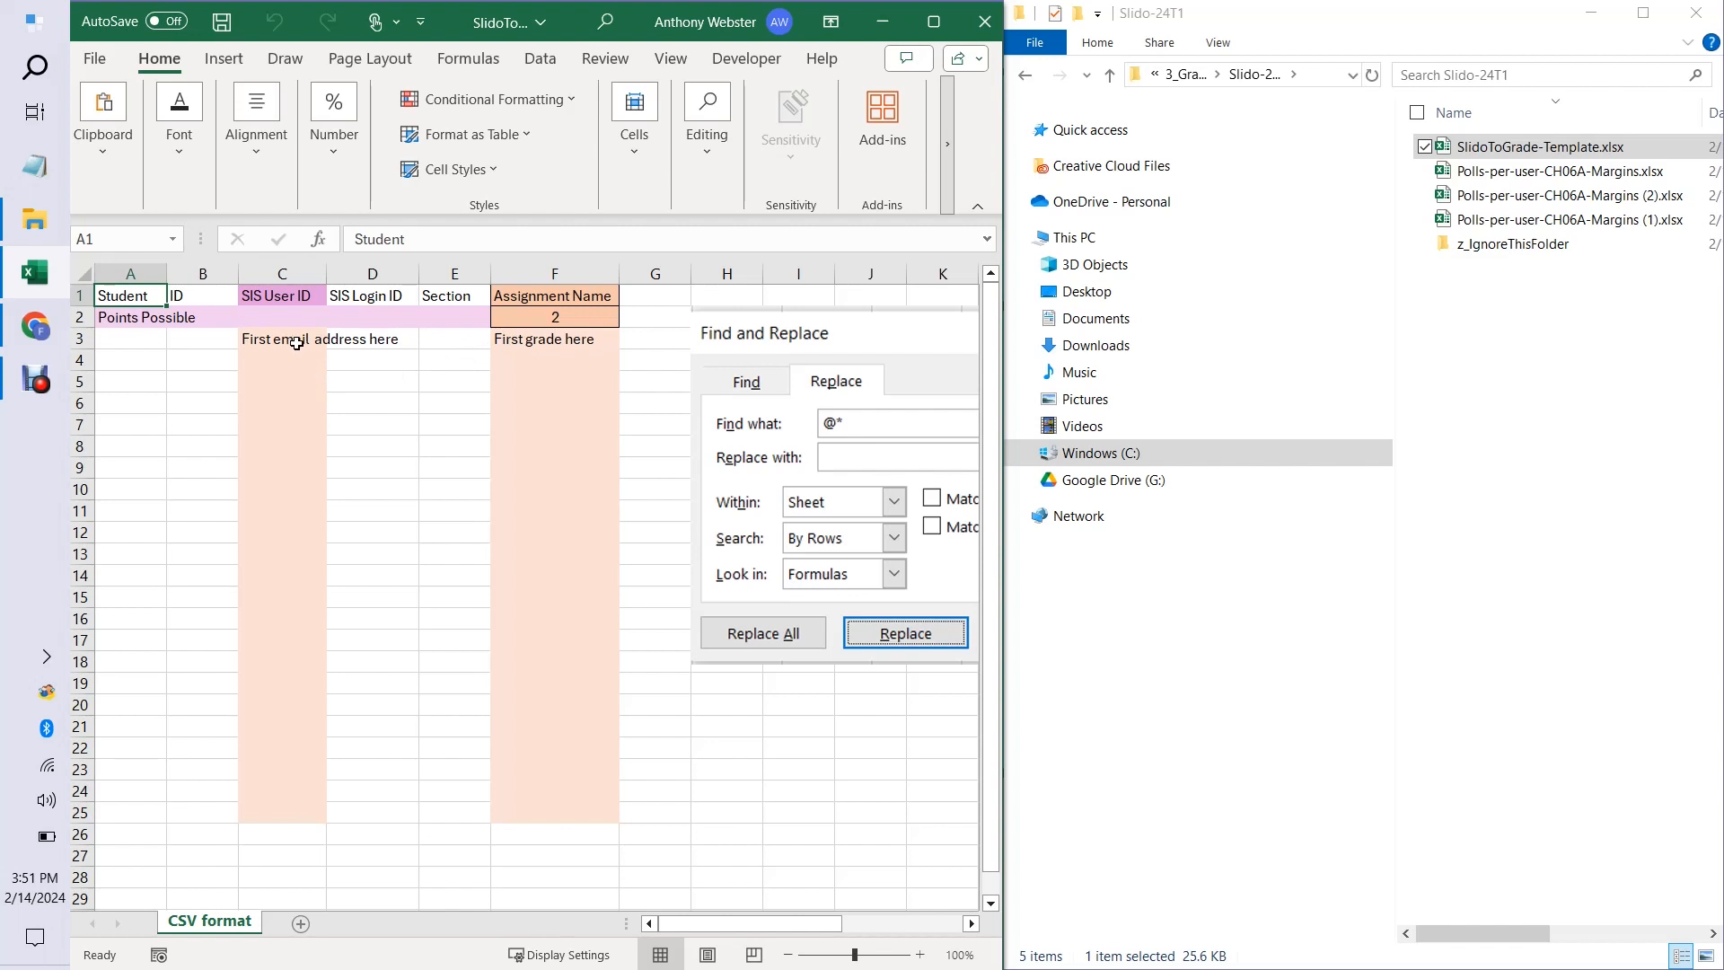
# Examine the template's SIS User ID column, its grade column, and the assignment name and points cells.
pyautogui.moveTo(292, 344); pyautogui.dragTo(293, 423)
pyautogui.click(293, 423)
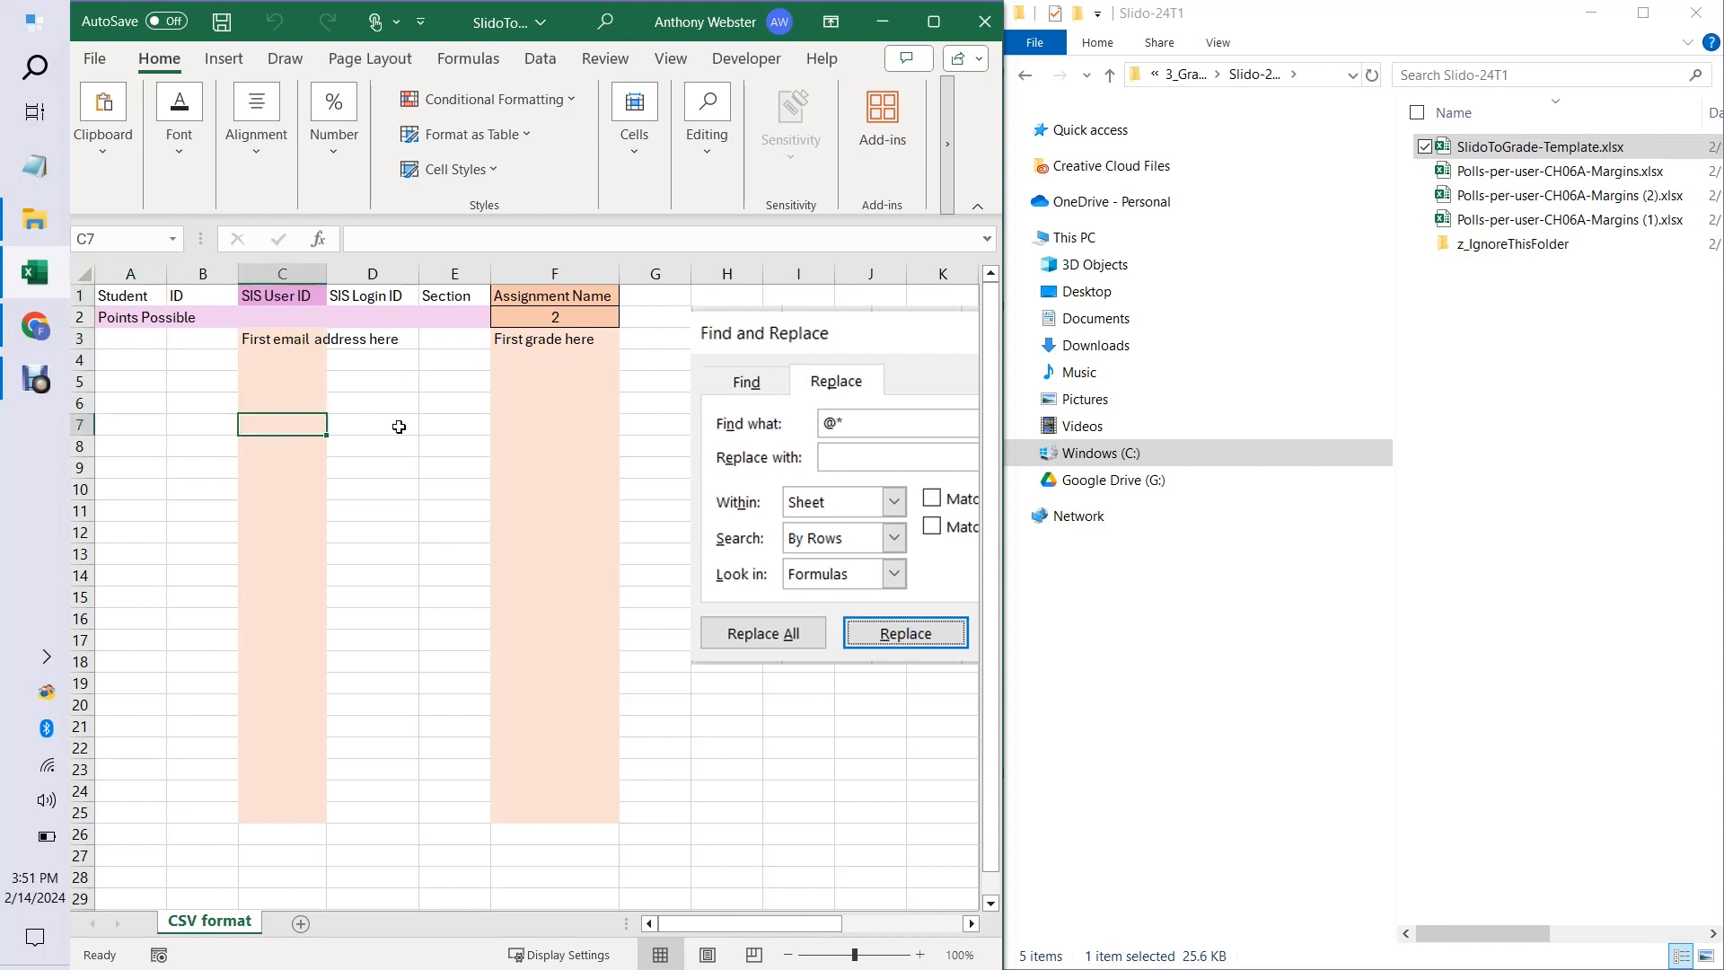
pyautogui.moveTo(568, 344); pyautogui.dragTo(565, 469)
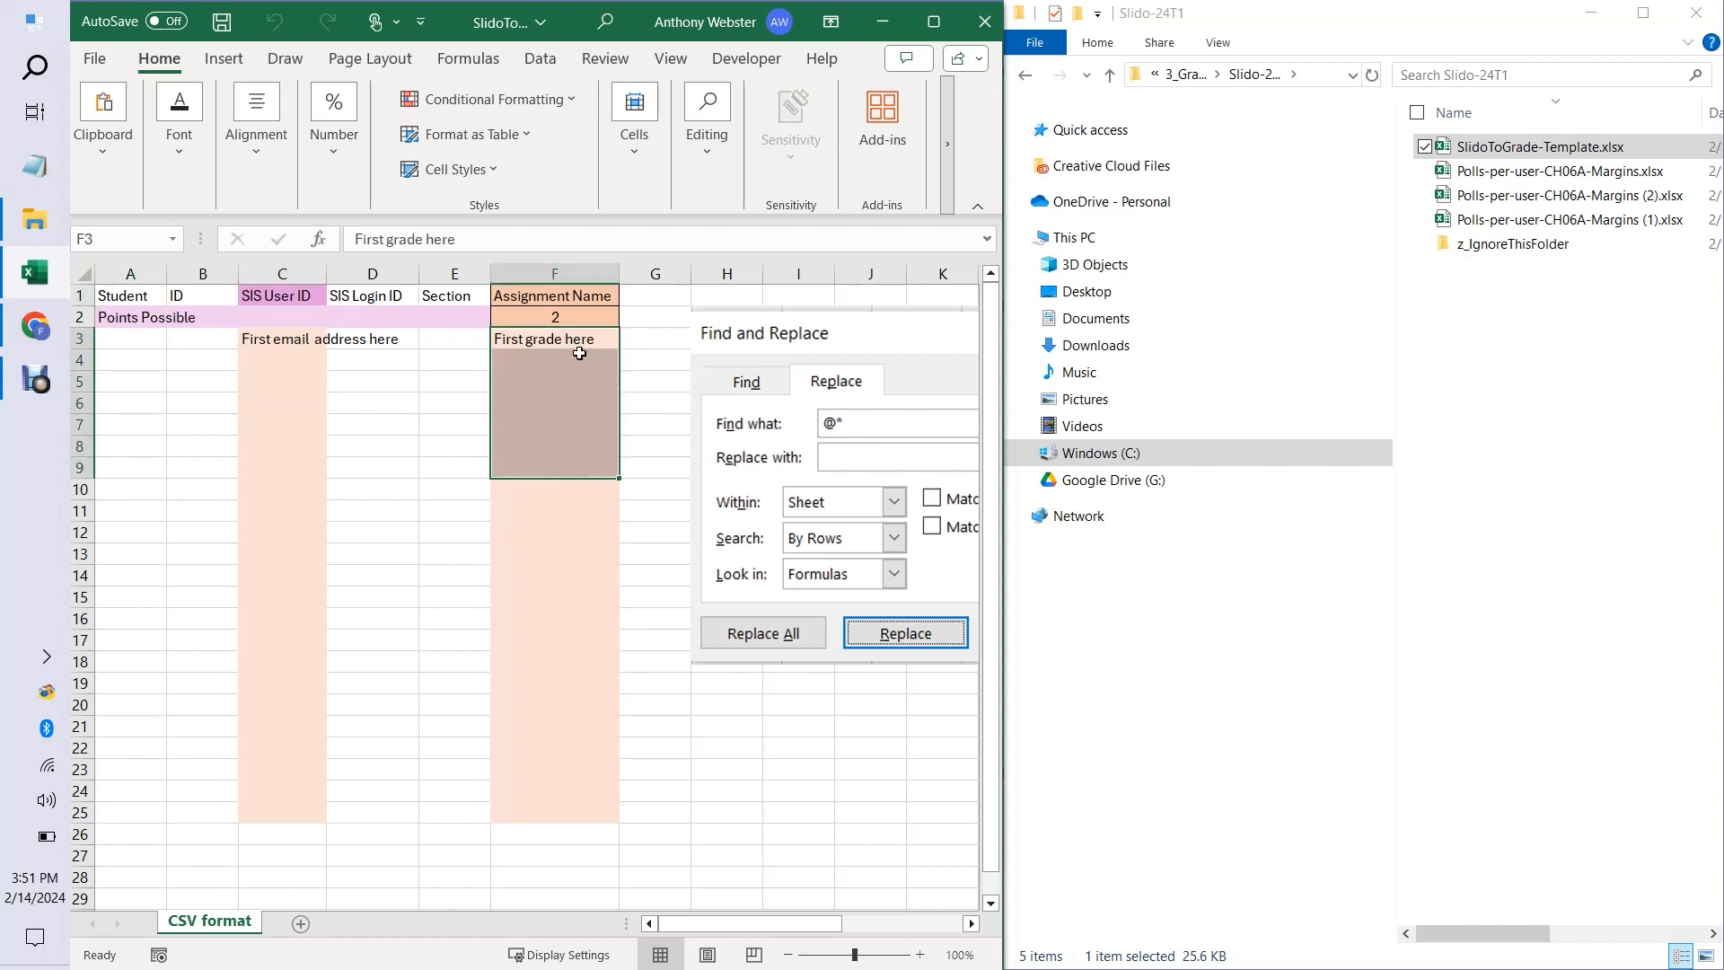
pyautogui.moveTo(573, 297); pyautogui.dragTo(566, 320)
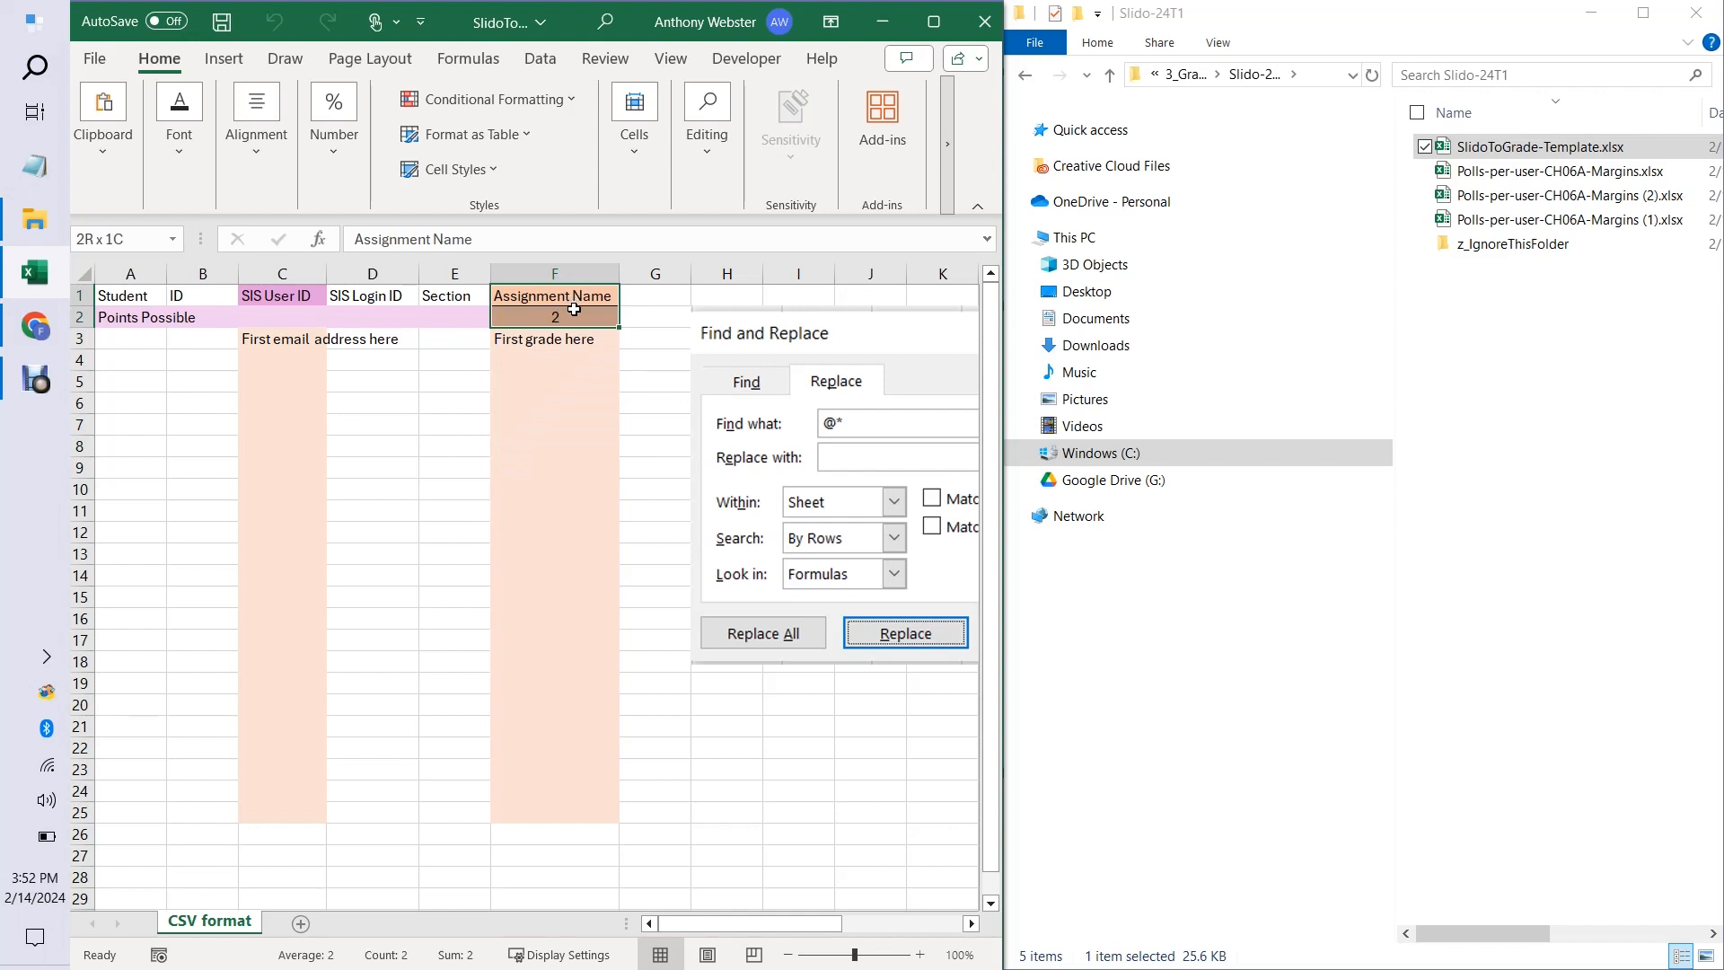
pyautogui.click(570, 395)
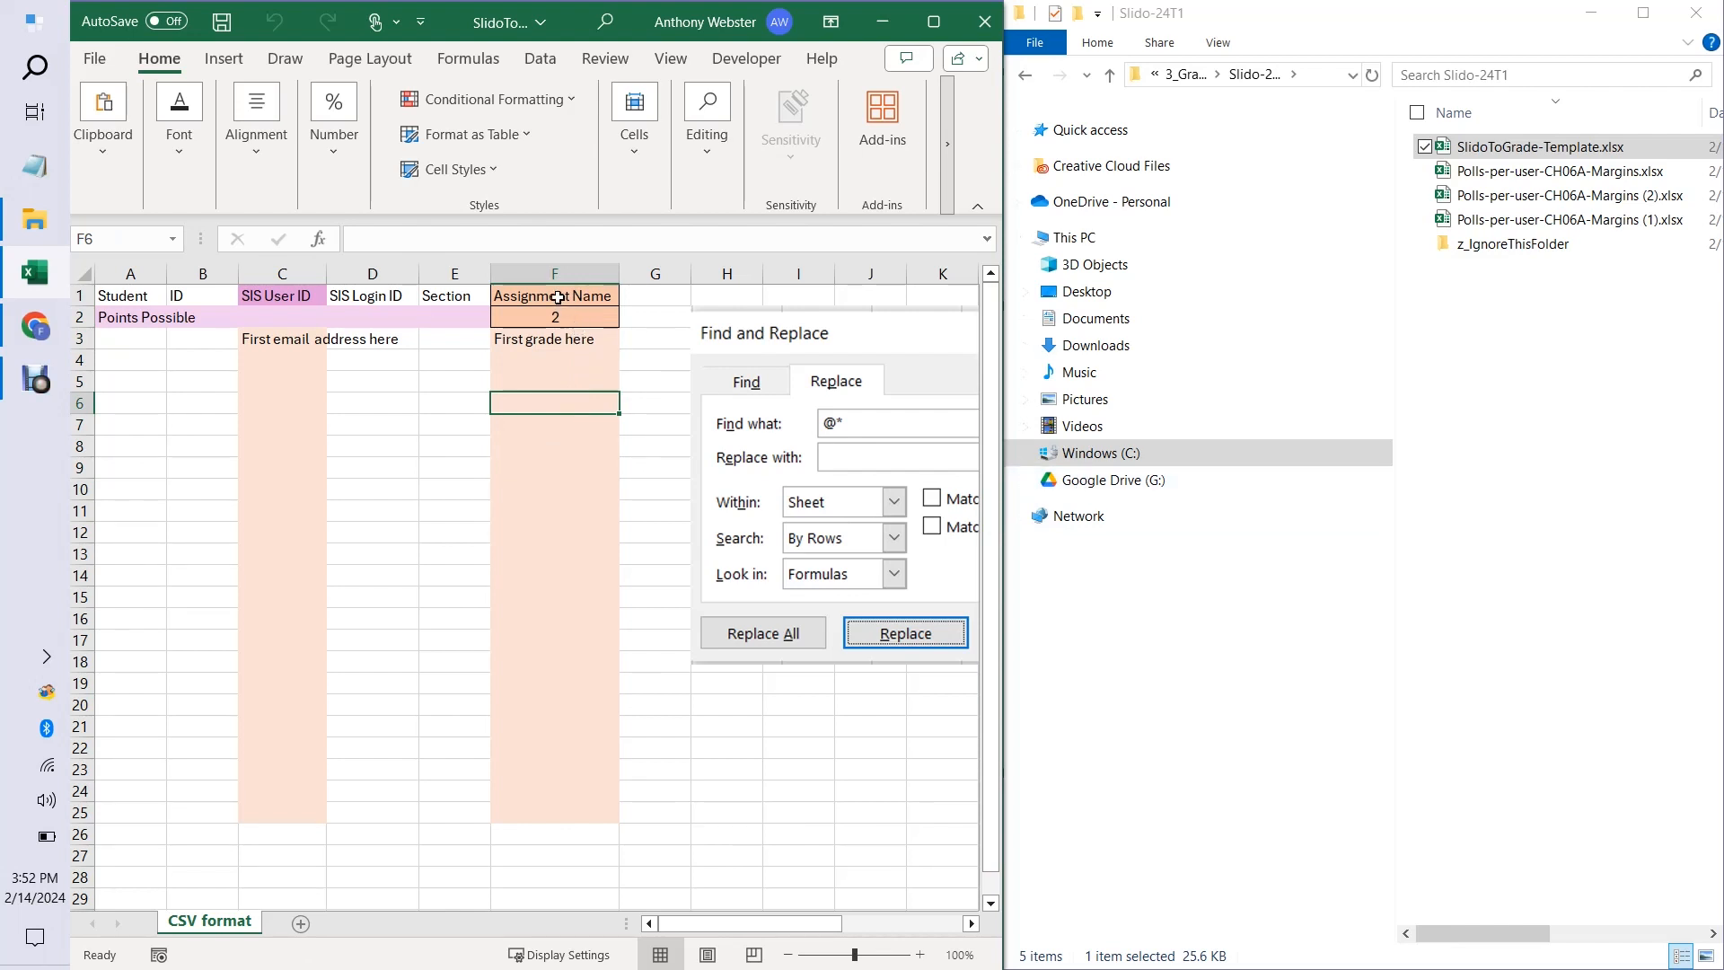
# Create a copy of the CSV format sheet at the end of the SlidoToGrade-Template.xlsx workbook.
pyautogui.rightClick(213, 930)
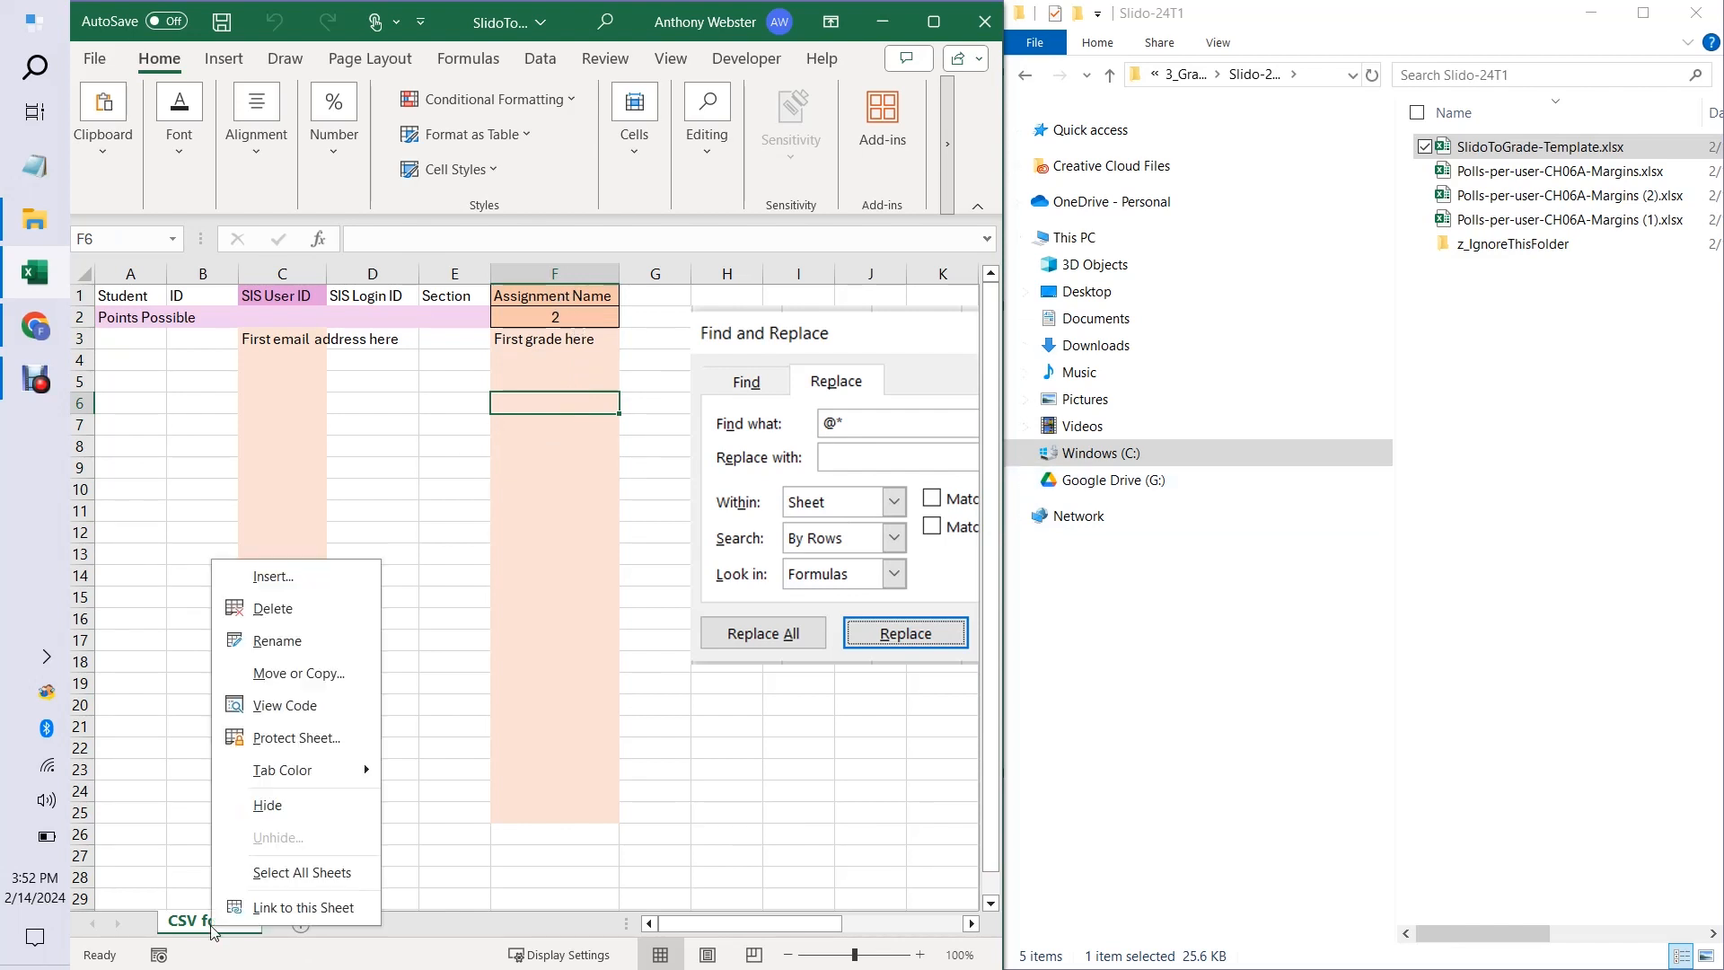
pyautogui.click(301, 673)
pyautogui.click(141, 801)
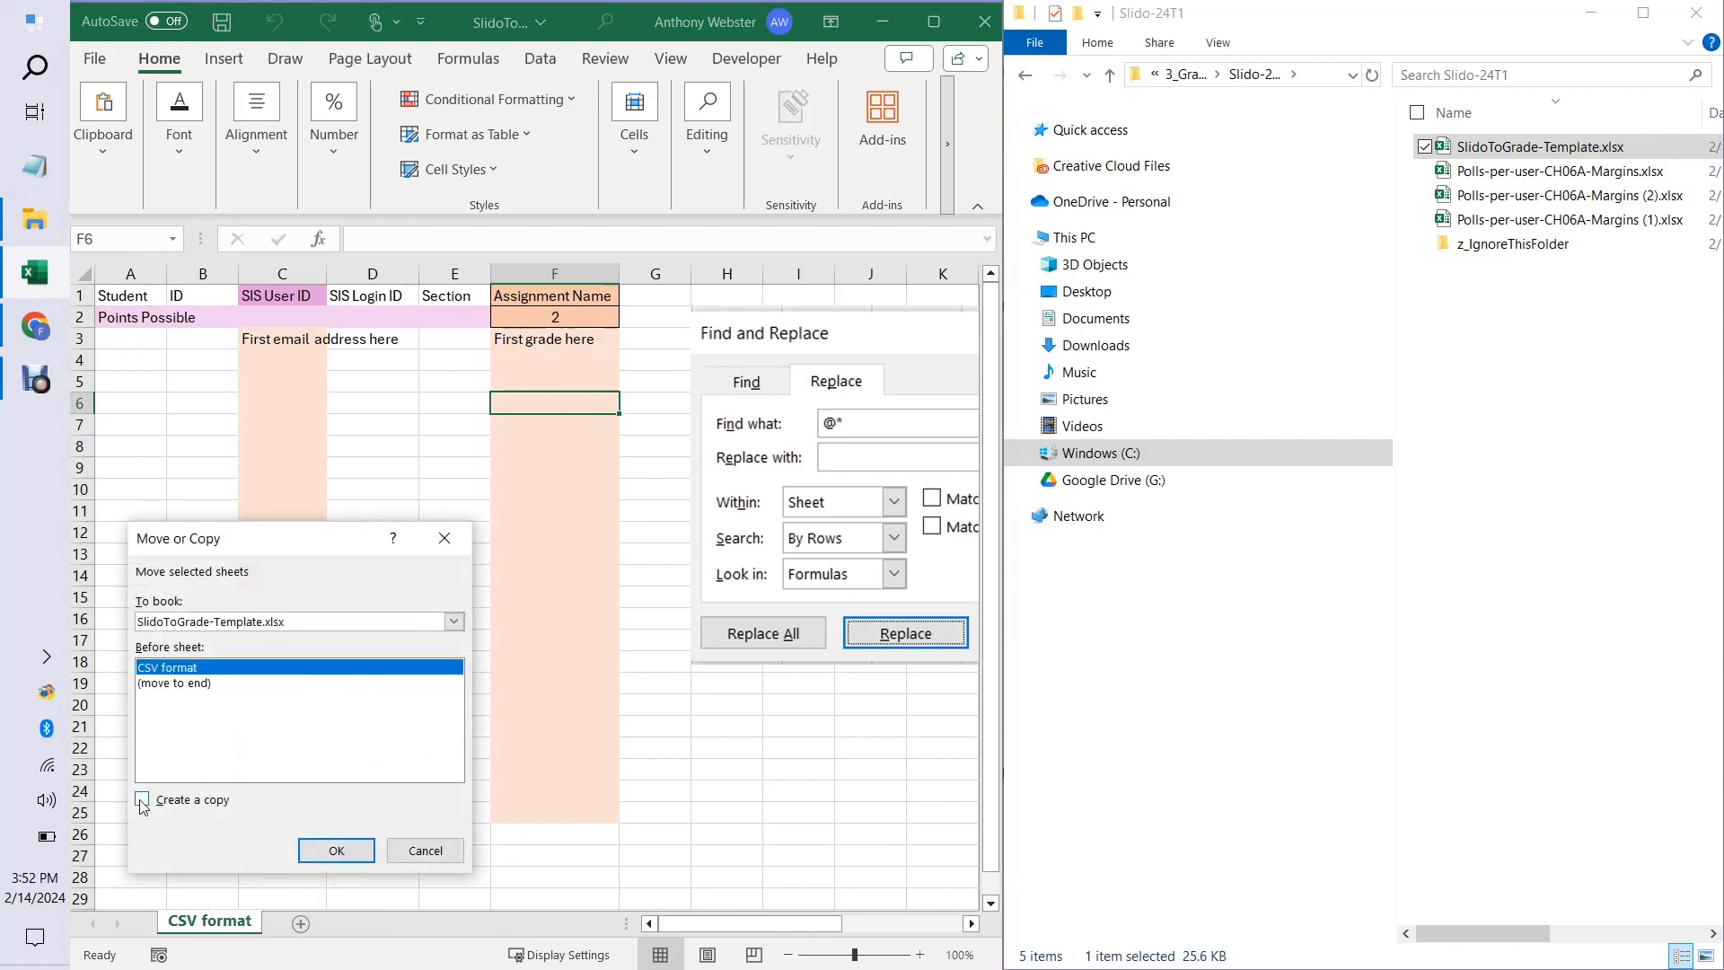
pyautogui.click(176, 684)
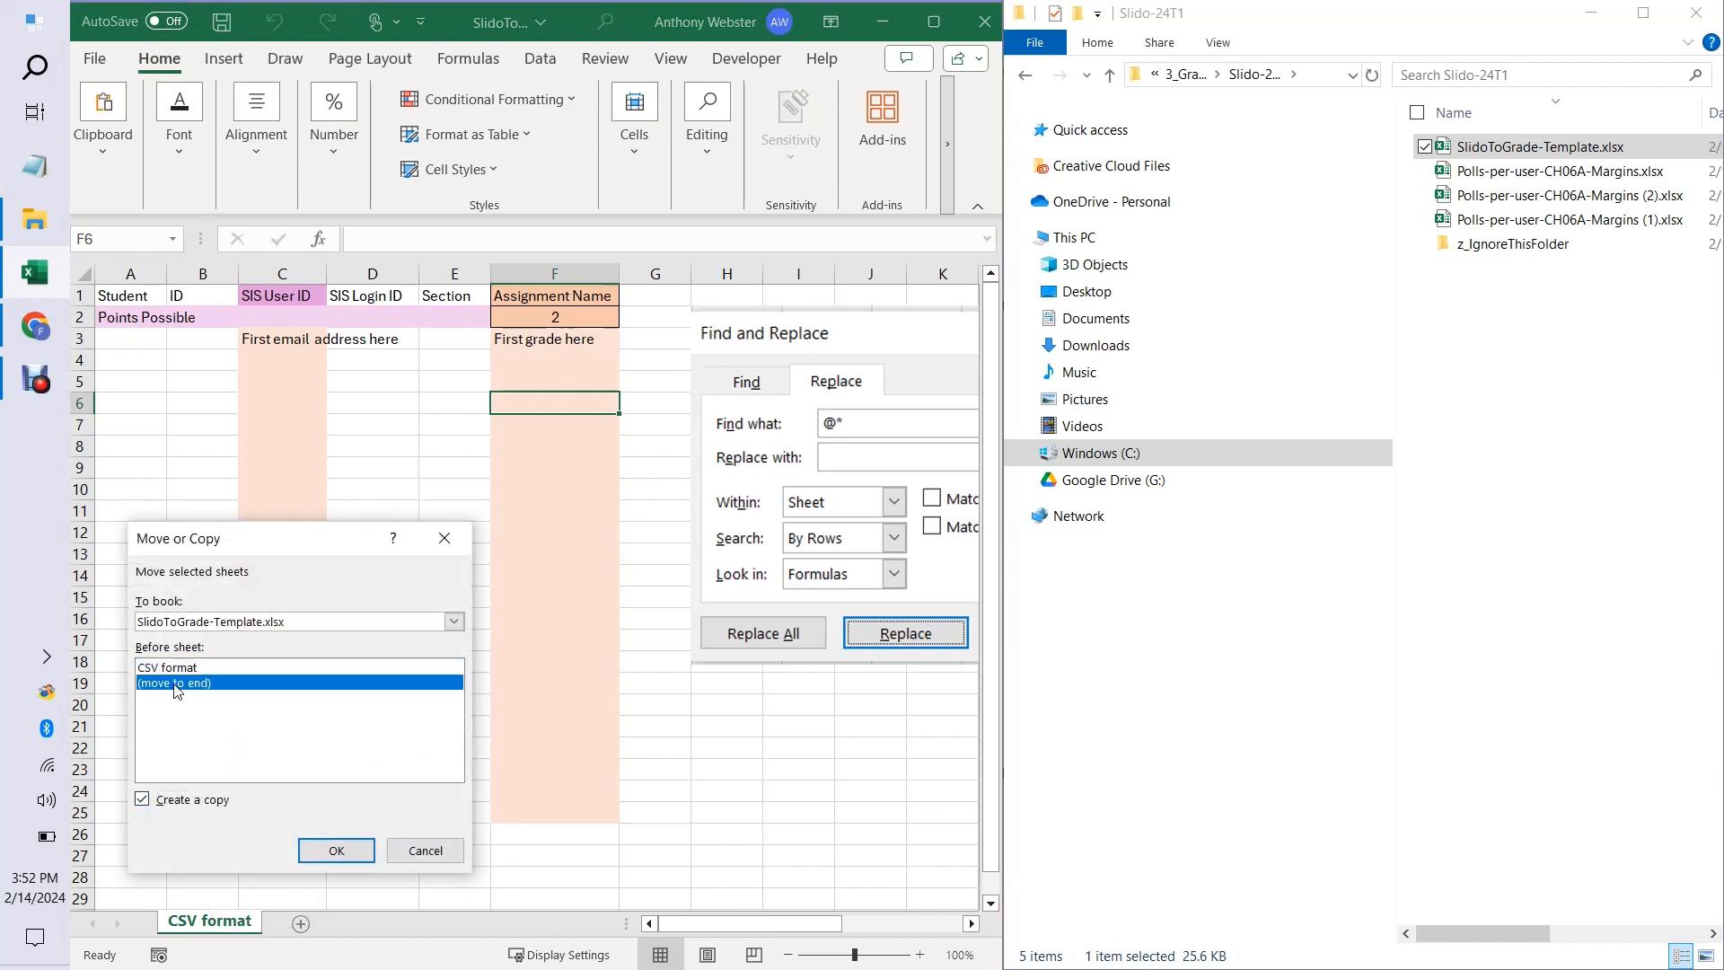
pyautogui.click(329, 847)
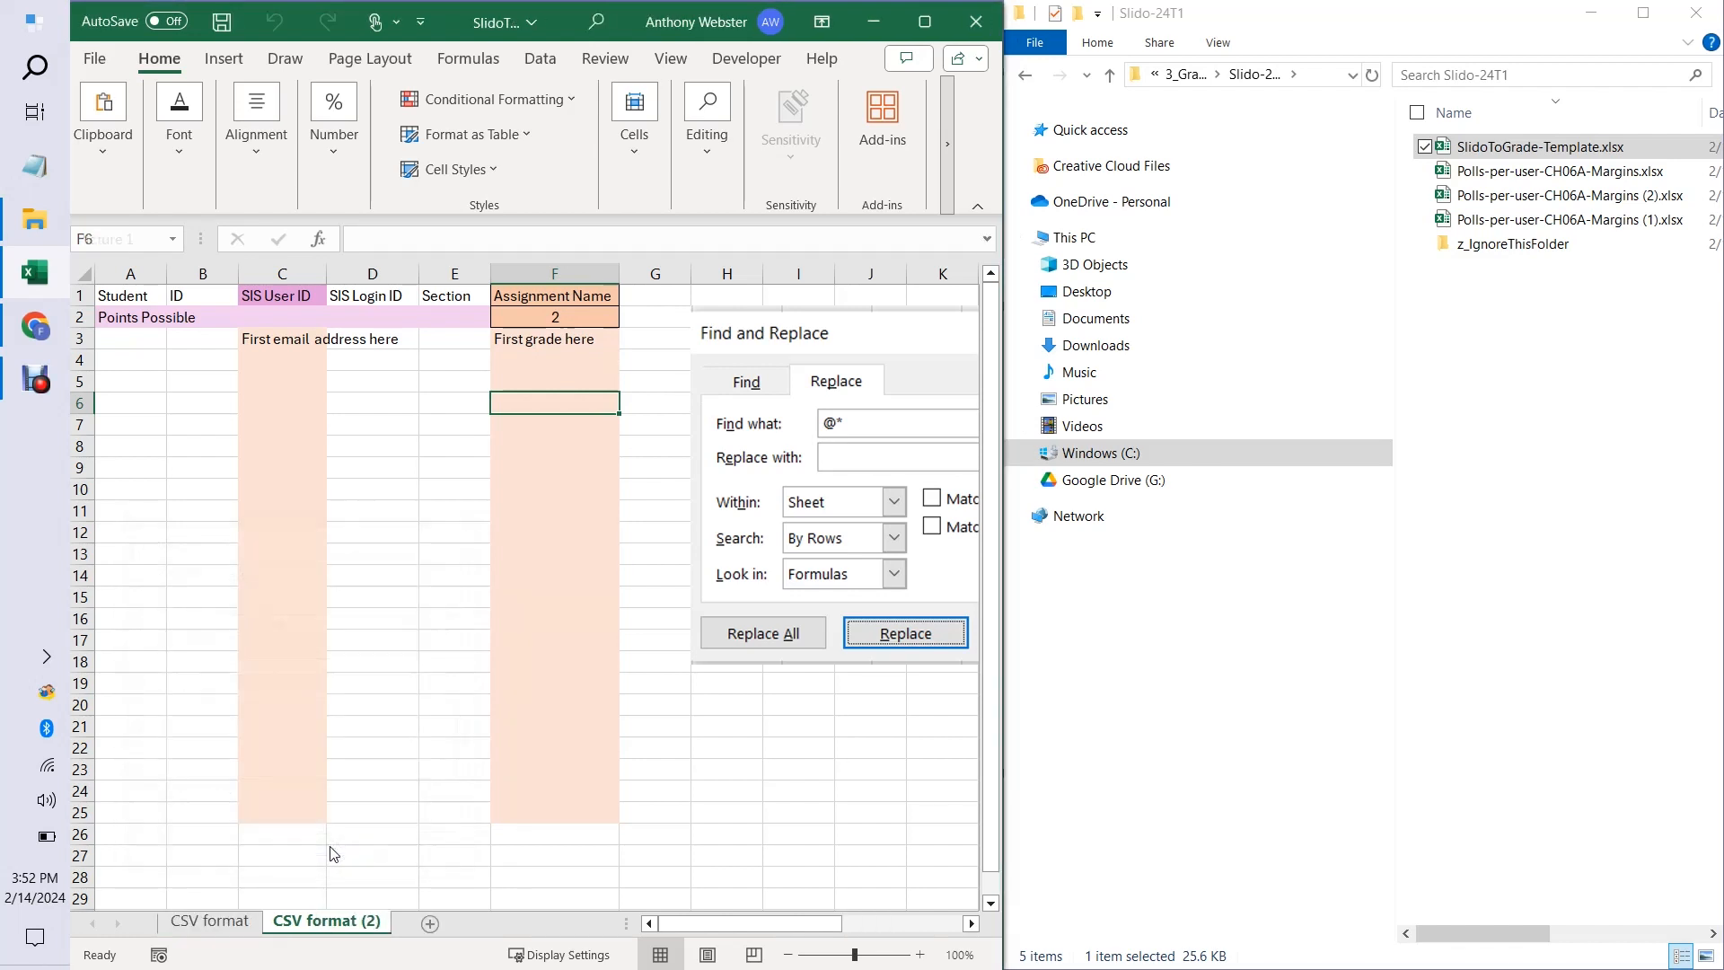
# Rename the copied sheet as EX CH06A-Margins.
pyautogui.rightClick(338, 928)
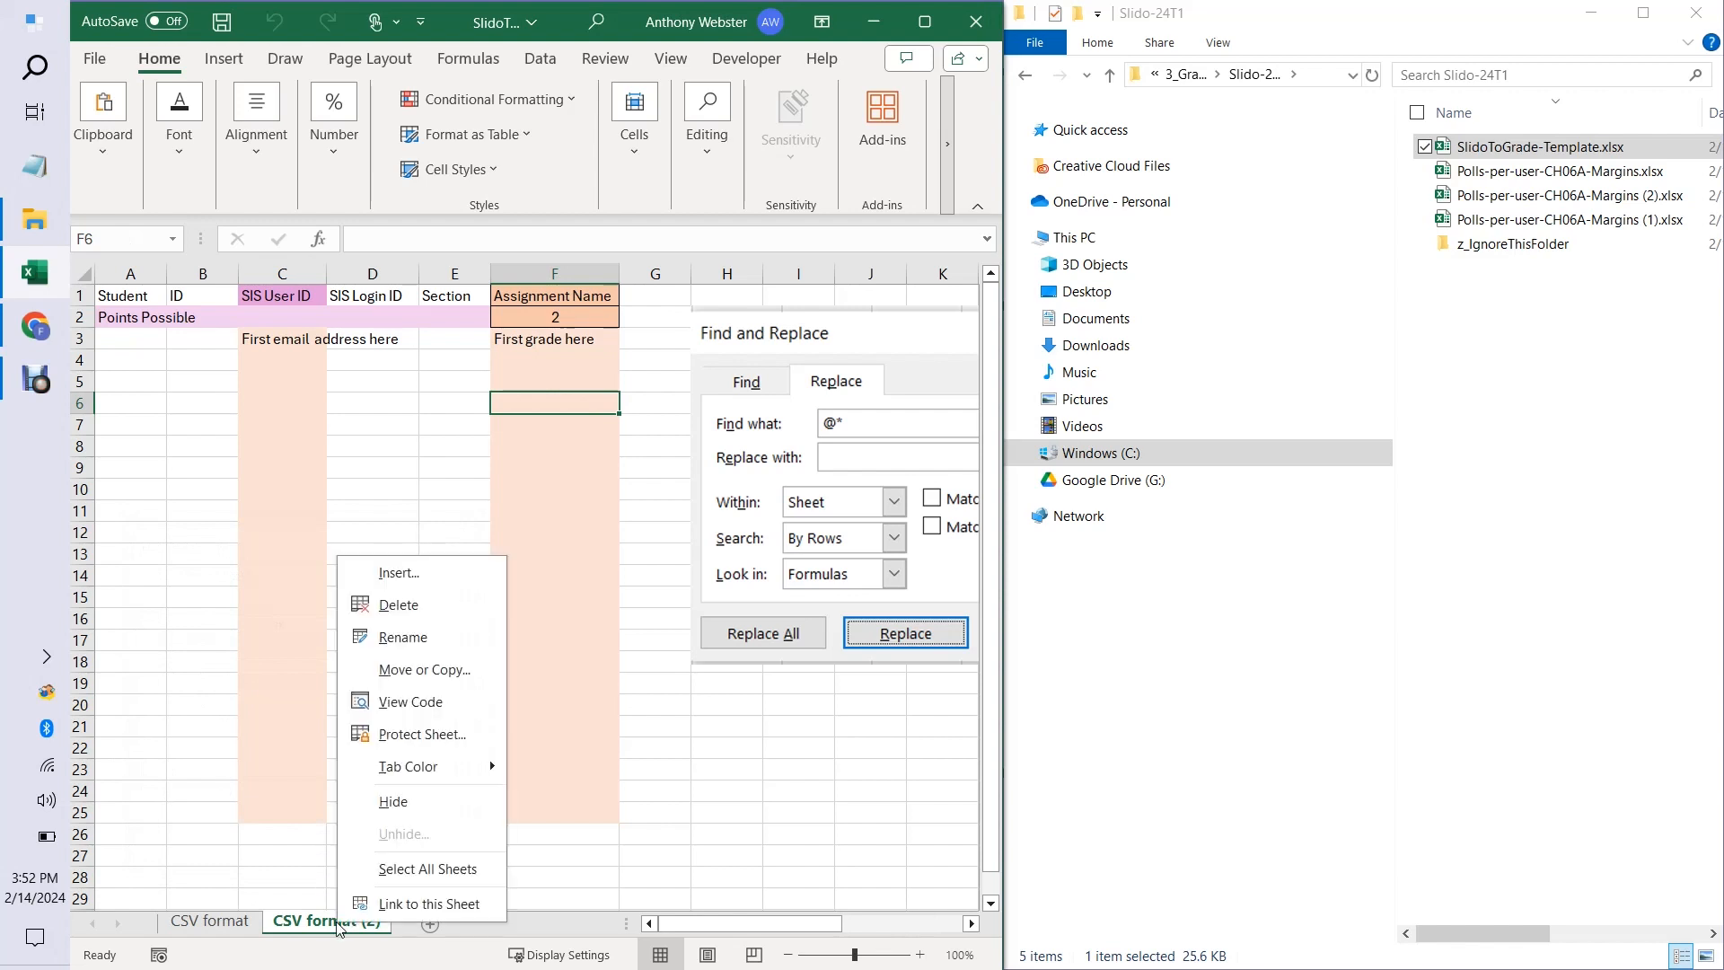
pyautogui.click(415, 639)
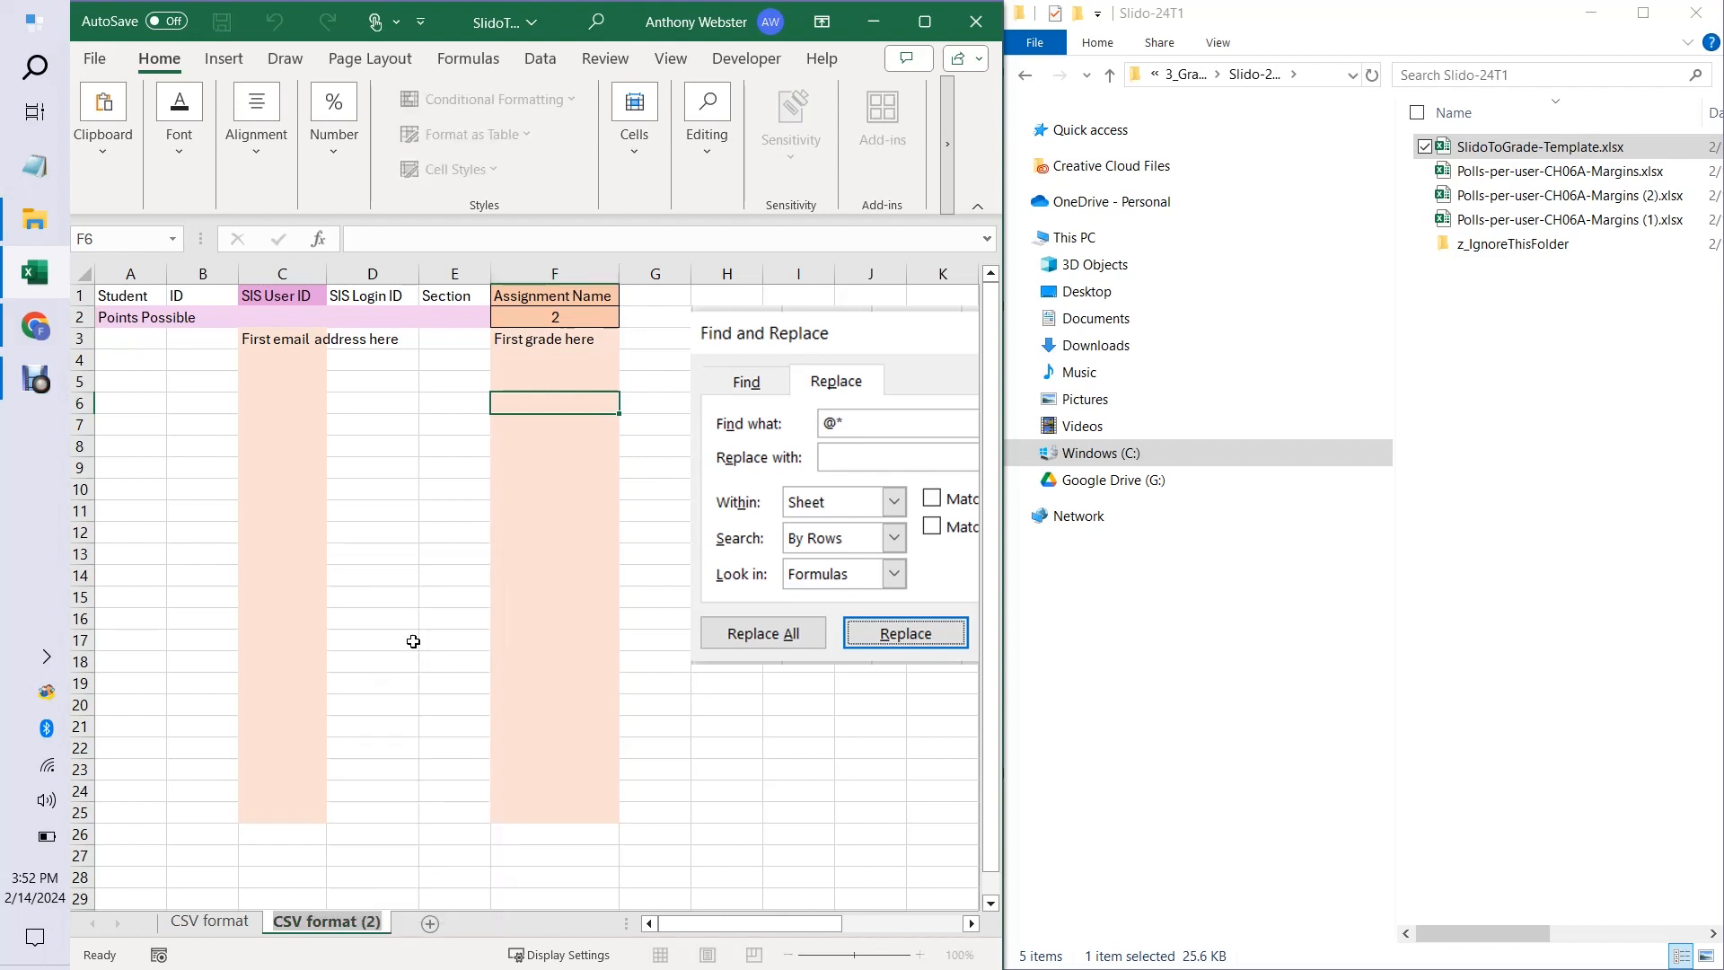
pyautogui.write('EX')
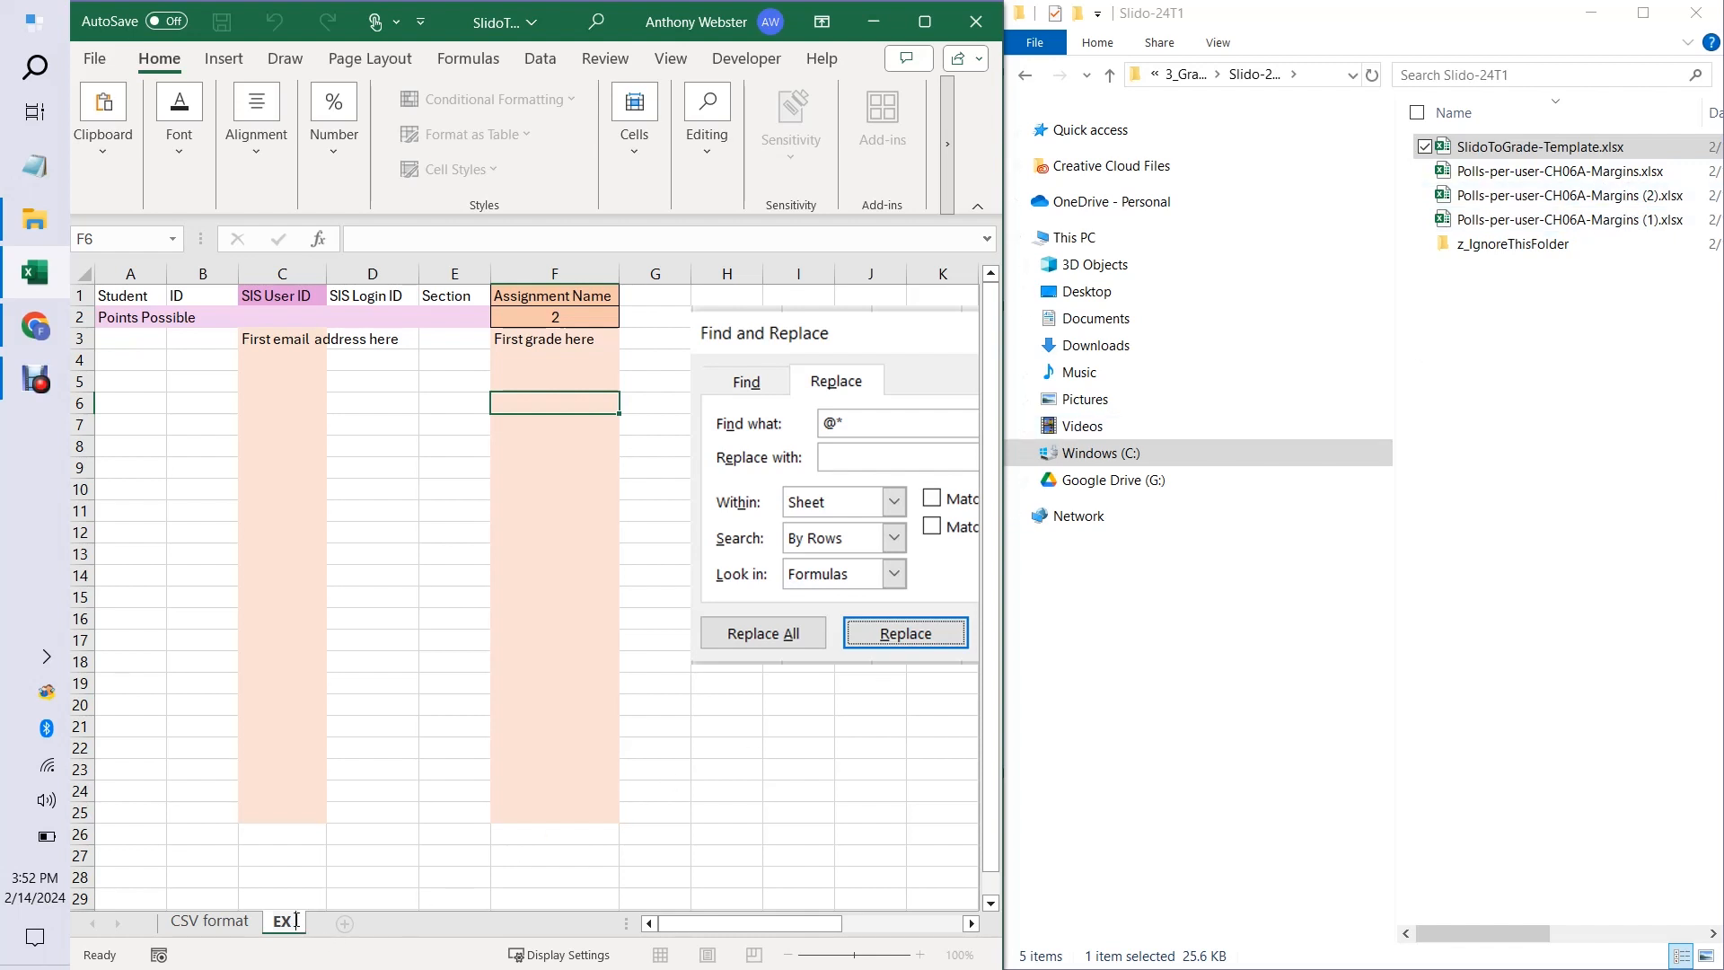
pyautogui.write('CH06A-Margins')
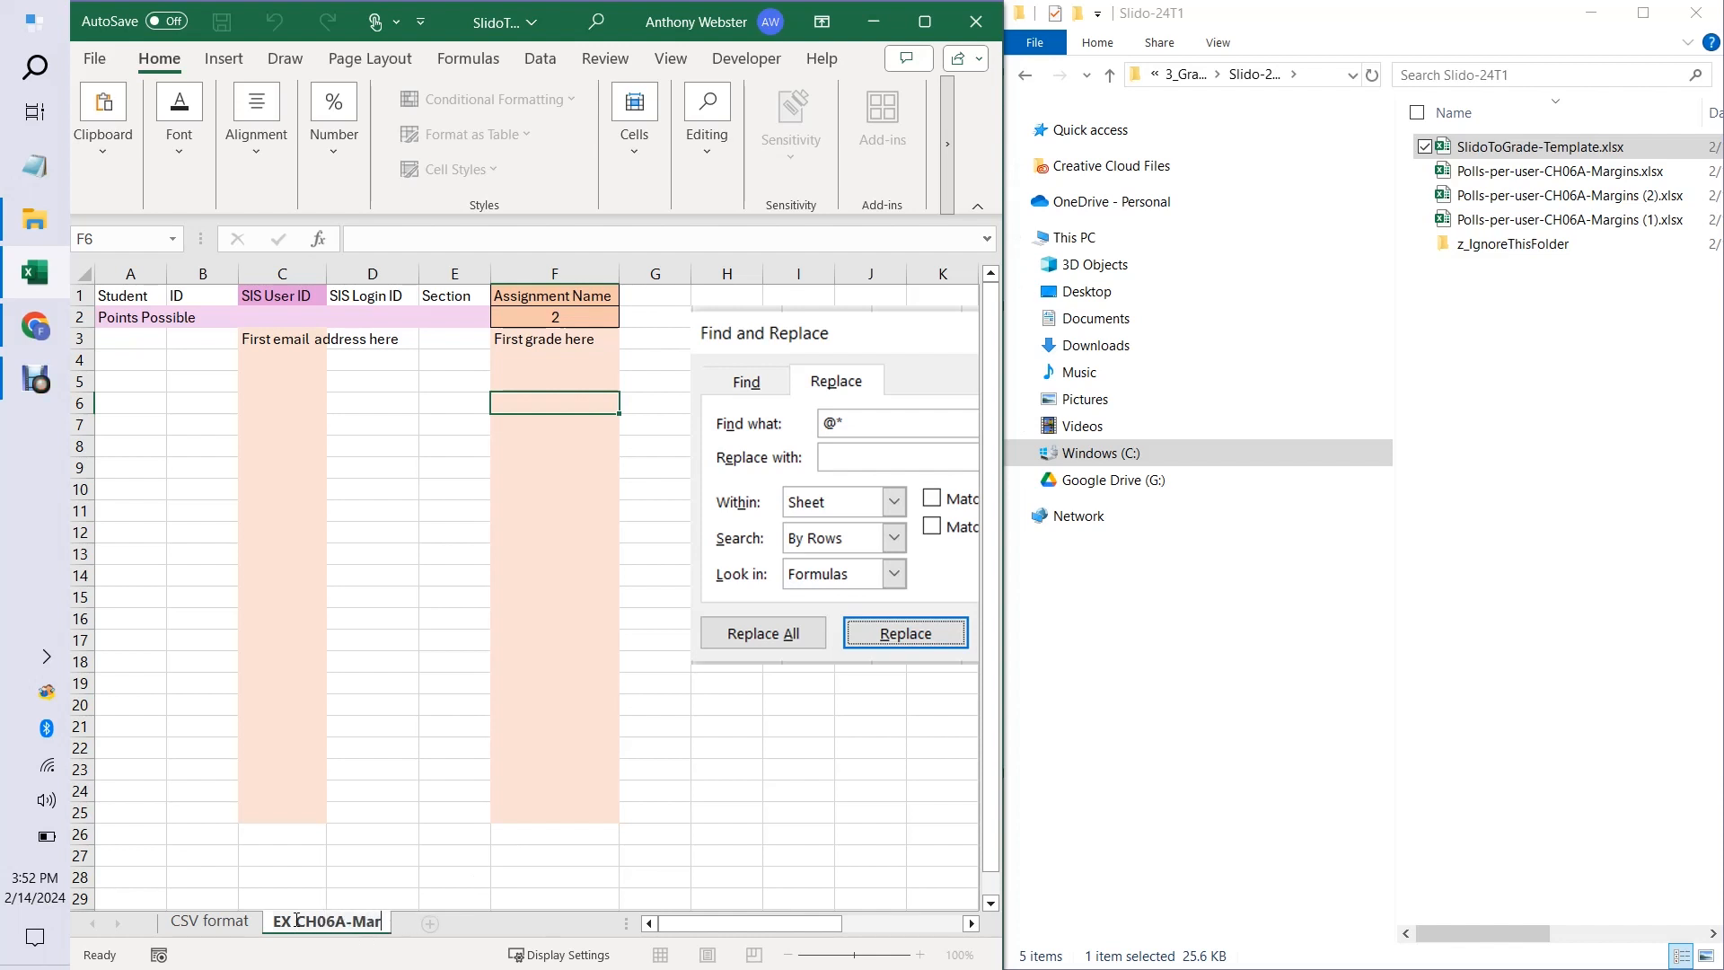
pyautogui.press('Return')
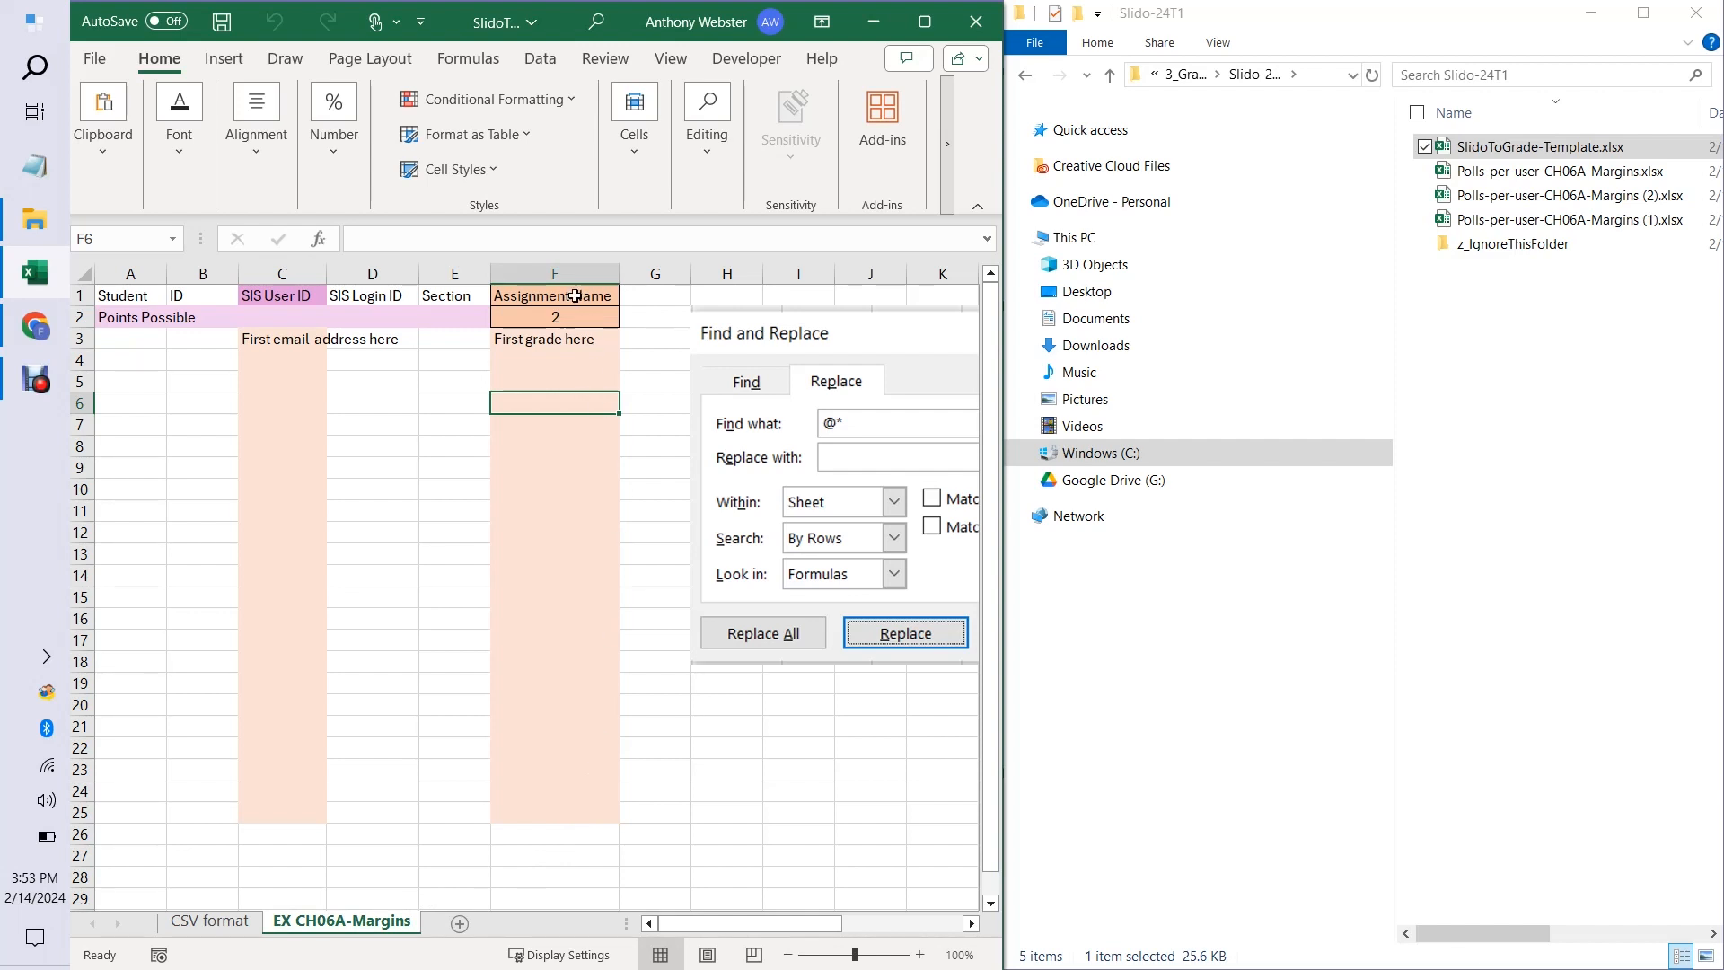
# Replace the Assignment Name heading in F1 with EX CH06A-Margins.
pyautogui.click(574, 296)
pyautogui.write('E')
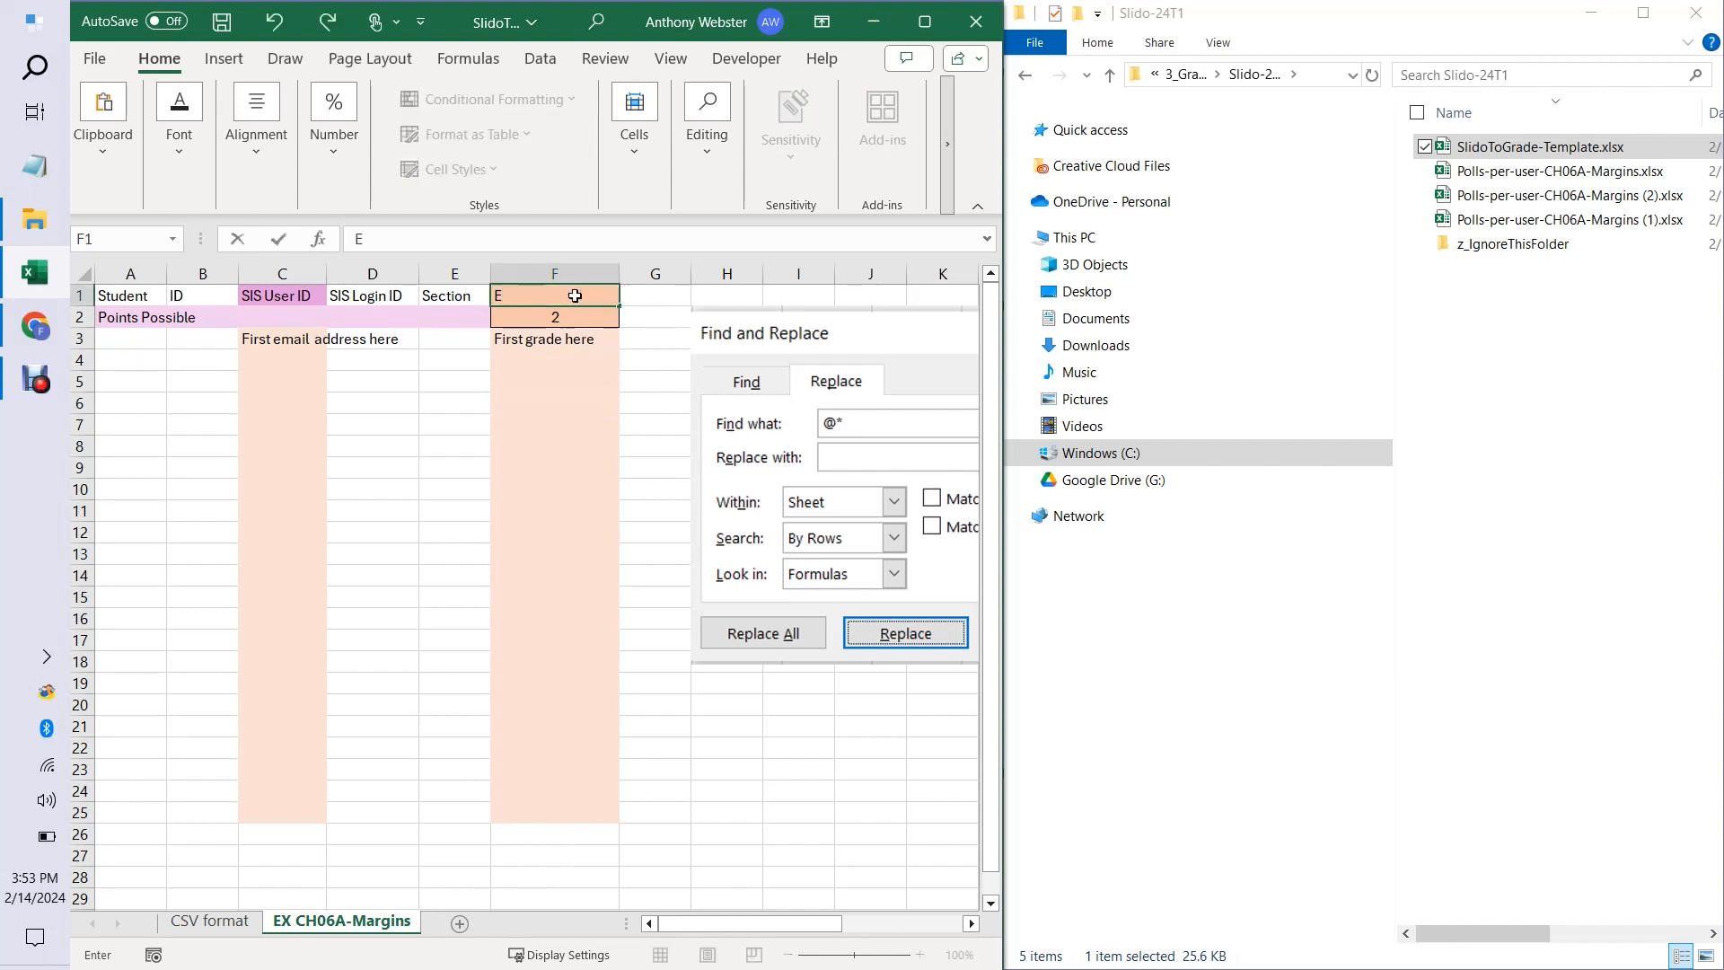
pyautogui.write('X CH06A-Margins')
pyautogui.press('Return')
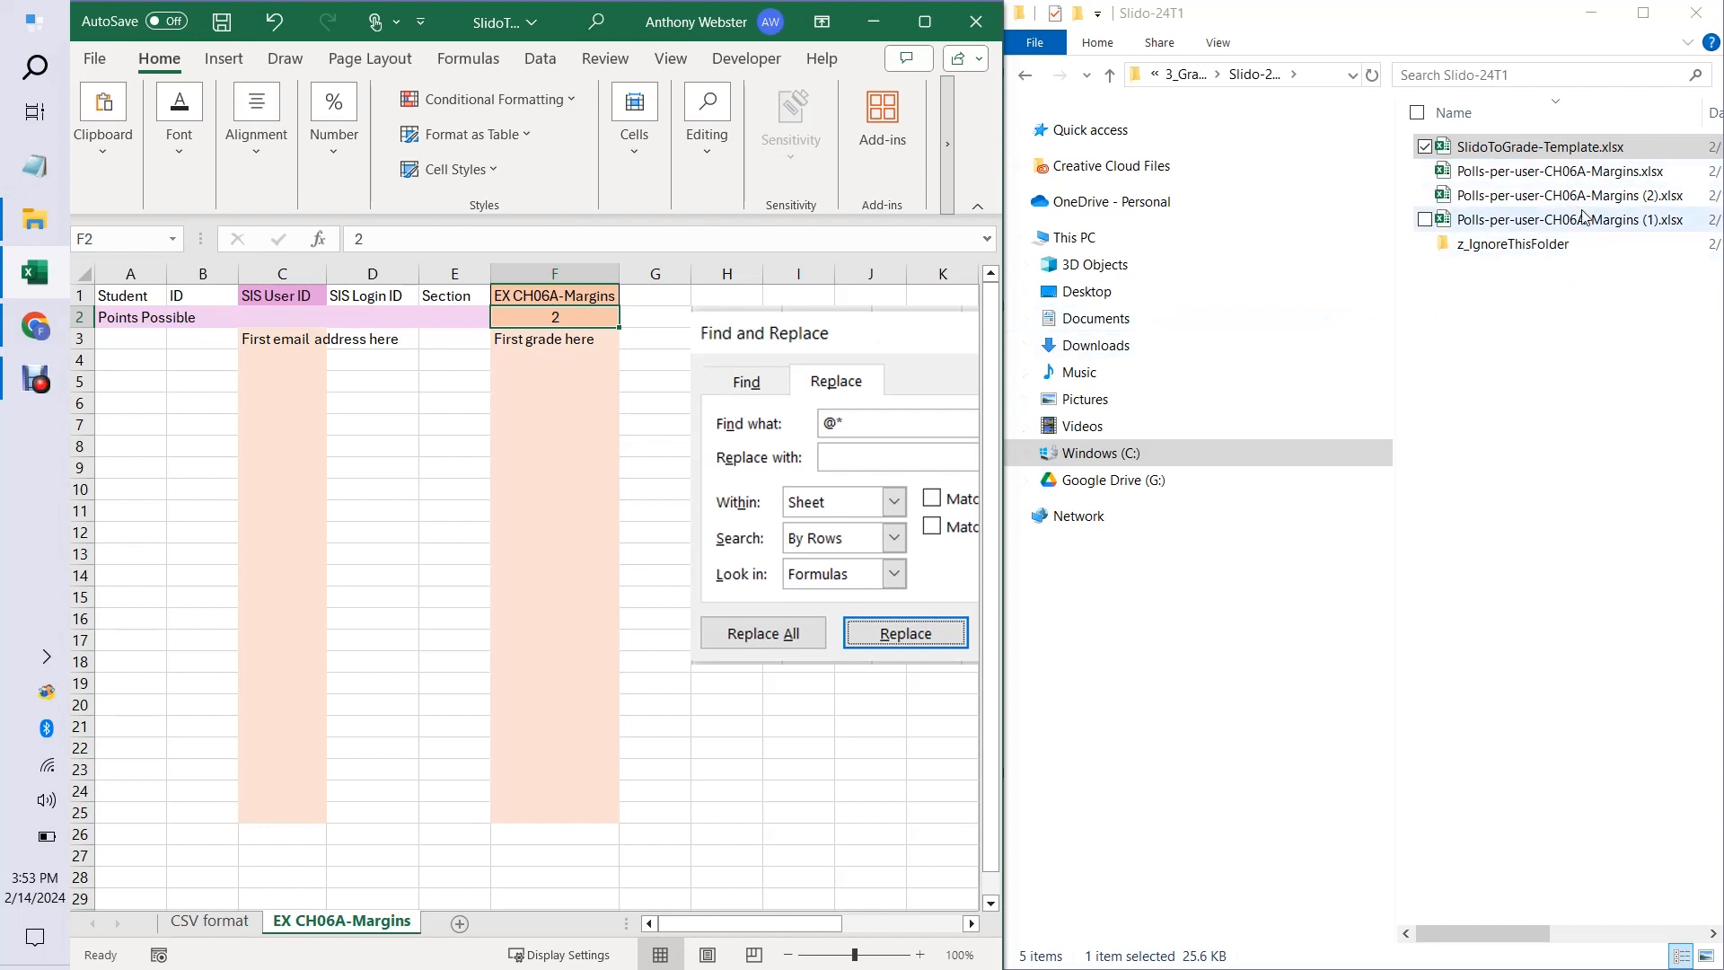
# Open Polls-per-user-CH06A-Margins.xlsx for editing and place its window beside the template workbook.
pyautogui.click(1571, 172)
pyautogui.doubleClick(1571, 172)
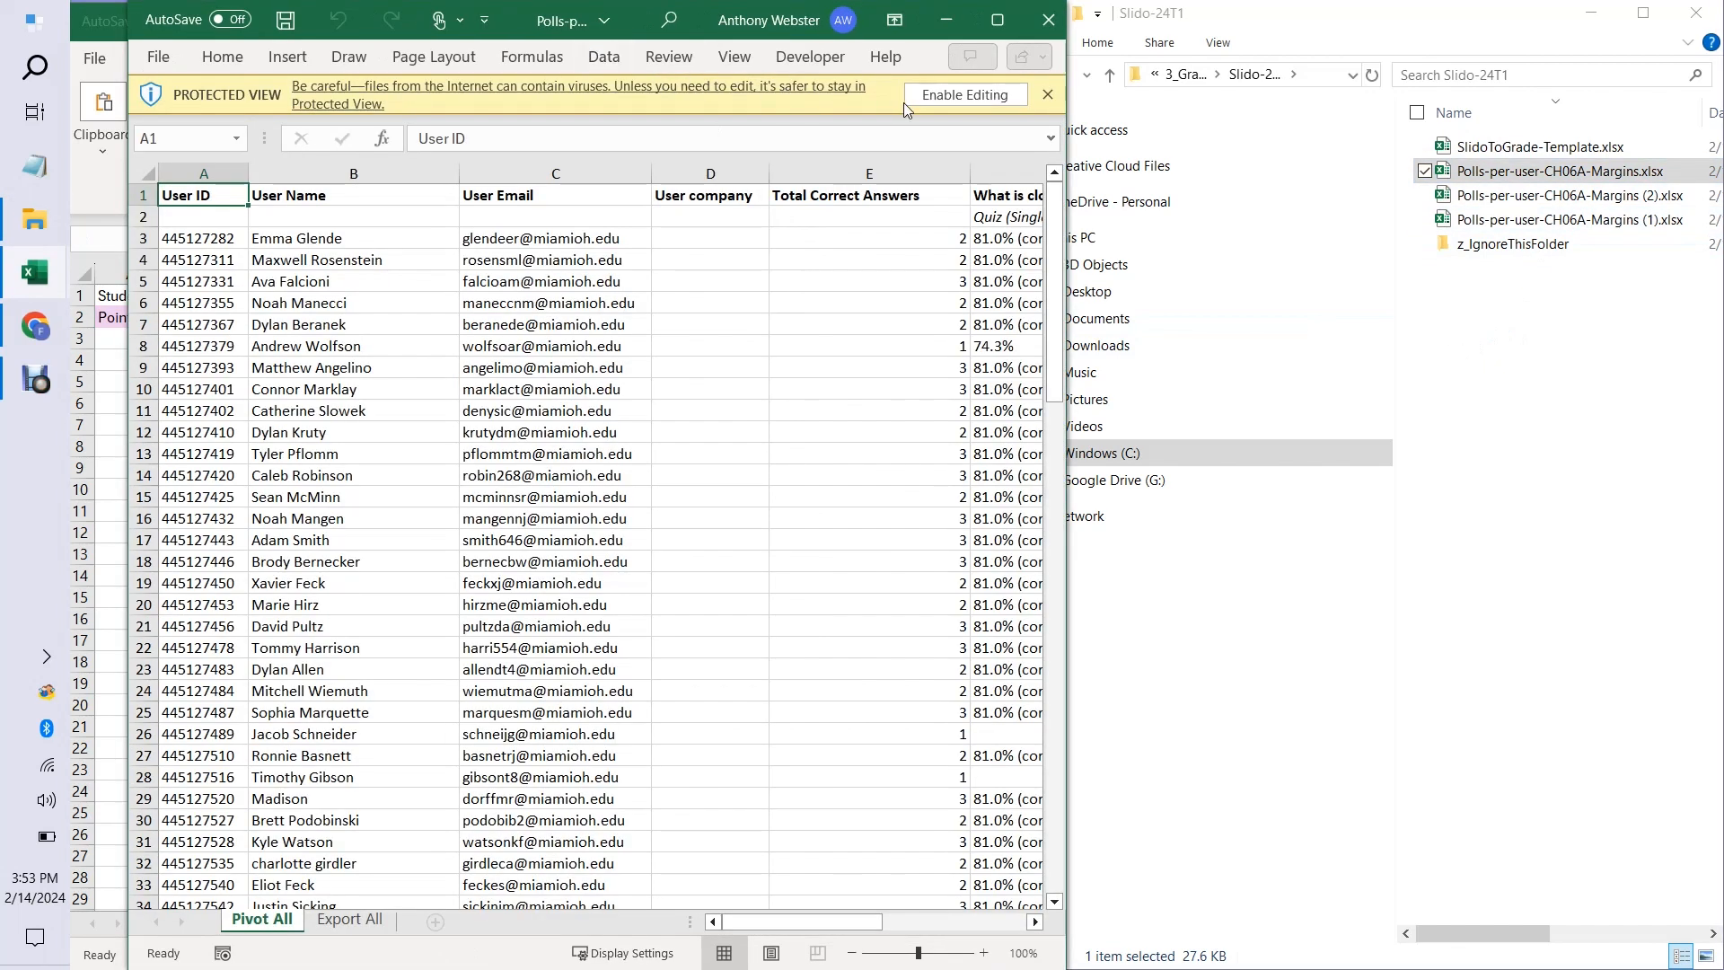
pyautogui.click(959, 95)
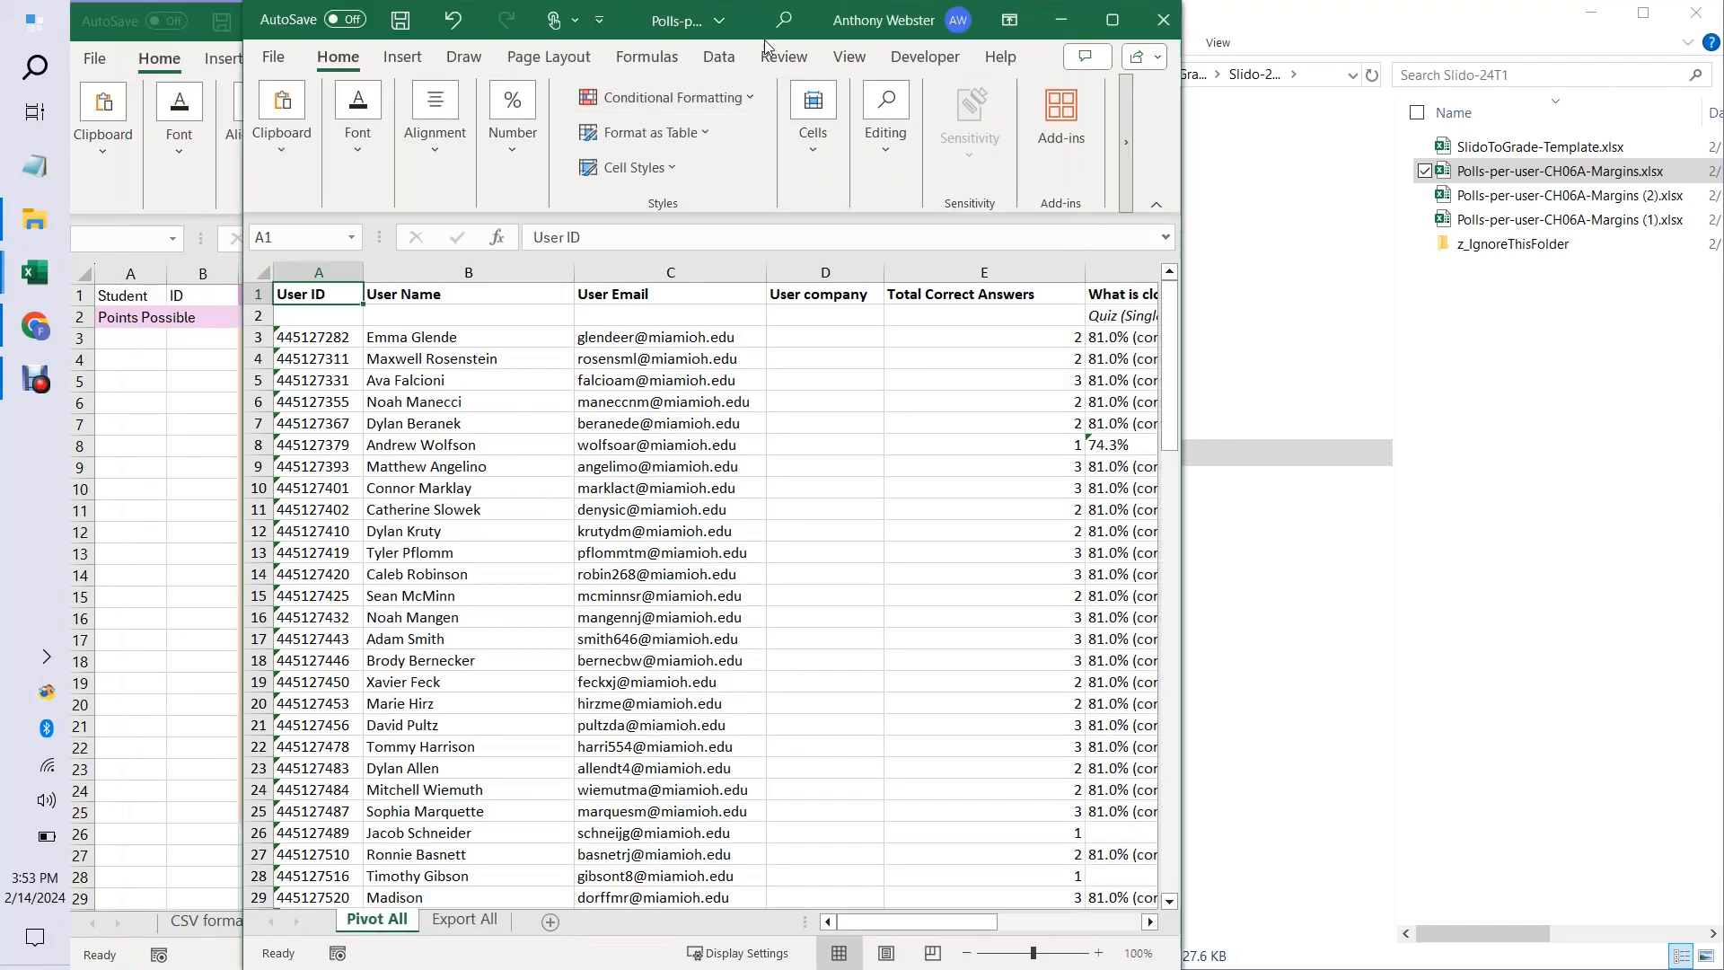
pyautogui.moveTo(641, 24); pyautogui.dragTo(1717, 359)
# Check the Total Correct Answers column in the poll workbook and set the template's points possible in F2 to 3.
pyautogui.click(1528, 296)
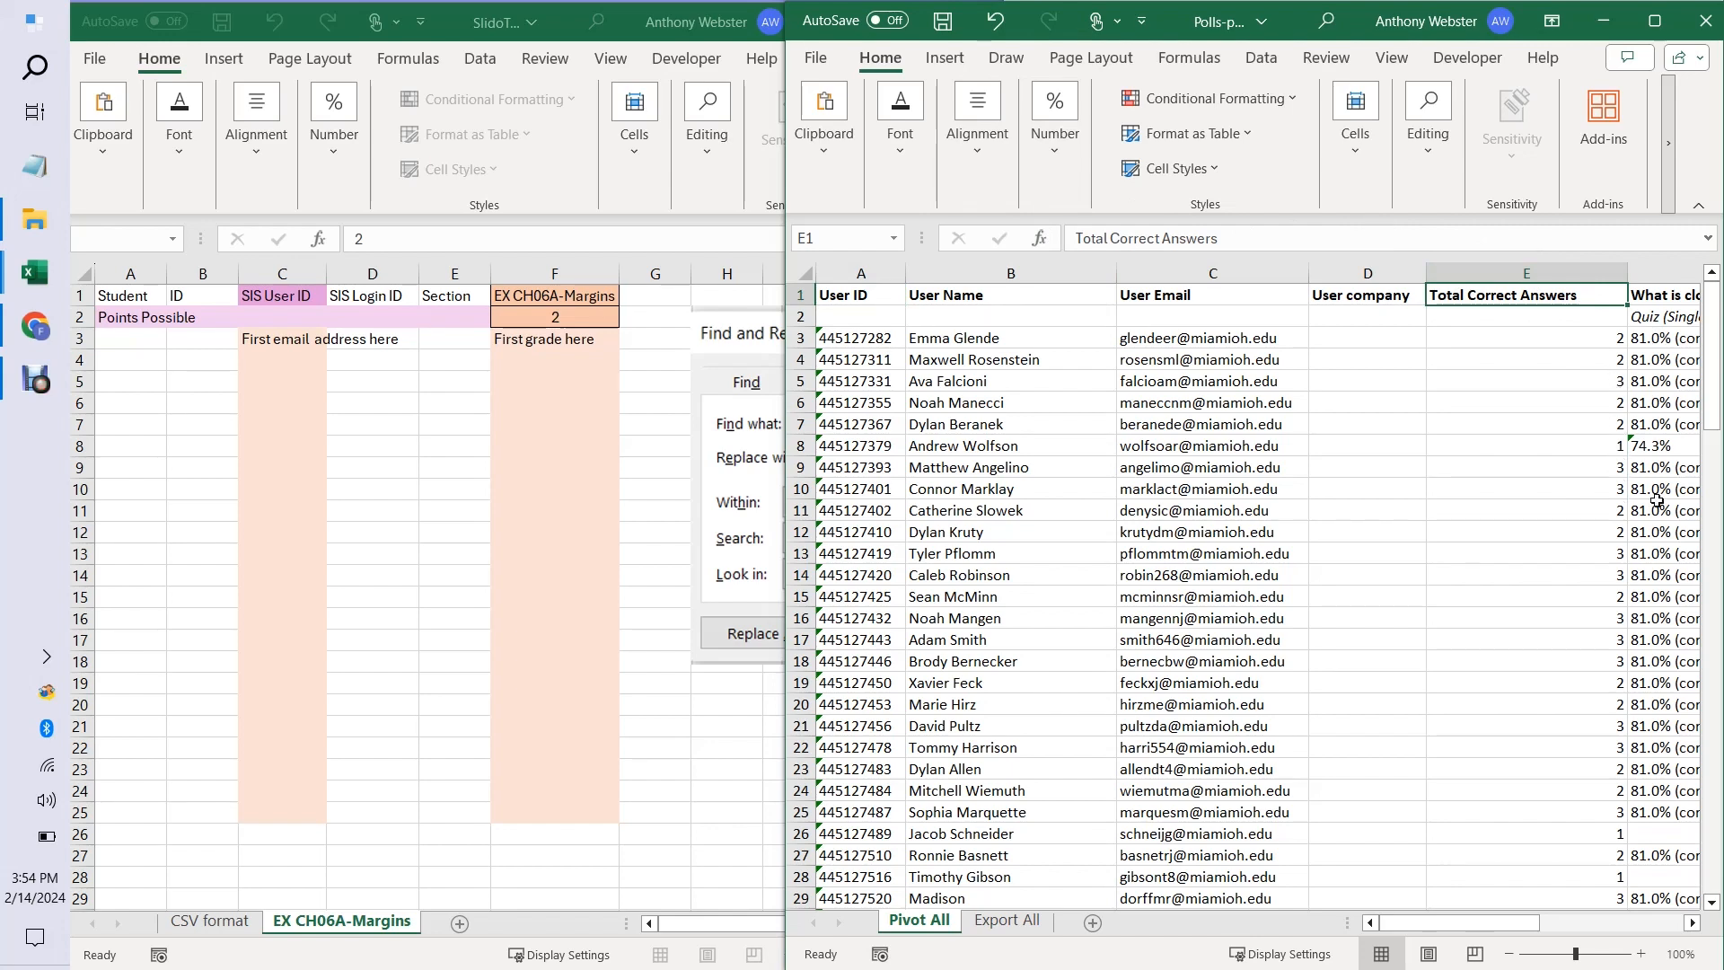
pyautogui.moveTo(1712, 422); pyautogui.dragTo(1718, 348)
pyautogui.click(554, 319)
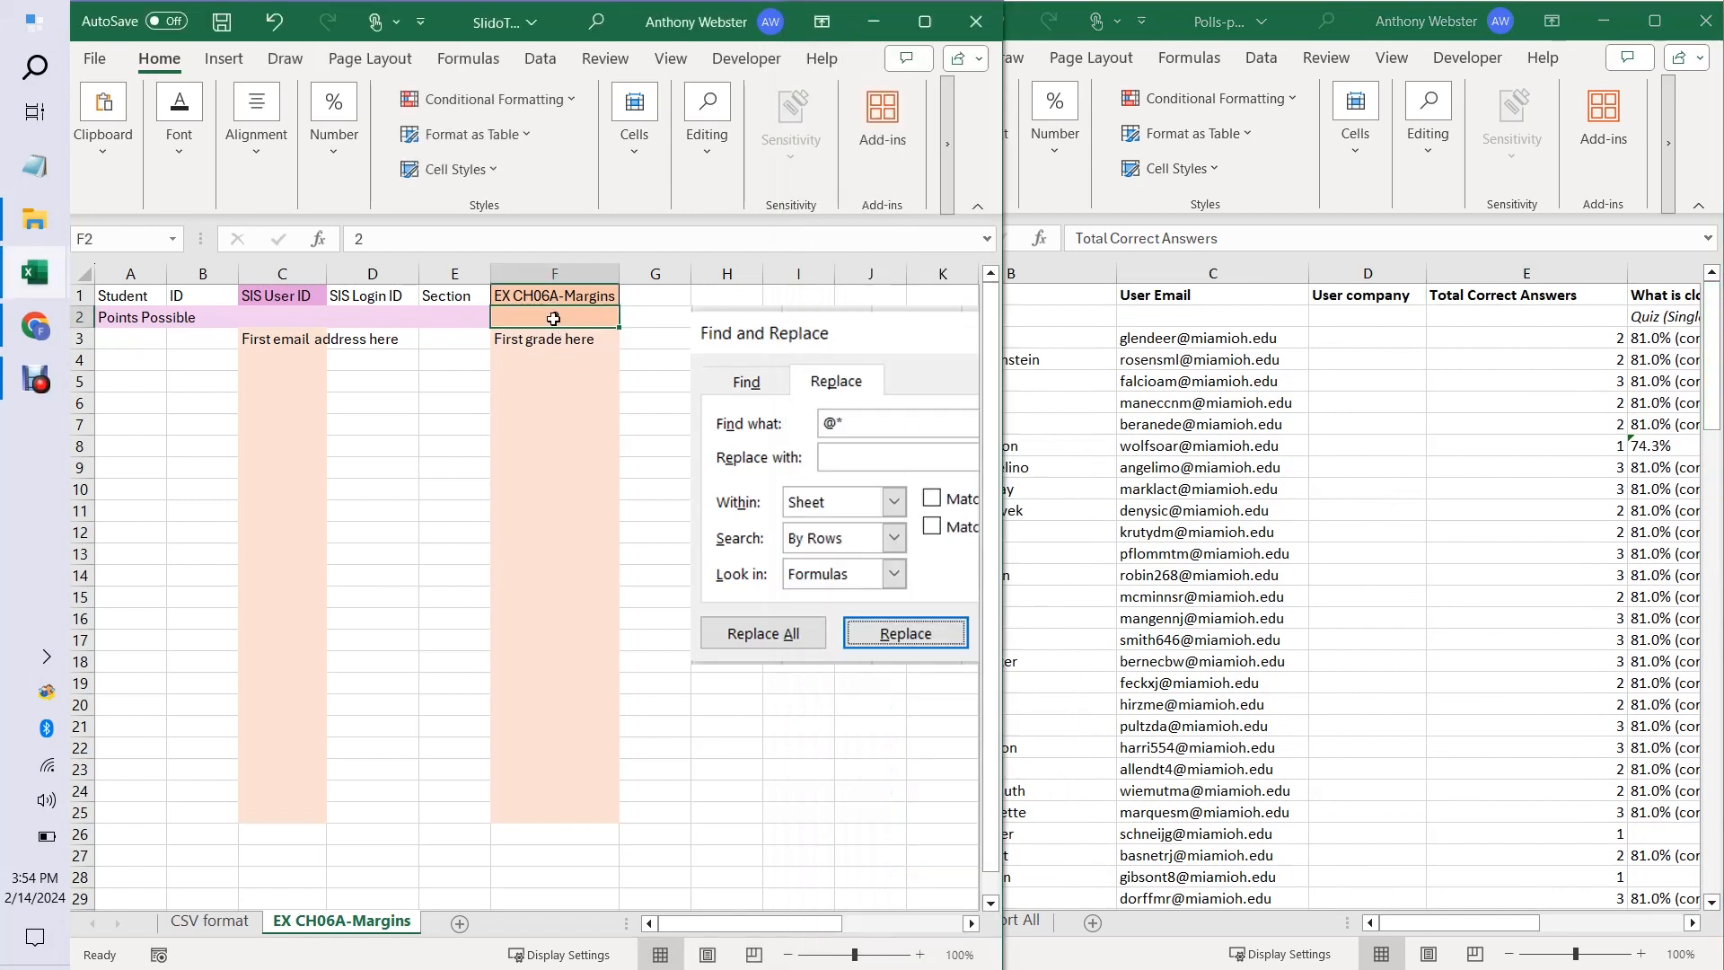
pyautogui.write('3')
pyautogui.press('Return')
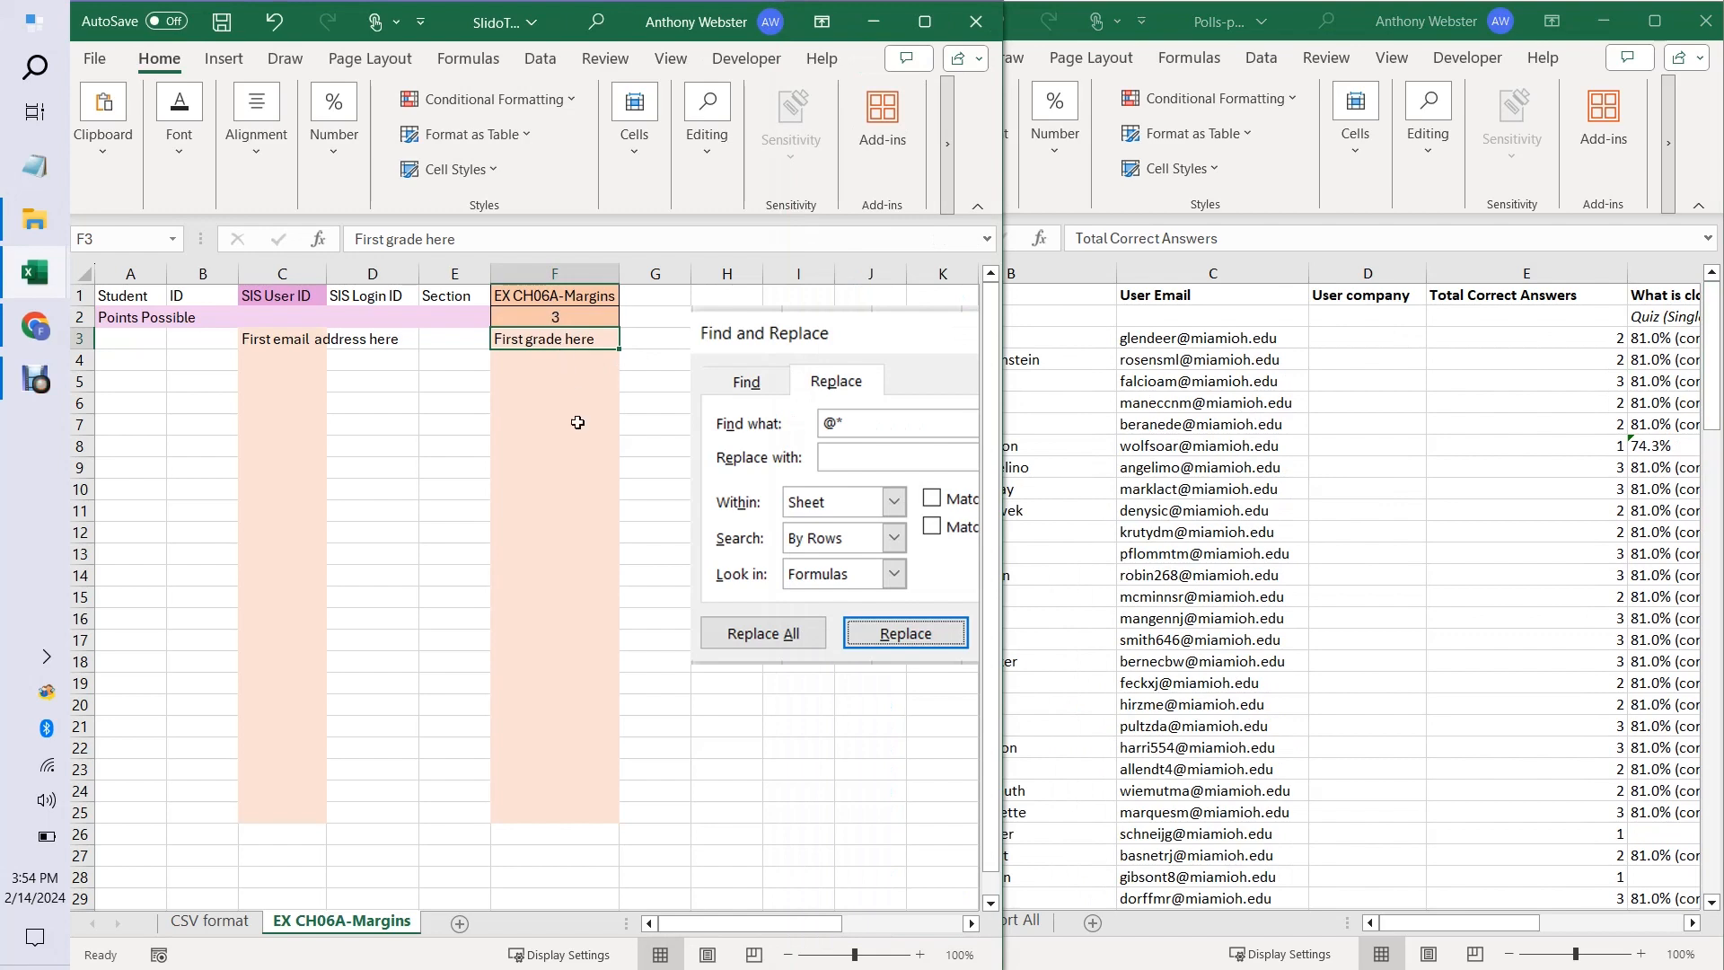
# Compare the poll workbook's User Email and Total Correct Answers columns with the email and grade columns of the EX CH06A-Margins sheet.
pyautogui.click(1147, 584)
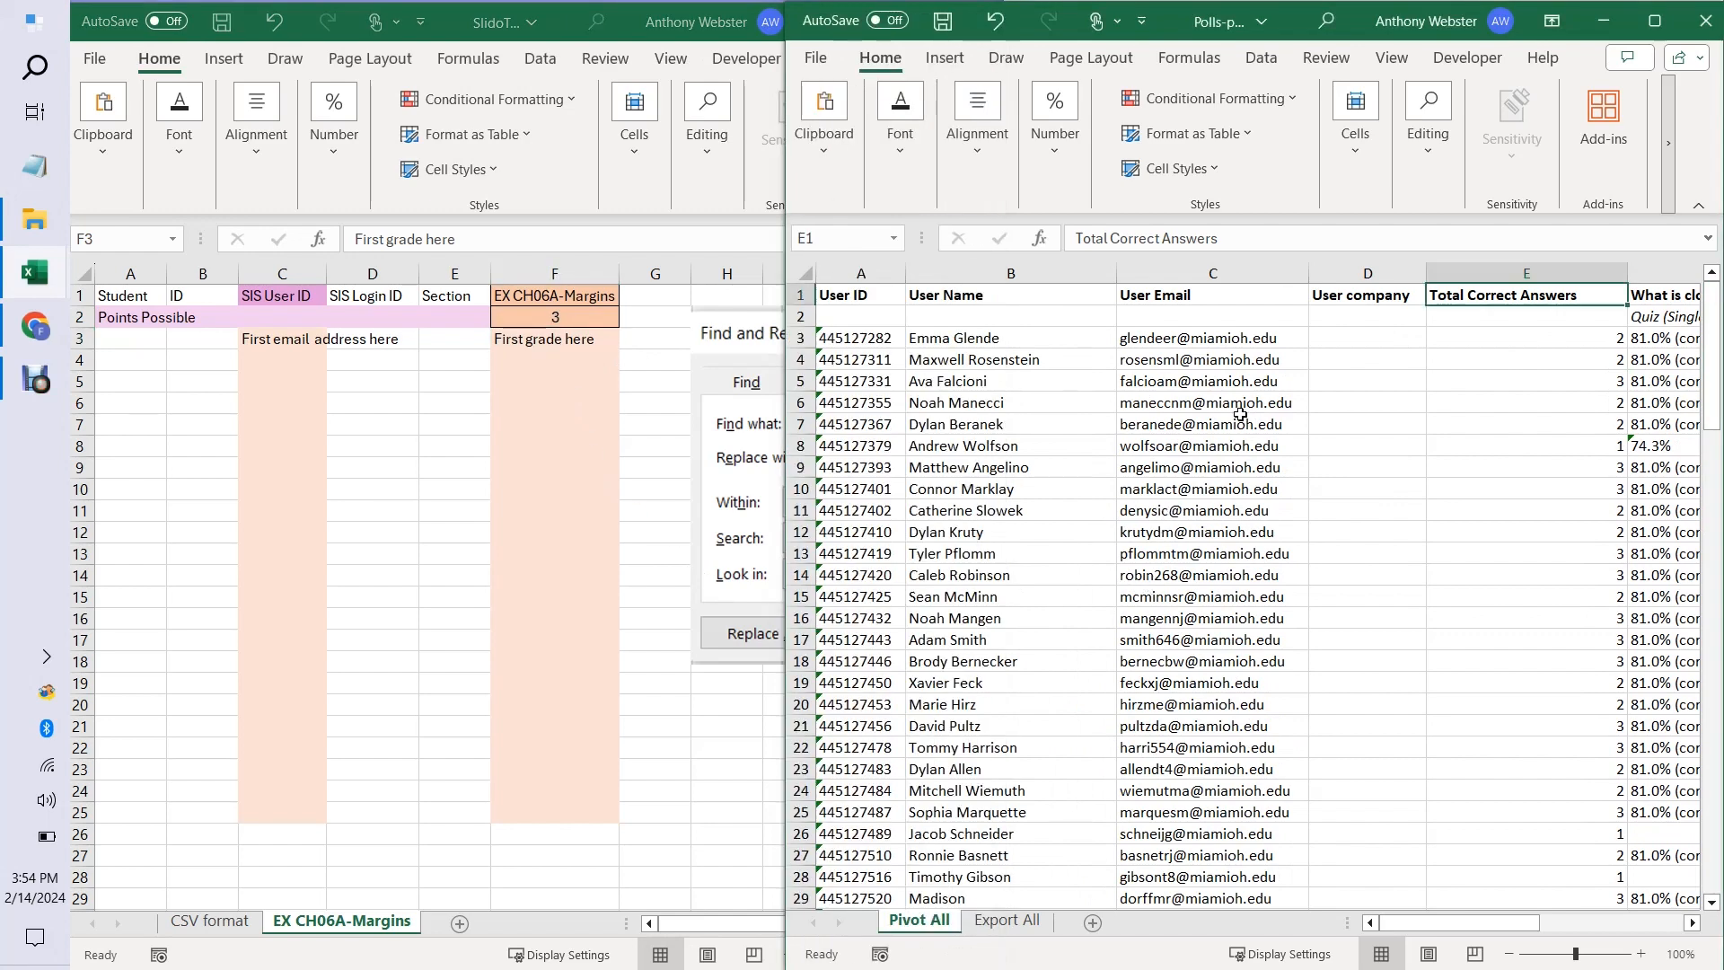
pyautogui.moveTo(1196, 334); pyautogui.dragTo(1204, 536)
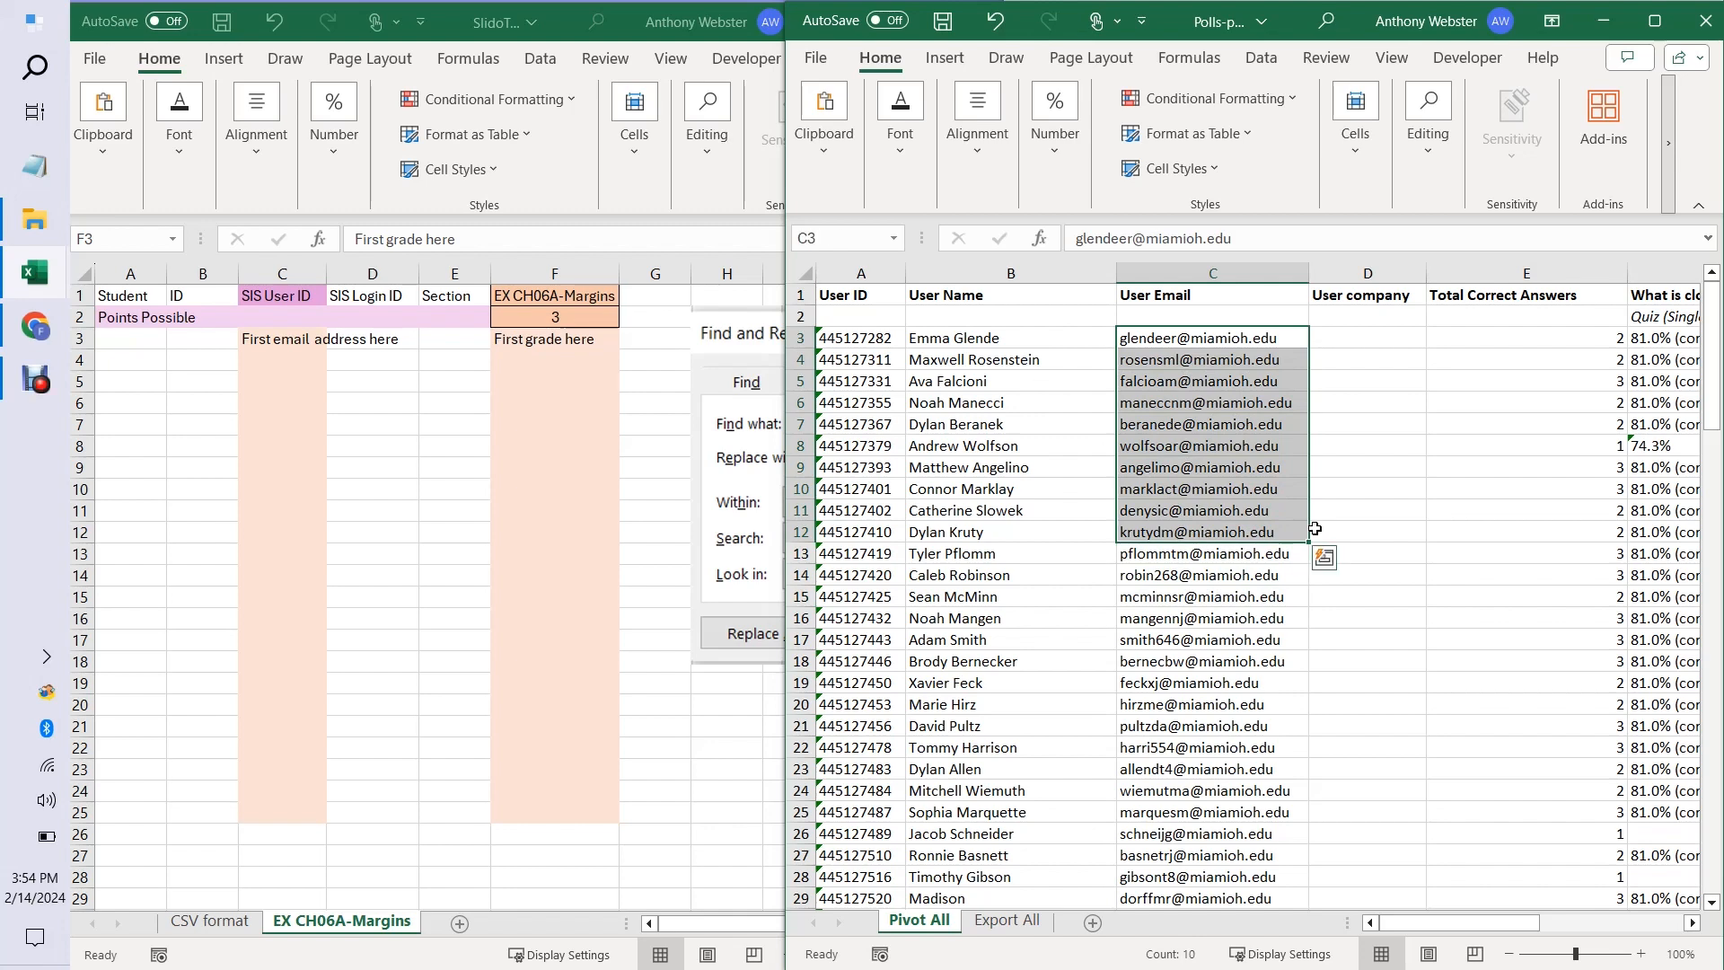
pyautogui.click(278, 344)
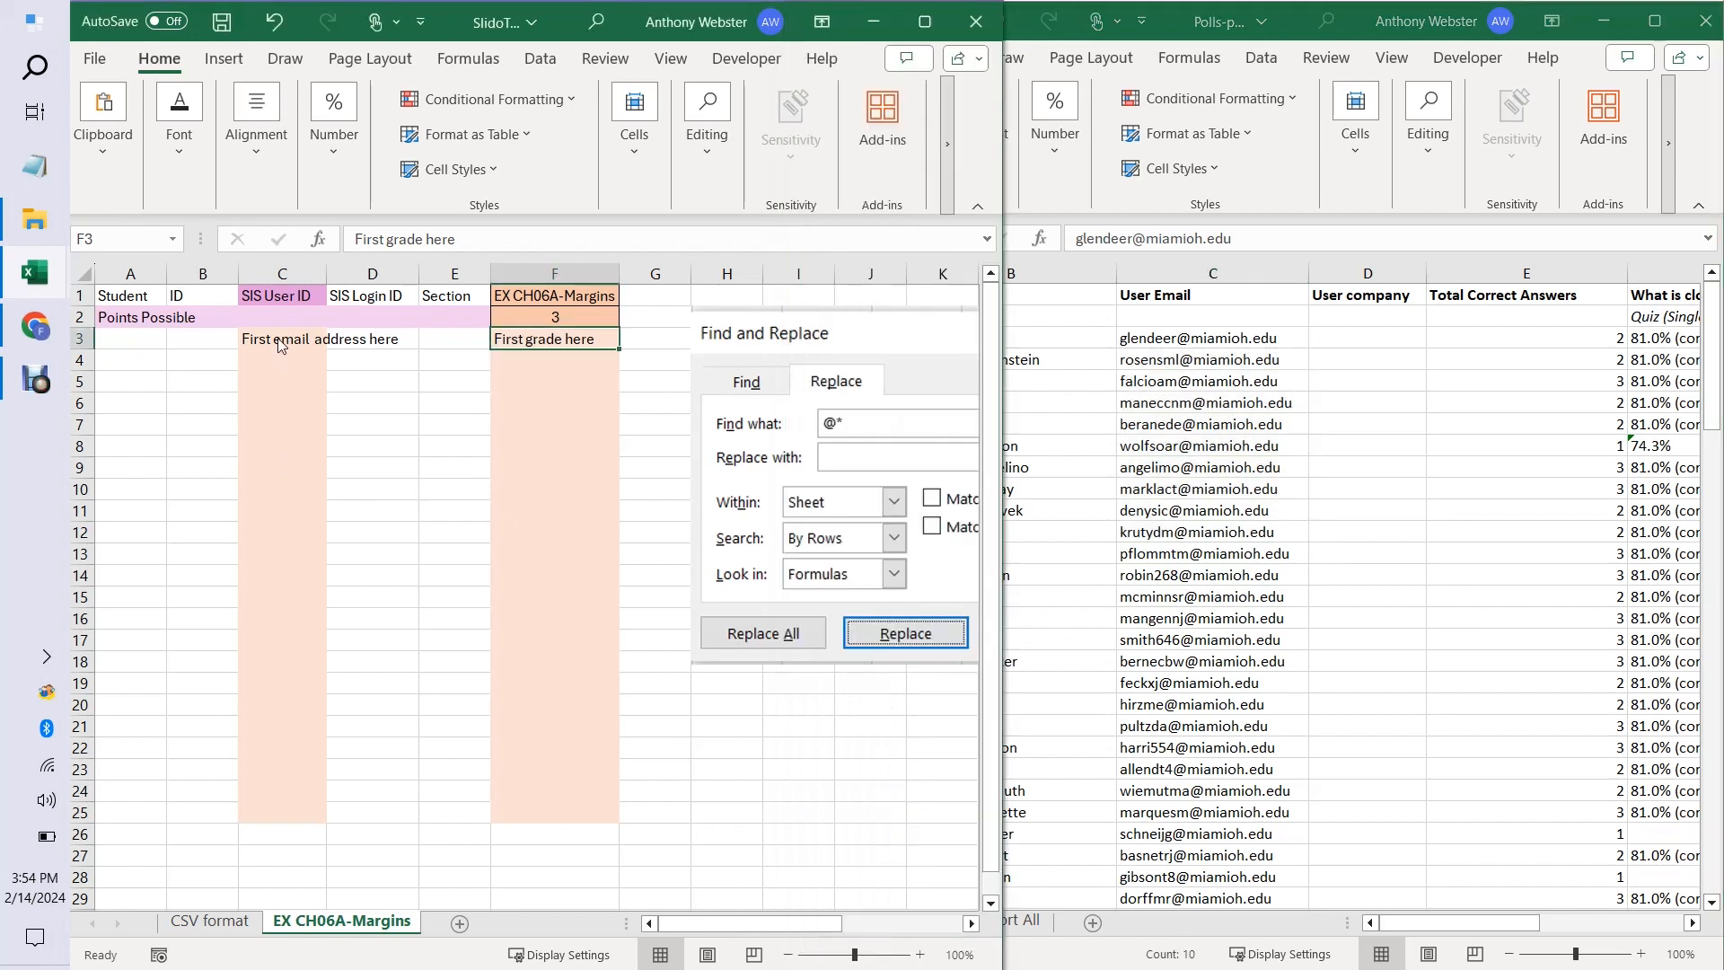
pyautogui.click(280, 340)
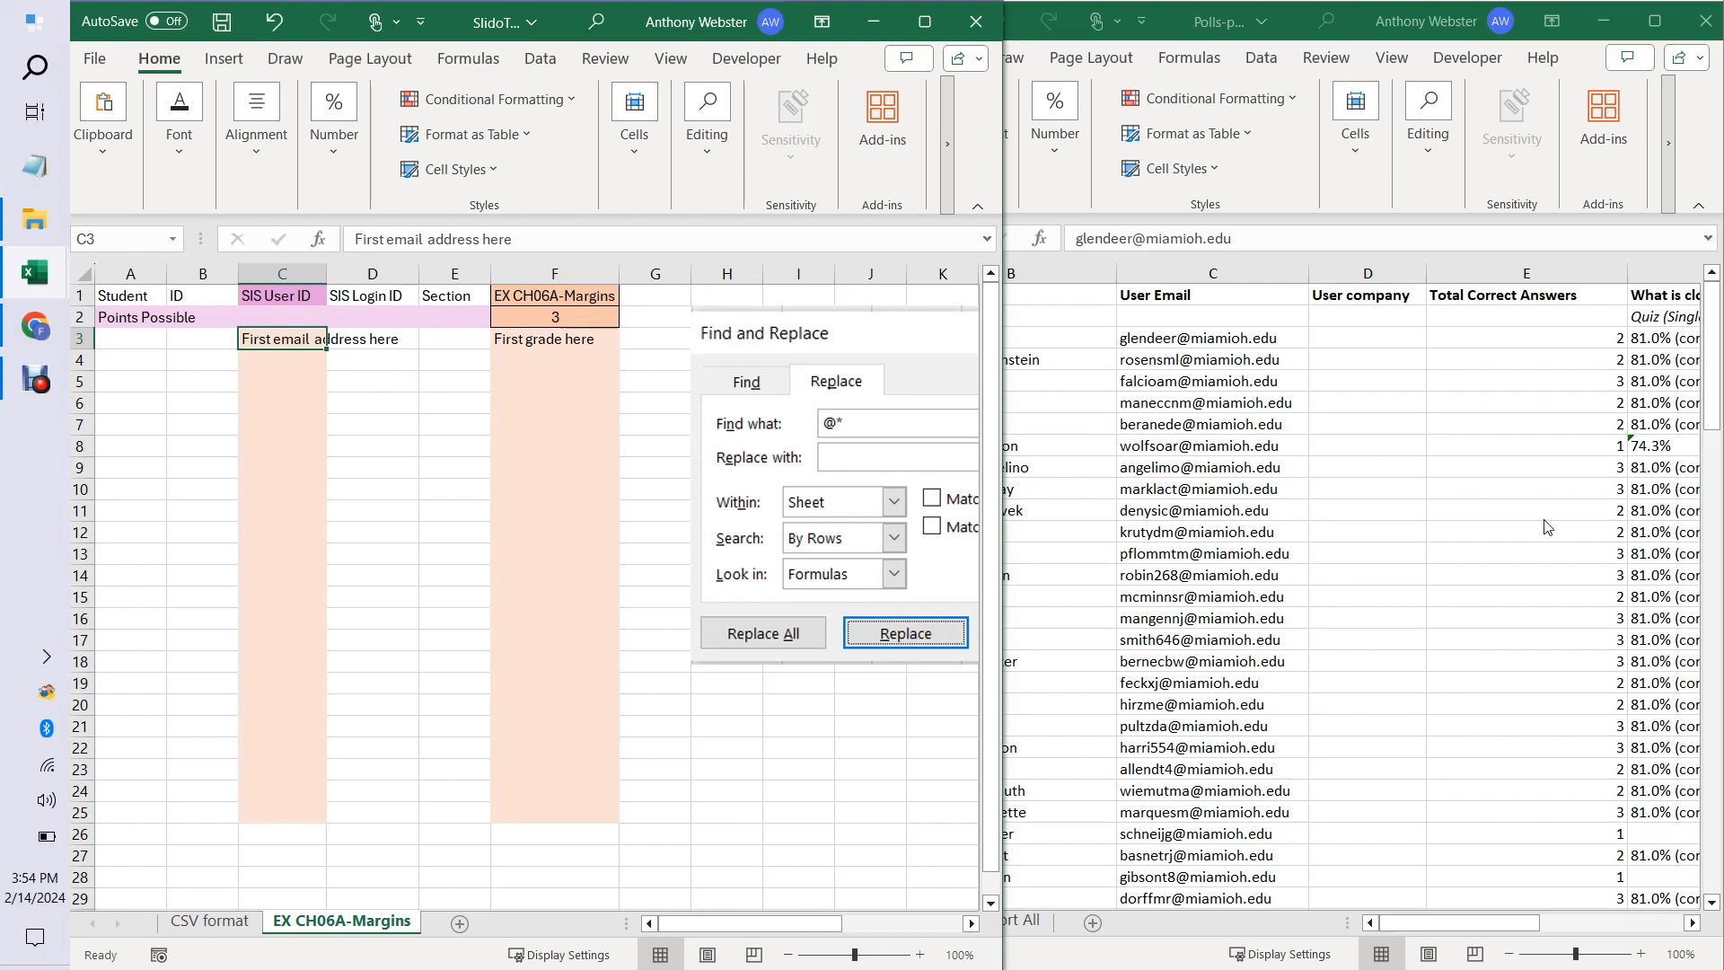
pyautogui.hotkey('alt', 'Tab')
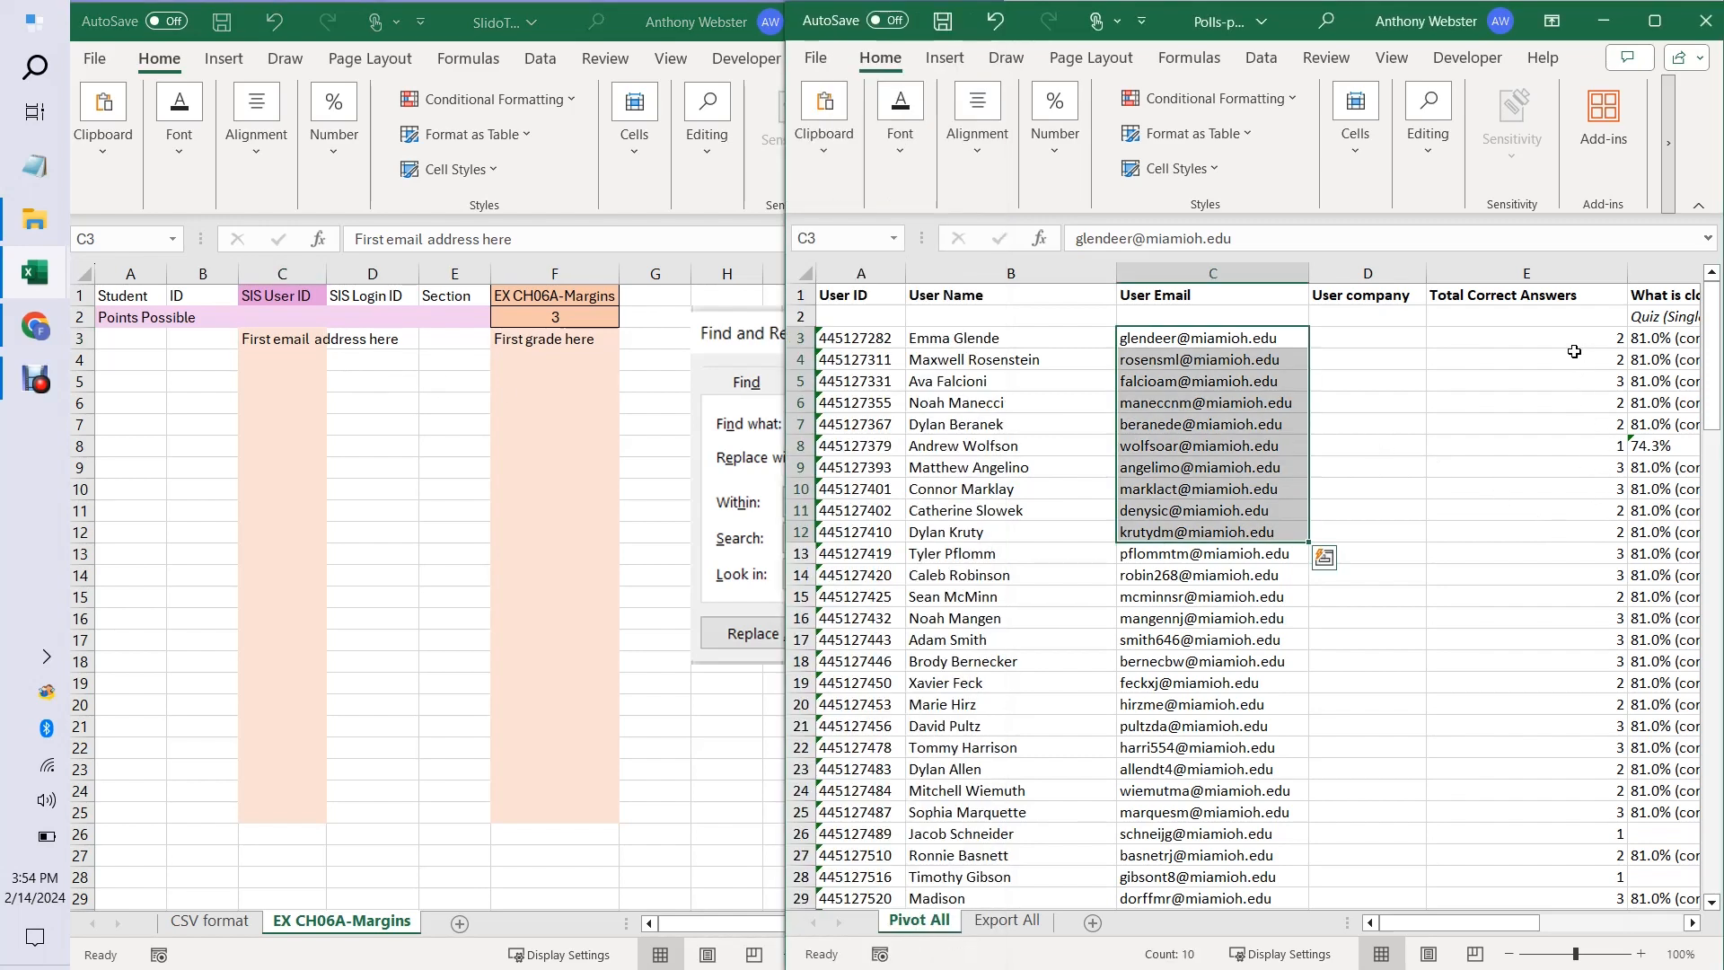
pyautogui.click(1576, 345)
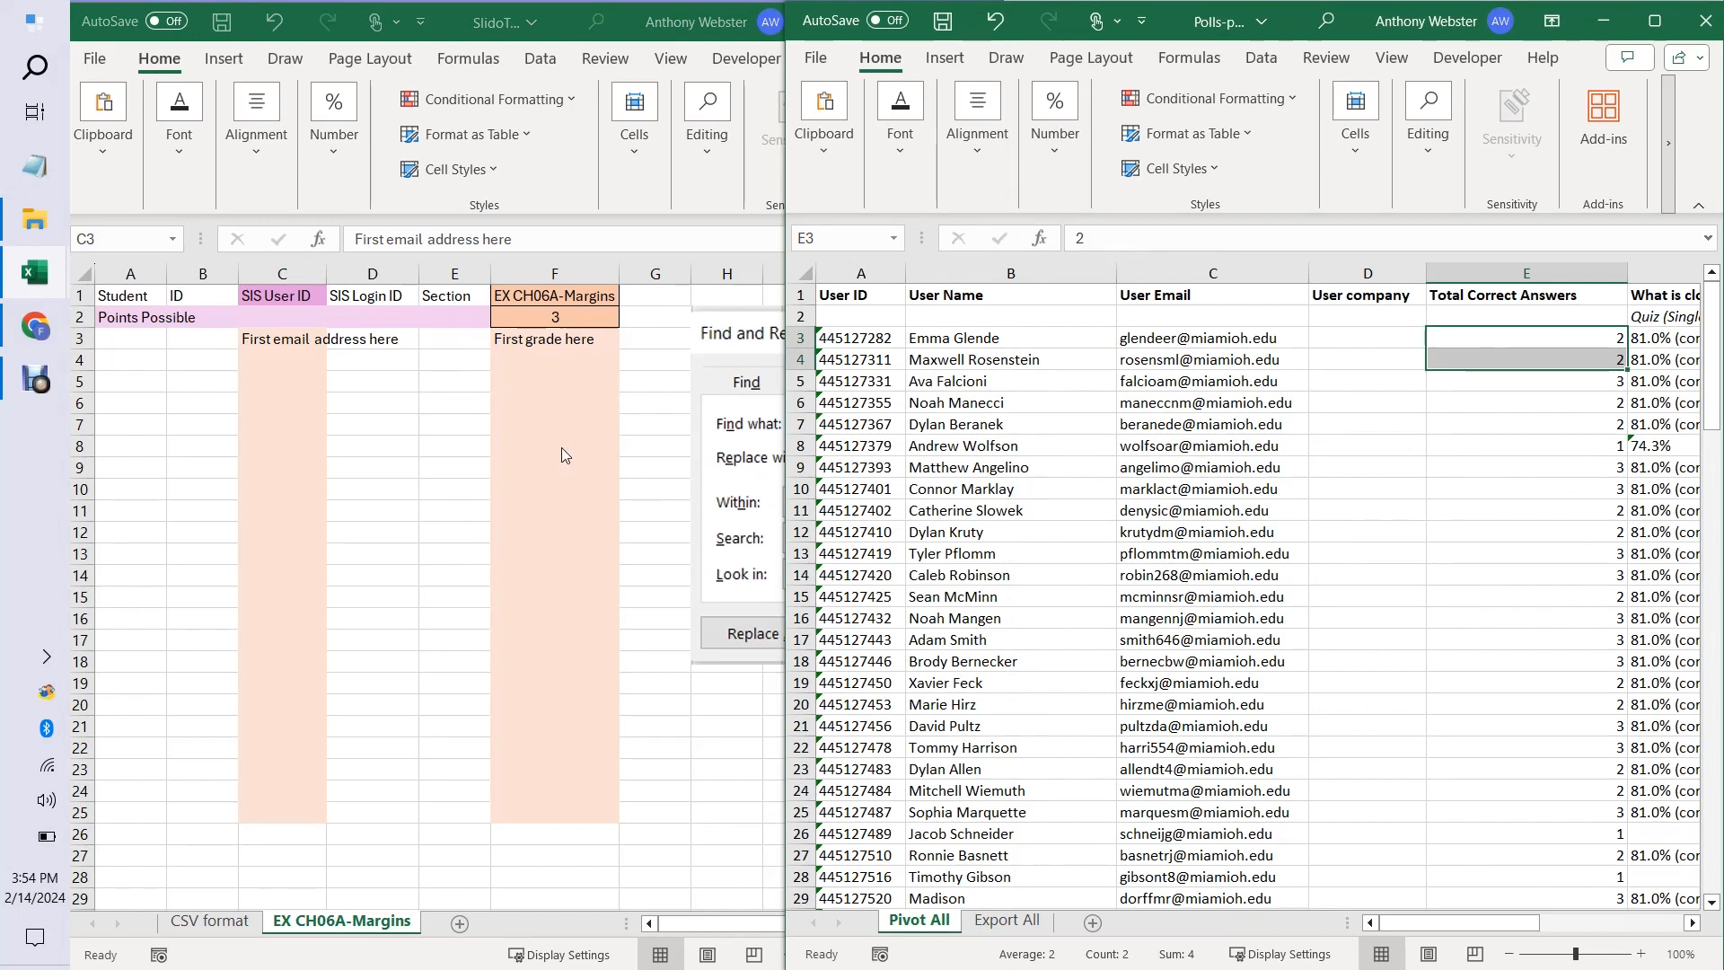
pyautogui.hotkey('alt', 'Tab')
pyautogui.hotkey('alt', 'Tab')
pyautogui.hotkey('shift', 'Down')
# Insert a blank column before User company in the poll sheet and narrow the User Name column.
pyautogui.click(1368, 271)
pyautogui.rightClick(1370, 273)
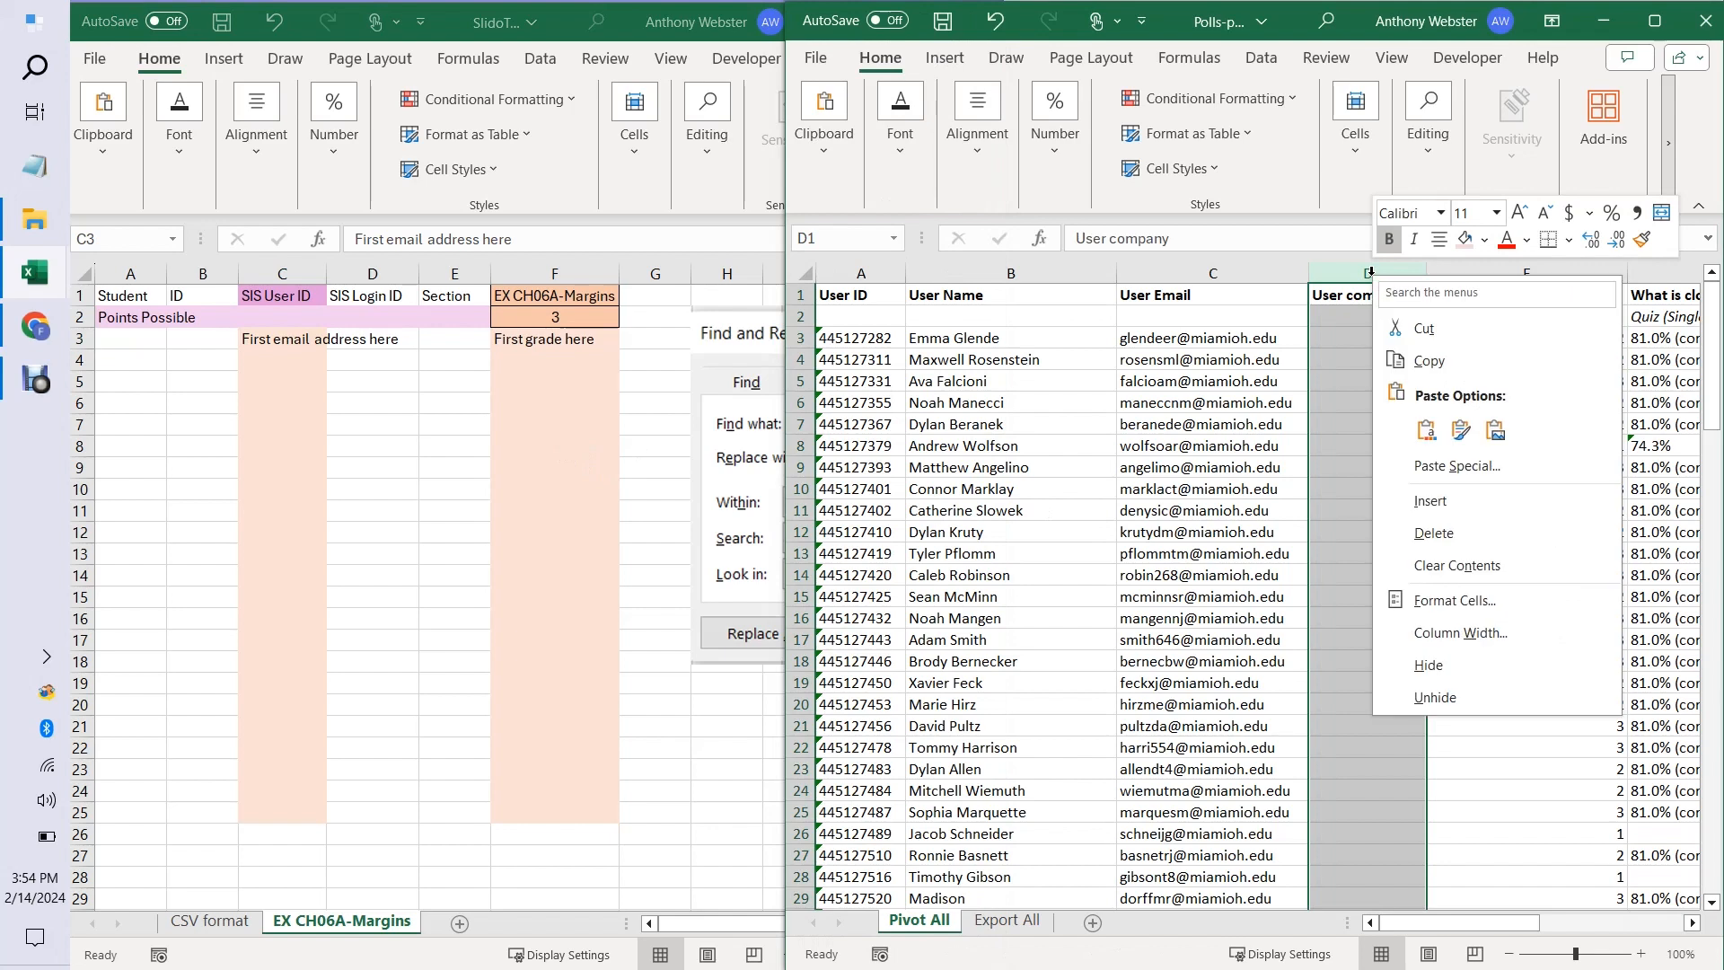
pyautogui.click(1439, 507)
pyautogui.click(1439, 508)
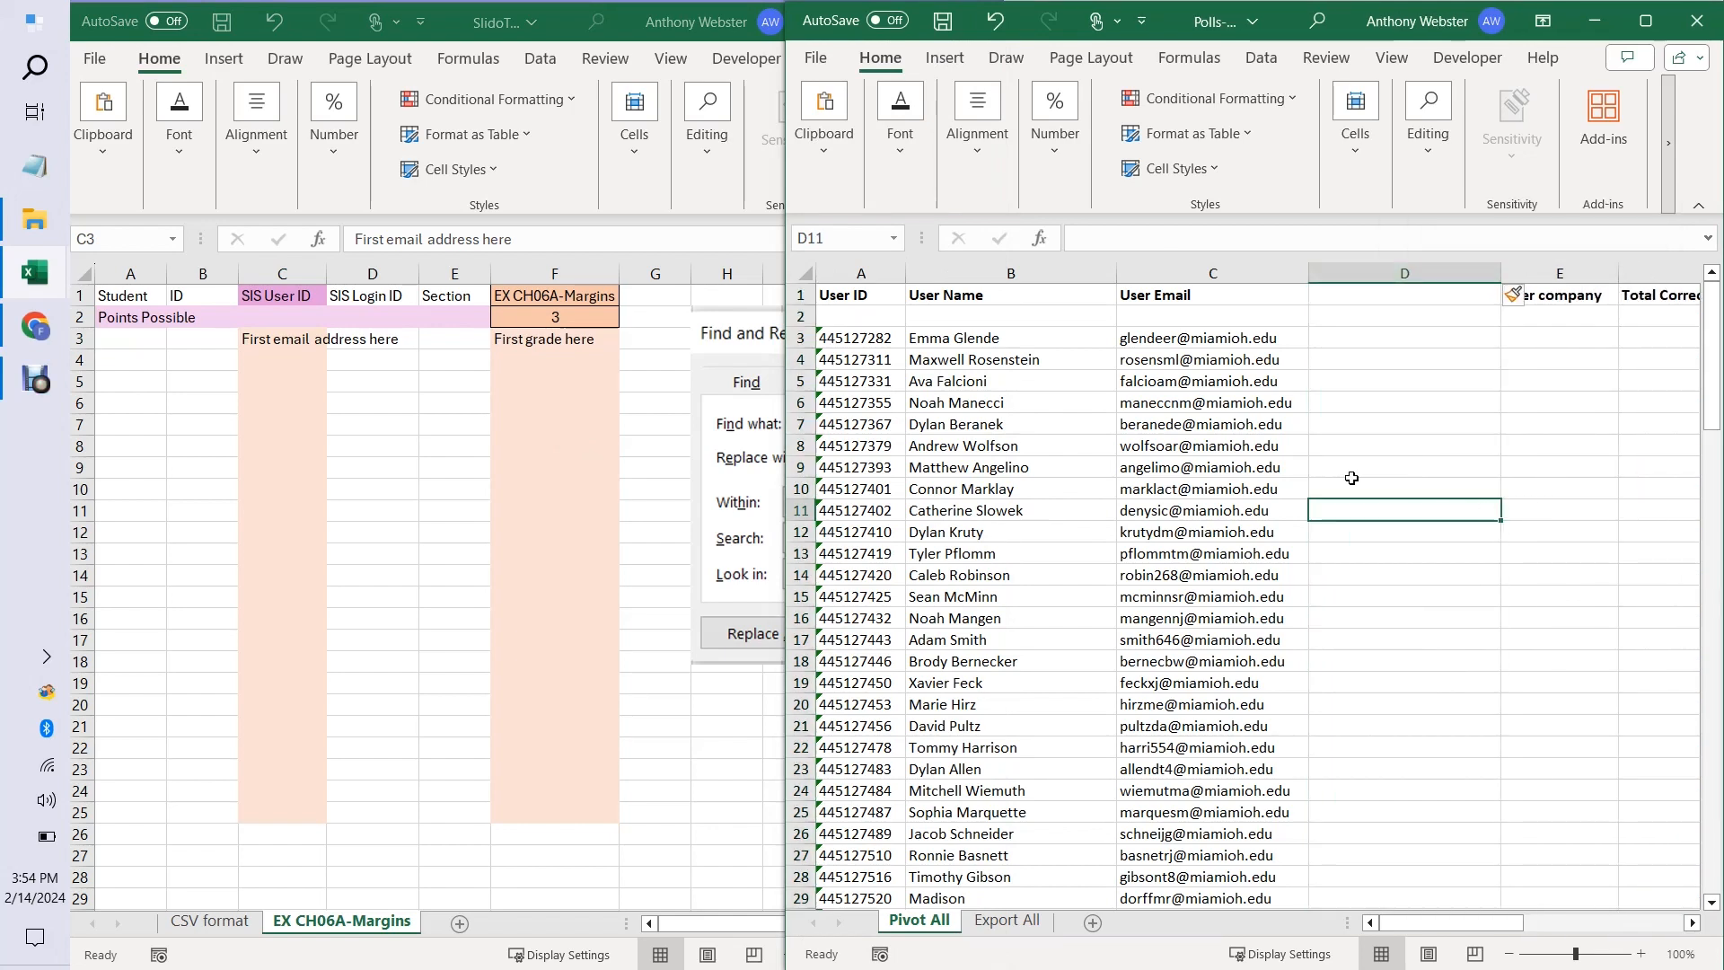
pyautogui.moveTo(1119, 293); pyautogui.dragTo(944, 295)
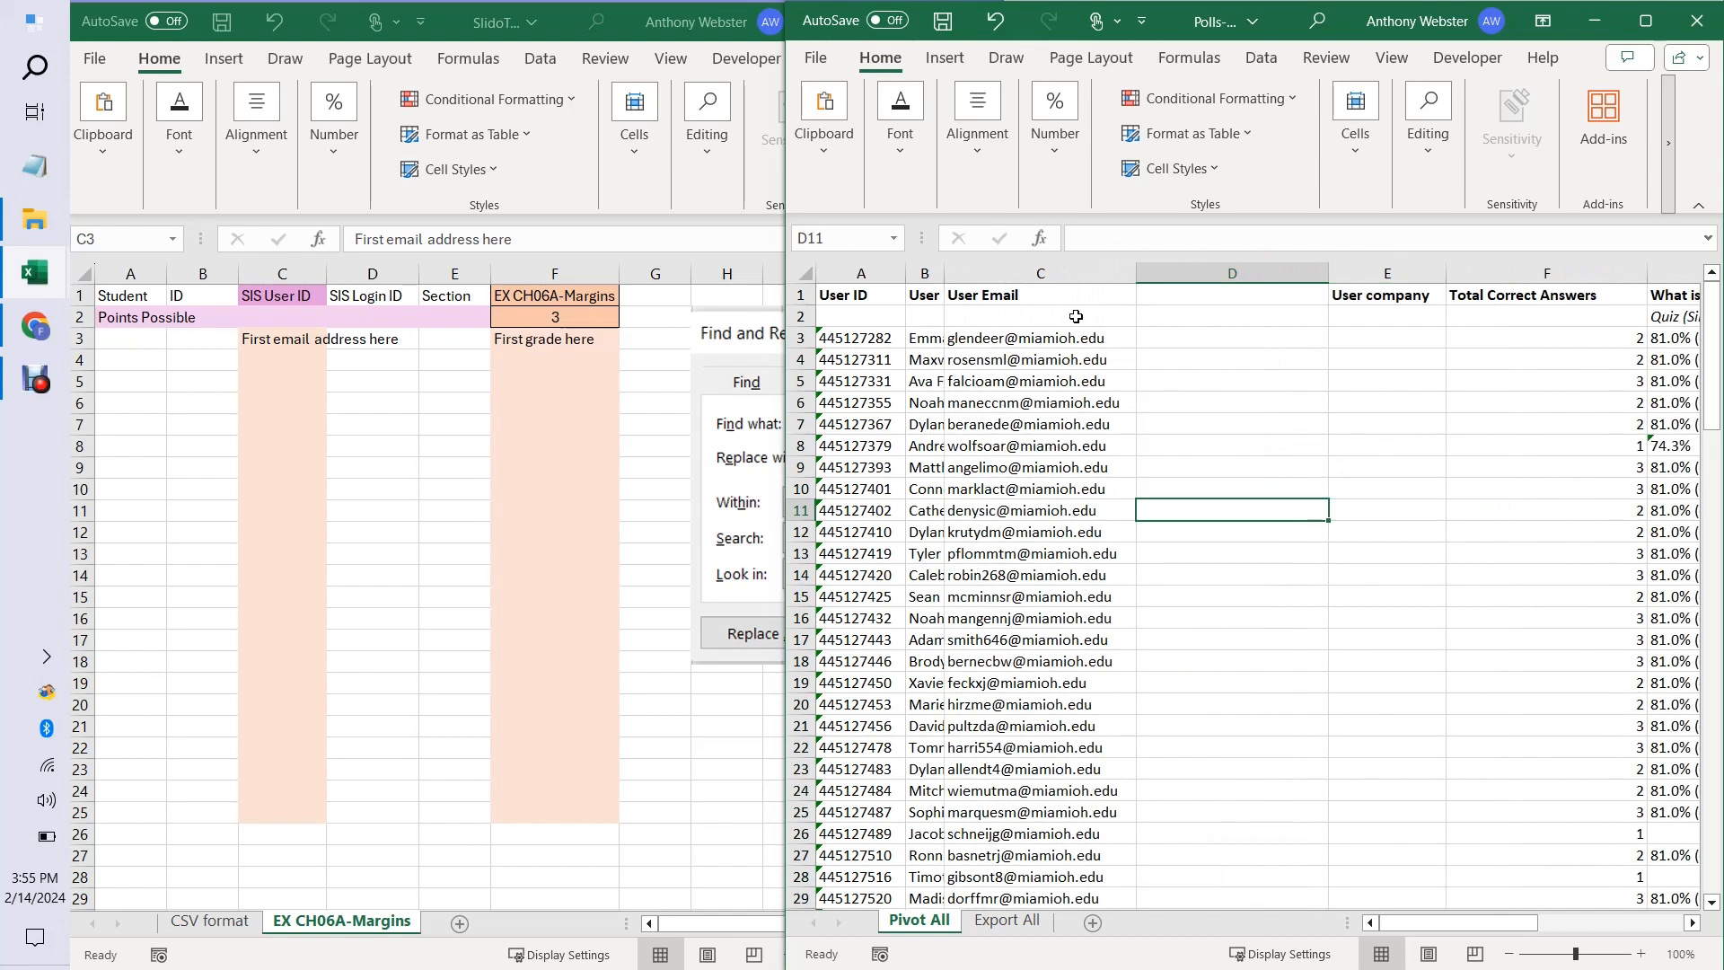
# Check that User Email and Total Correct Answers in the poll sheet are spaced like C3 and F3 in the template.
pyautogui.click(1059, 292)
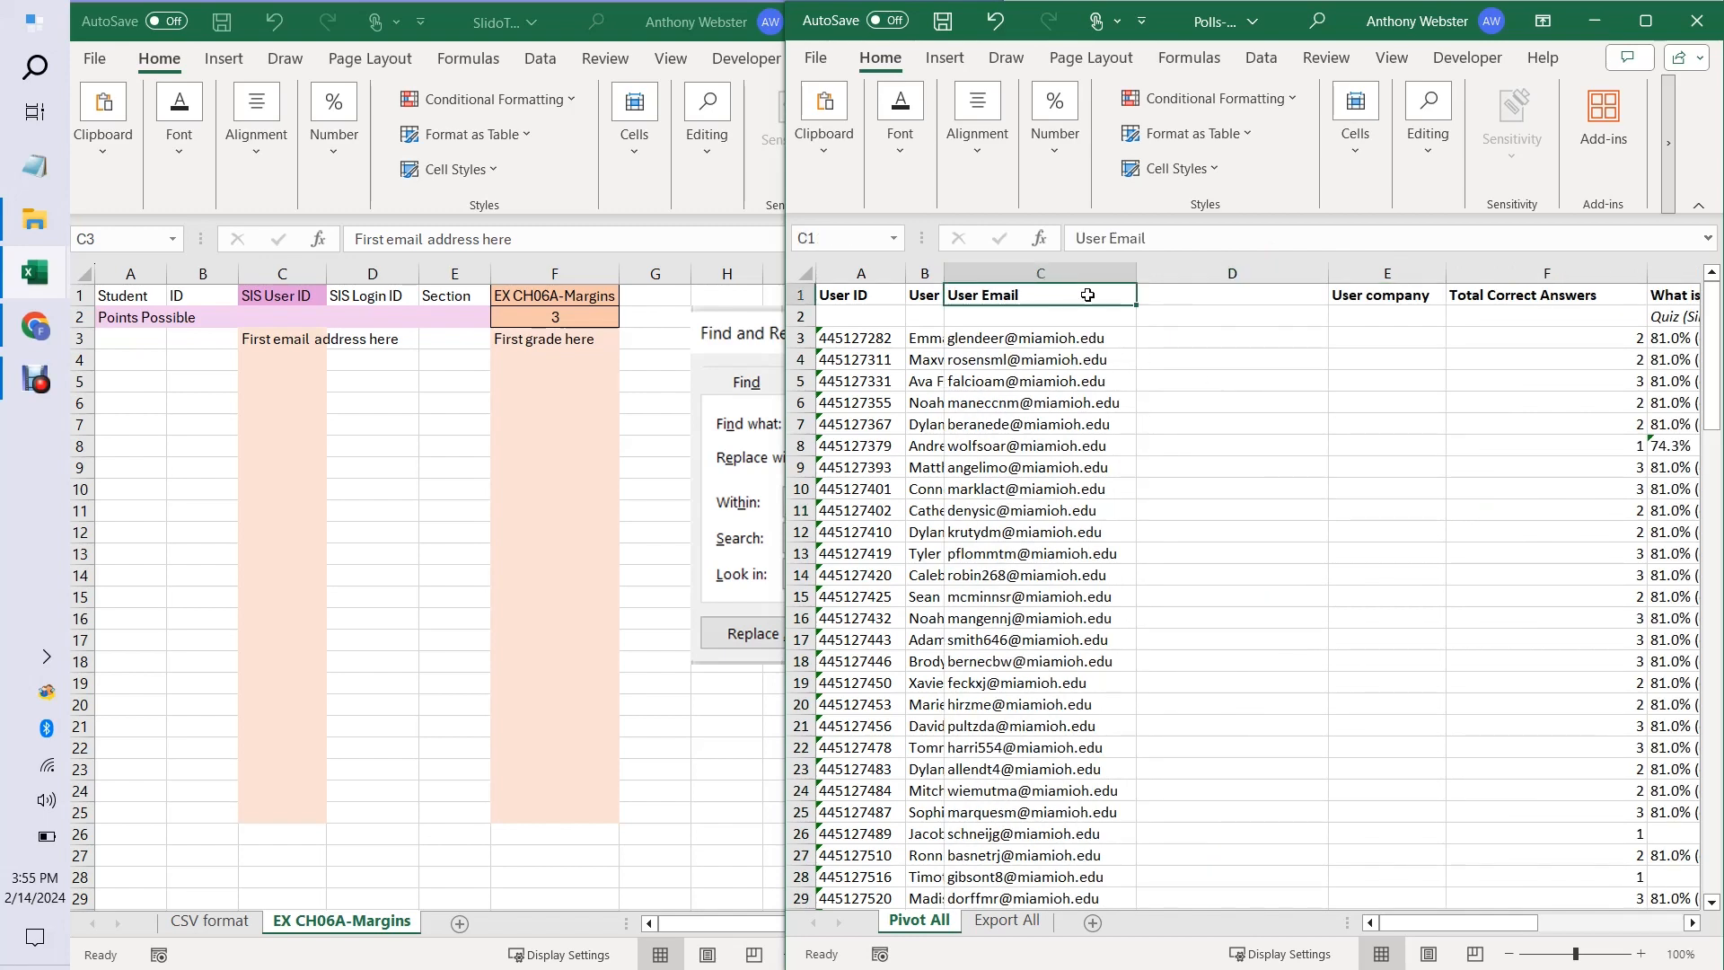
pyautogui.click(1223, 294)
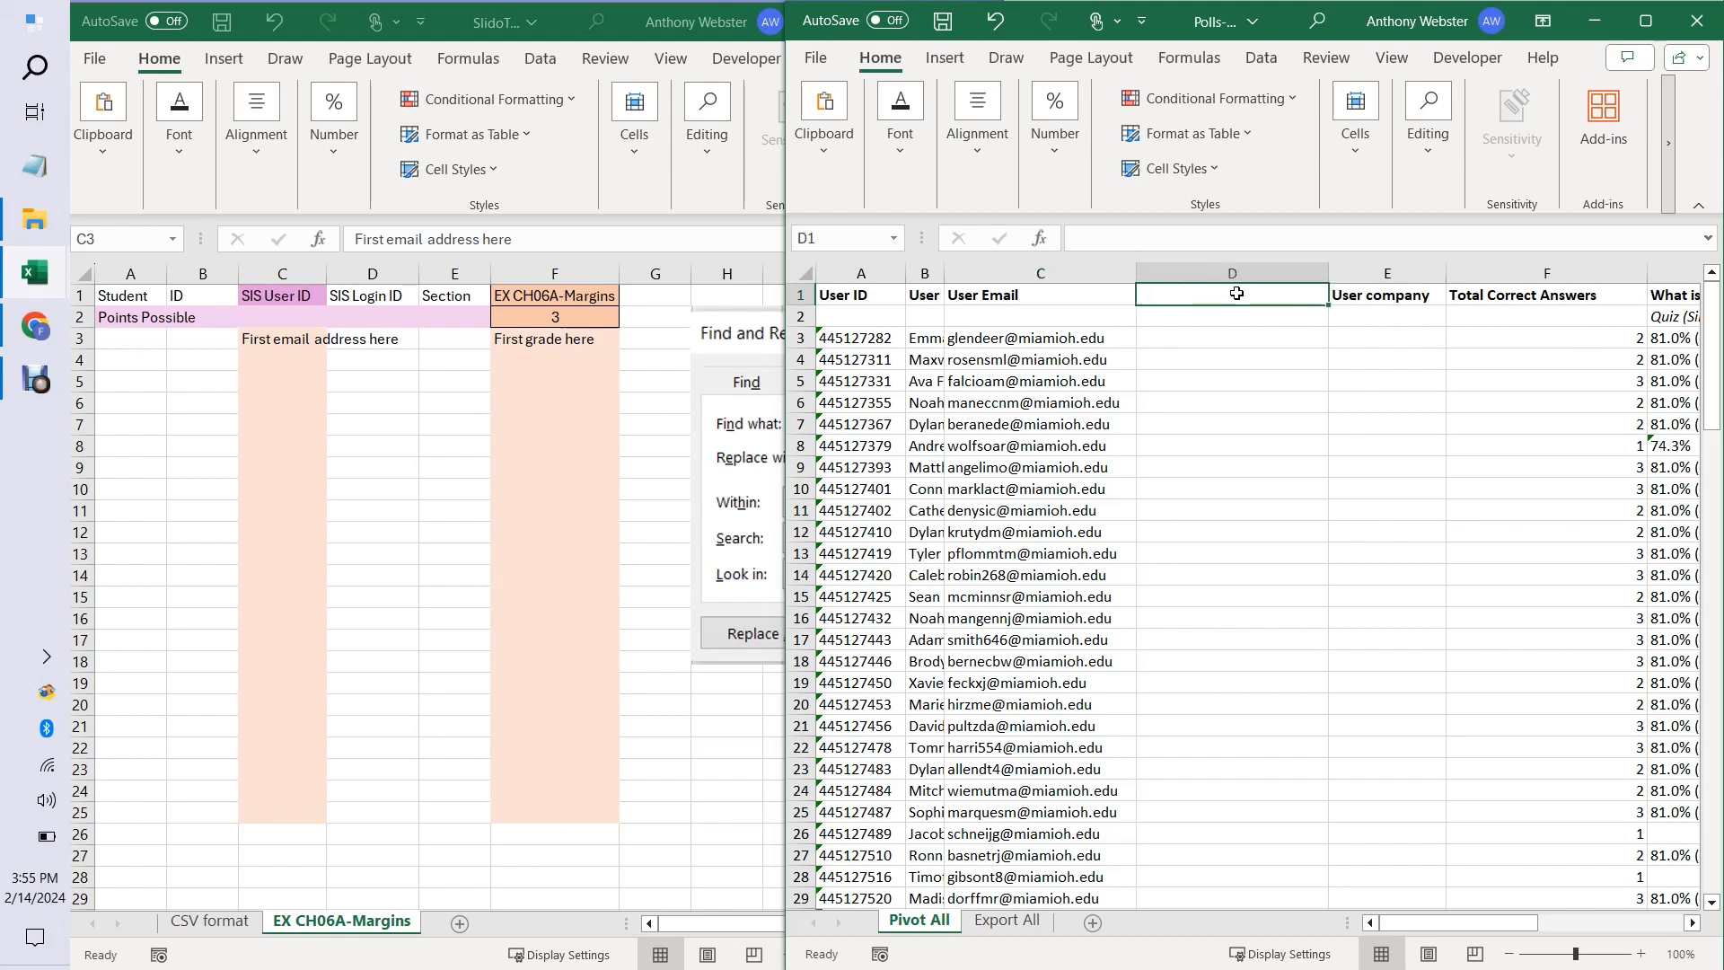
pyautogui.click(1373, 294)
pyautogui.click(1502, 298)
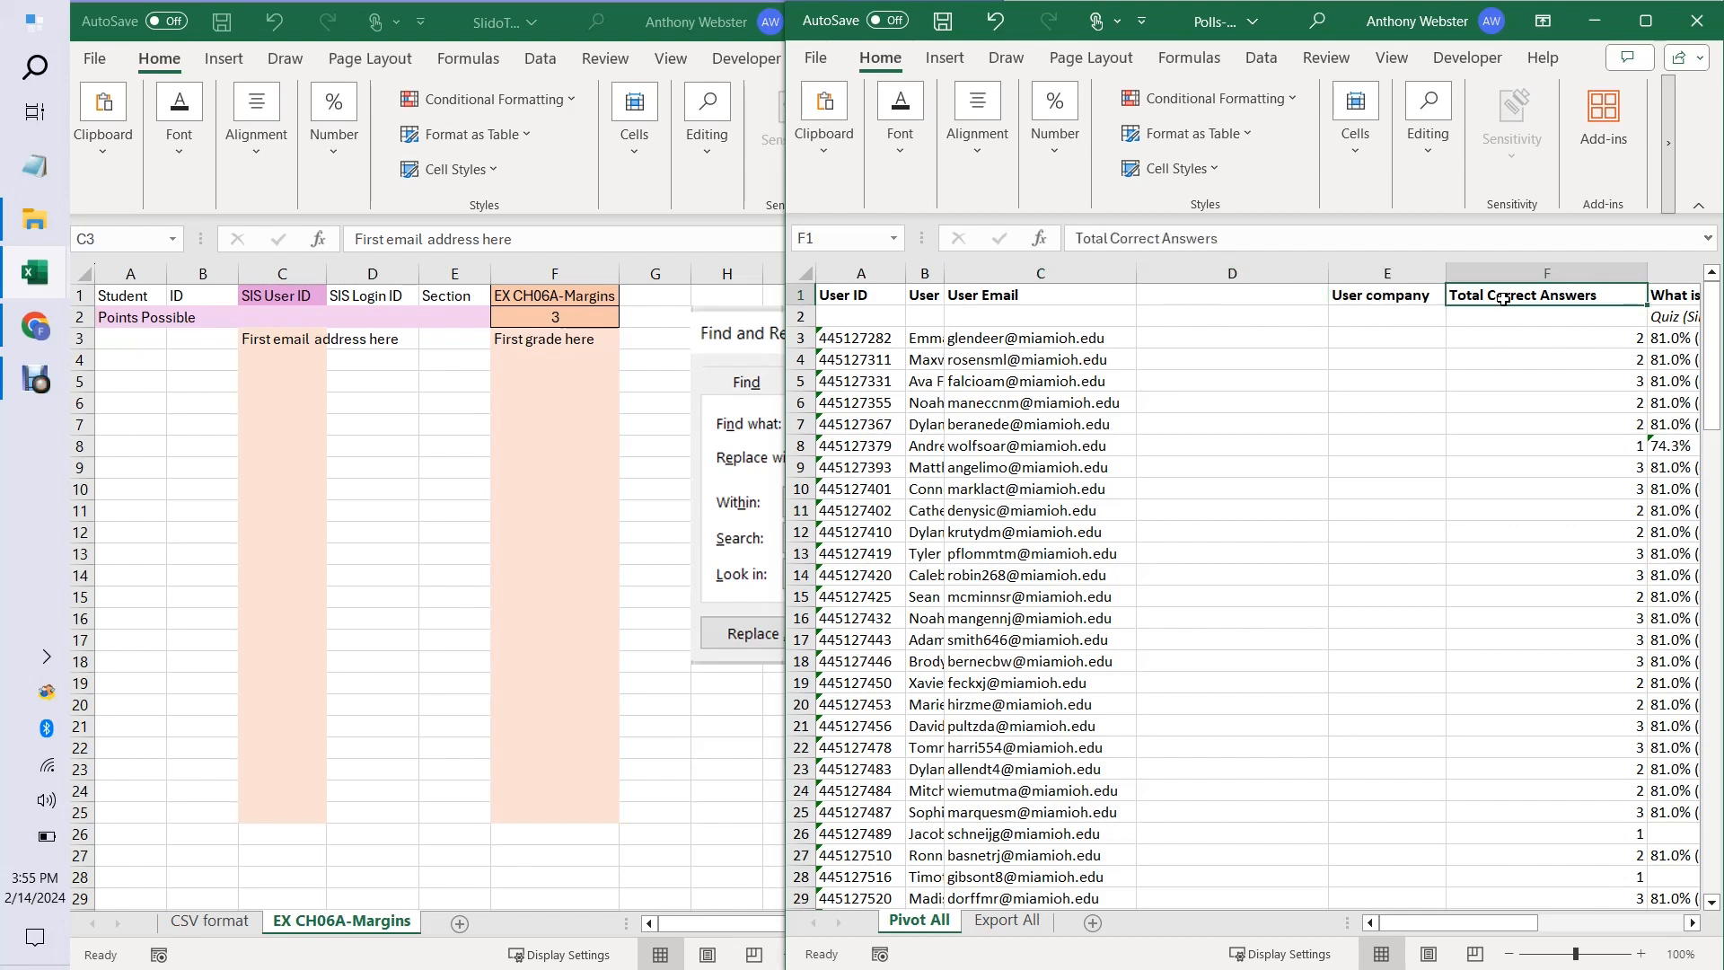
pyautogui.click(299, 350)
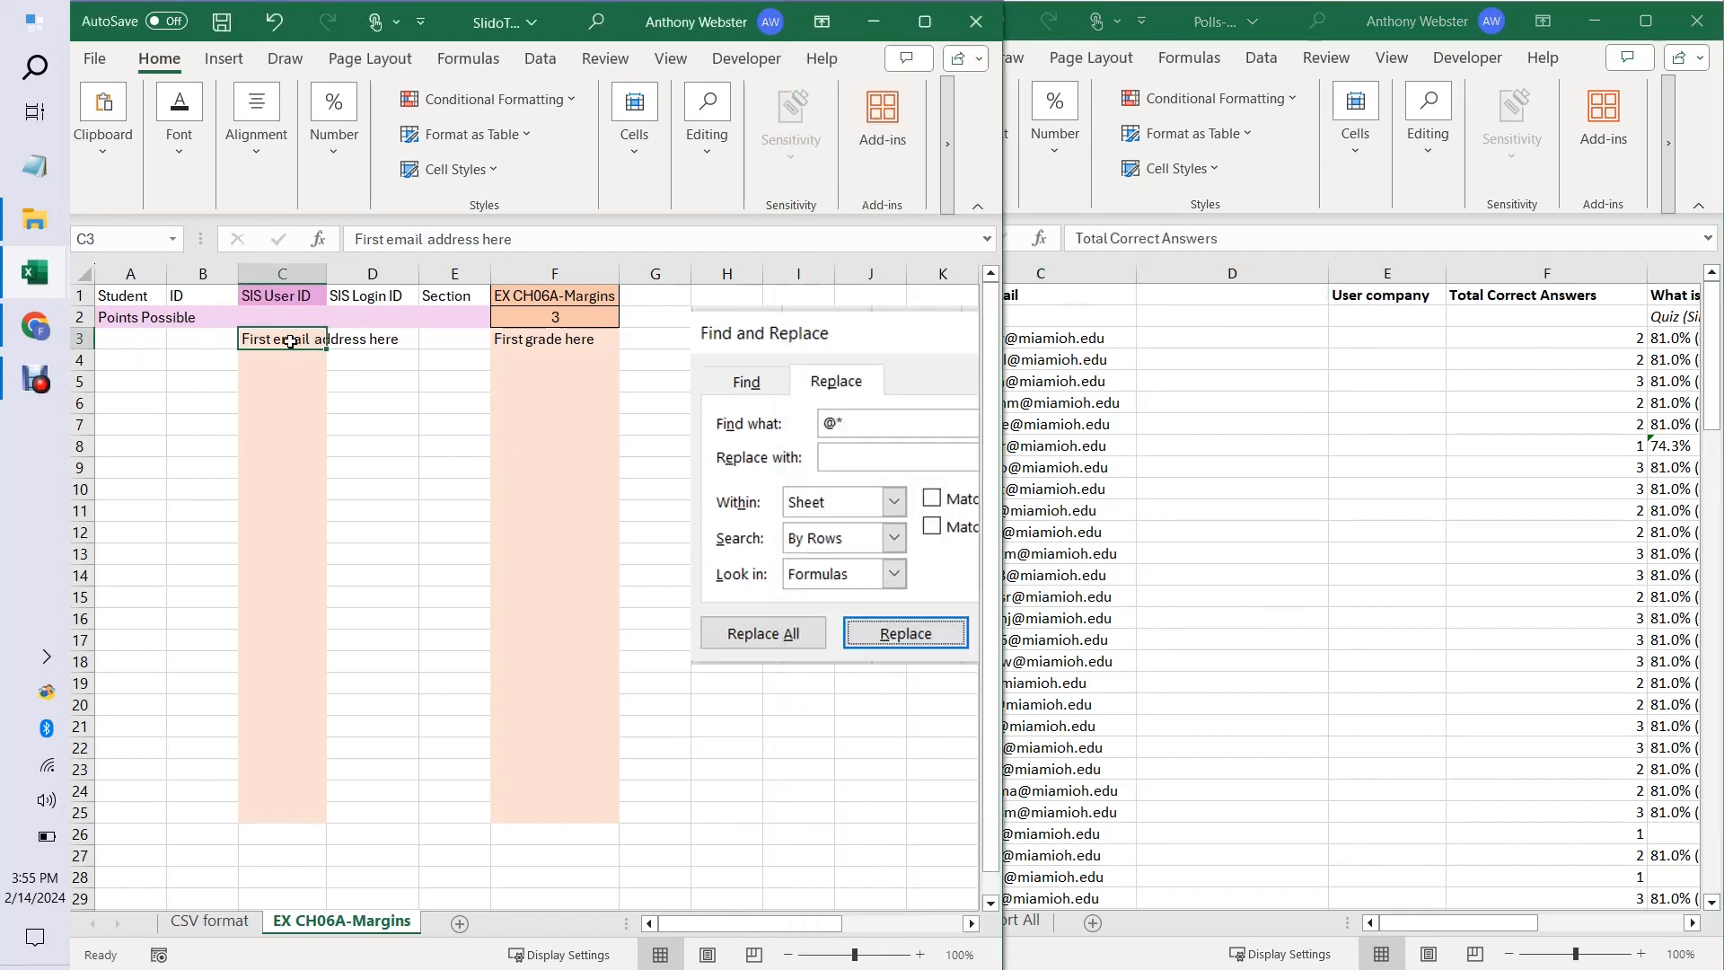
pyautogui.click(352, 339)
pyautogui.click(426, 340)
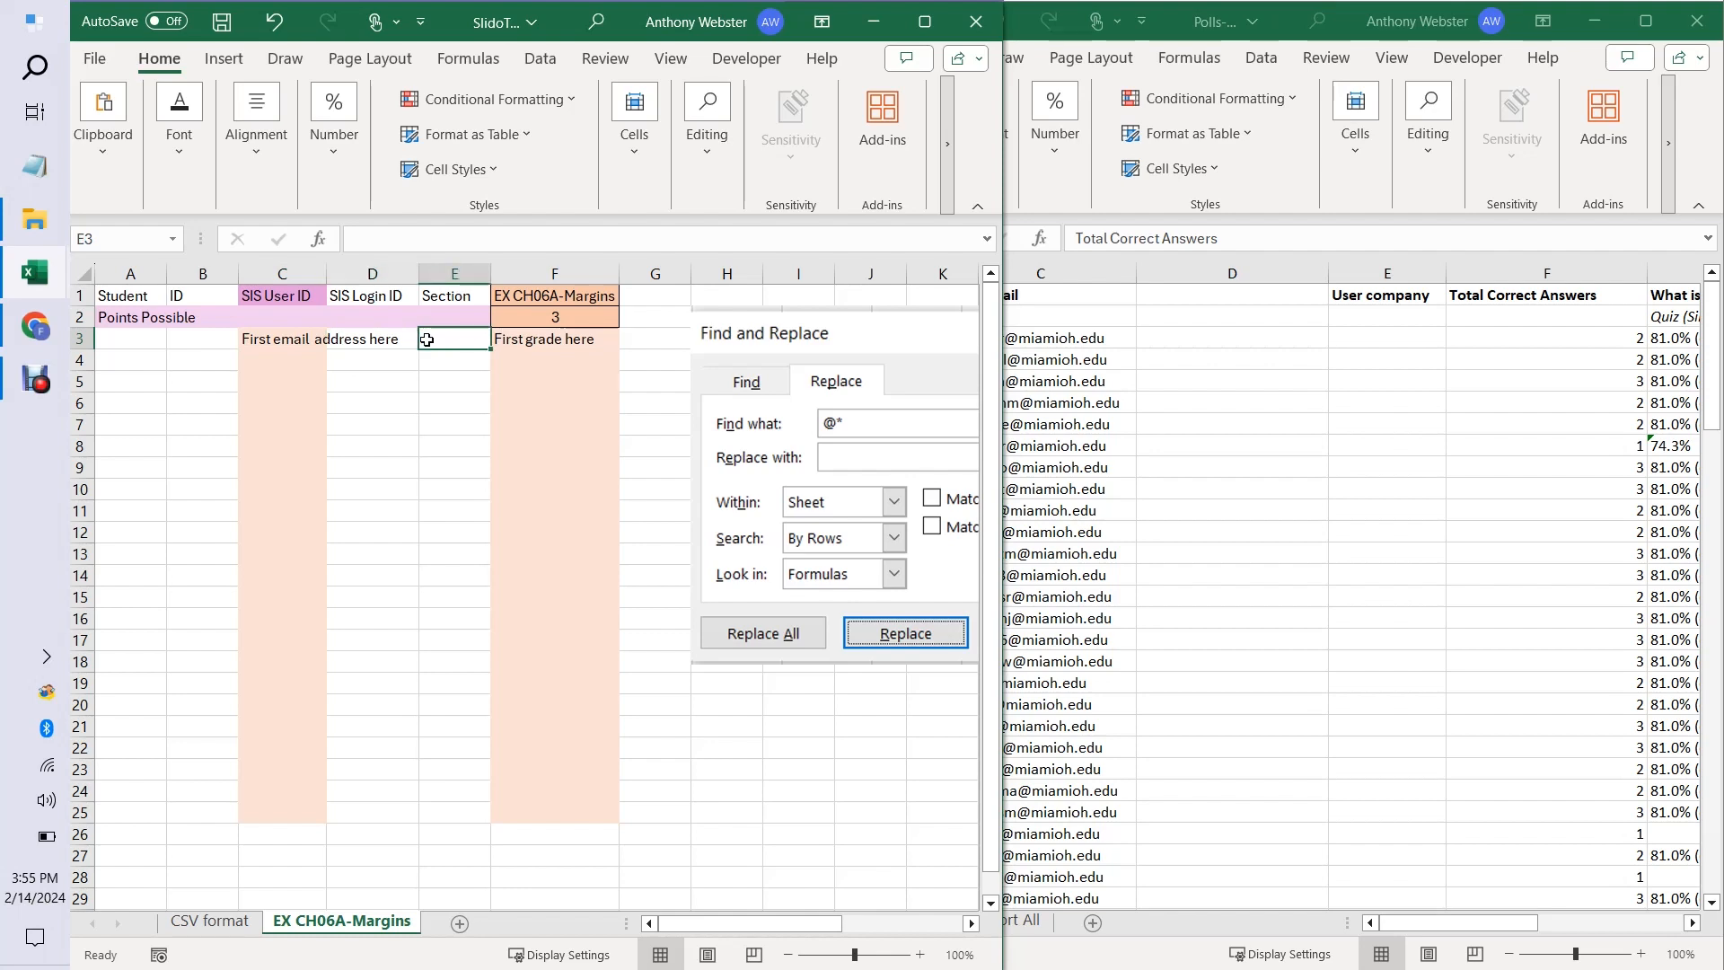
pyautogui.click(539, 341)
# Copy the poll sheet's range C3:F119, from User Email through Total Correct Answers, and paste it at C3 of the EX CH06A-Margins sheet.
pyautogui.click(1332, 517)
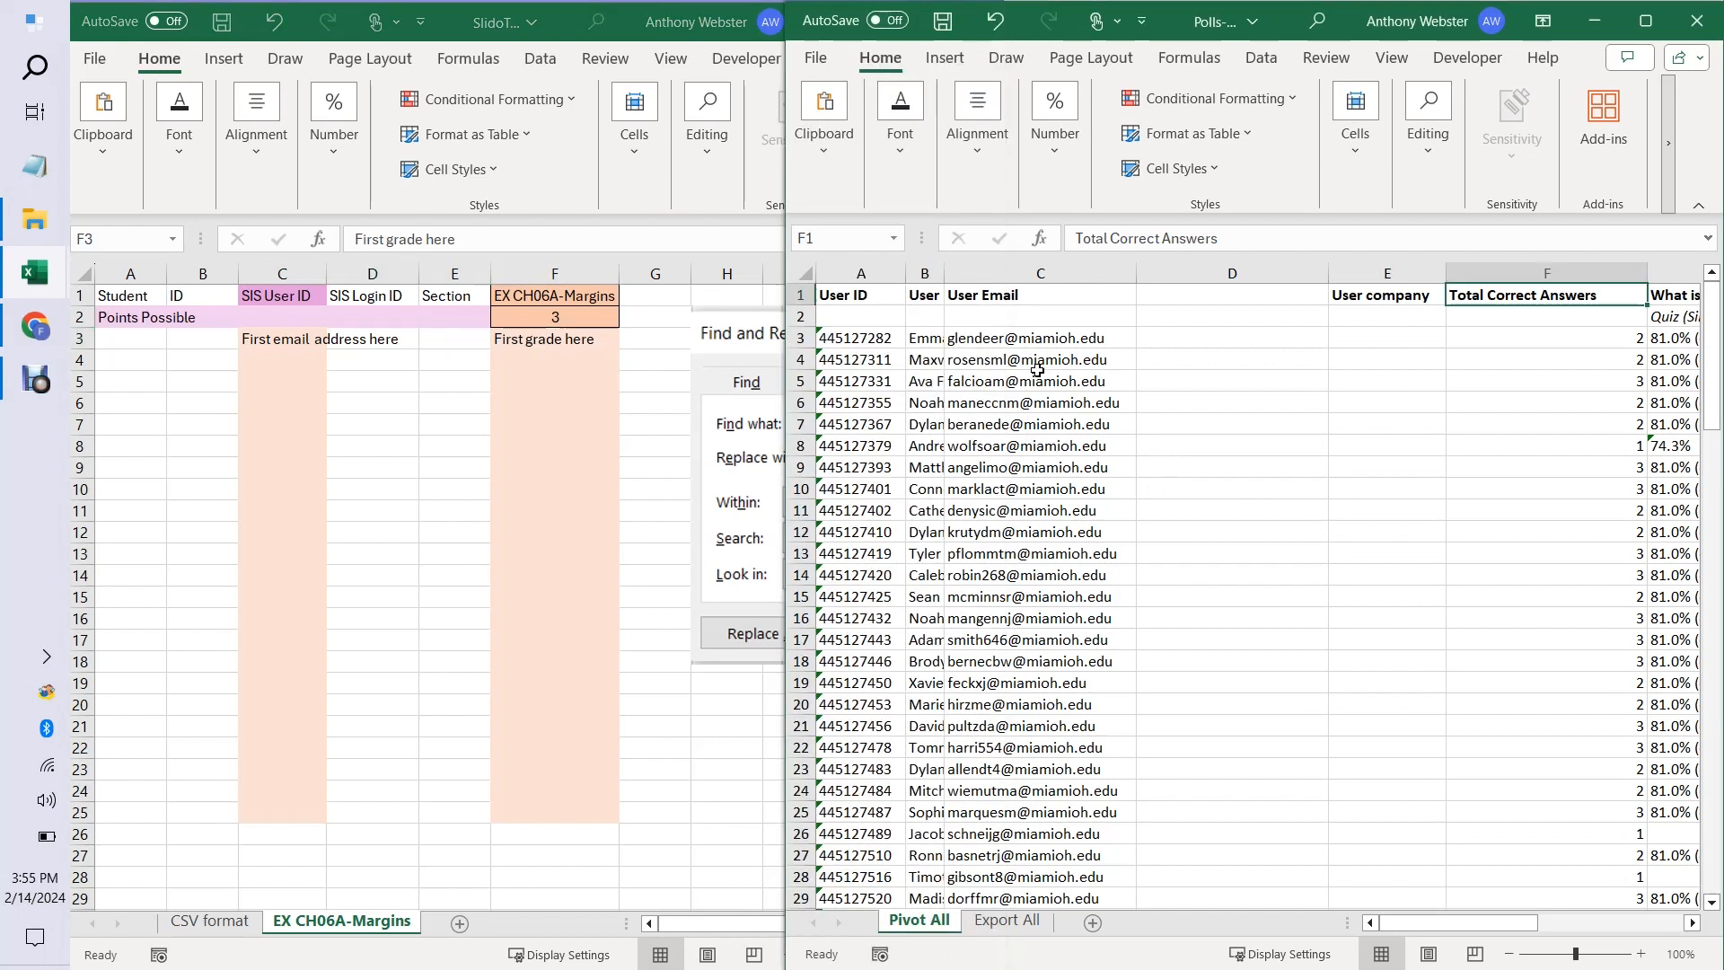
pyautogui.moveTo(1018, 343); pyautogui.dragTo(1581, 811)
pyautogui.hotkey('ctrl', 'c')
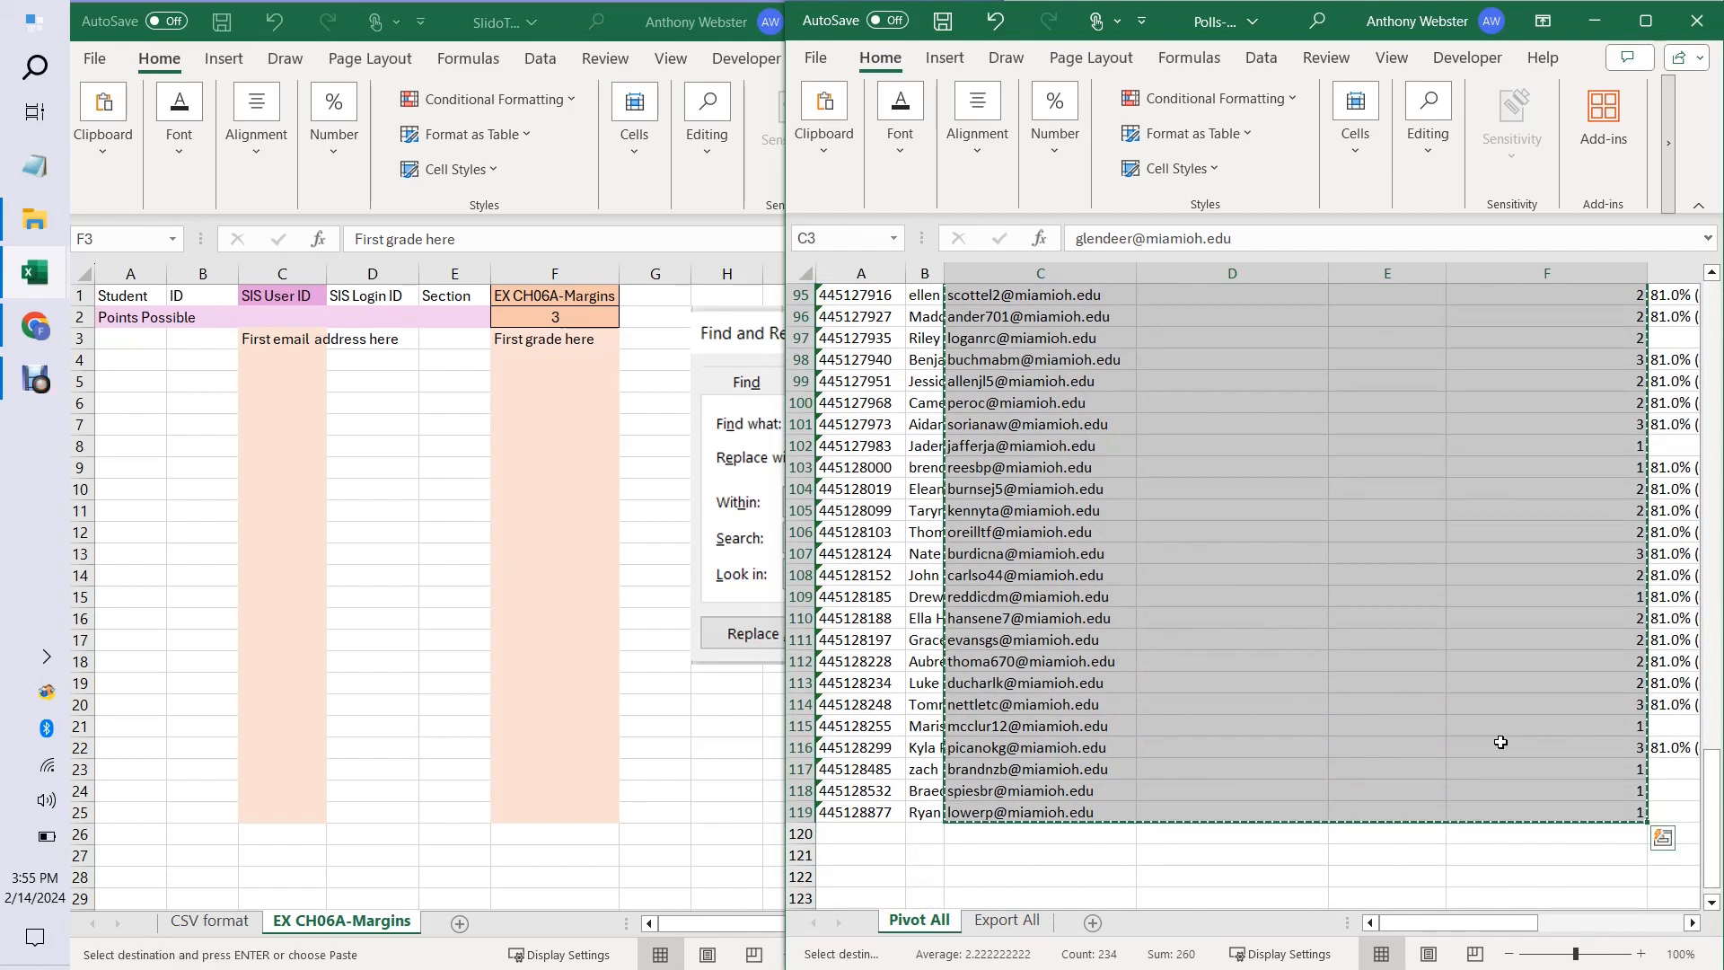
pyautogui.click(285, 345)
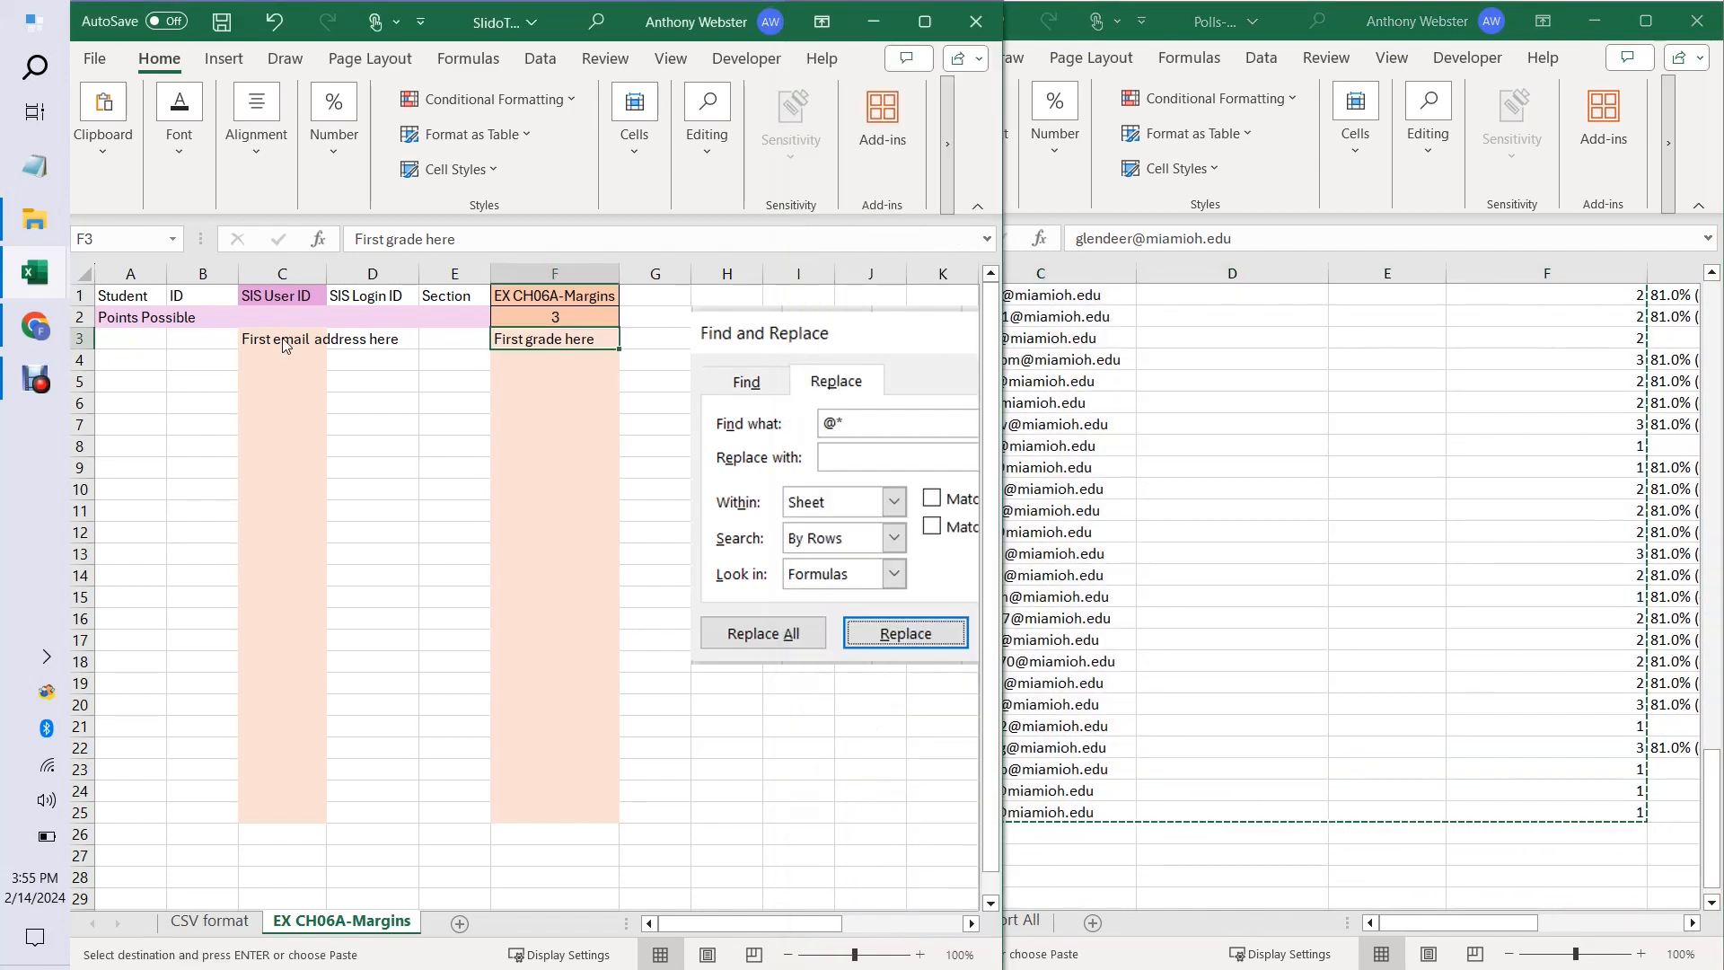
pyautogui.click(277, 340)
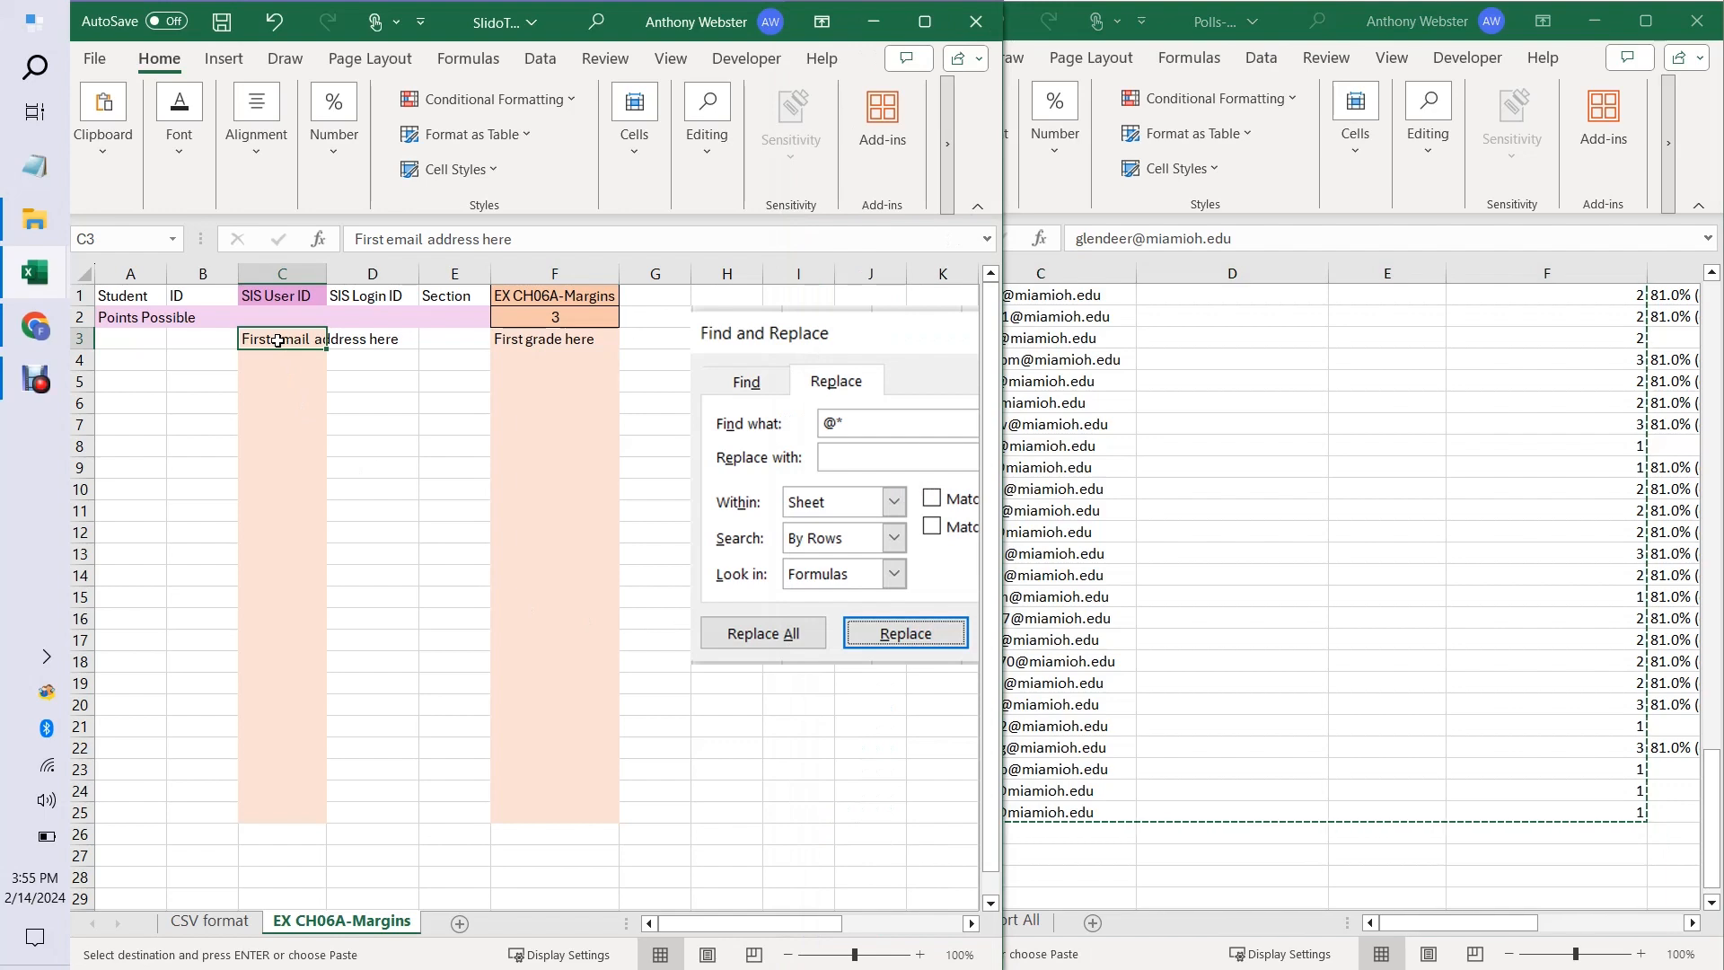
pyautogui.hotkey('ctrl', 'v')
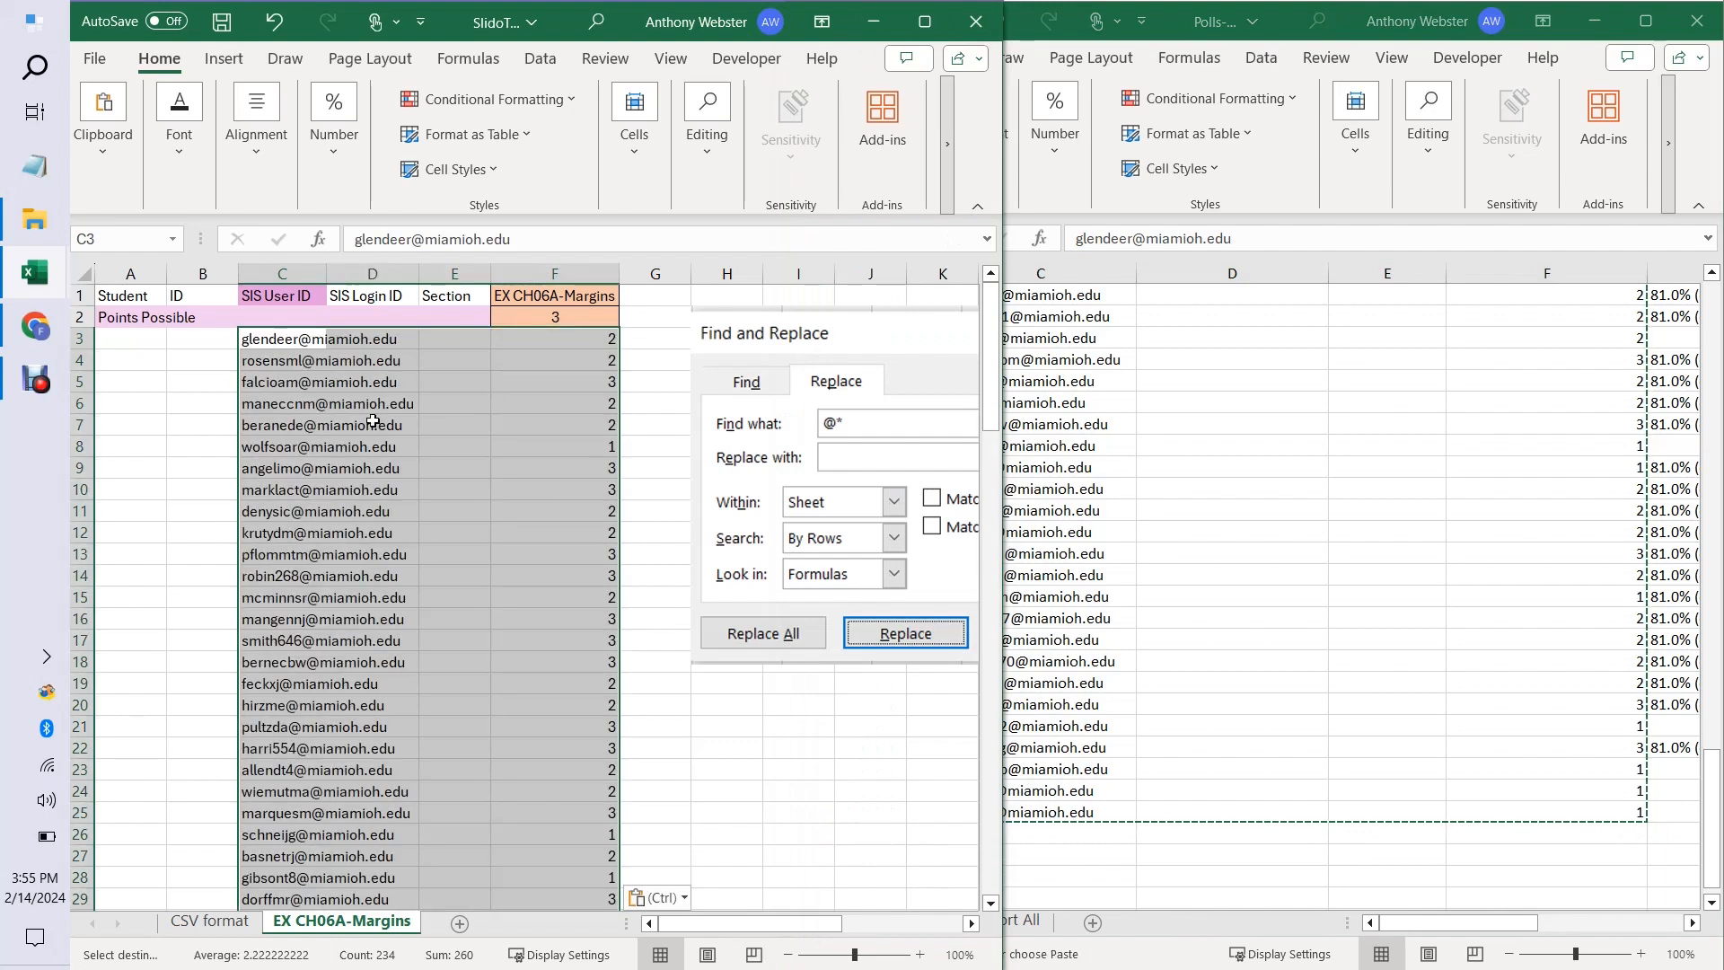
# Select C120, the first empty email cell below the pasted results in the EX CH06A-Margins sheet.
pyautogui.click(571, 515)
pyautogui.moveTo(992, 396); pyautogui.dragTo(995, 915)
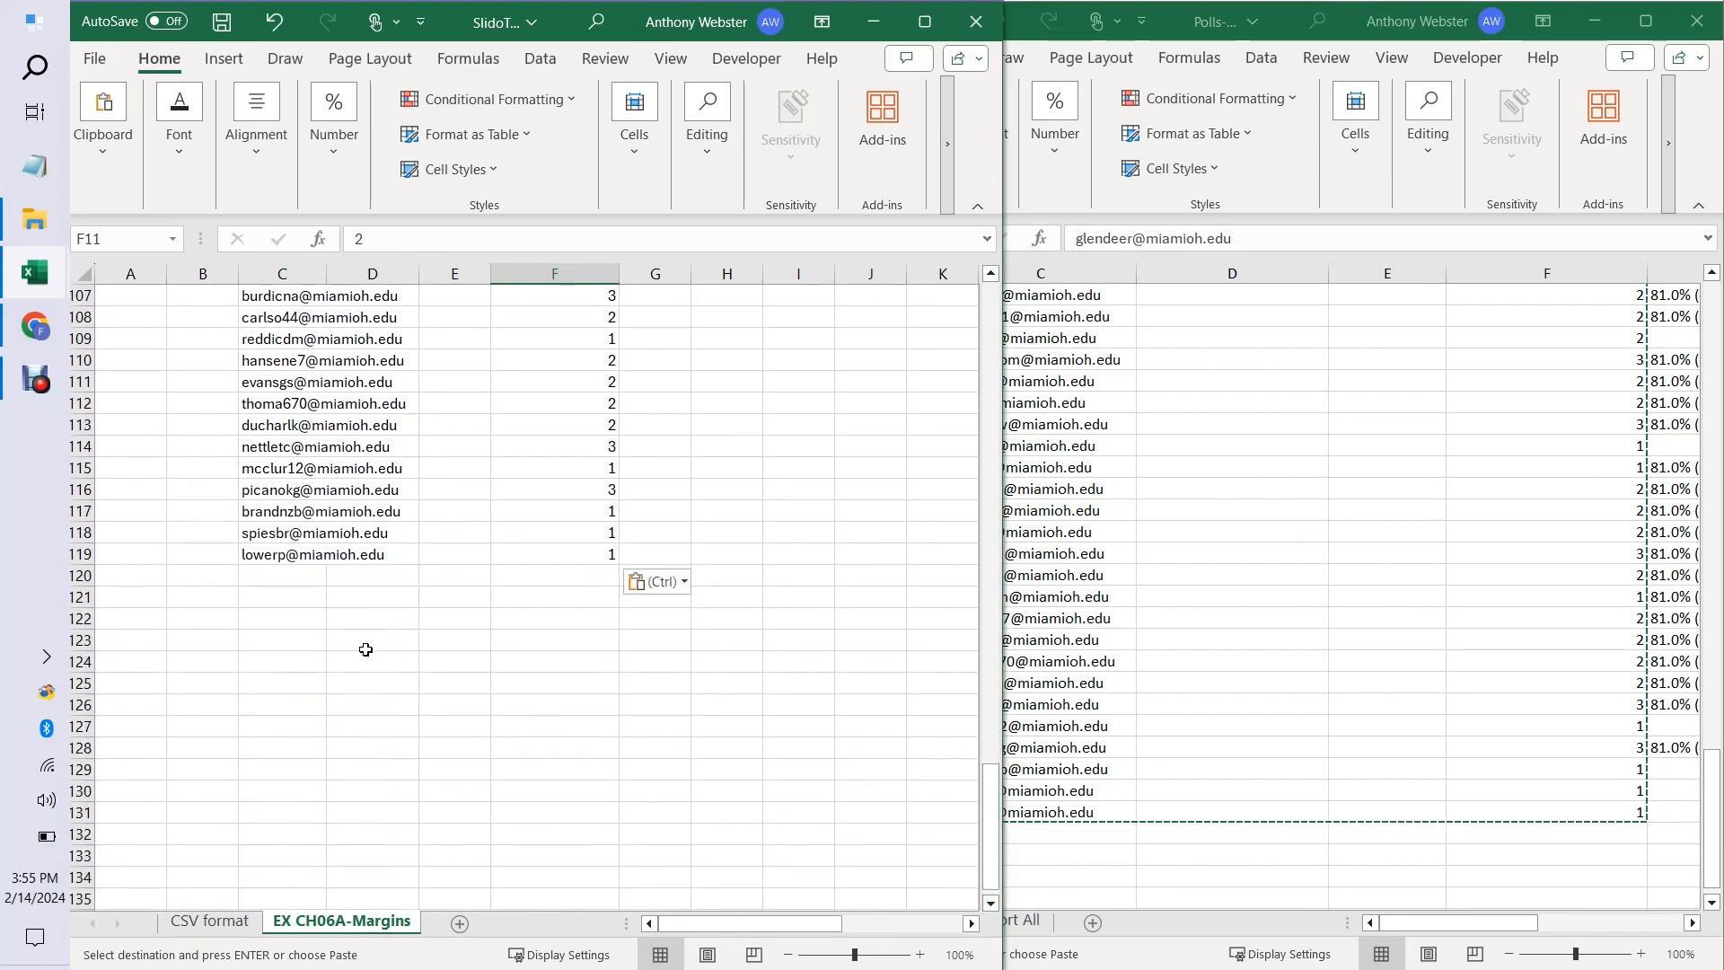
pyautogui.click(323, 579)
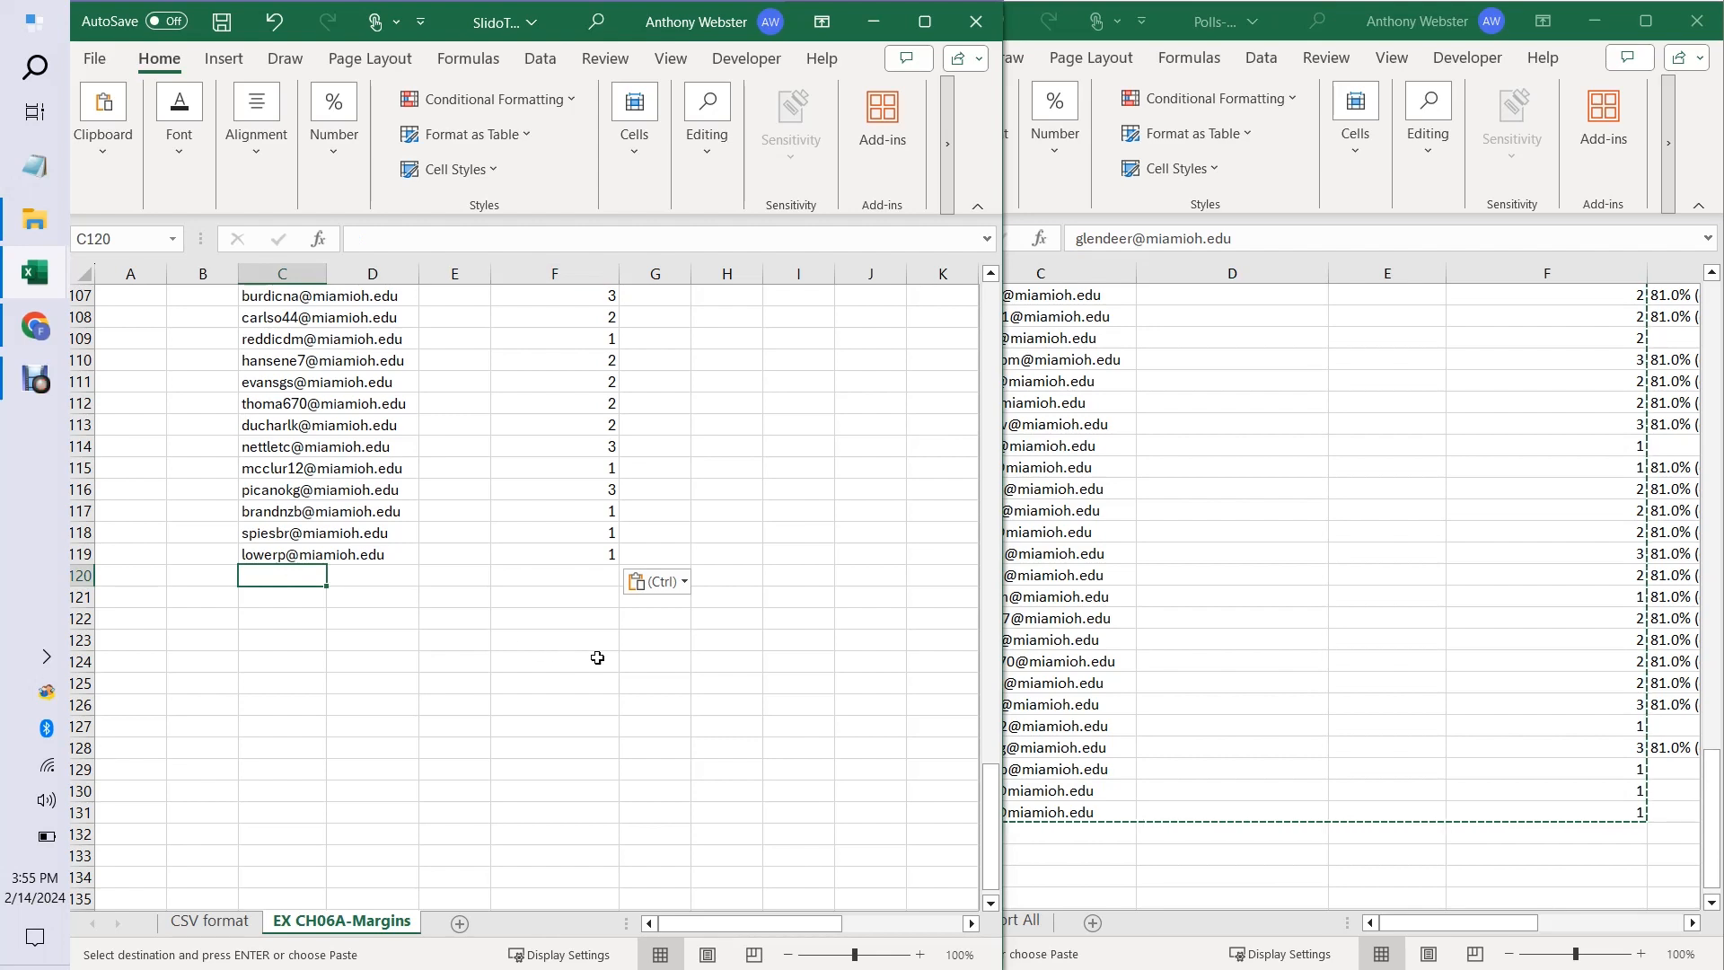
# Close Polls-per-user-CH06A-Margins.xlsx without saving its changes or keeping the copied data on the clipboard.
pyautogui.click(1318, 524)
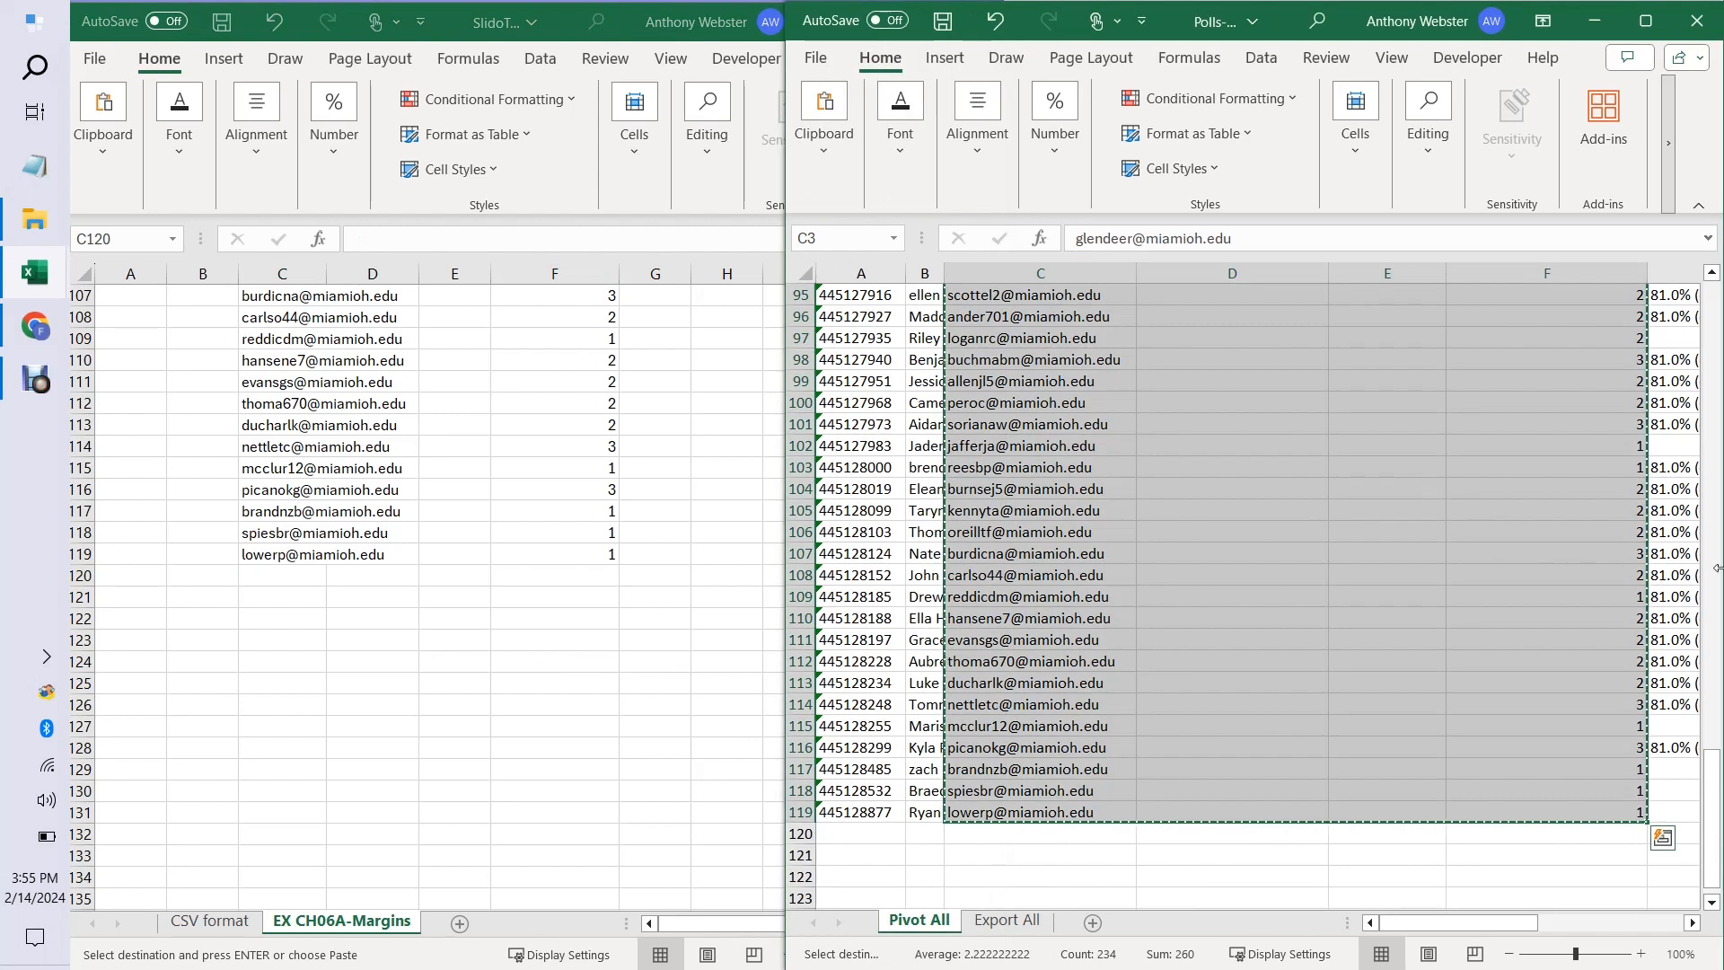
pyautogui.moveTo(1711, 759); pyautogui.dragTo(1722, 208)
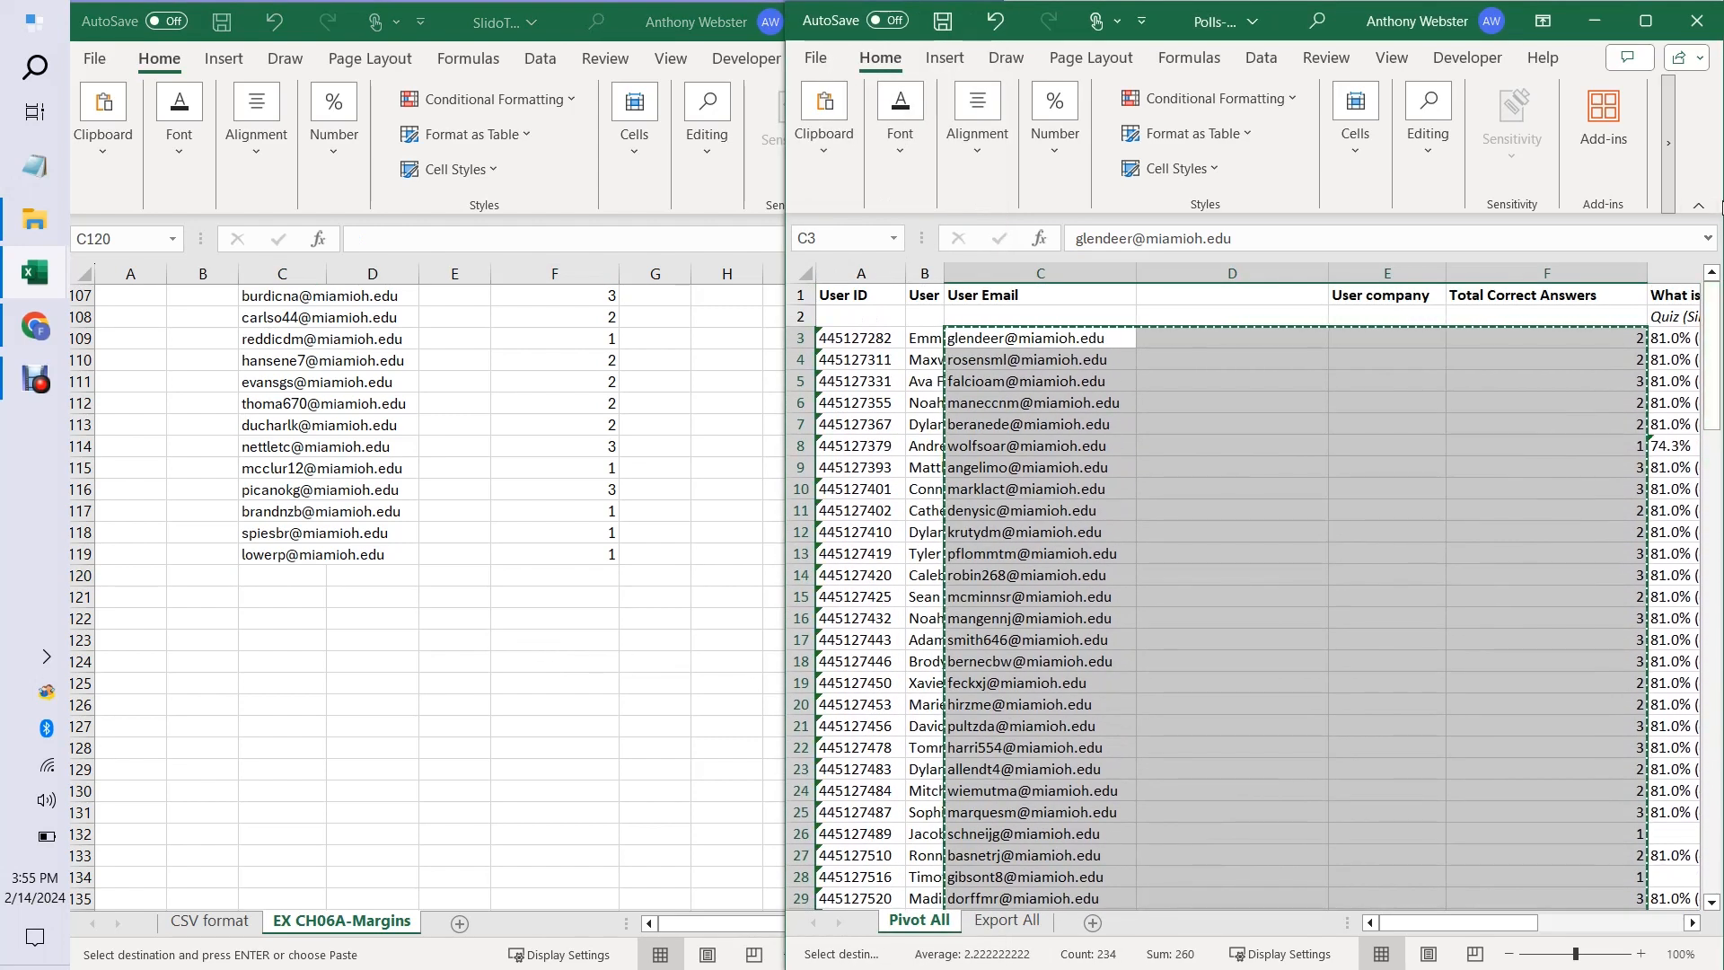
pyautogui.click(1697, 25)
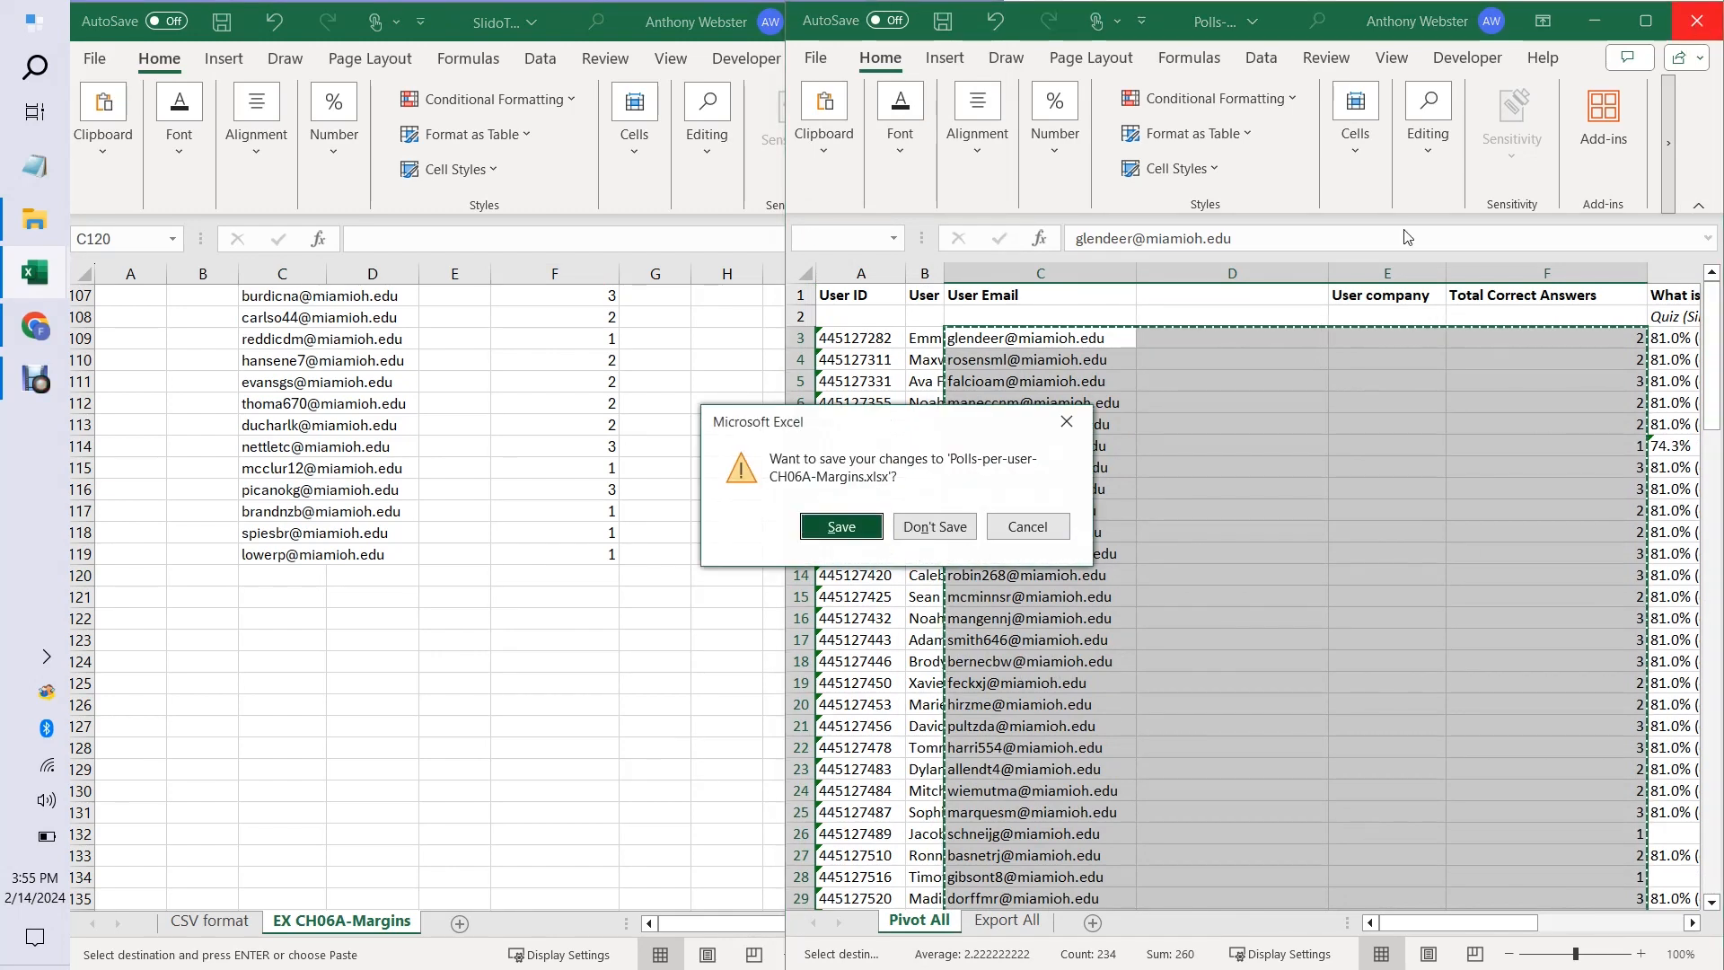
pyautogui.click(935, 530)
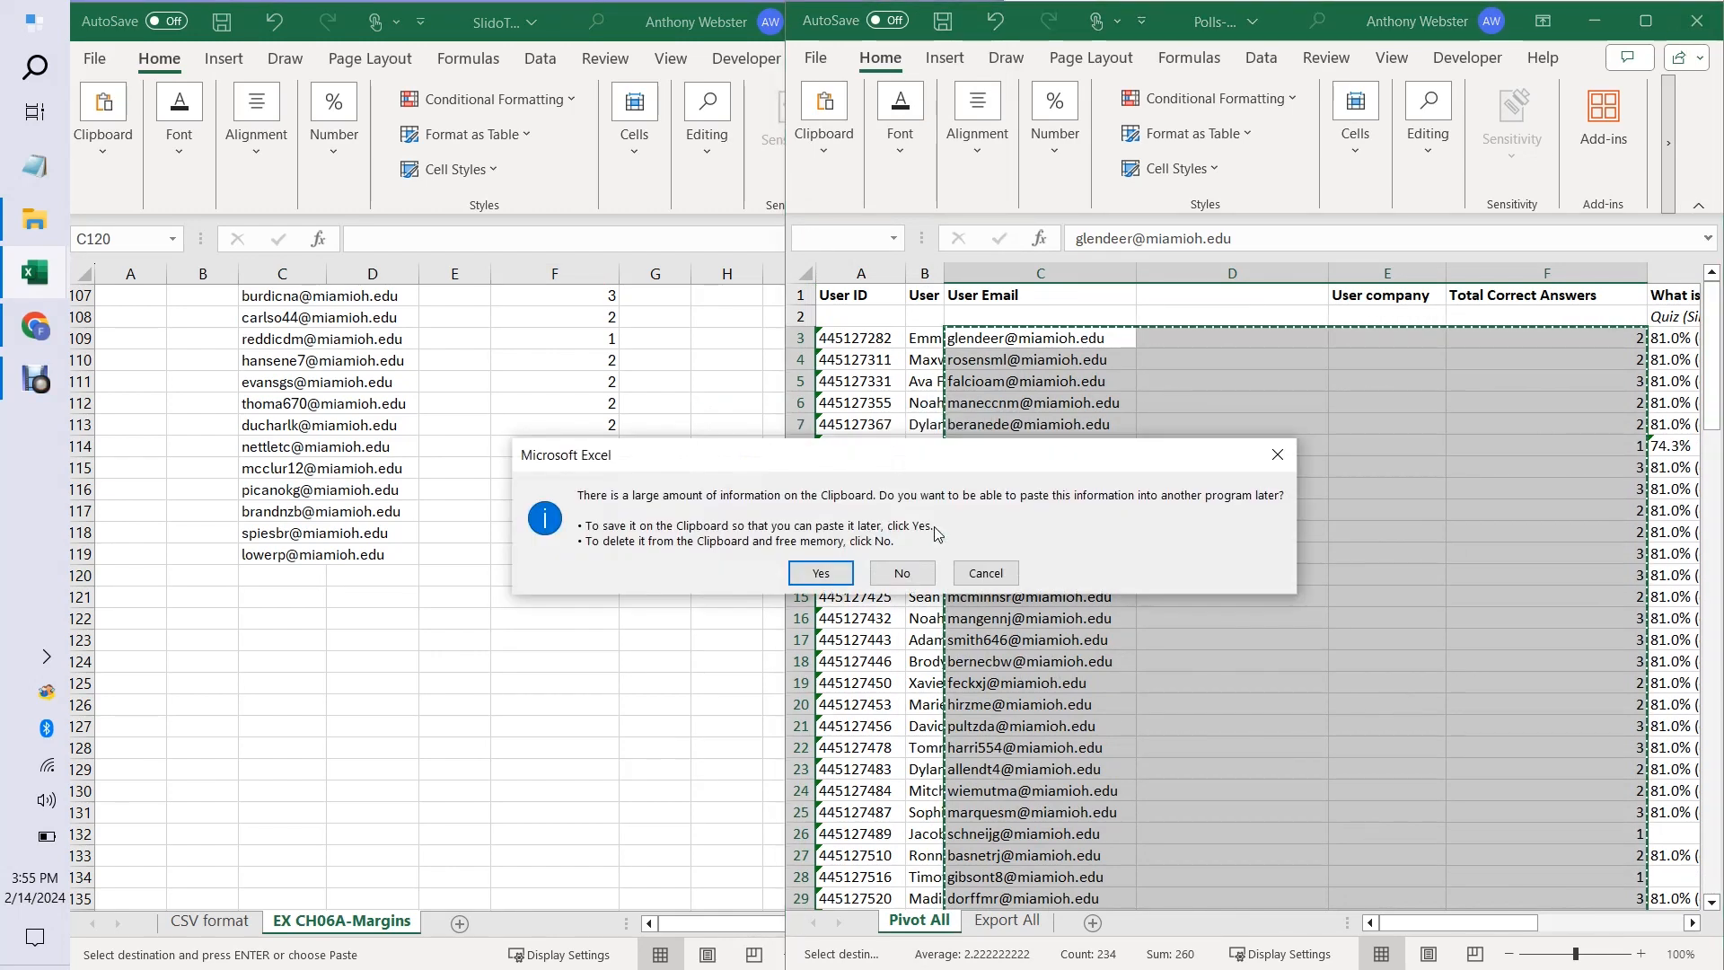
pyautogui.click(901, 573)
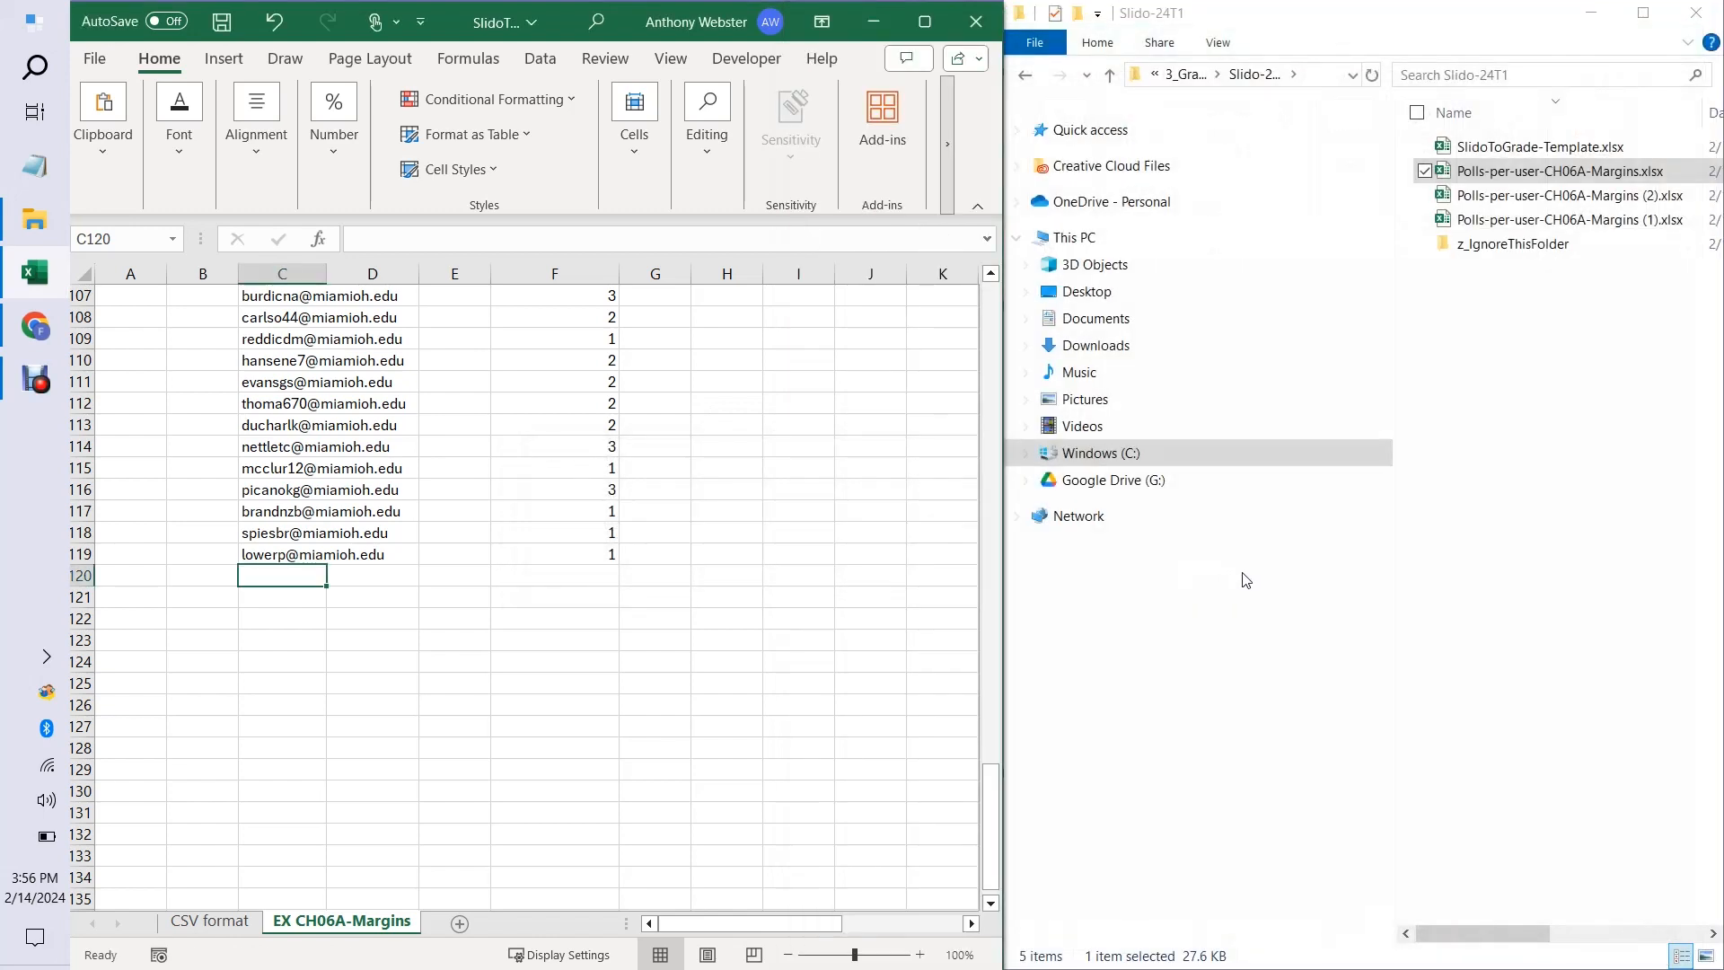
# Open Polls-per-user-CH06A-Margins (1).xlsx and insert a narrow blank column before User company in the Pivot All sheet.
pyautogui.click(1561, 221)
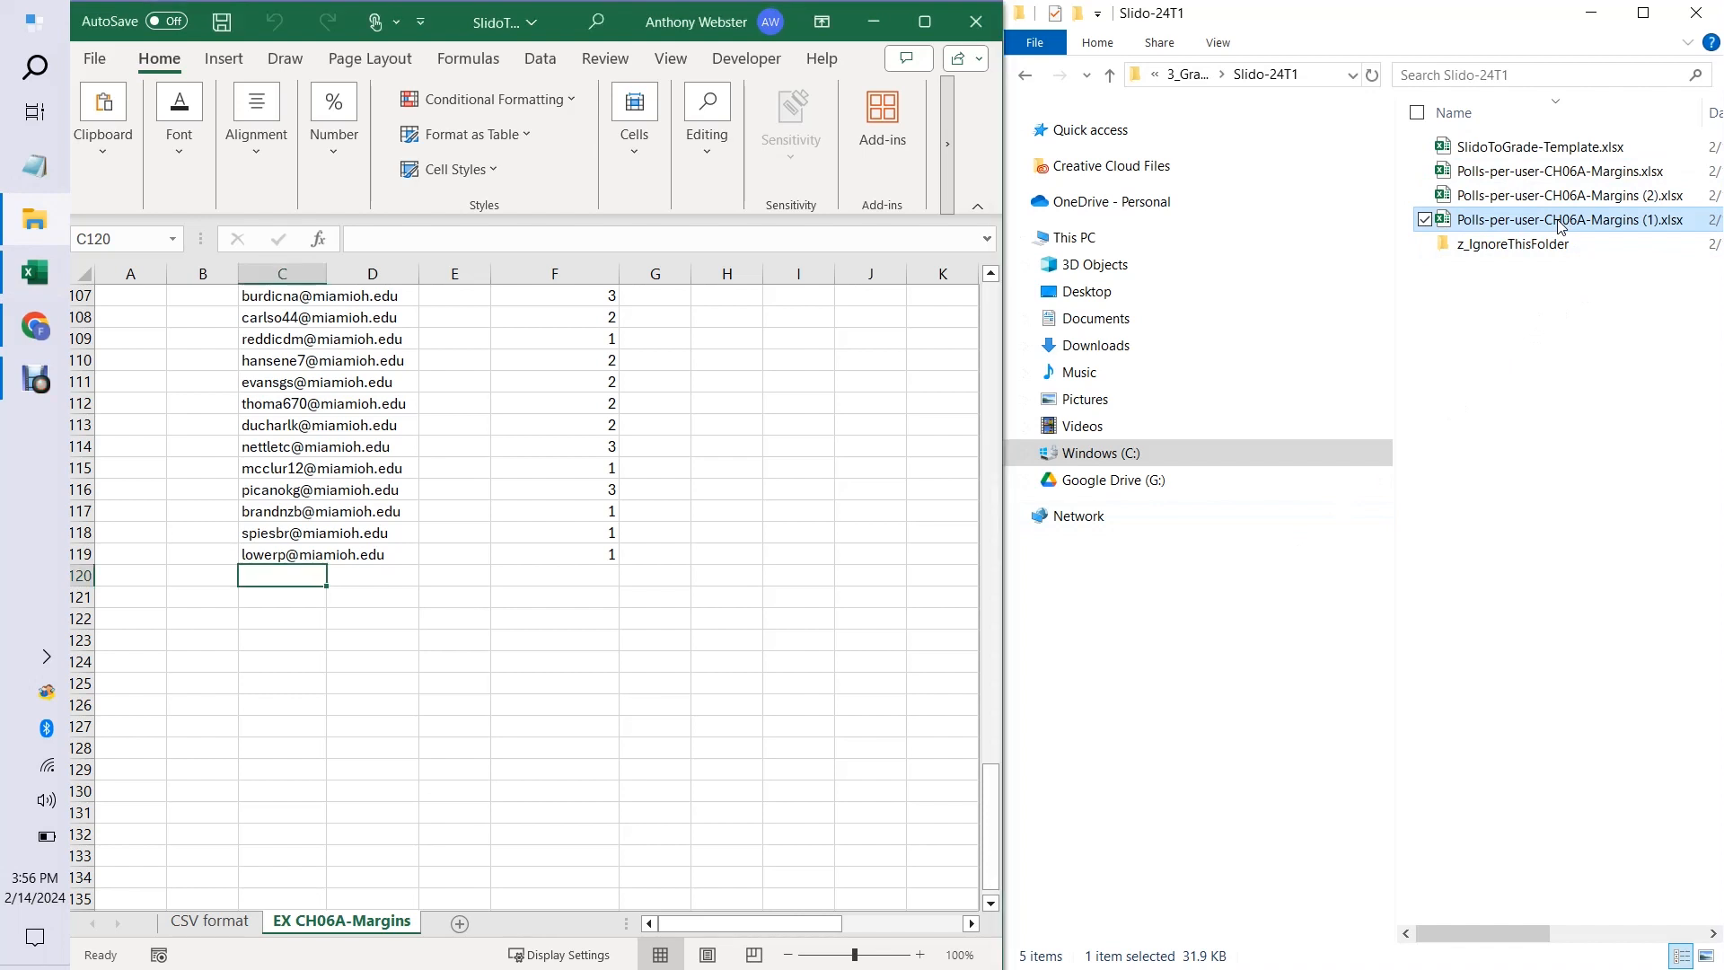
pyautogui.doubleClick(1560, 221)
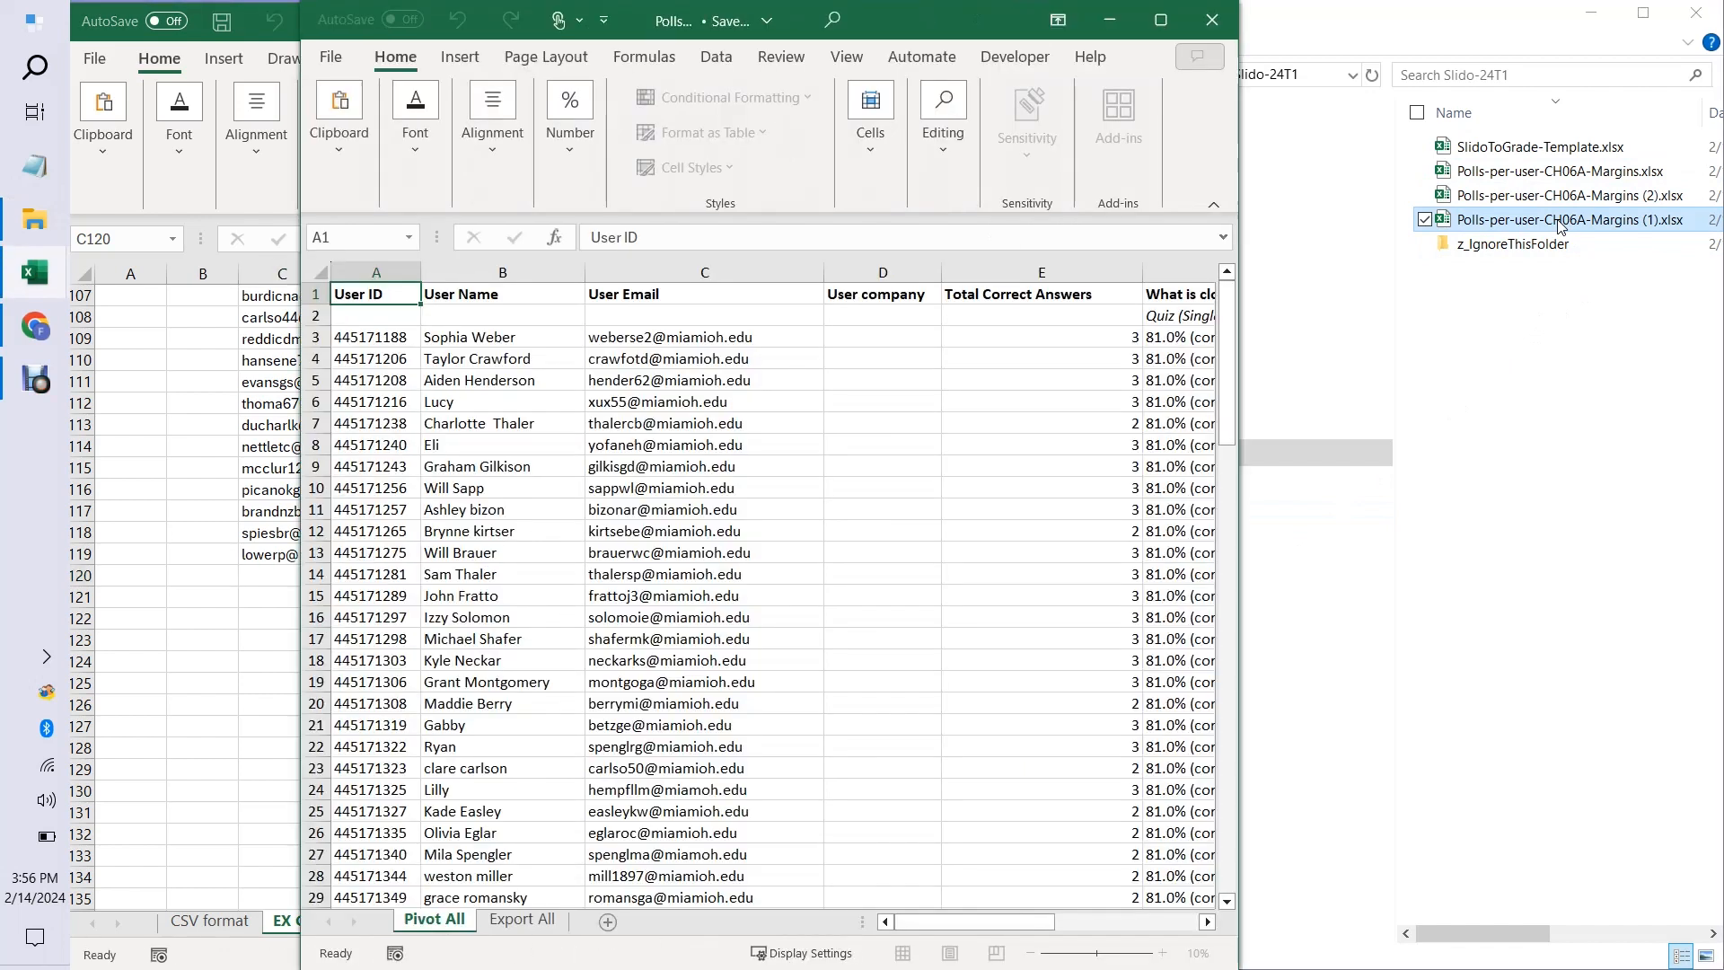
pyautogui.click(880, 271)
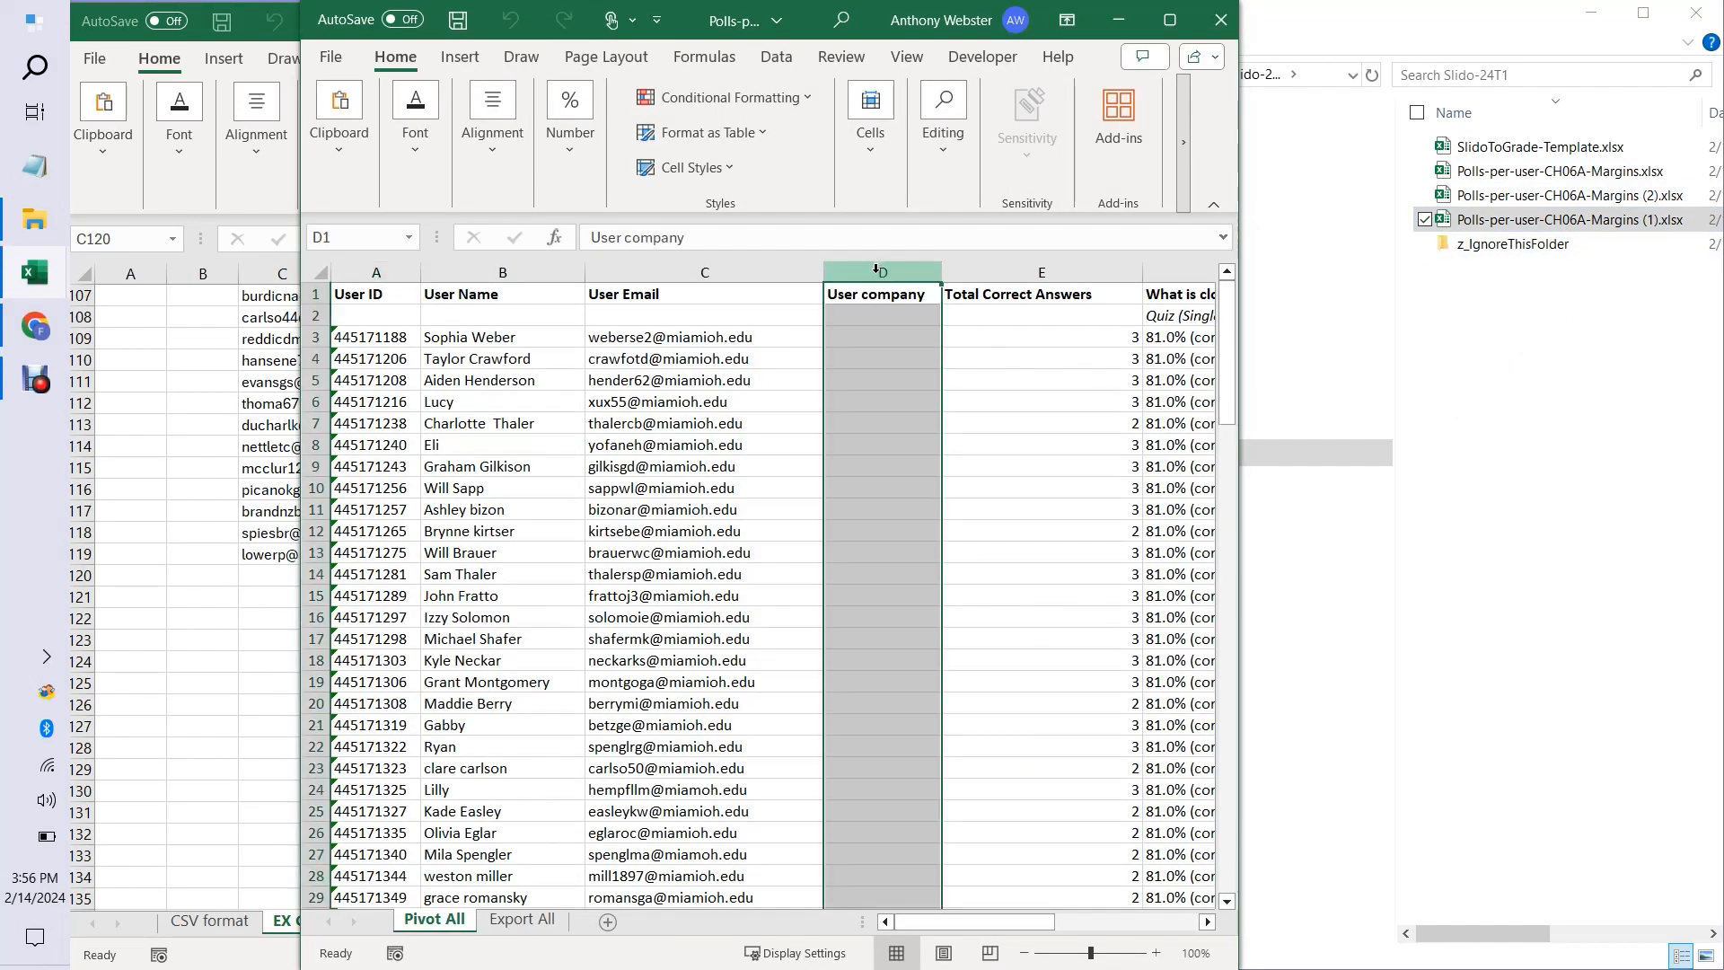
pyautogui.rightClick(880, 271)
pyautogui.click(931, 499)
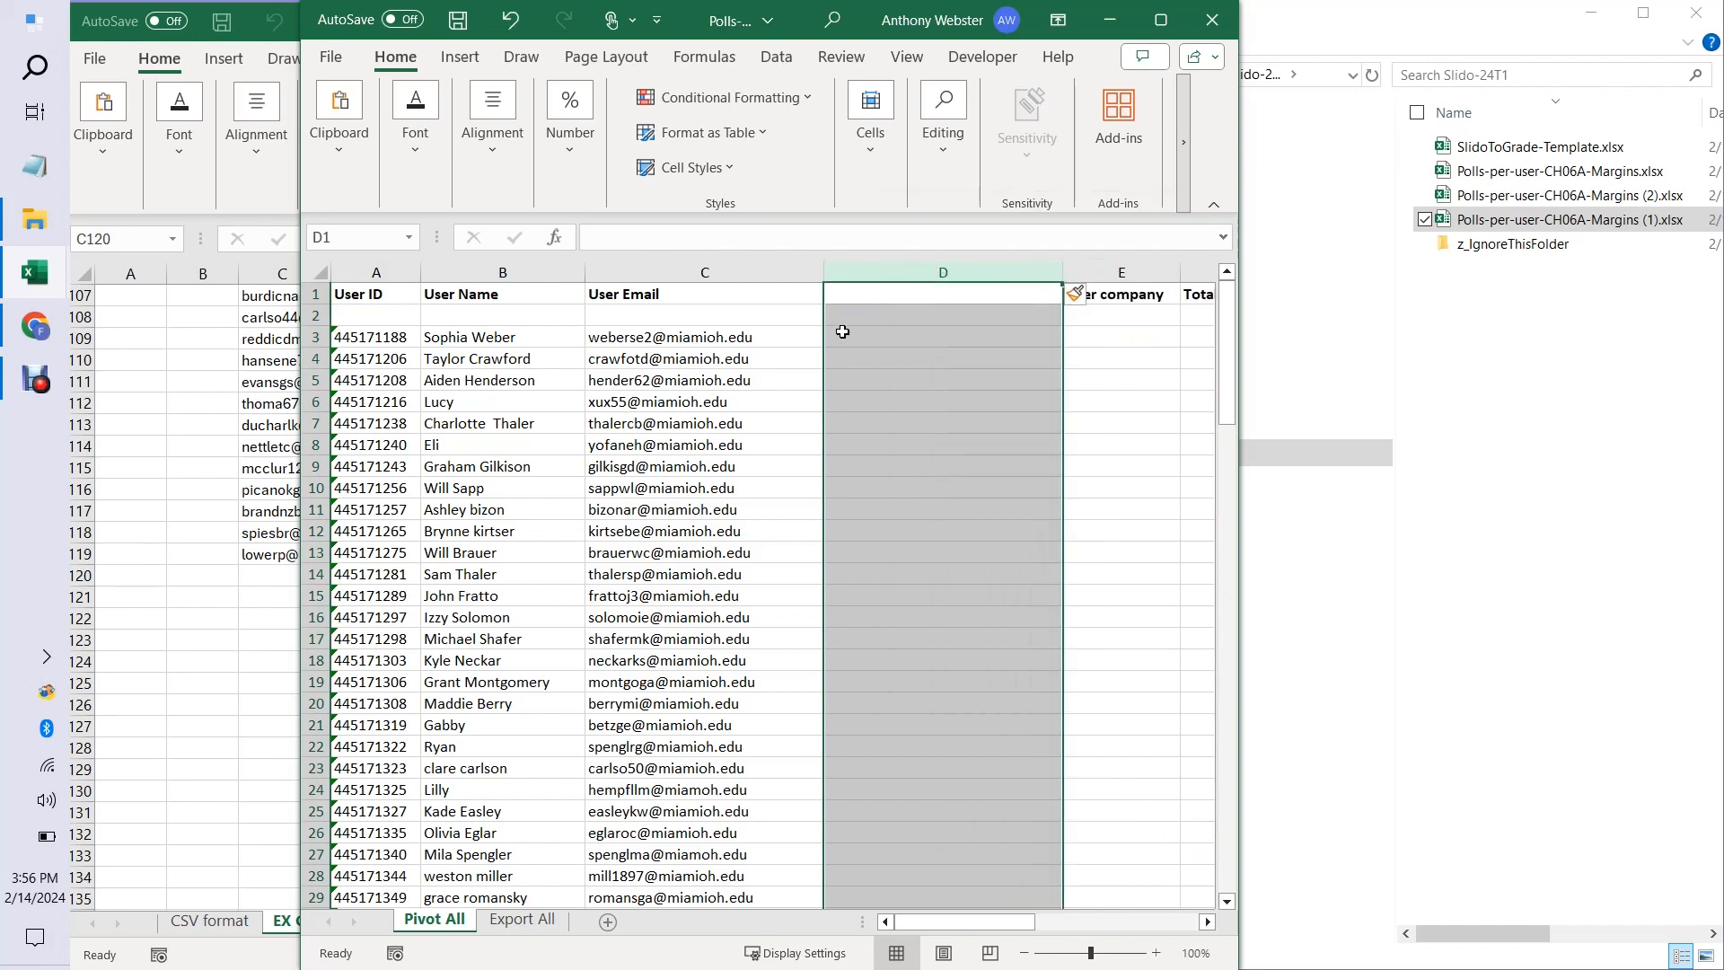
pyautogui.moveTo(1063, 266); pyautogui.dragTo(892, 266)
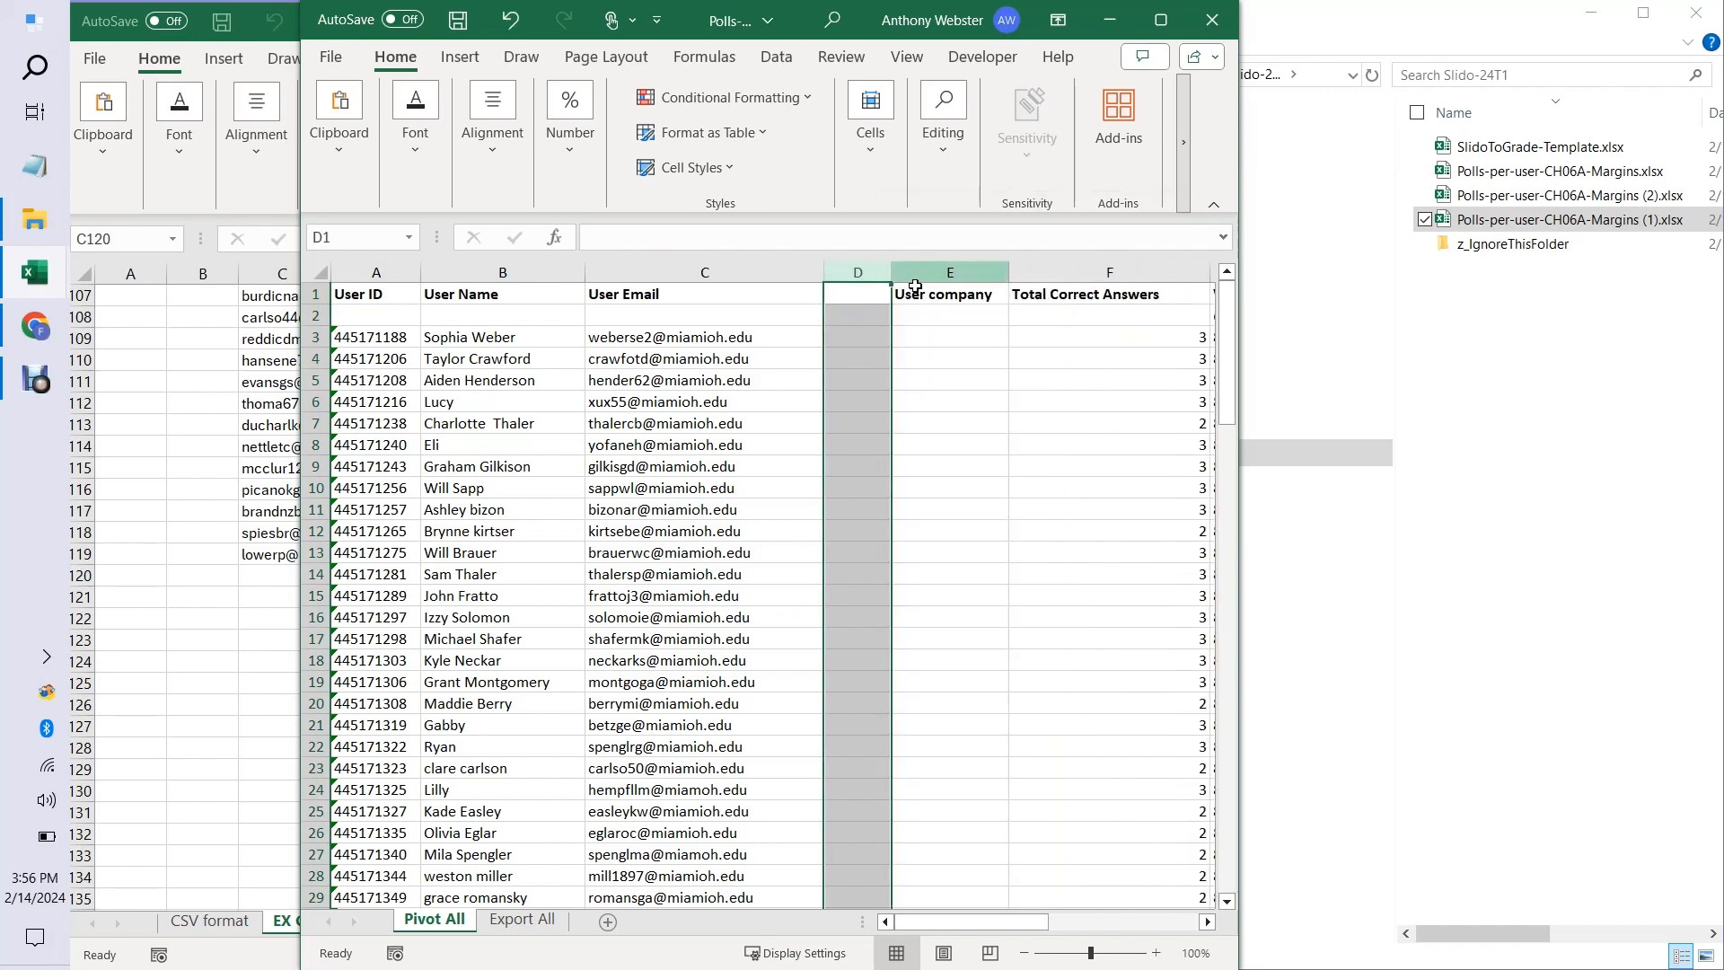
# Copy all rows from User Email through Total Correct Answers, starting at row 3, and paste them at C120 of the template sheet.
pyautogui.moveTo(689, 343); pyautogui.dragTo(1165, 961)
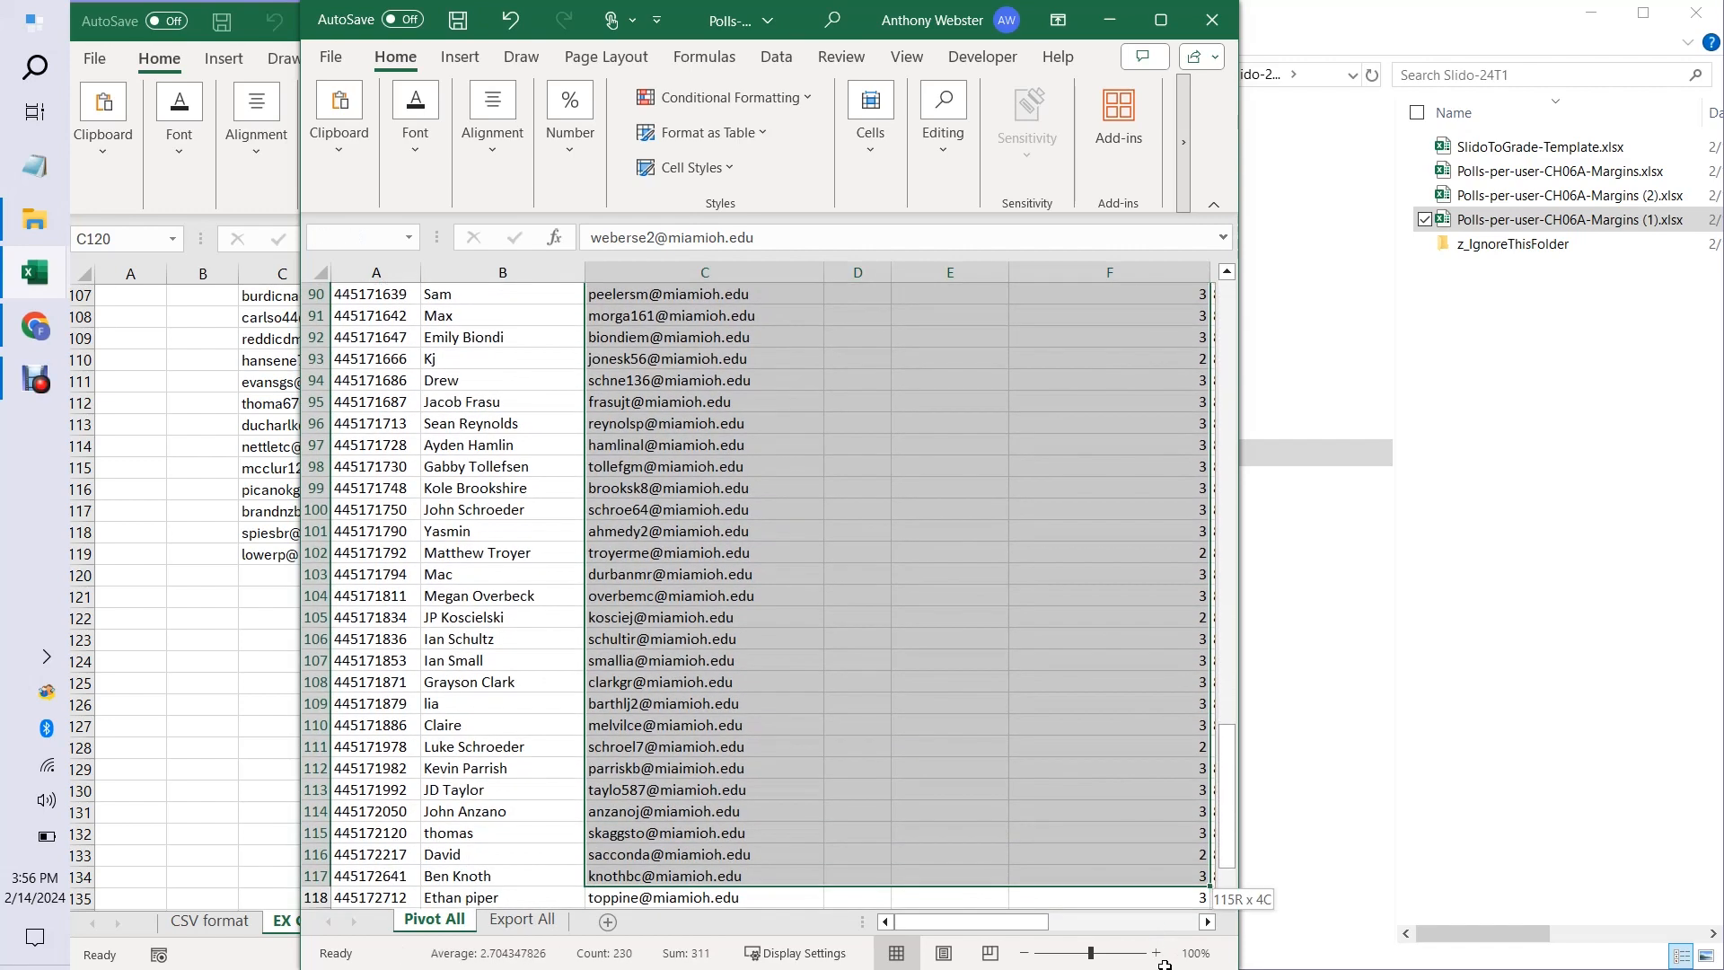
pyautogui.hotkey('ctrl', 'c')
pyautogui.click(1110, 20)
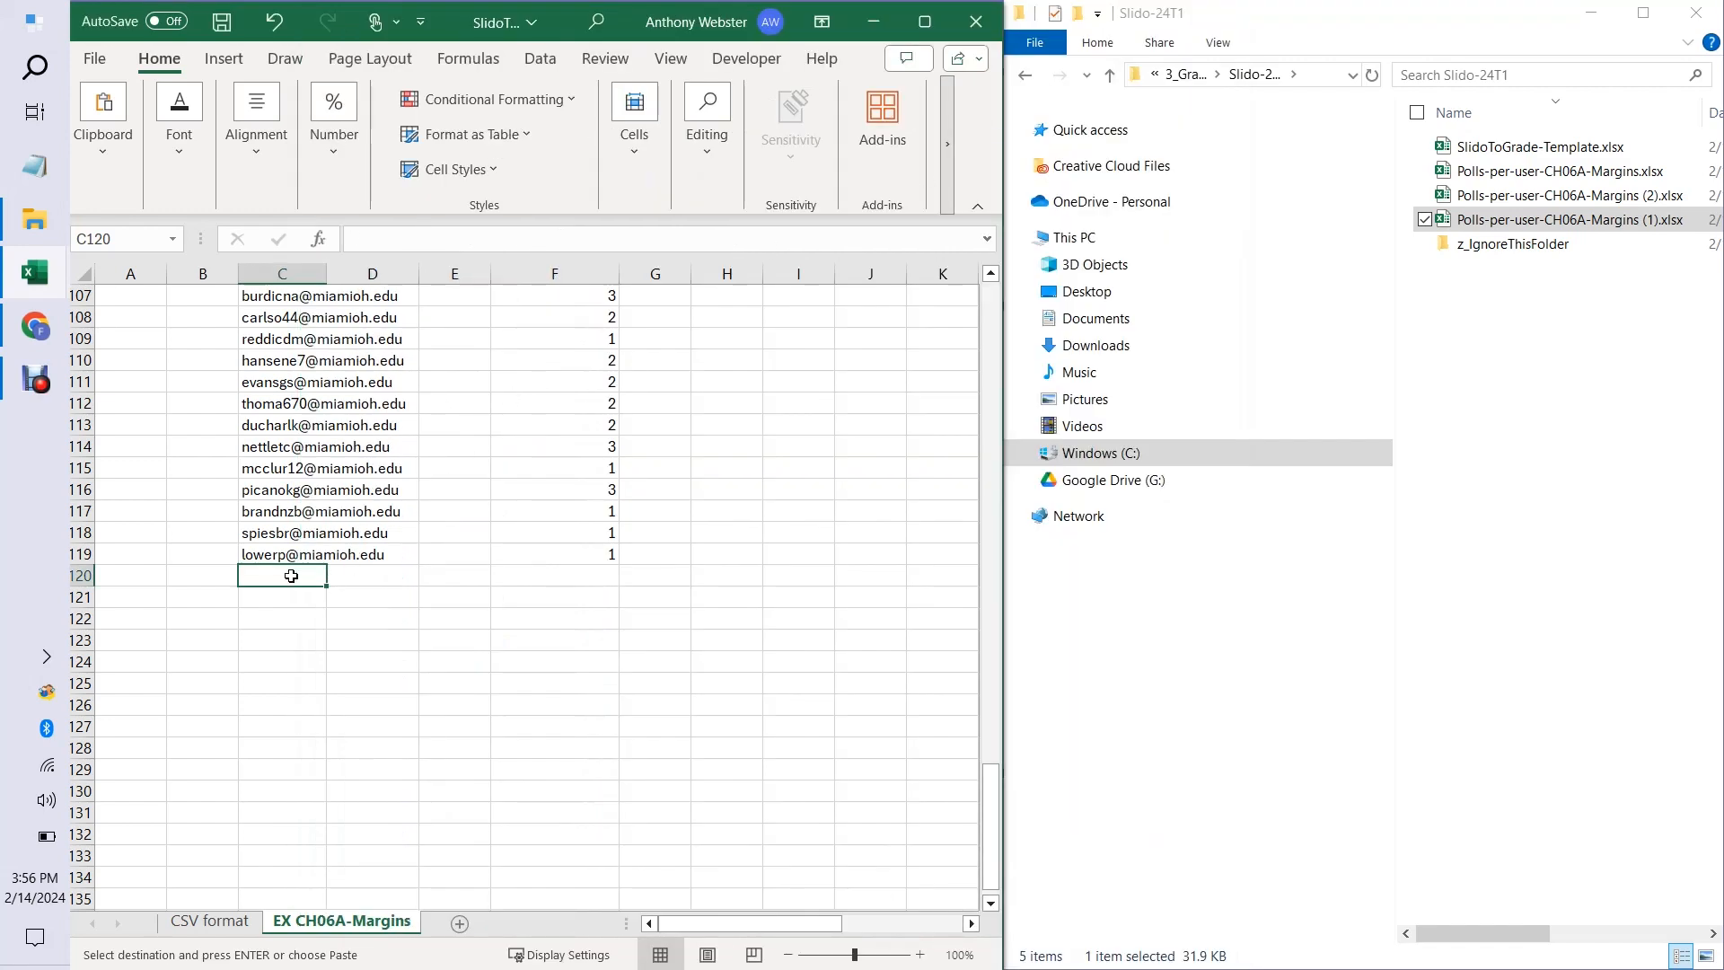
pyautogui.hotkey('ctrl', 'v')
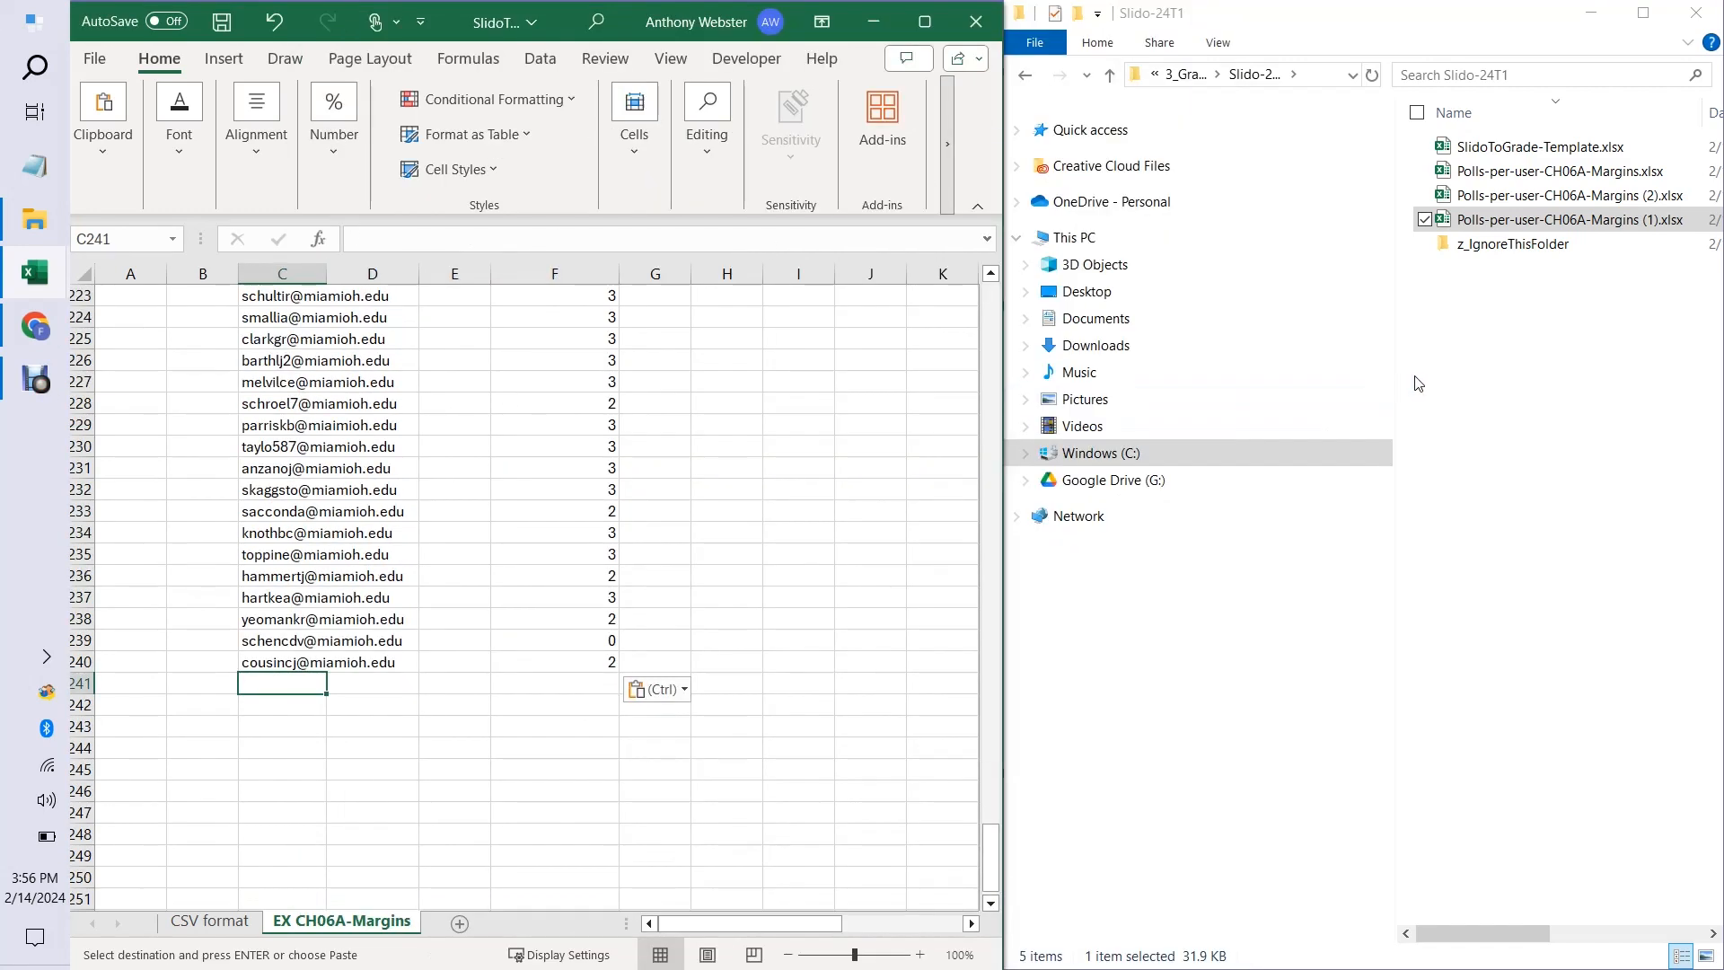
# Open Polls-per-user-CH06A-Margins (2).xlsx and copy its User Email through Total Correct Answers data to C241 of the template sheet.
pyautogui.click(1580, 200)
pyautogui.hotkey('alt', 'Tab')
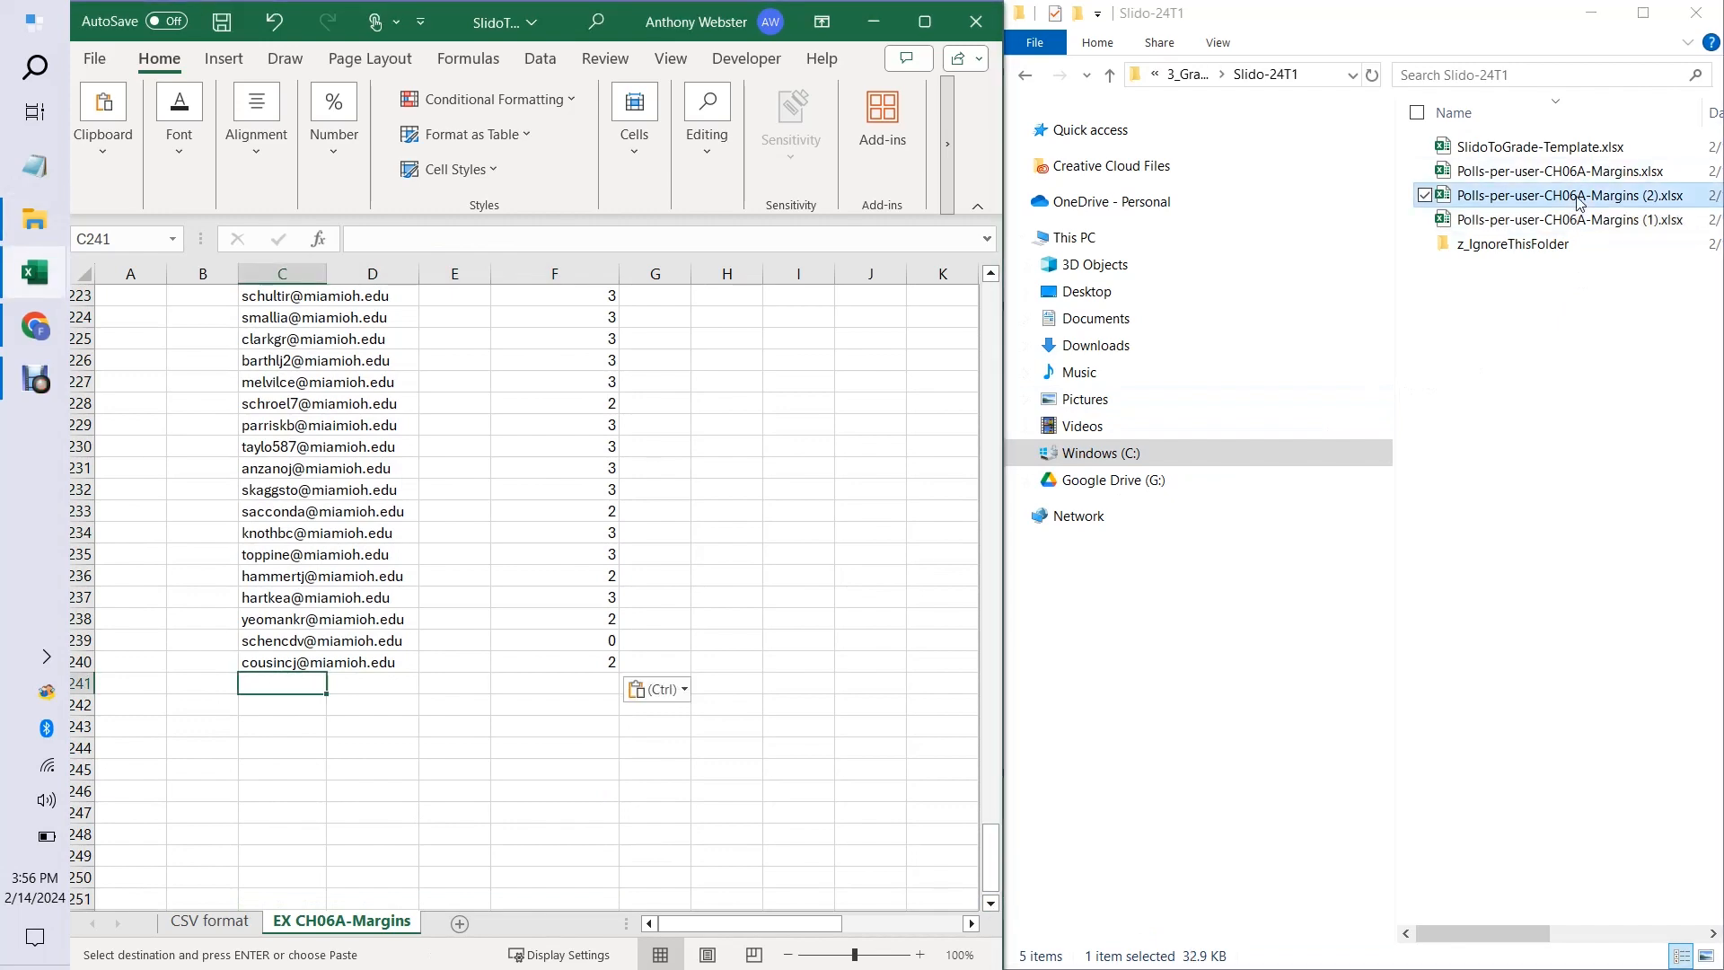
pyautogui.moveTo(503, 238); pyautogui.dragTo(908, 943)
pyautogui.hotkey('ctrl', 'c')
pyautogui.hotkey('alt', 'Tab')
pyautogui.click(271, 685)
pyautogui.hotkey('ctrl', 'v')
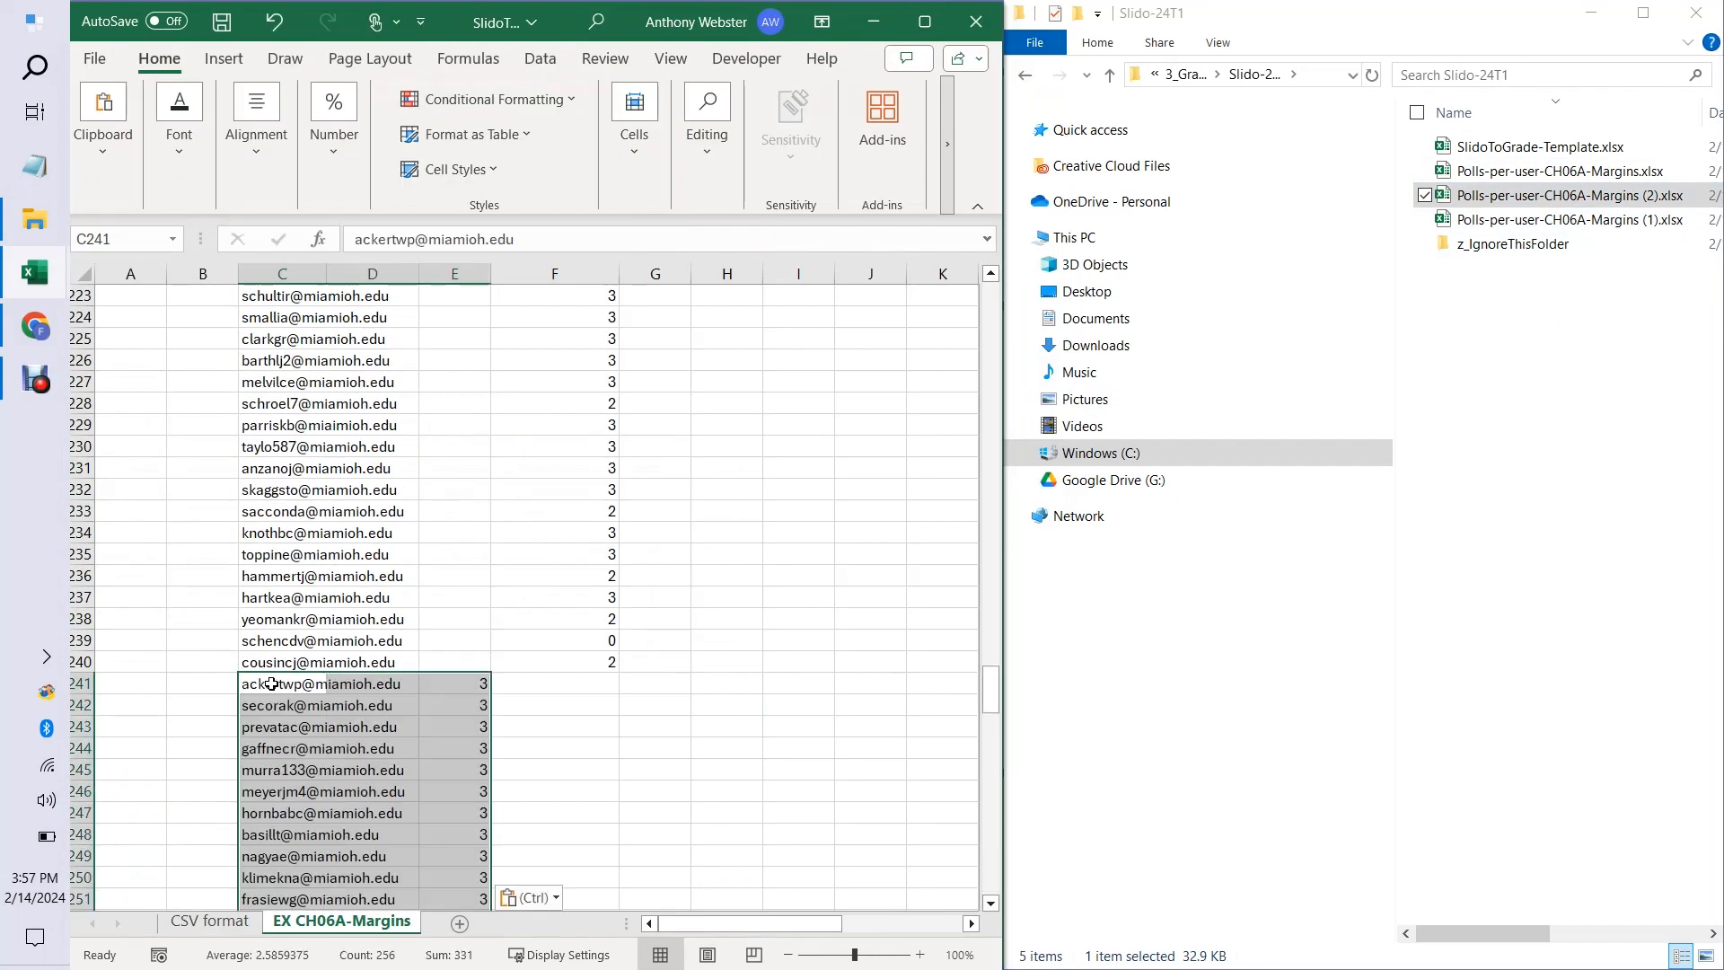
# Move the newly pasted grades from column E, starting at E241, into the EX CH06A-Margins column at F241.
pyautogui.click(668, 746)
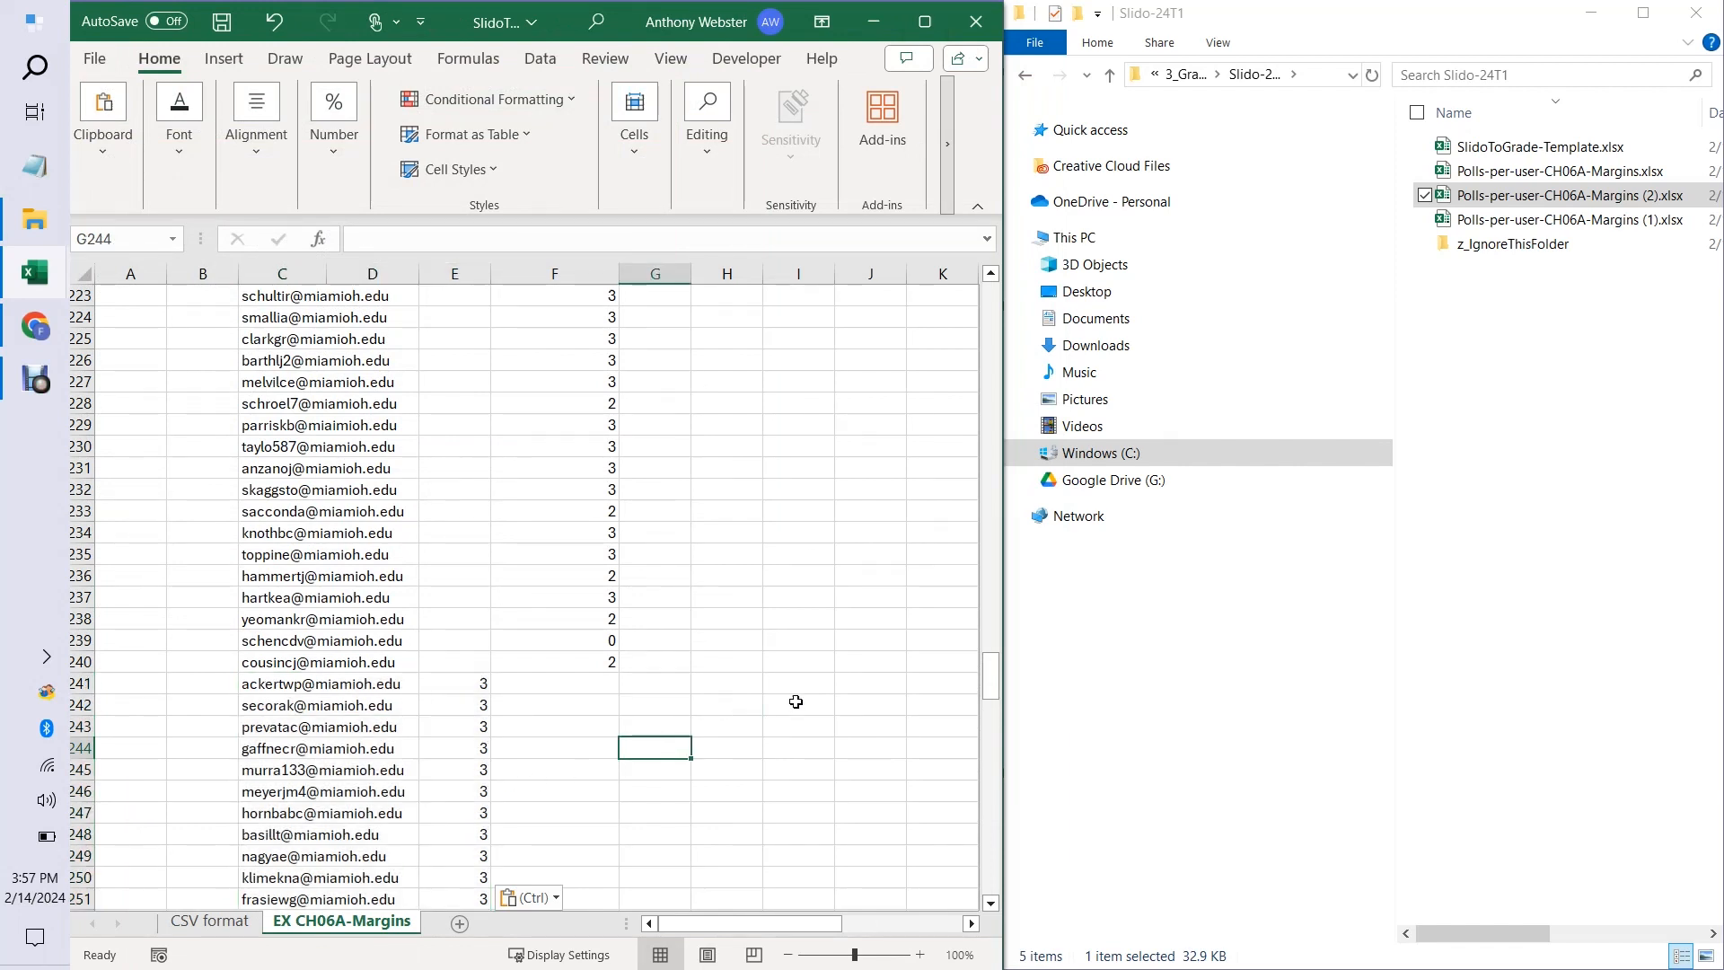
pyautogui.moveTo(988, 675); pyautogui.dragTo(990, 694)
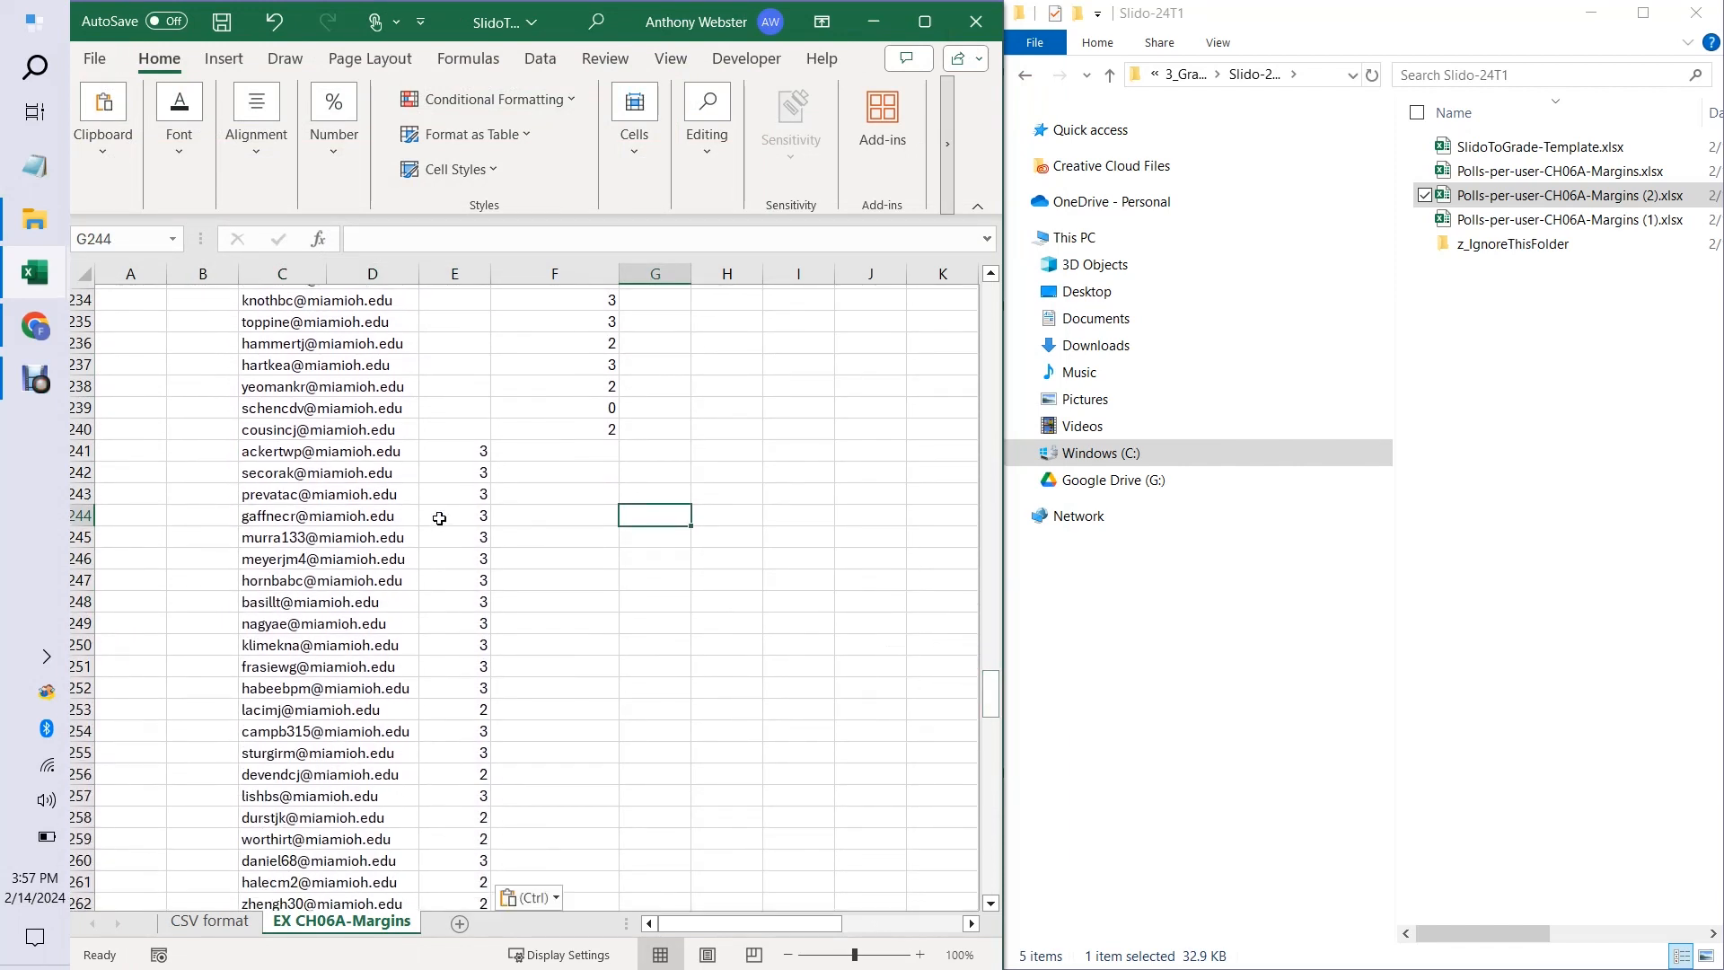
pyautogui.moveTo(463, 447); pyautogui.dragTo(458, 813)
pyautogui.hotkey('ctrl', 'c')
pyautogui.hotkey('ctrl', 'BackSpace')
pyautogui.click(573, 603)
pyautogui.hotkey('ctrl', 'v')
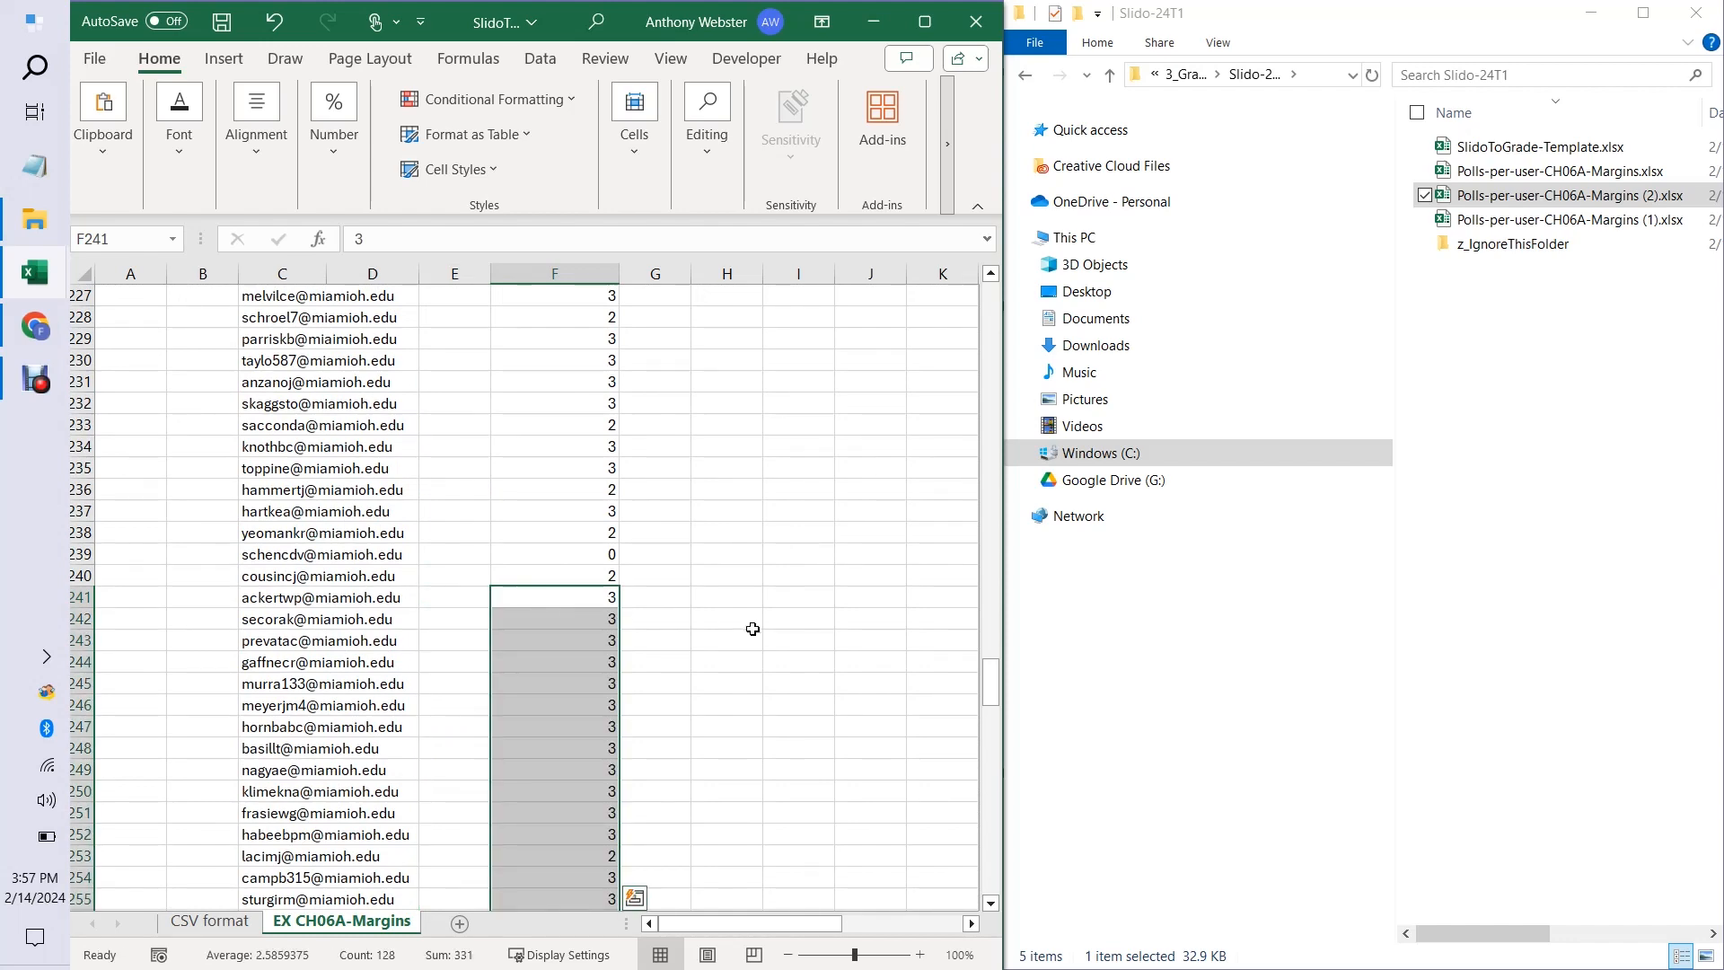
pyautogui.click(753, 632)
# Maximize the template workbook's window so the student data and the whole Find and Replace picture beside it are in view.
pyautogui.moveTo(993, 705); pyautogui.dragTo(979, 310)
pyautogui.click(122, 296)
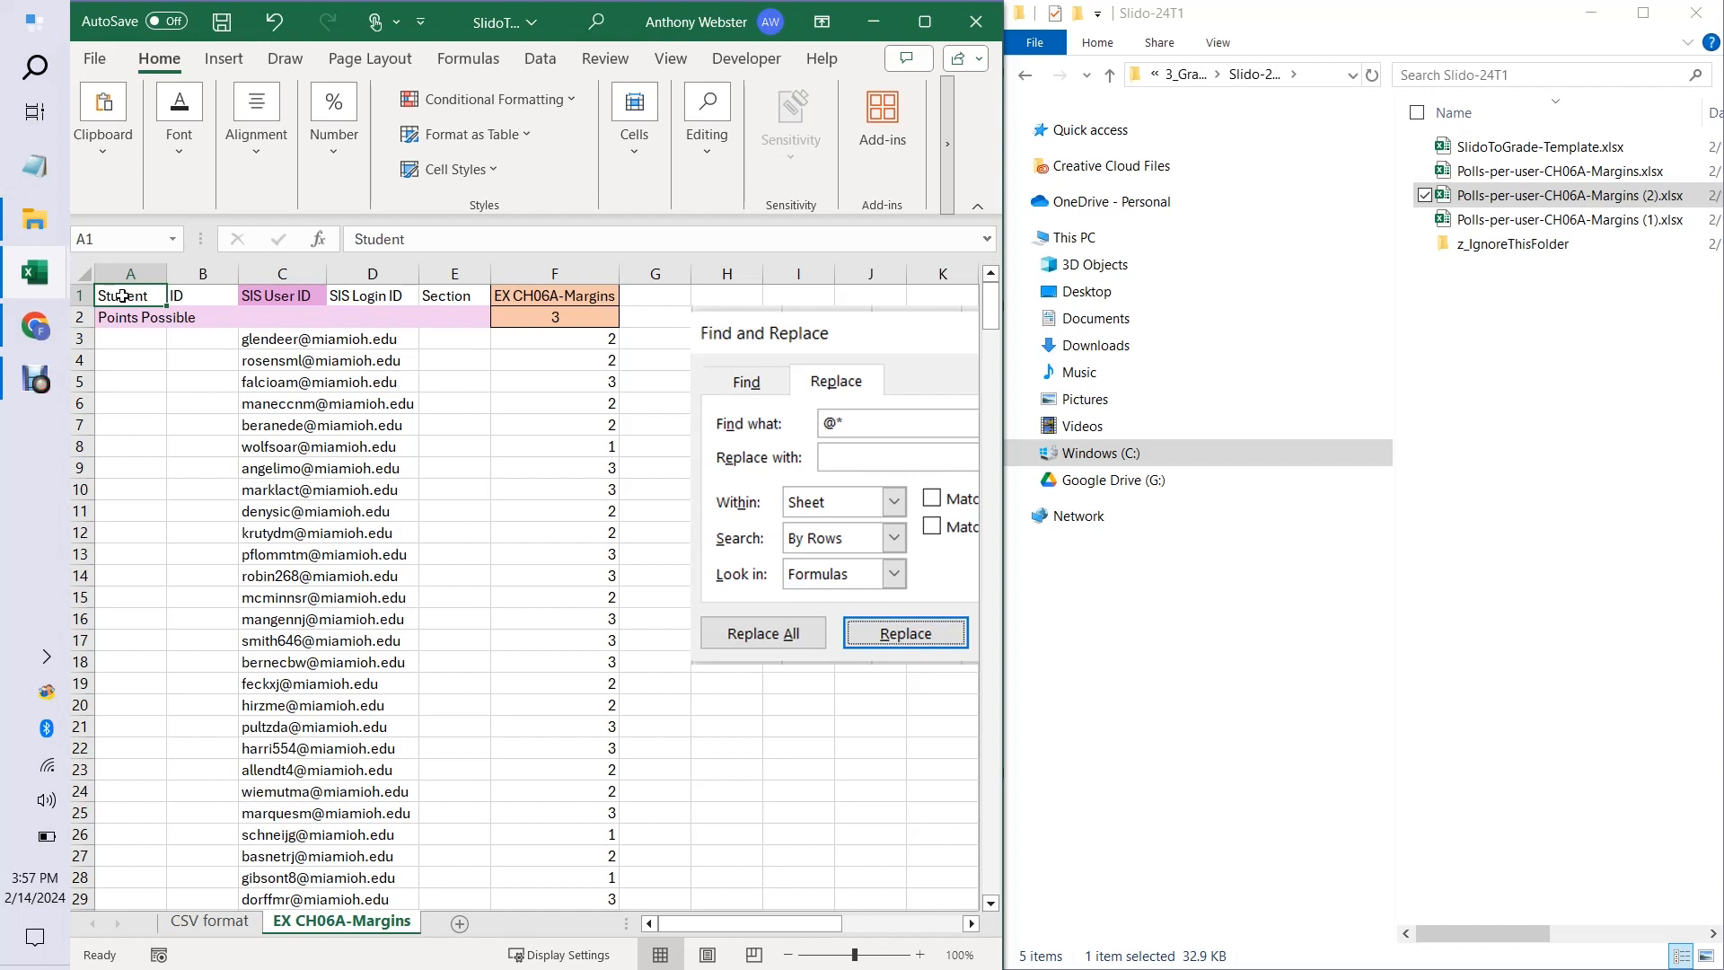
pyautogui.click(274, 341)
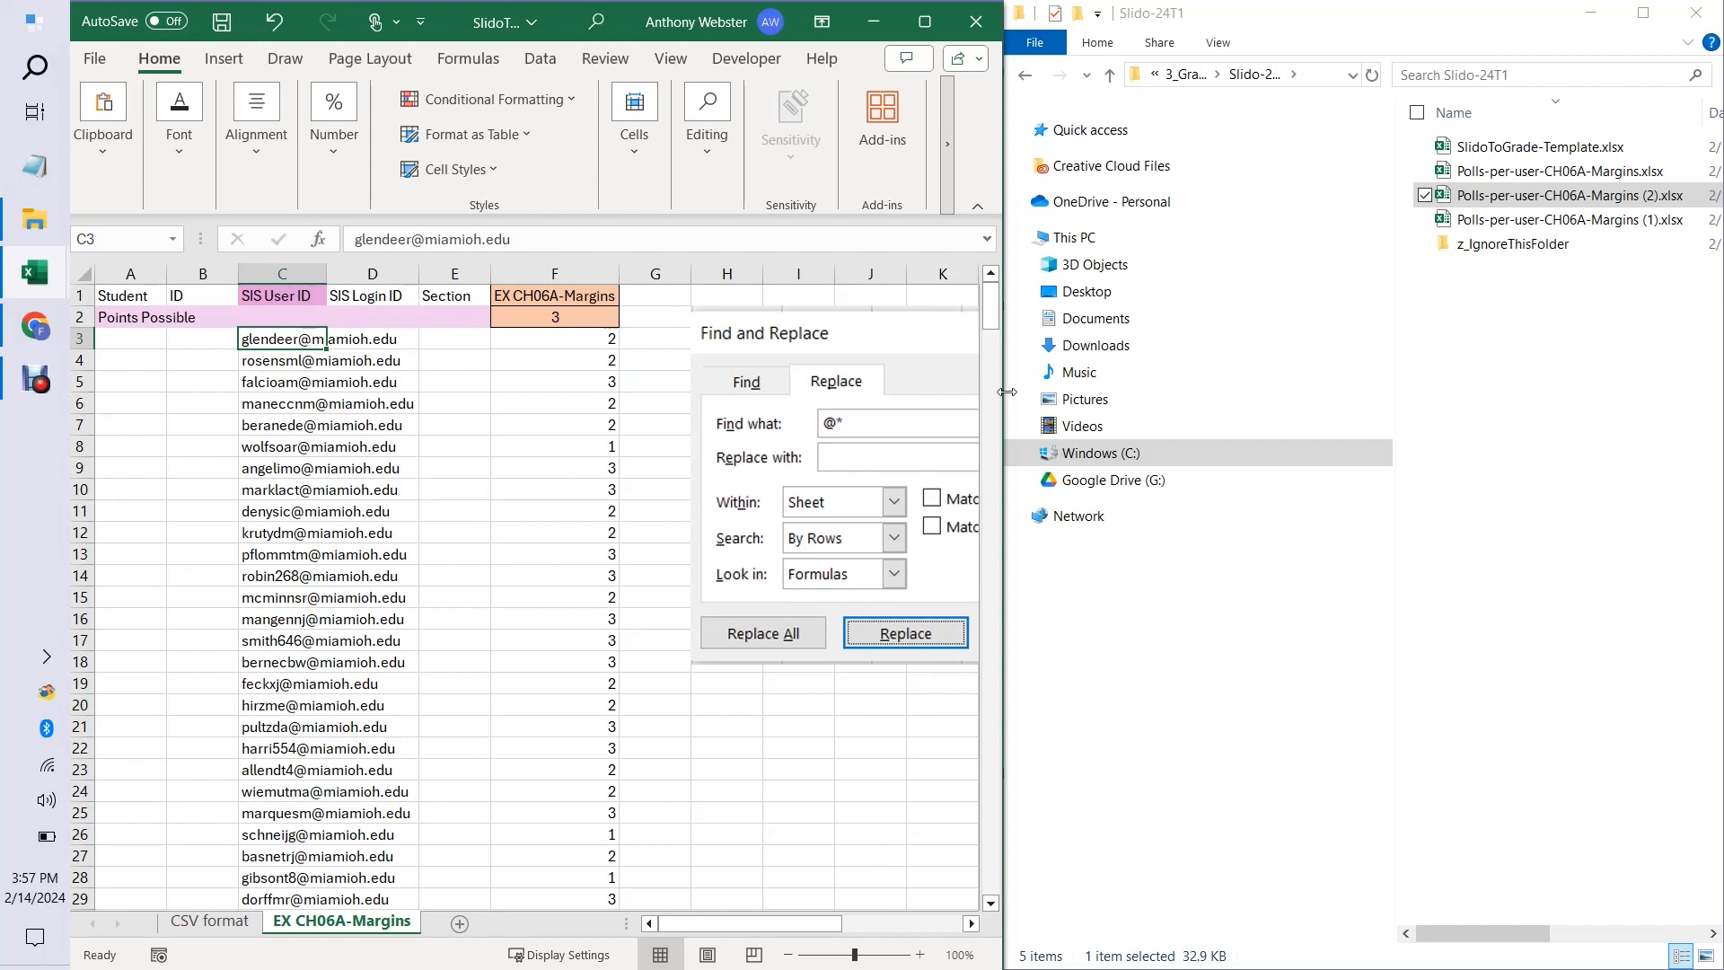
pyautogui.moveTo(1006, 393); pyautogui.dragTo(1580, 376)
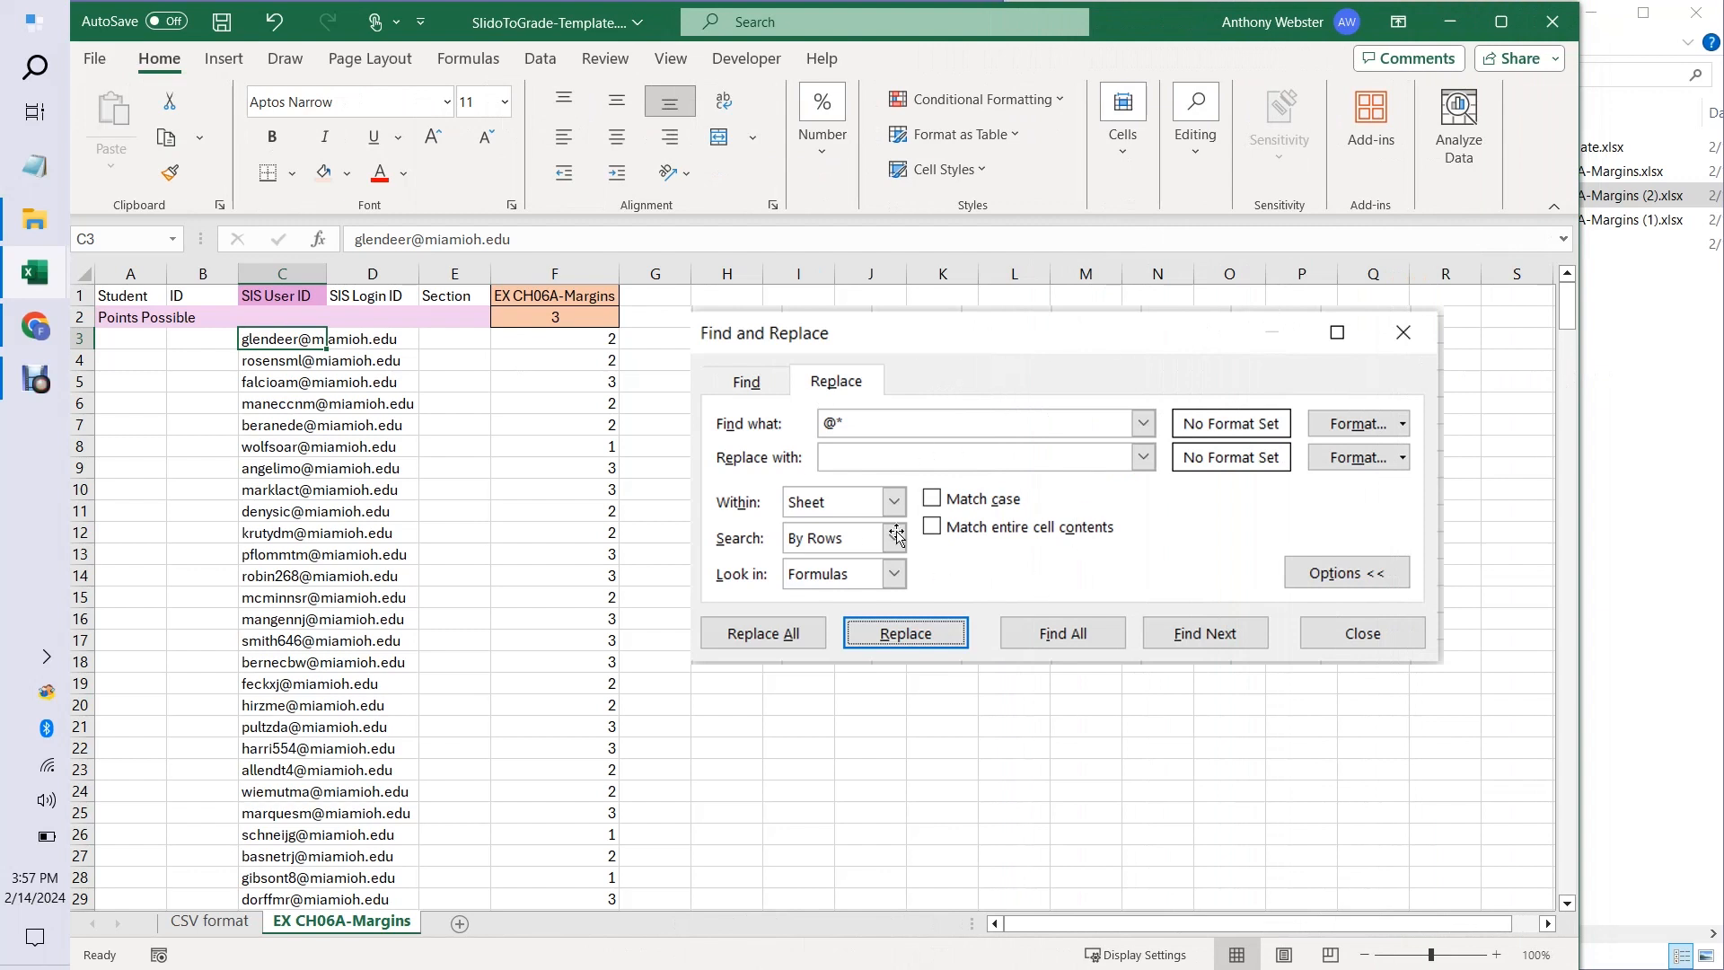
pyautogui.click(216, 339)
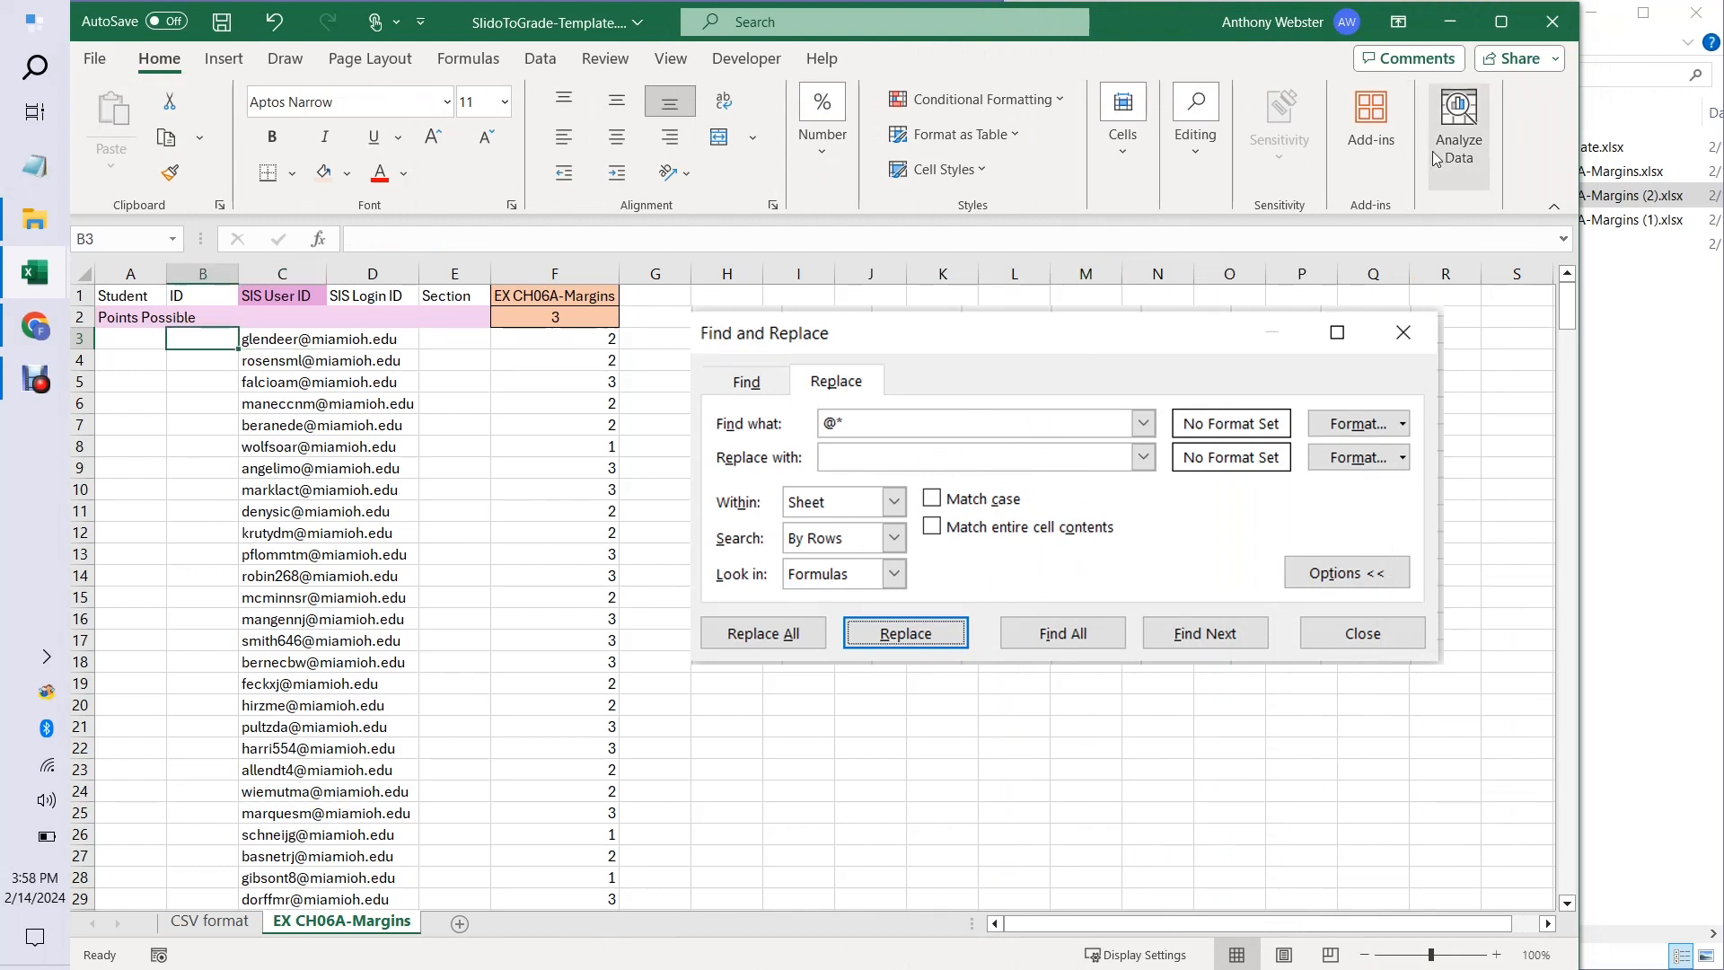
pyautogui.click(1500, 22)
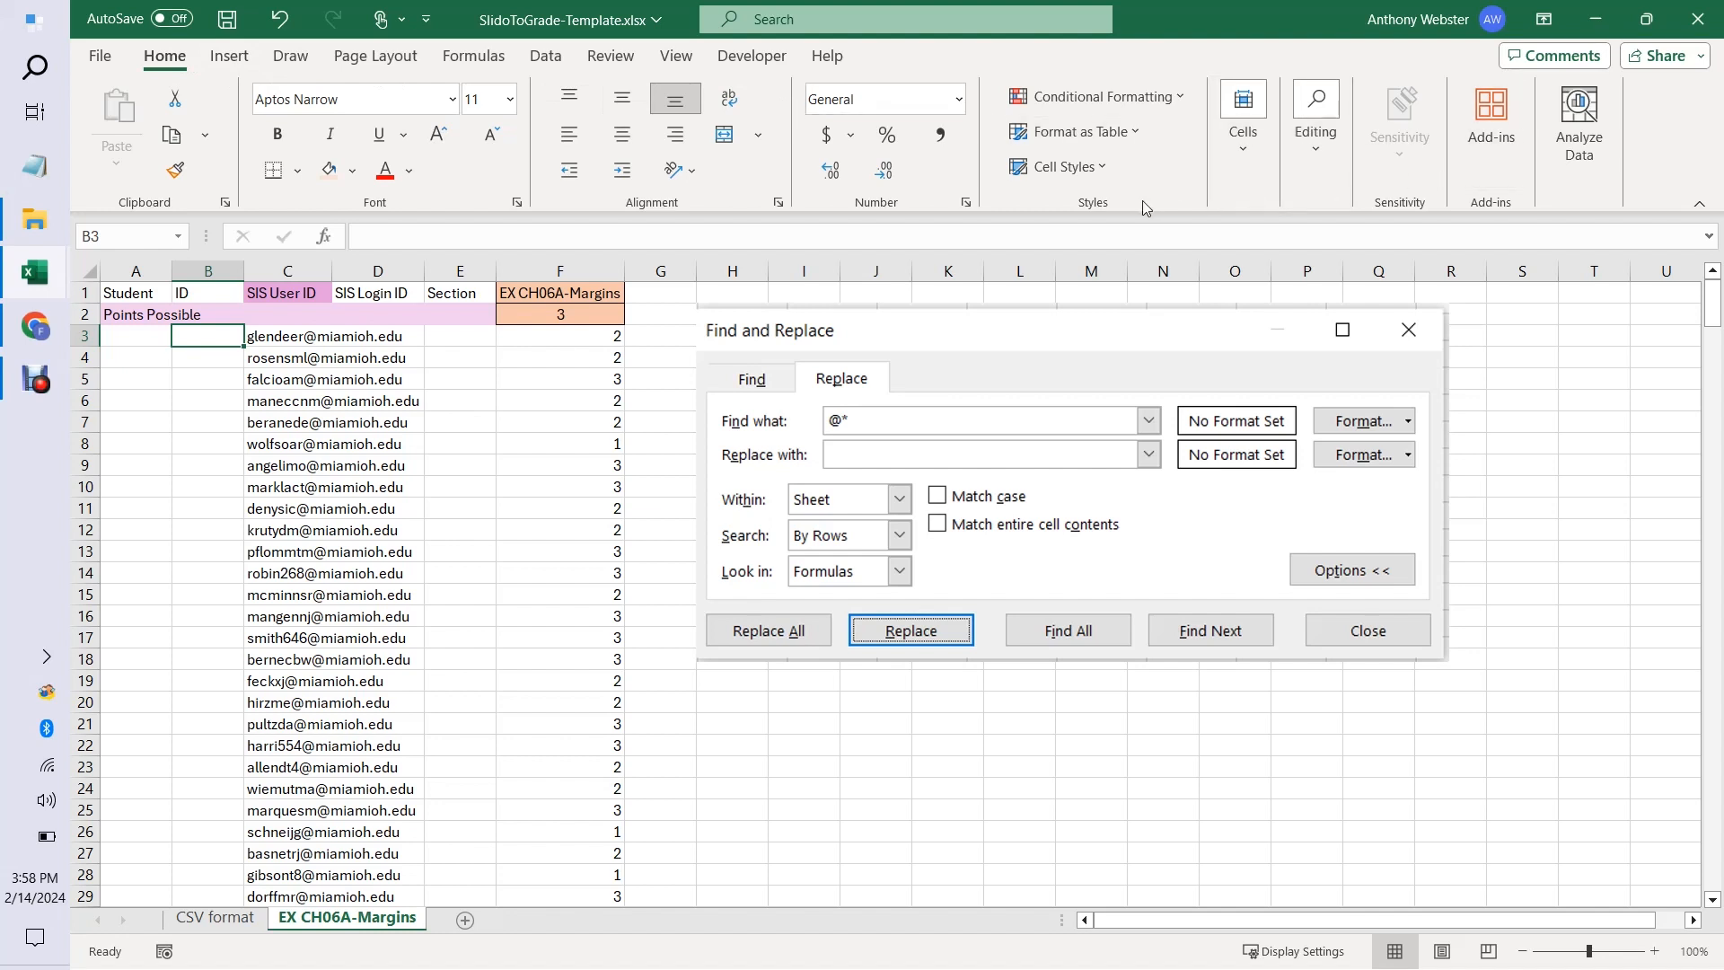
# Replace all occurrences of @* in the sheet with nothing, stripping the email domains from the SIS User ID column.
pyautogui.click(1315, 126)
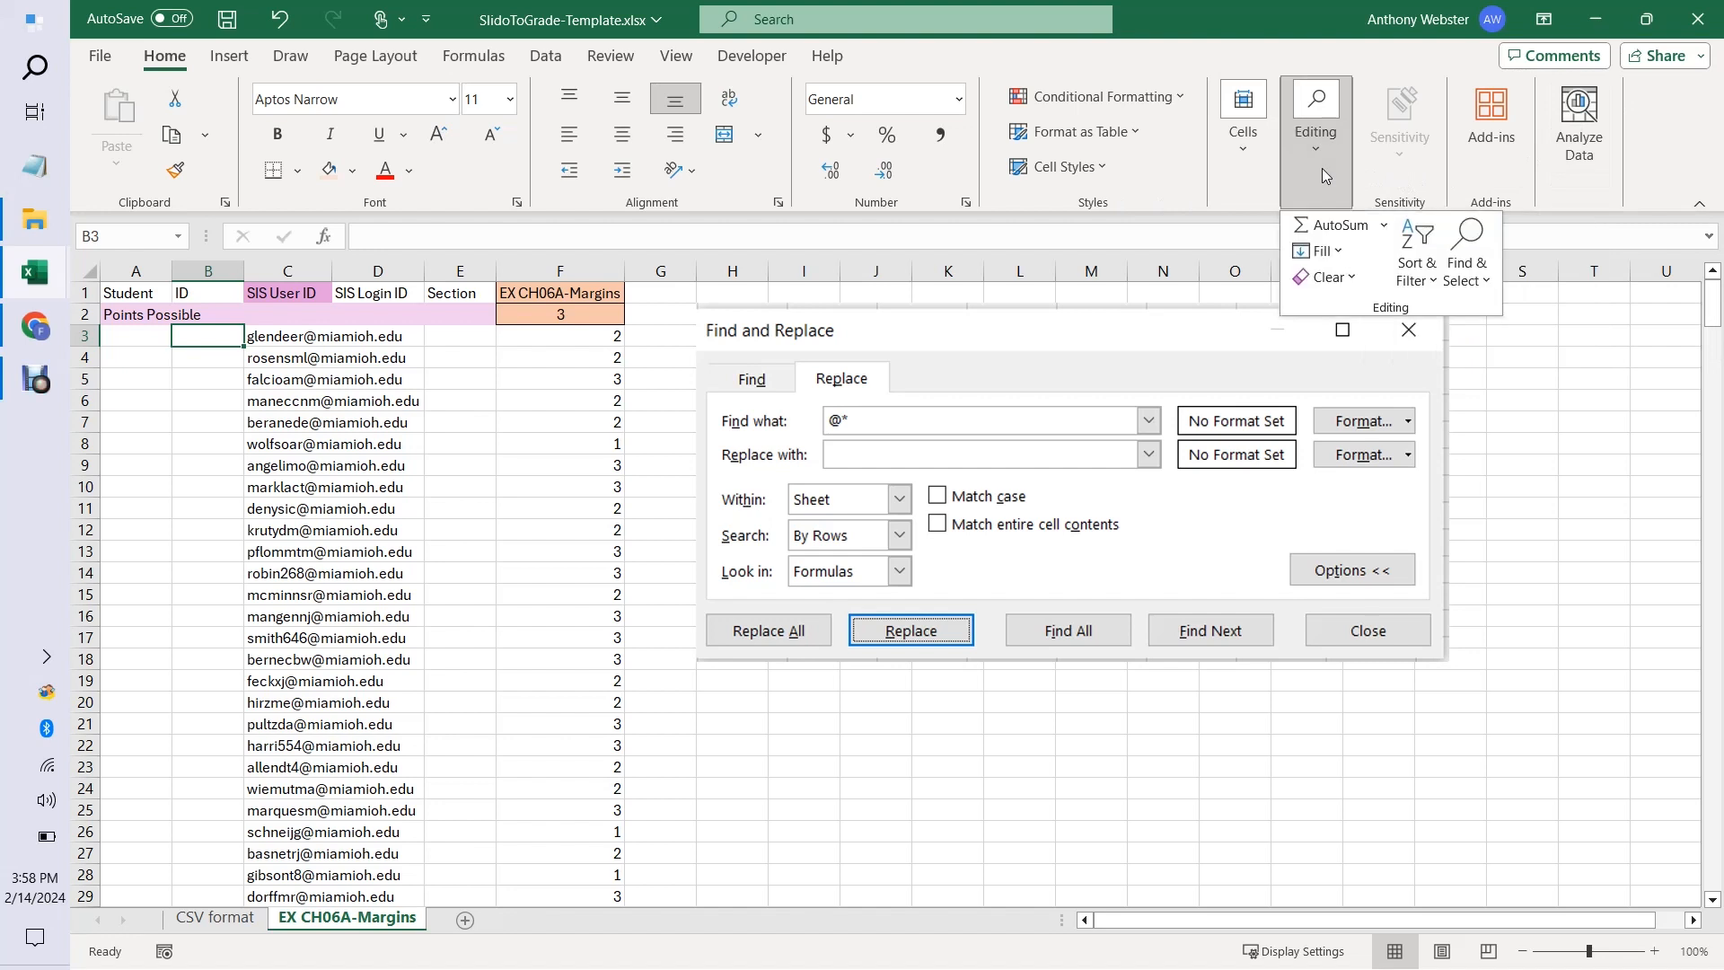
pyautogui.click(1479, 270)
pyautogui.click(1508, 344)
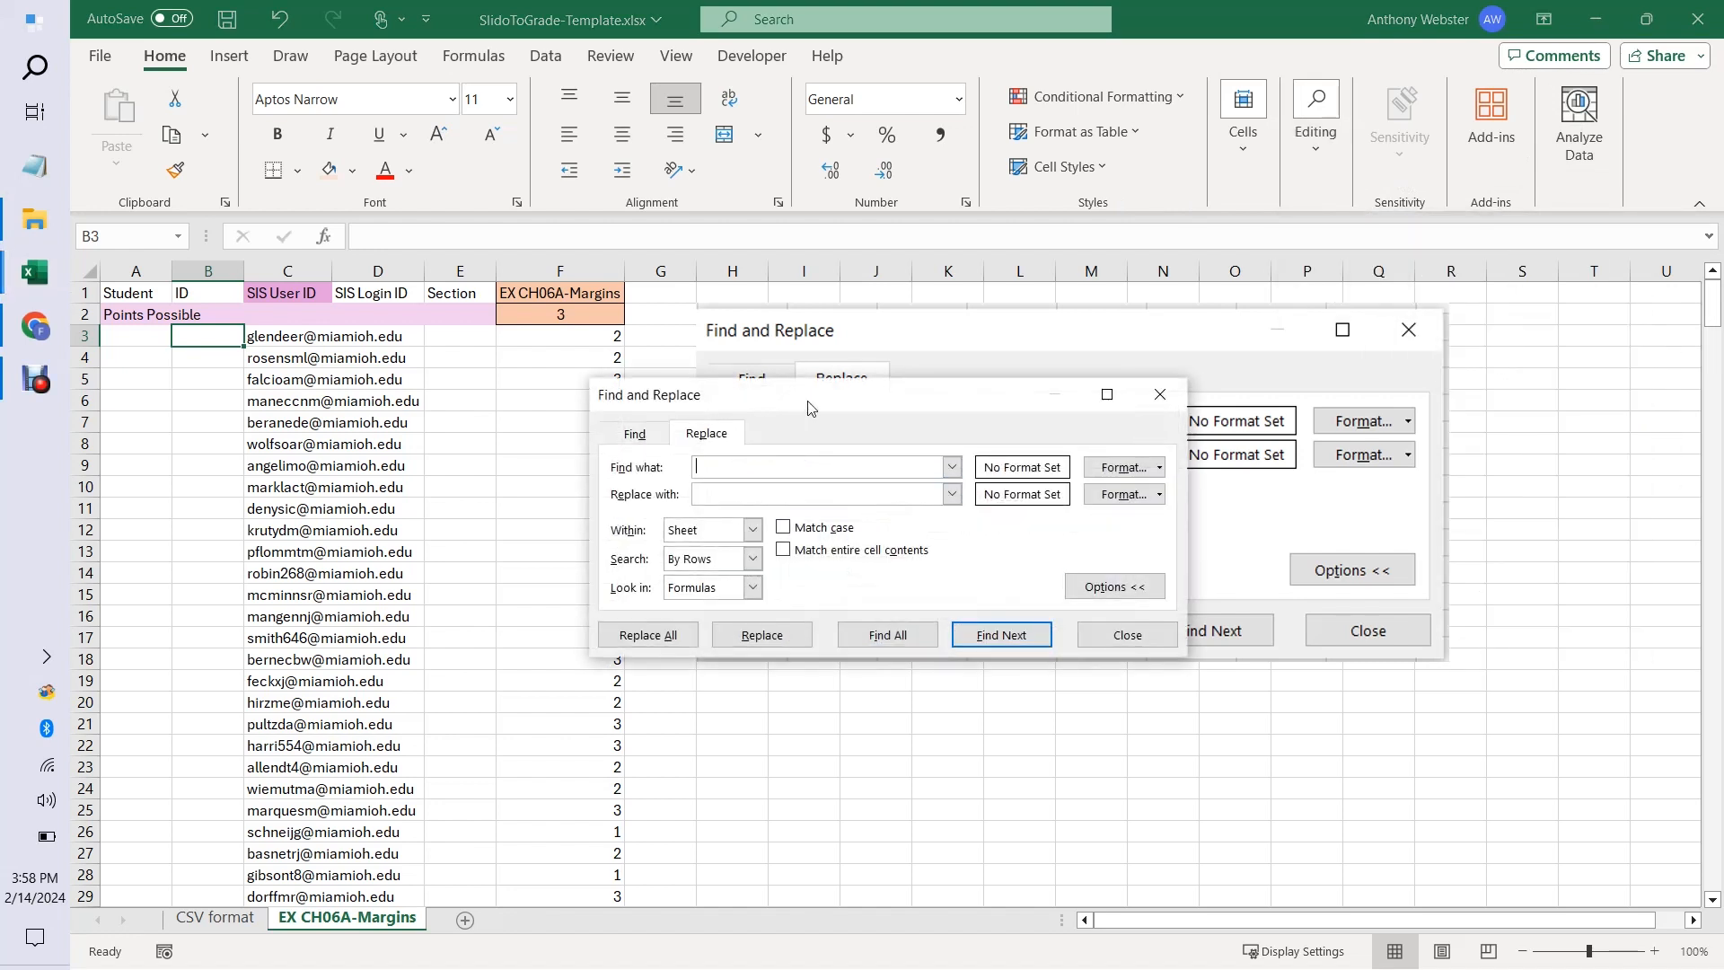
pyautogui.moveTo(811, 408); pyautogui.dragTo(959, 669)
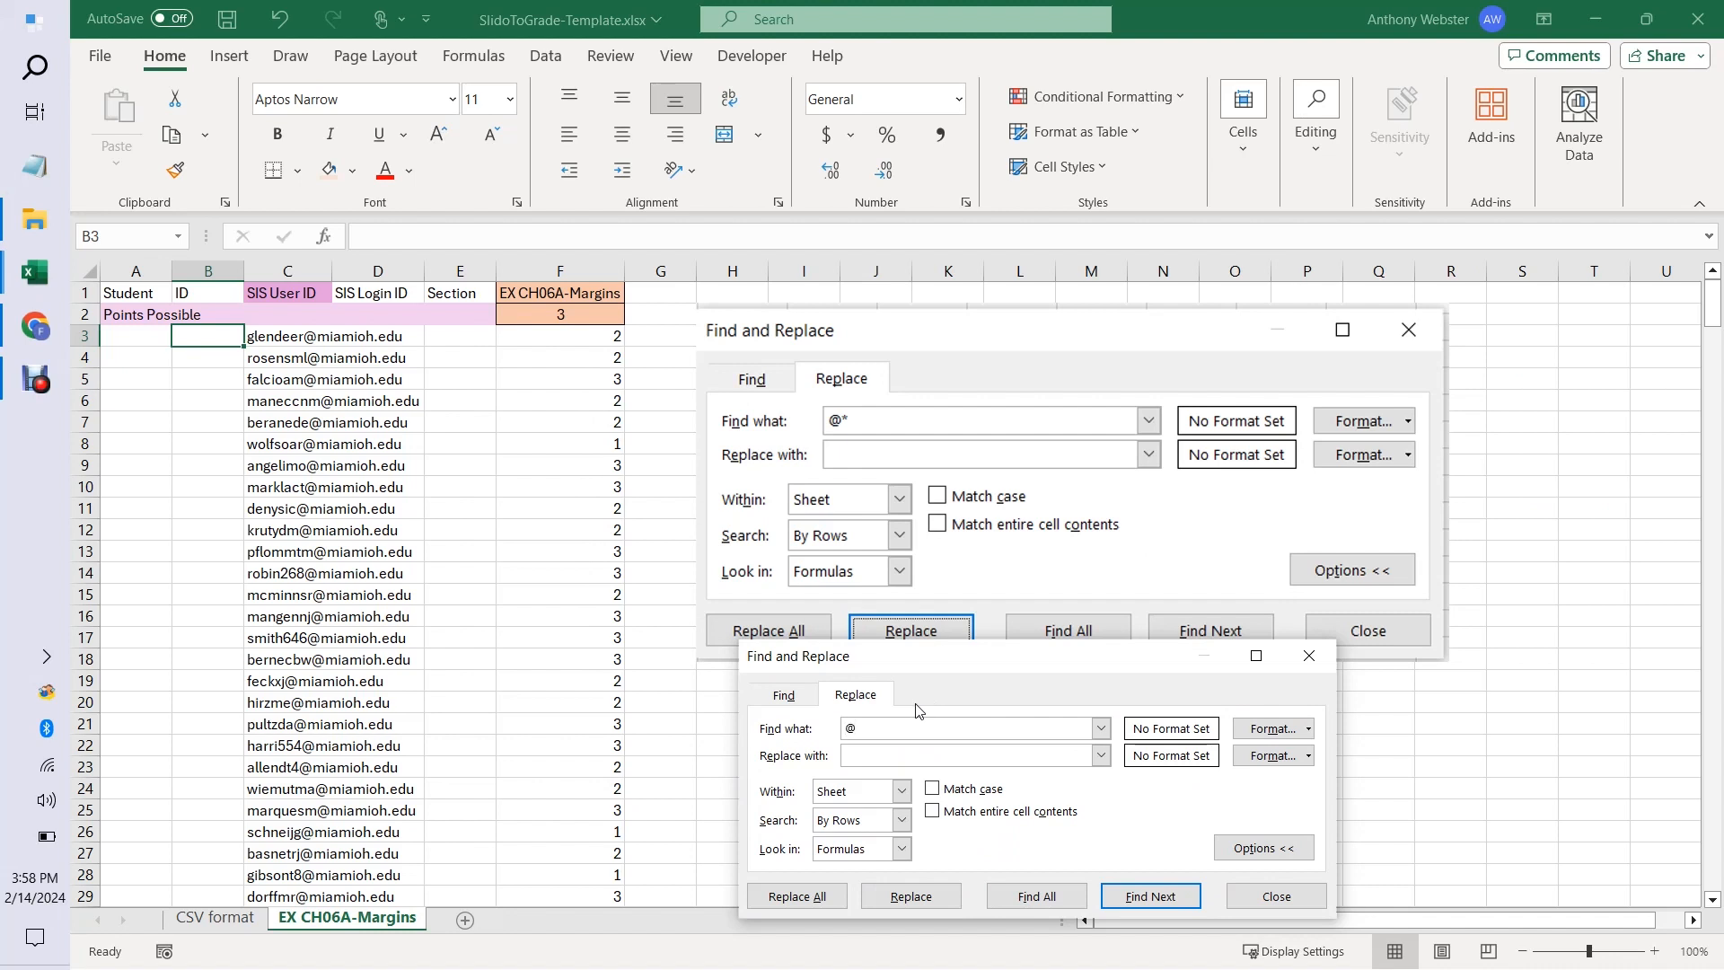
pyautogui.write('@*')
pyautogui.click(822, 898)
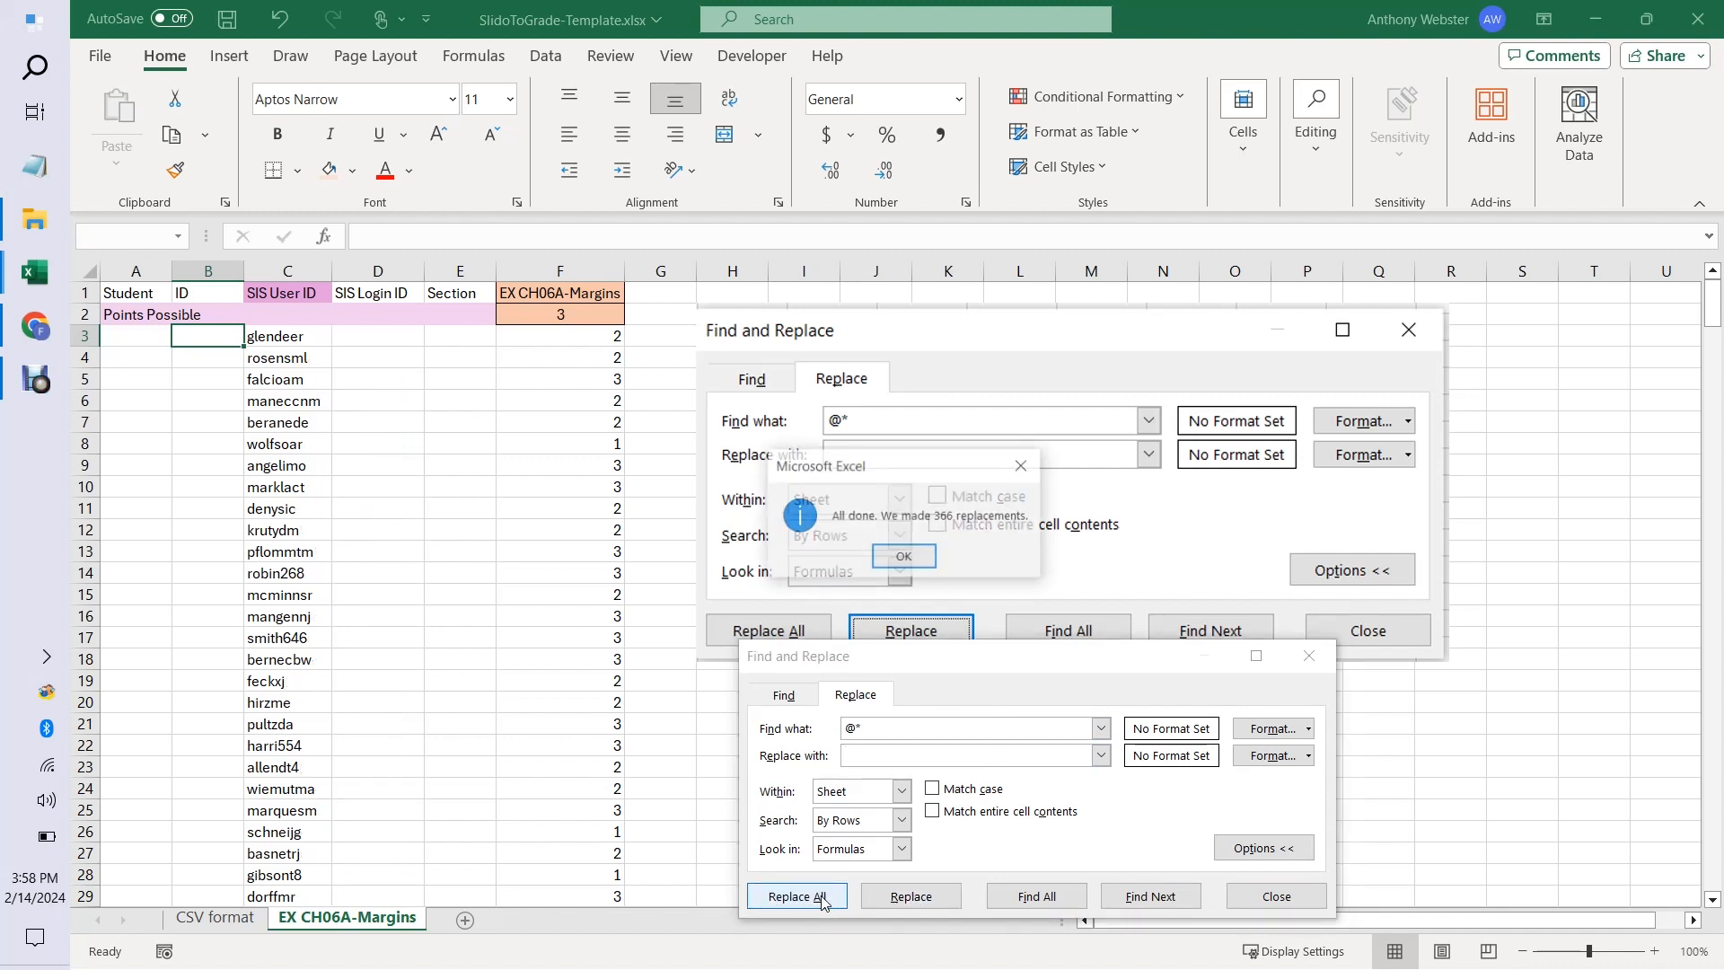
pyautogui.click(904, 556)
pyautogui.click(968, 595)
pyautogui.click(1308, 655)
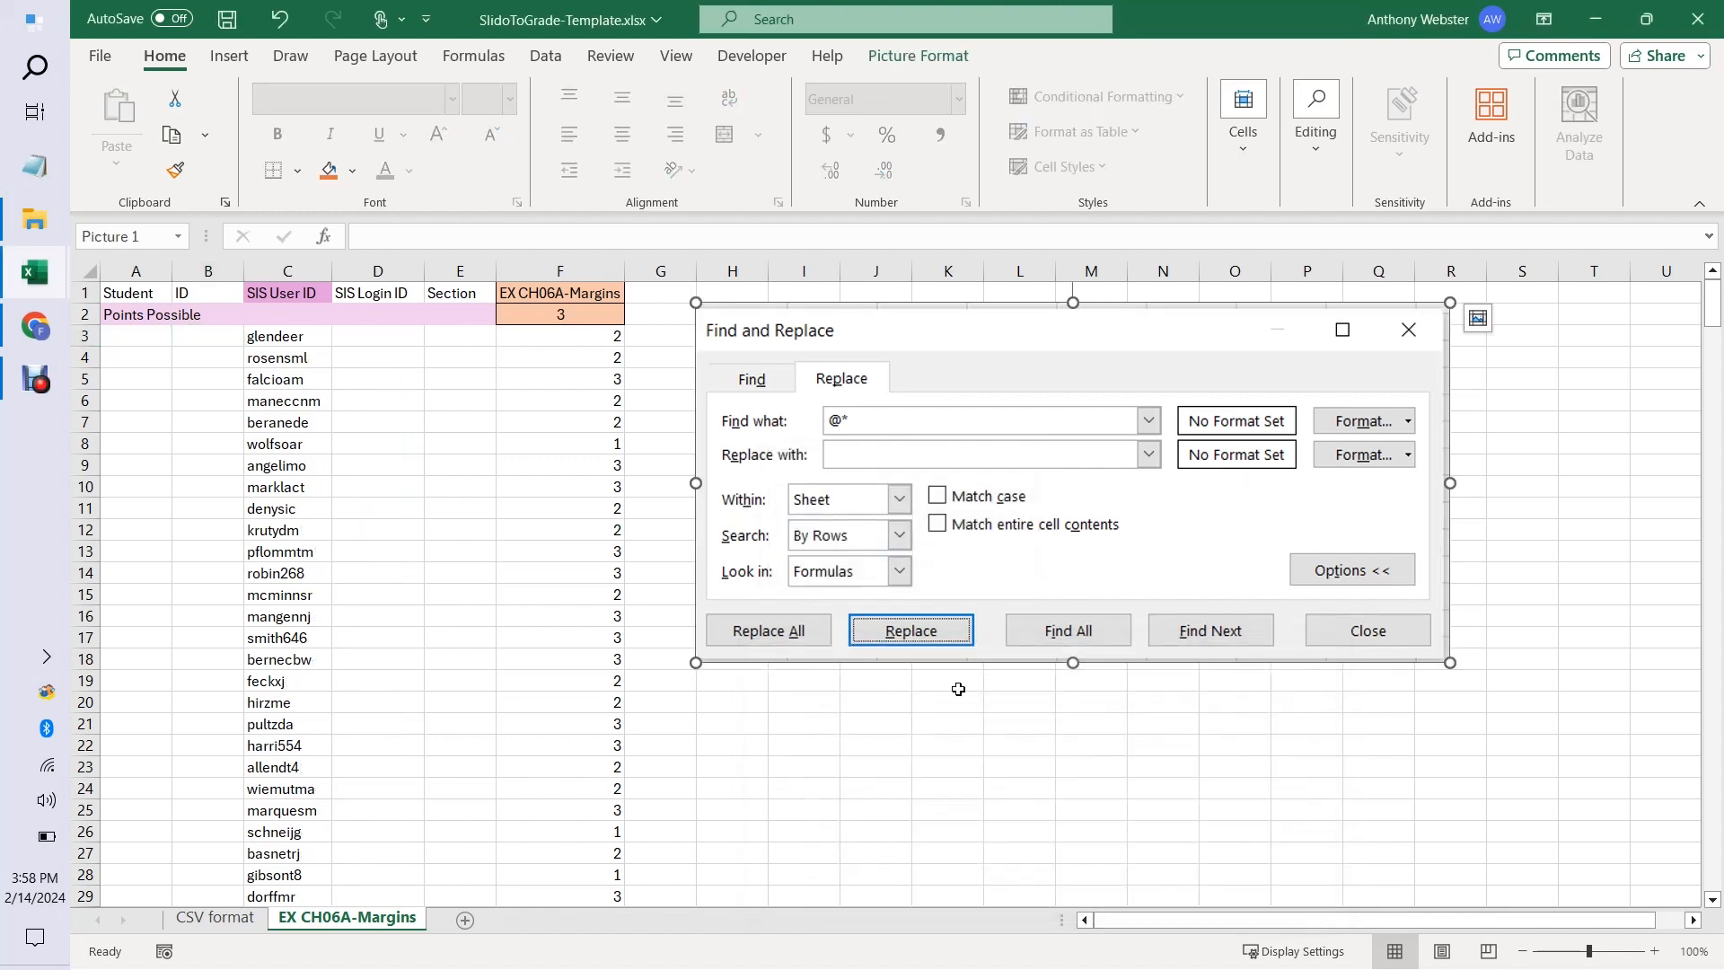
# Check the stripped SIS User IDs for entries in an unusual format, including those in C287 and C283.
pyautogui.click(545, 697)
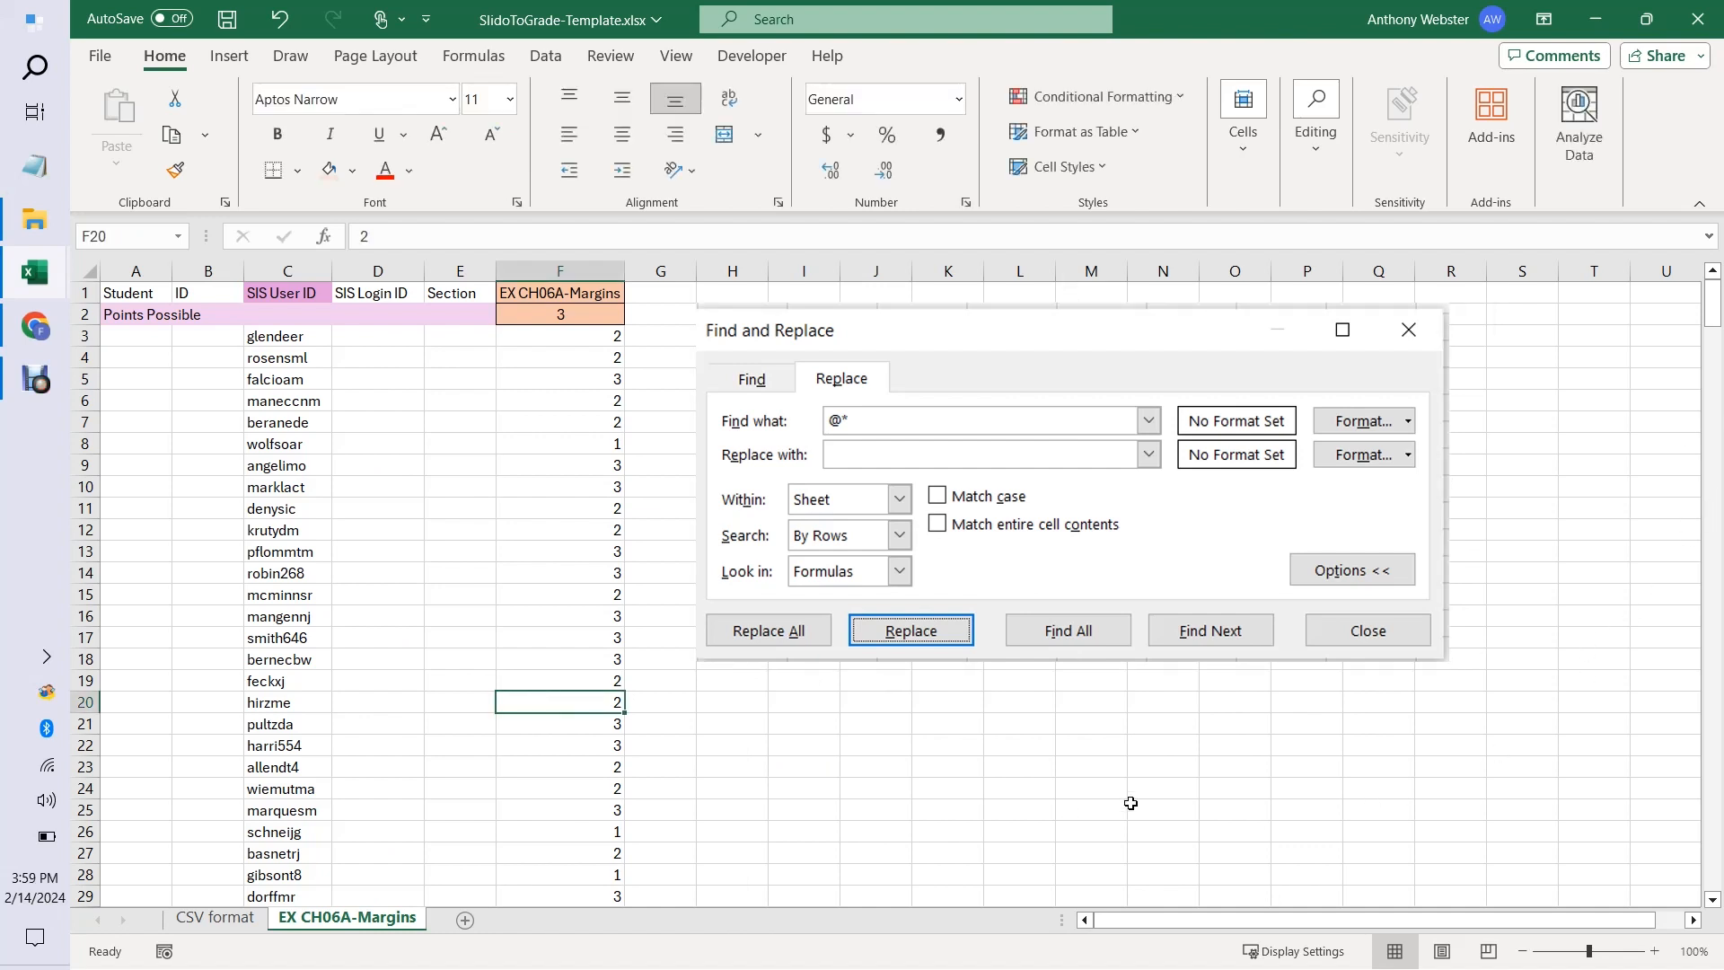
pyautogui.click(761, 759)
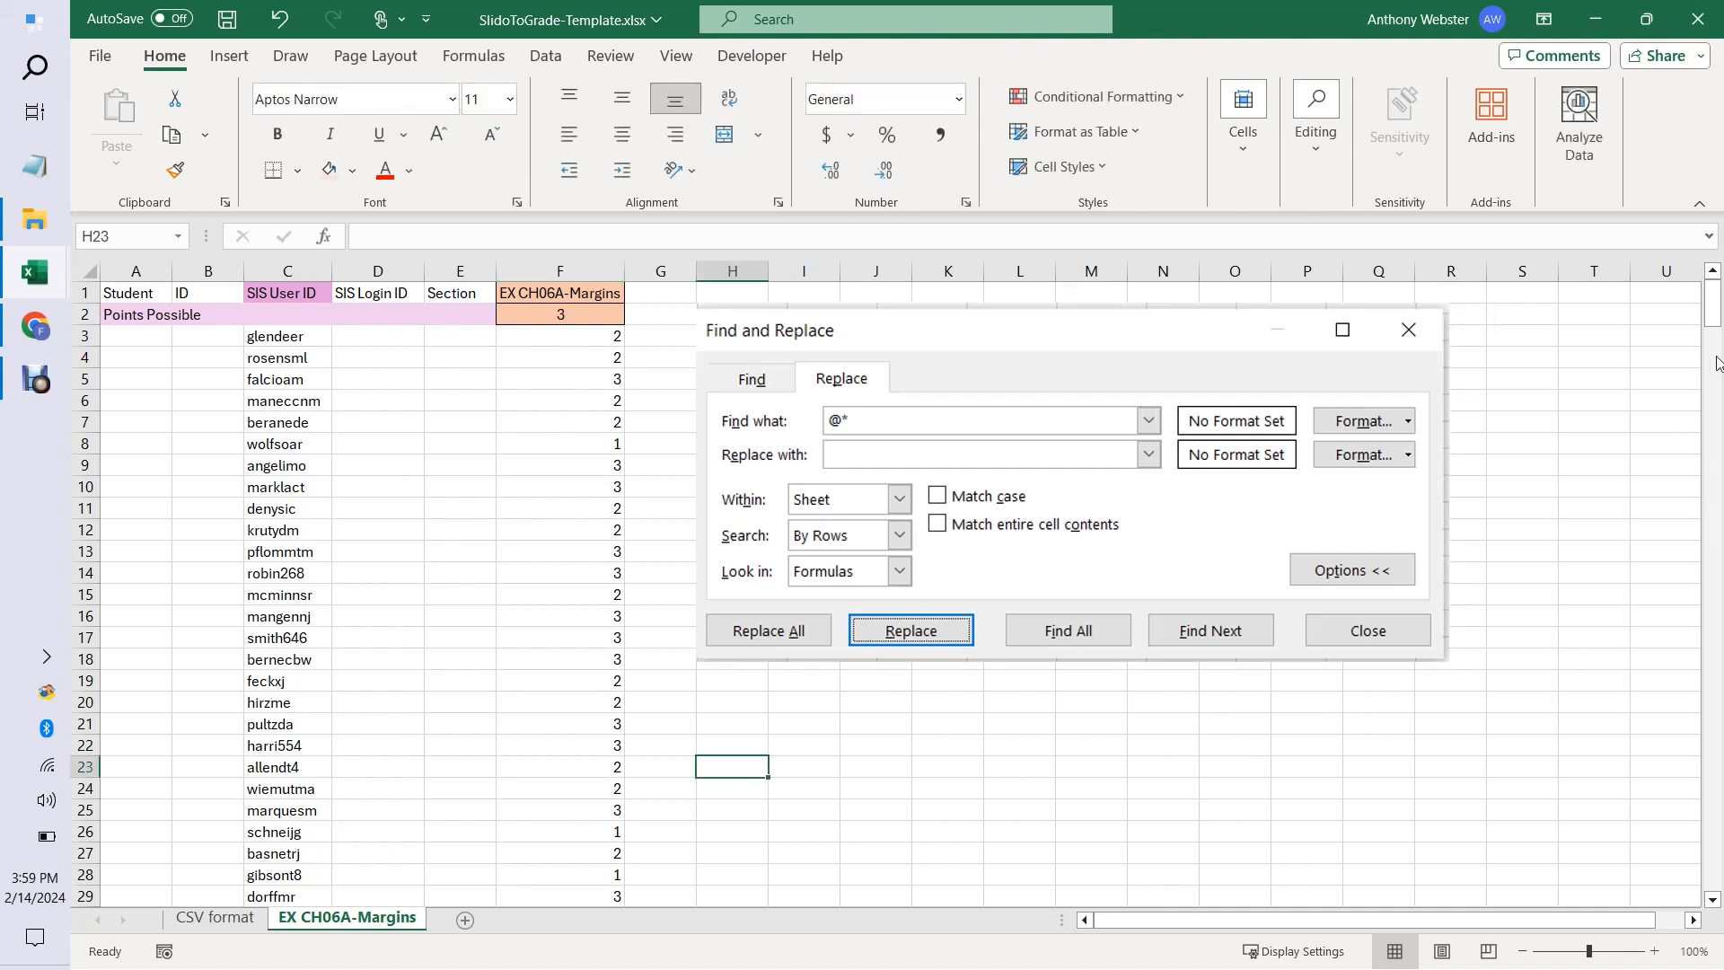
pyautogui.moveTo(1715, 321); pyautogui.dragTo(1718, 764)
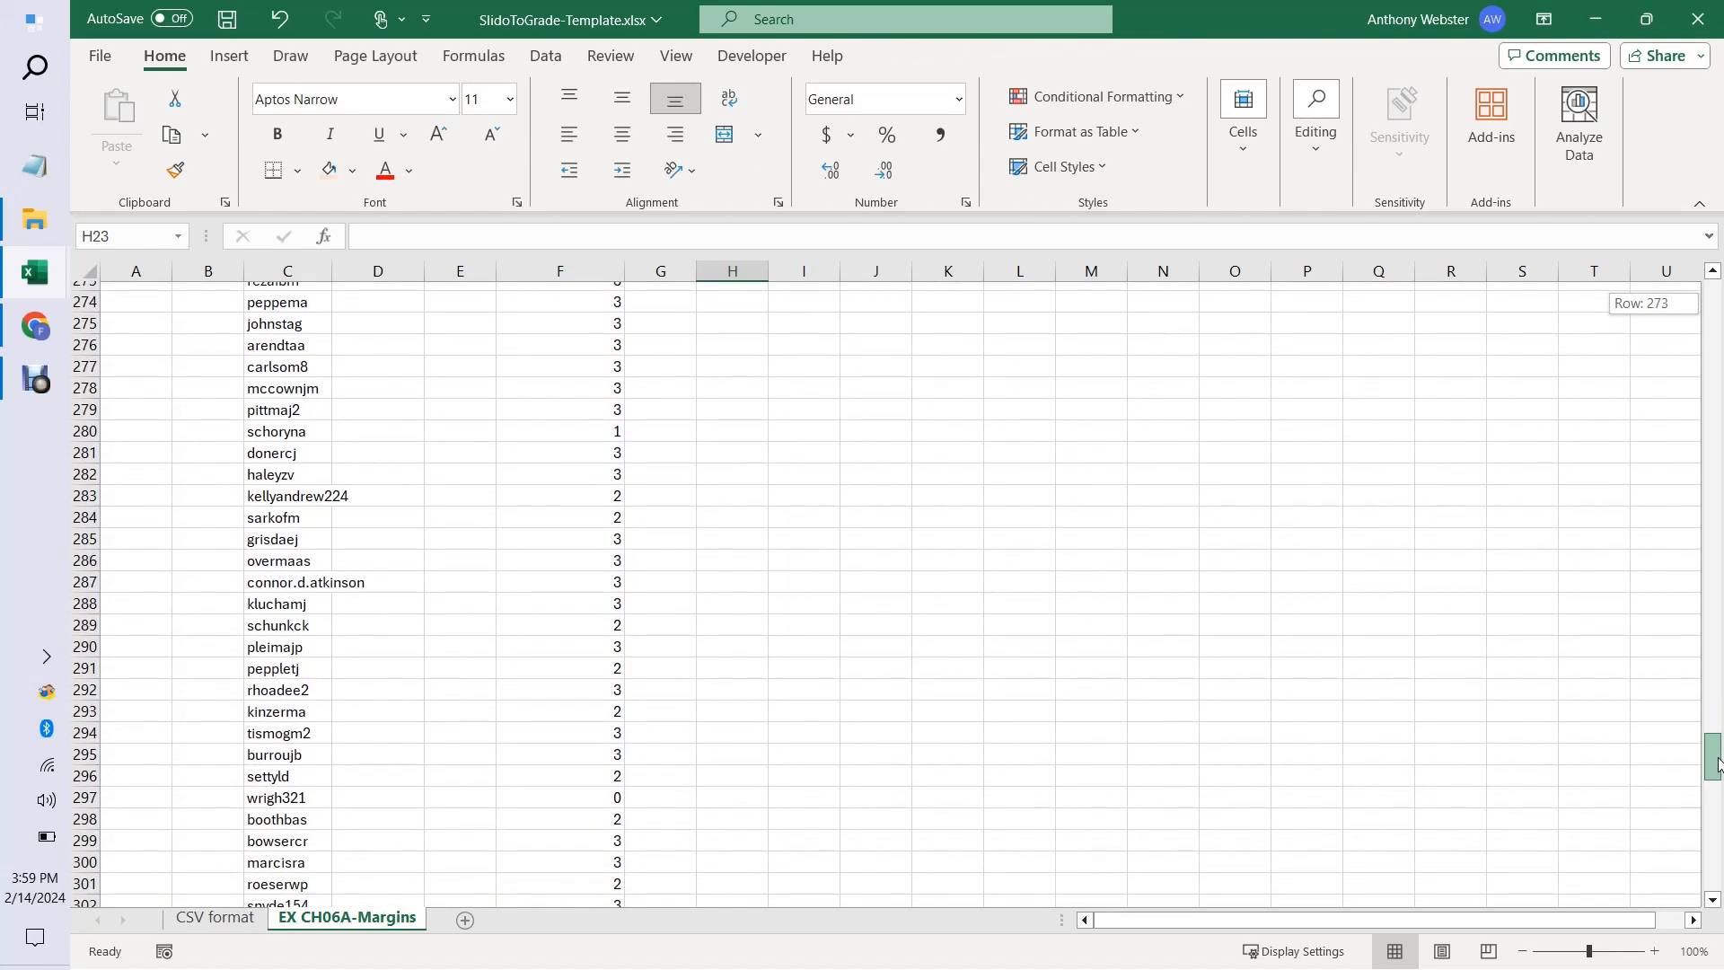
pyautogui.moveTo(1717, 764)
pyautogui.mouseDown()
pyautogui.moveTo(1718, 790)
pyautogui.moveTo(1705, 752)
pyautogui.mouseUp()
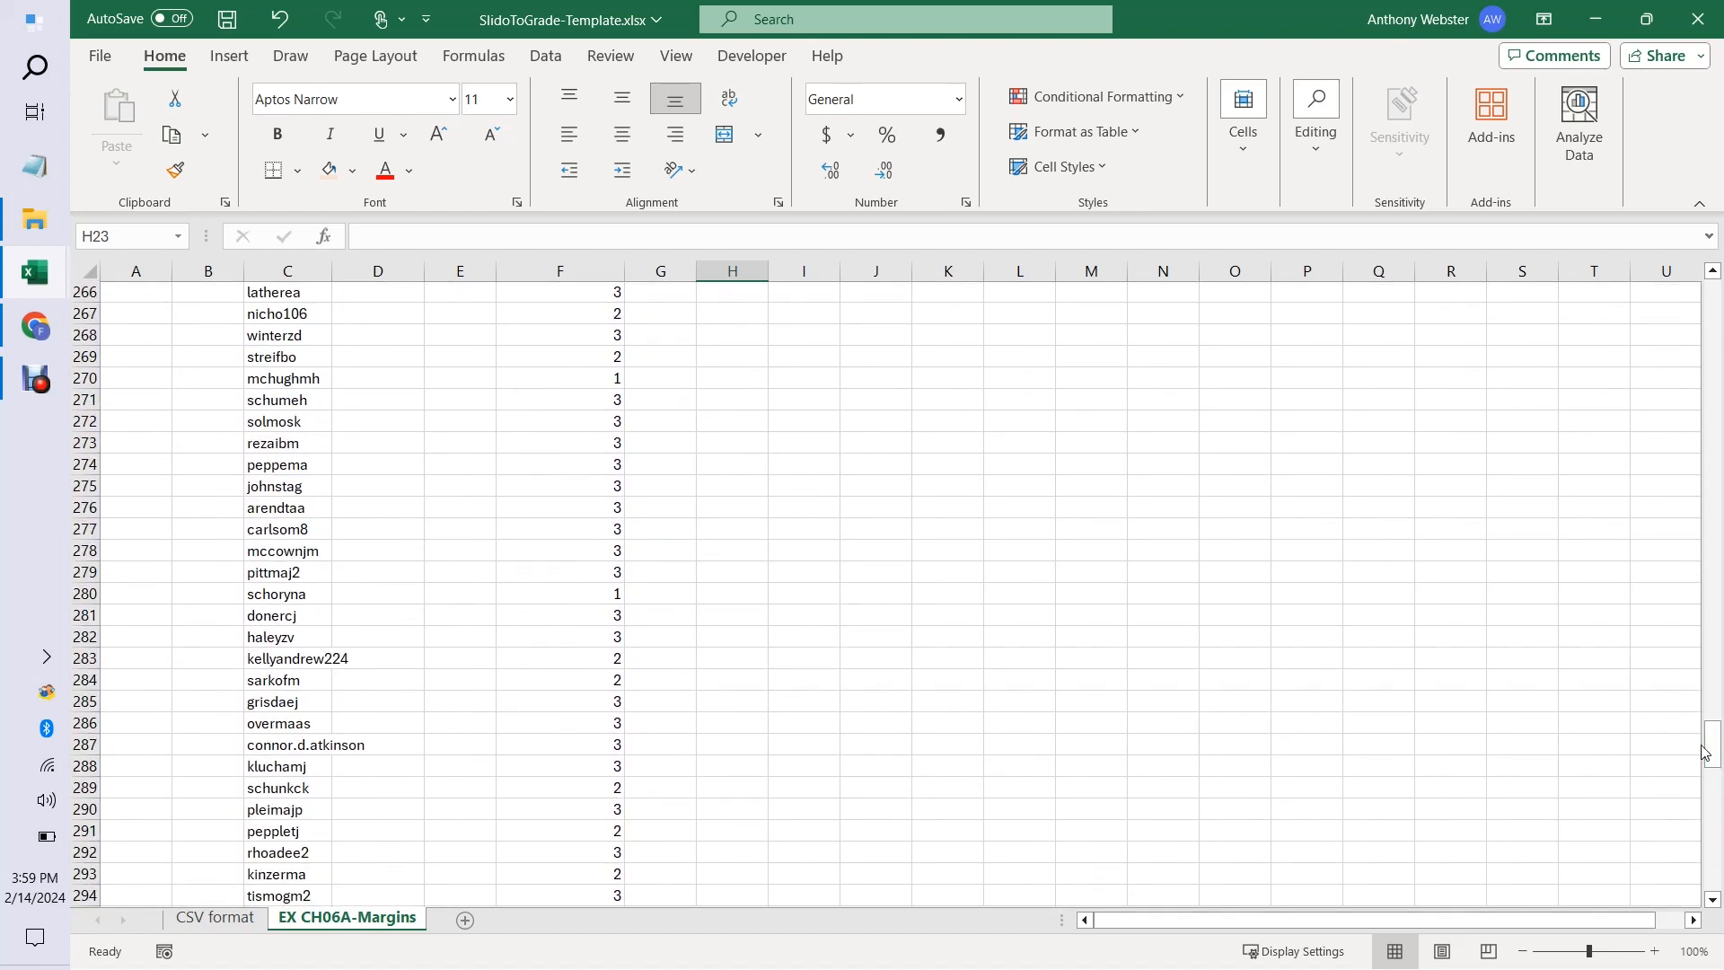
pyautogui.click(264, 748)
pyautogui.click(281, 658)
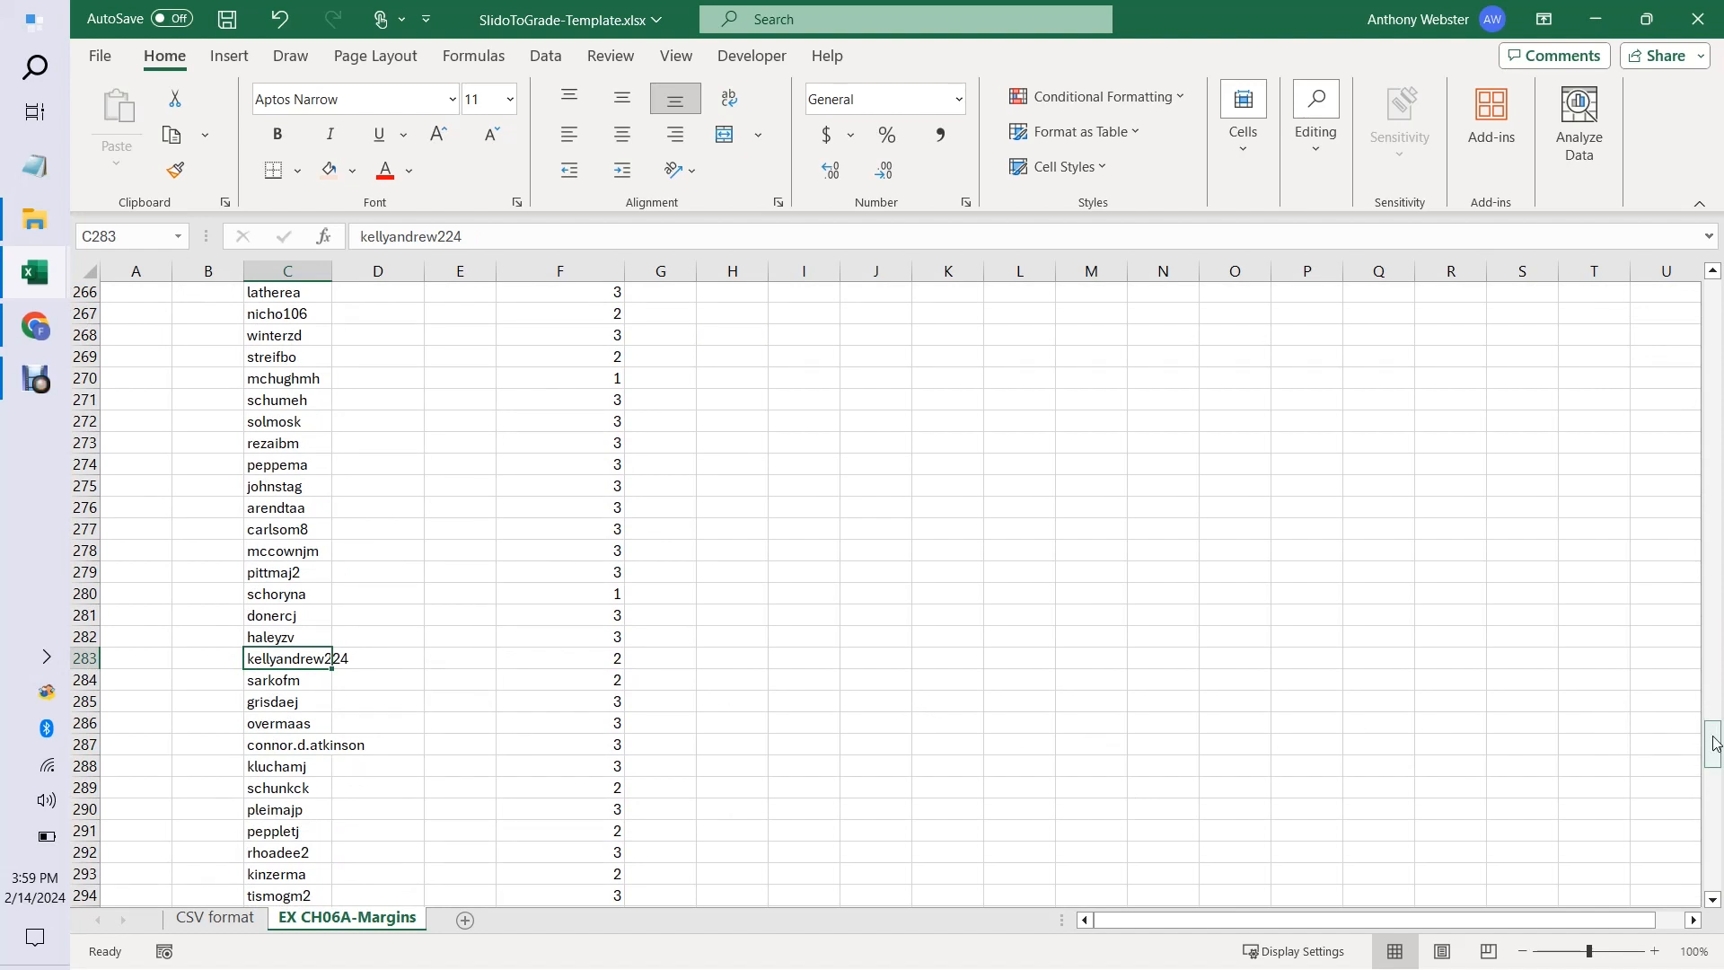
pyautogui.moveTo(1716, 745); pyautogui.dragTo(1722, 438)
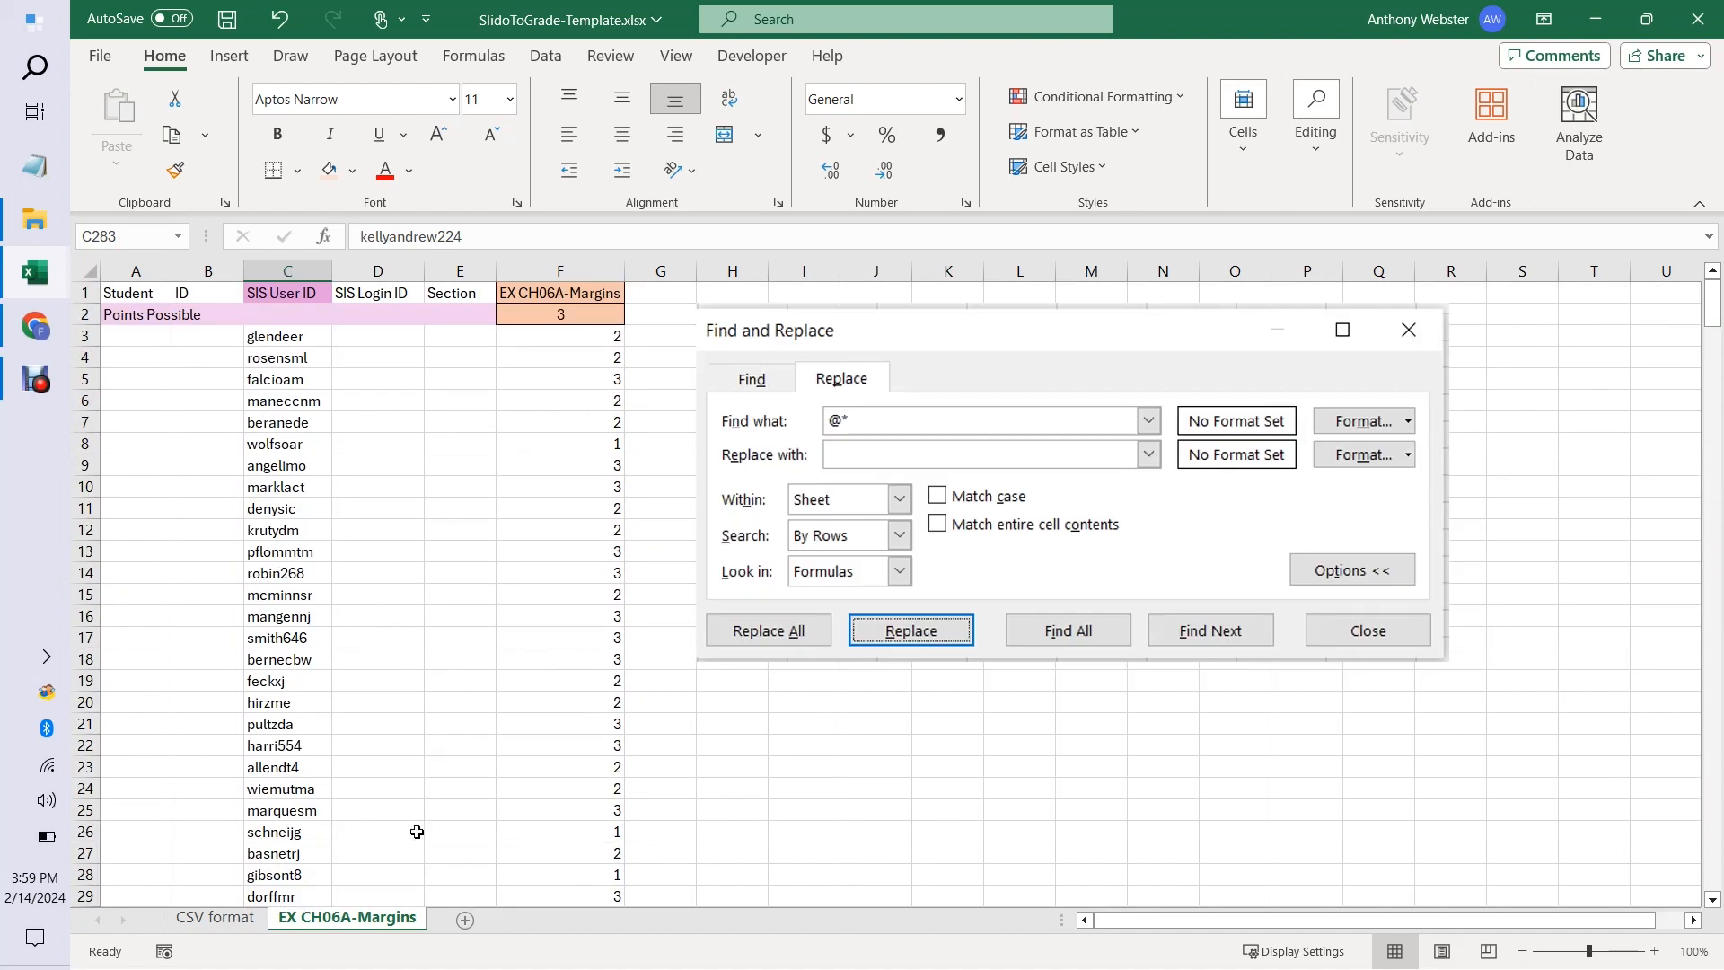
# Create a copy of the EX CH06A-Margins sheet in a new workbook.
pyautogui.rightClick(358, 928)
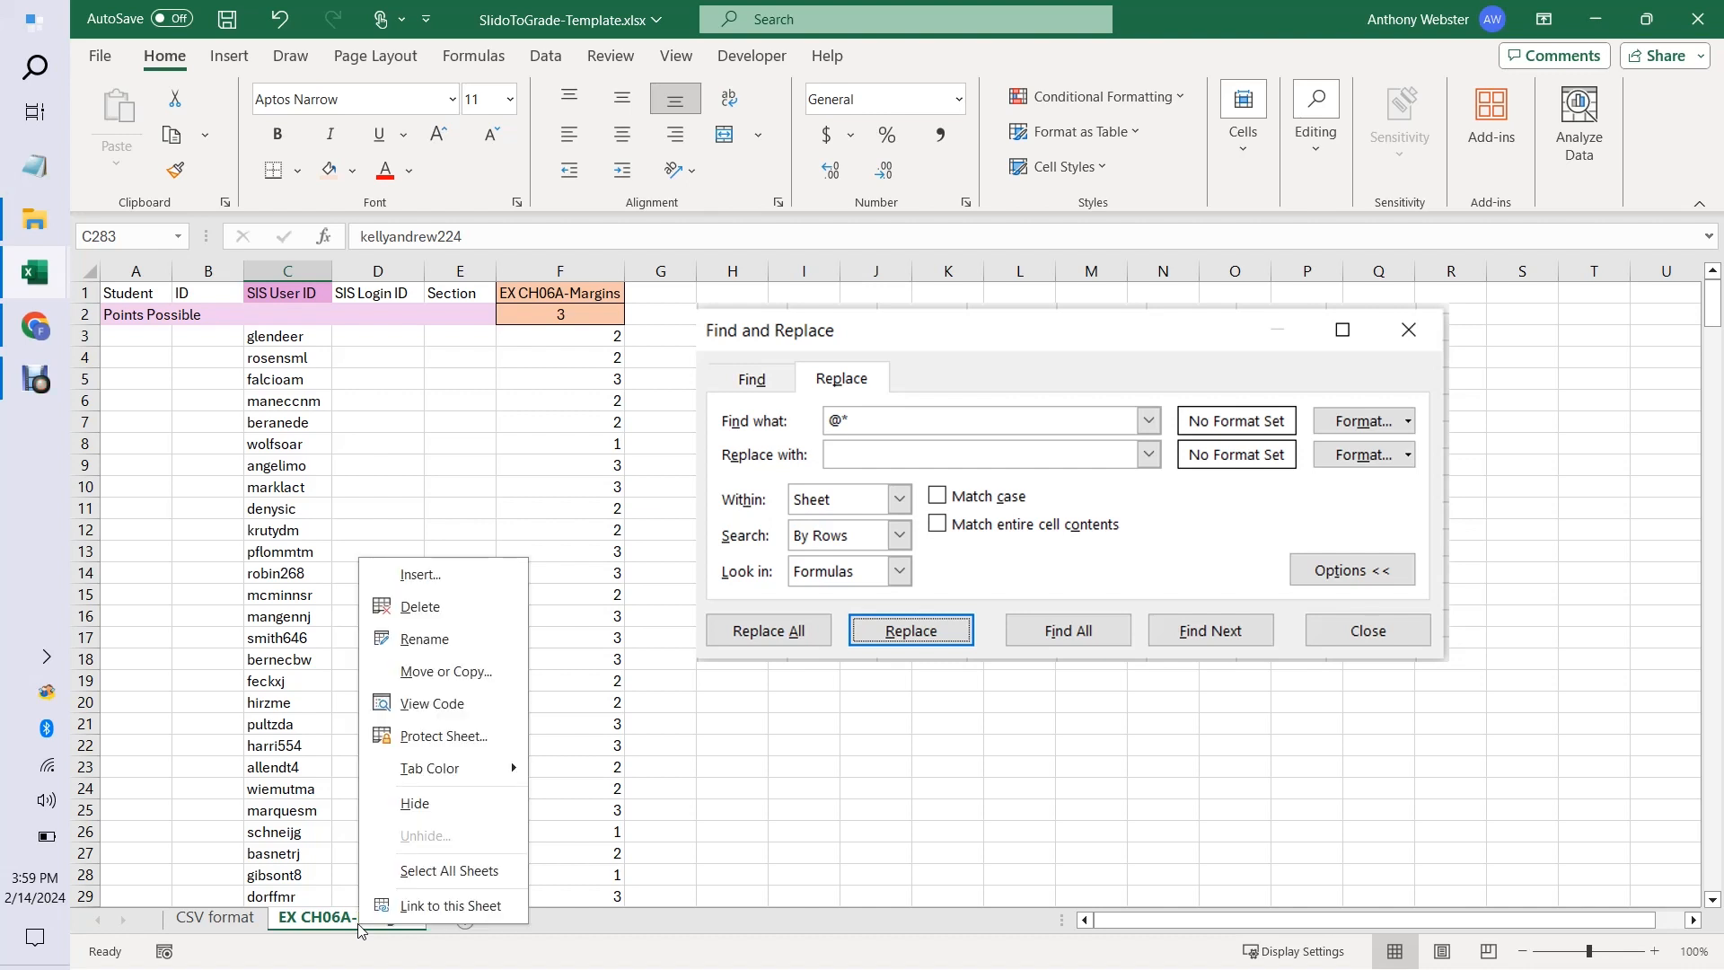
pyautogui.click(459, 673)
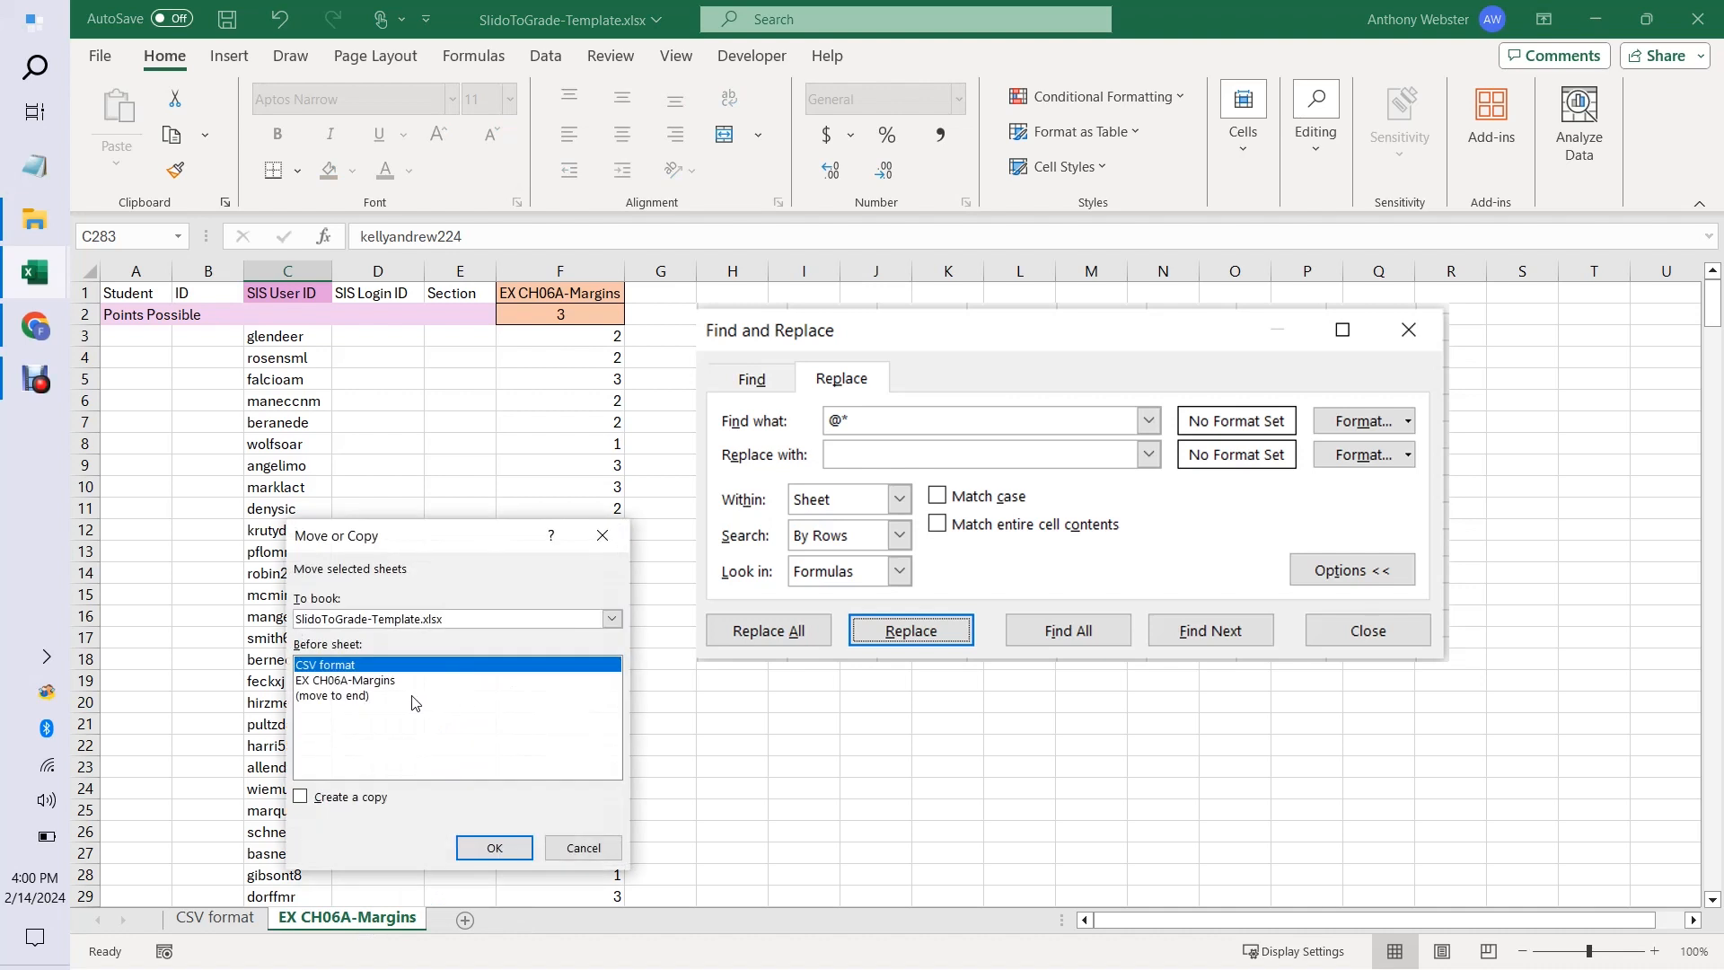
pyautogui.click(611, 621)
pyautogui.click(565, 641)
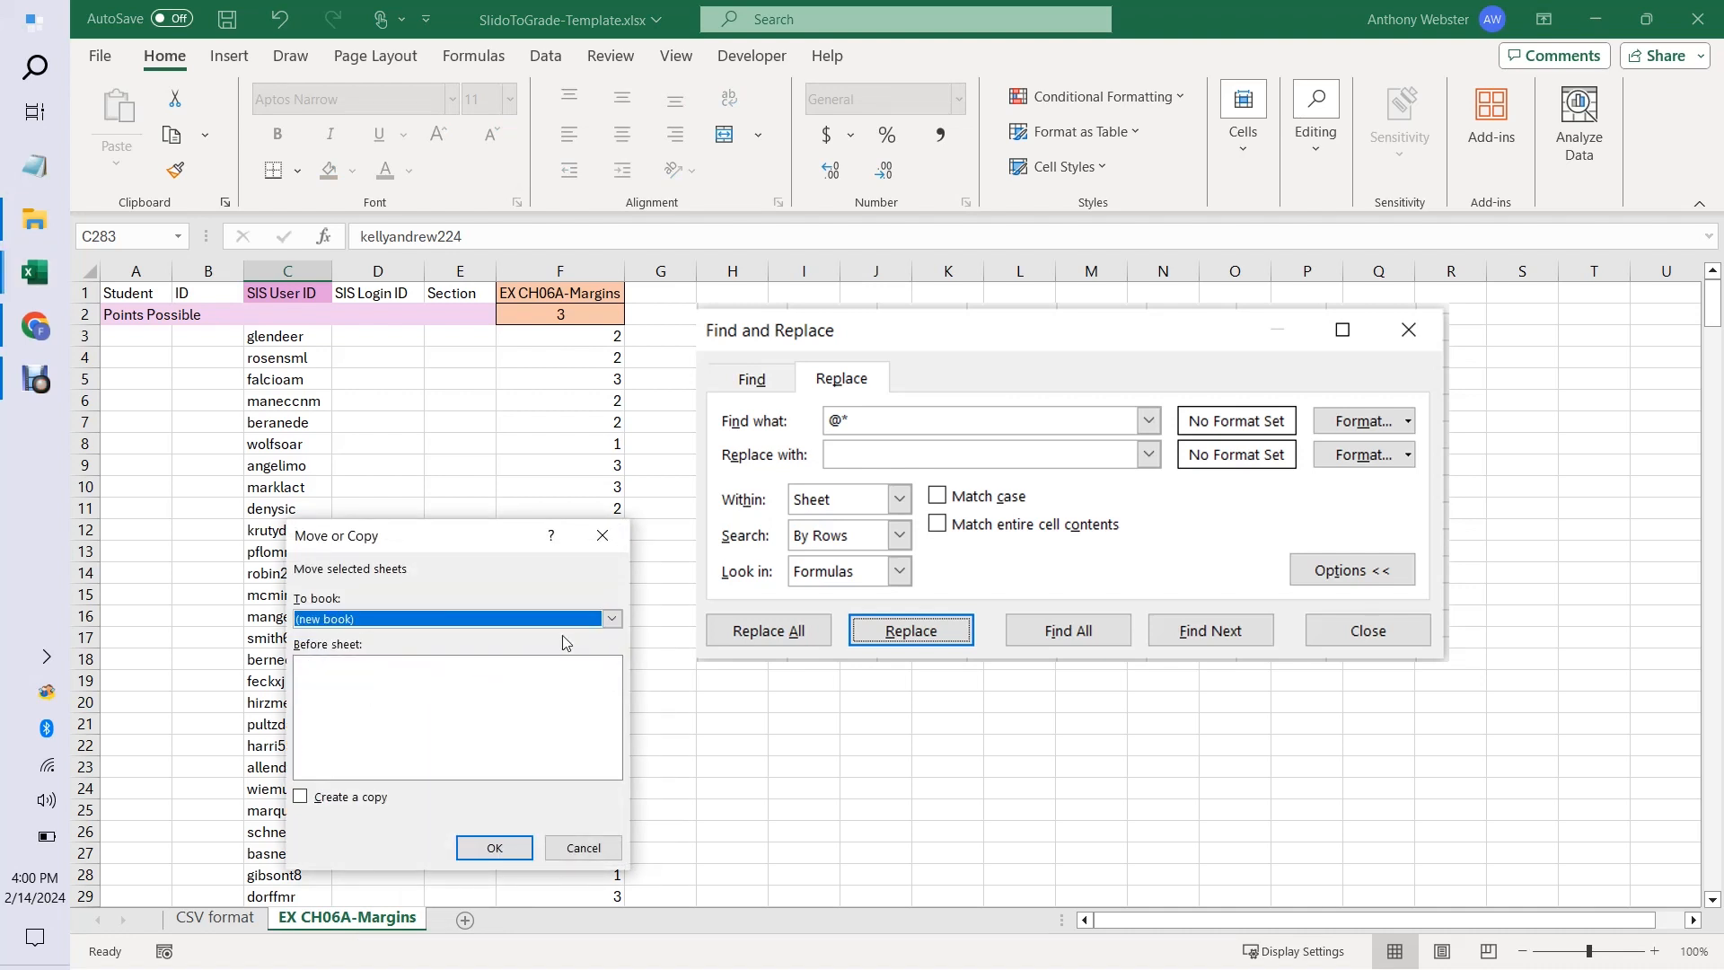
pyautogui.click(301, 799)
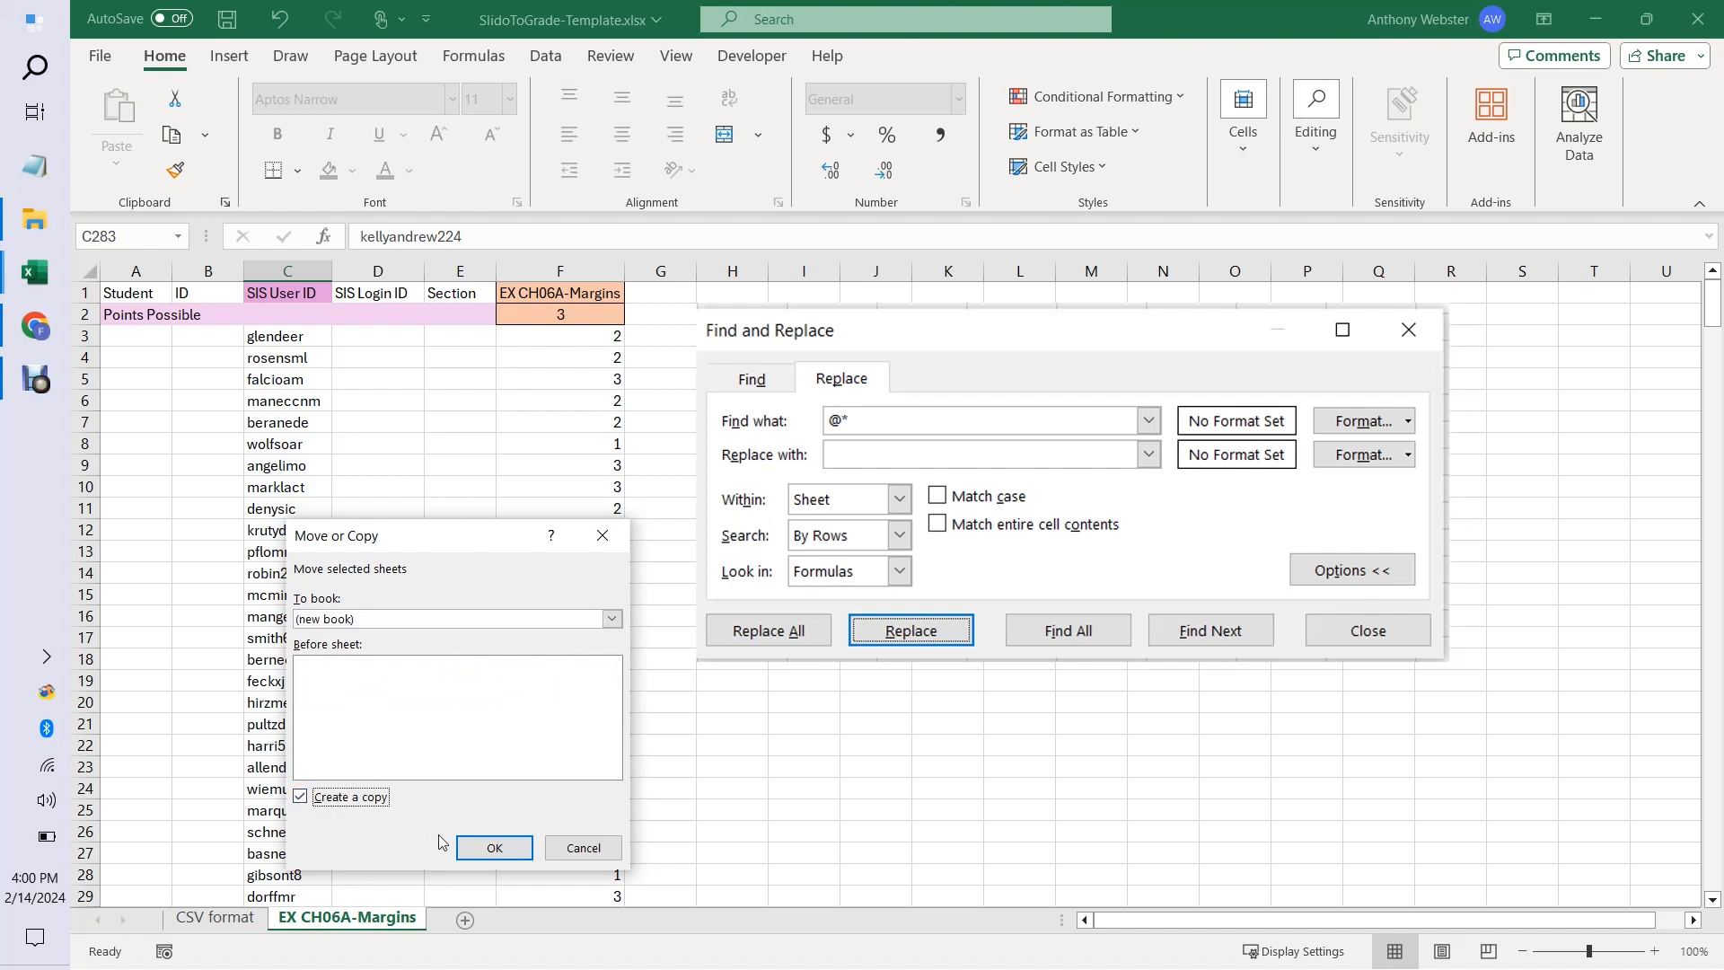
pyautogui.click(494, 848)
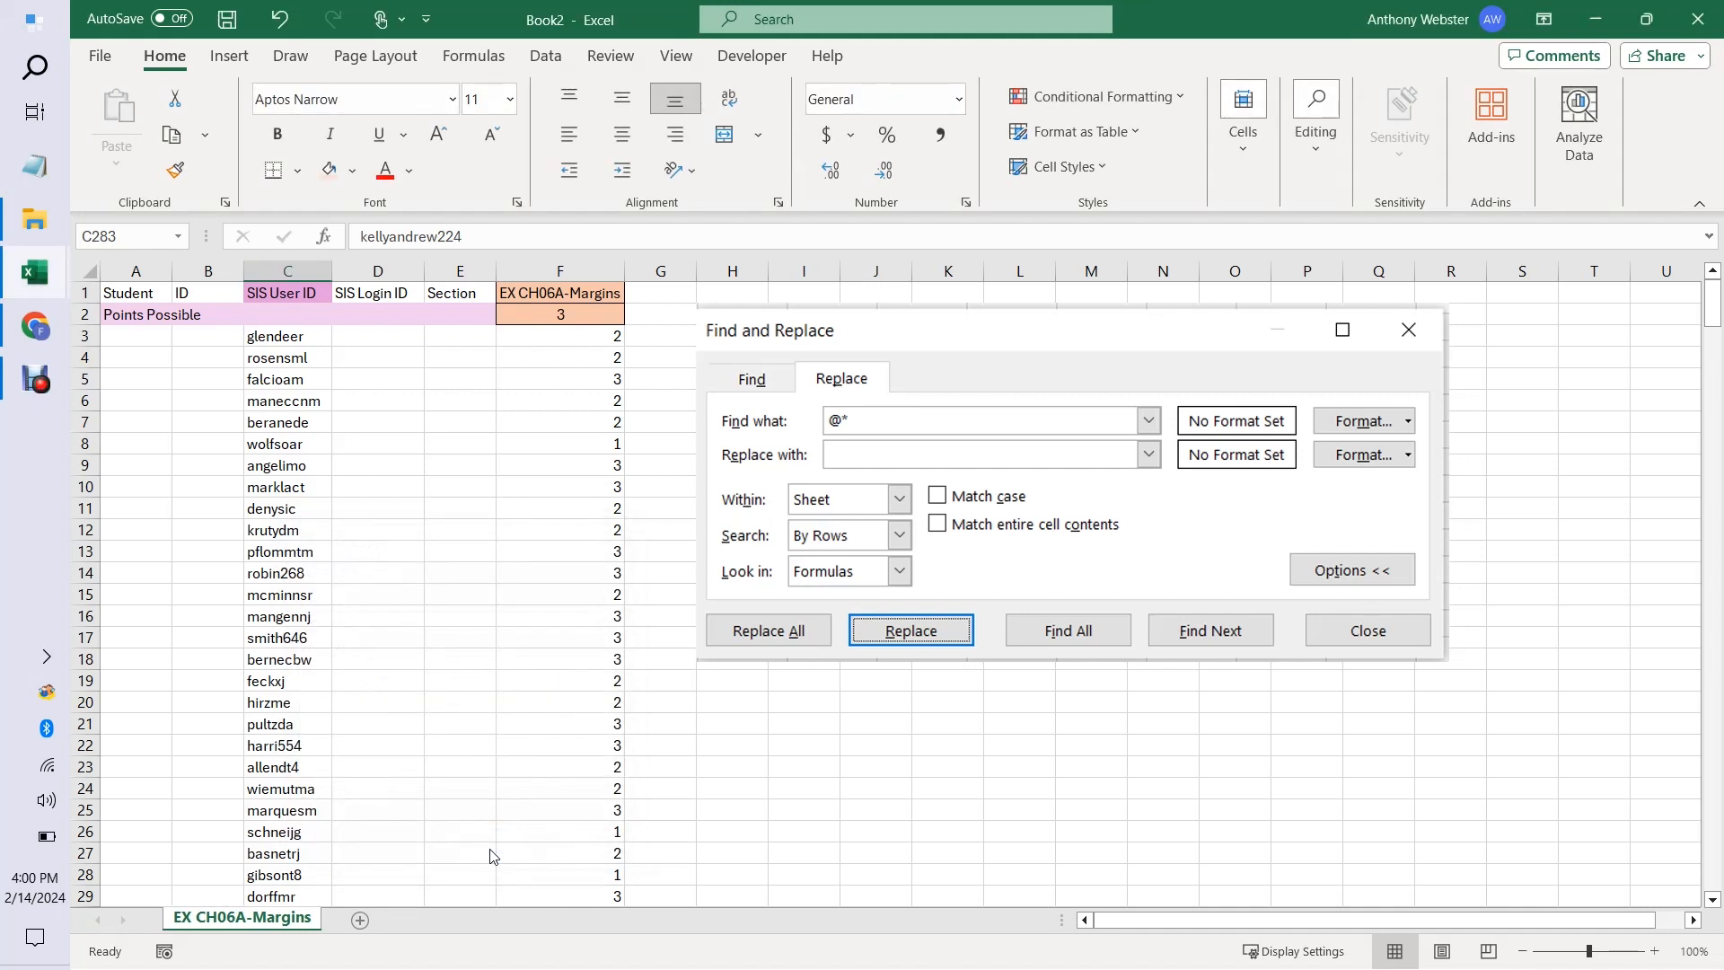
# Delete the Find and Replace picture from the copied sheet and check the student data through its last row.
pyautogui.click(1083, 493)
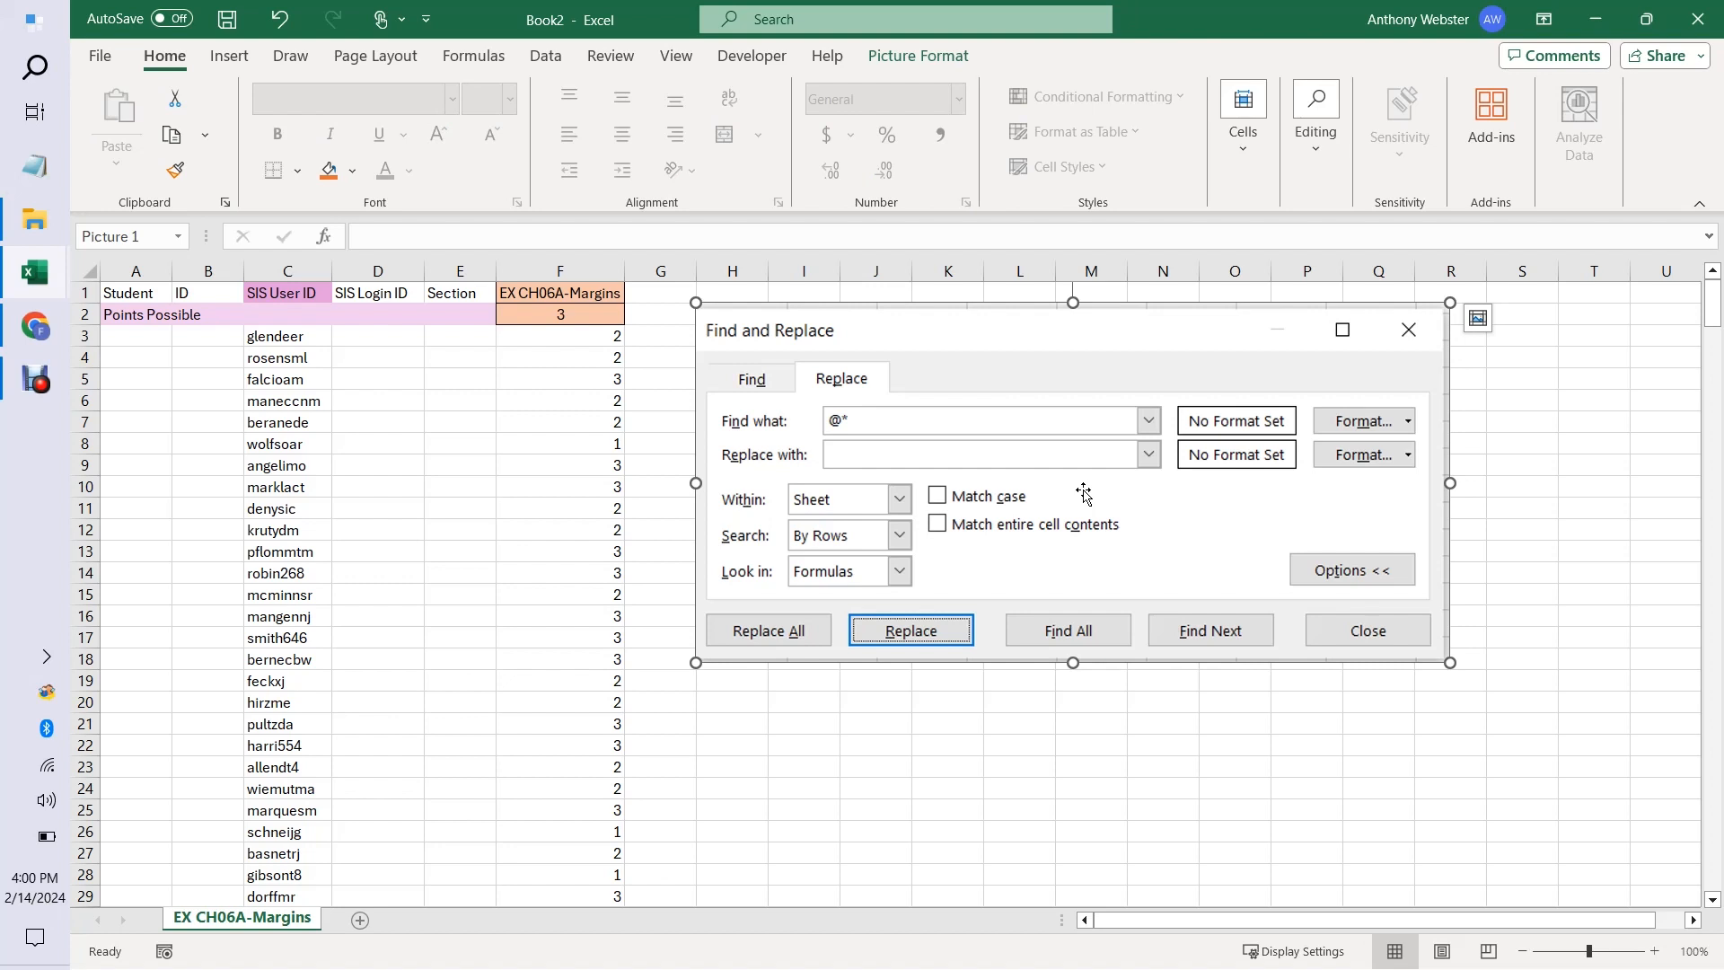
pyautogui.press('Delete')
pyautogui.click(1083, 493)
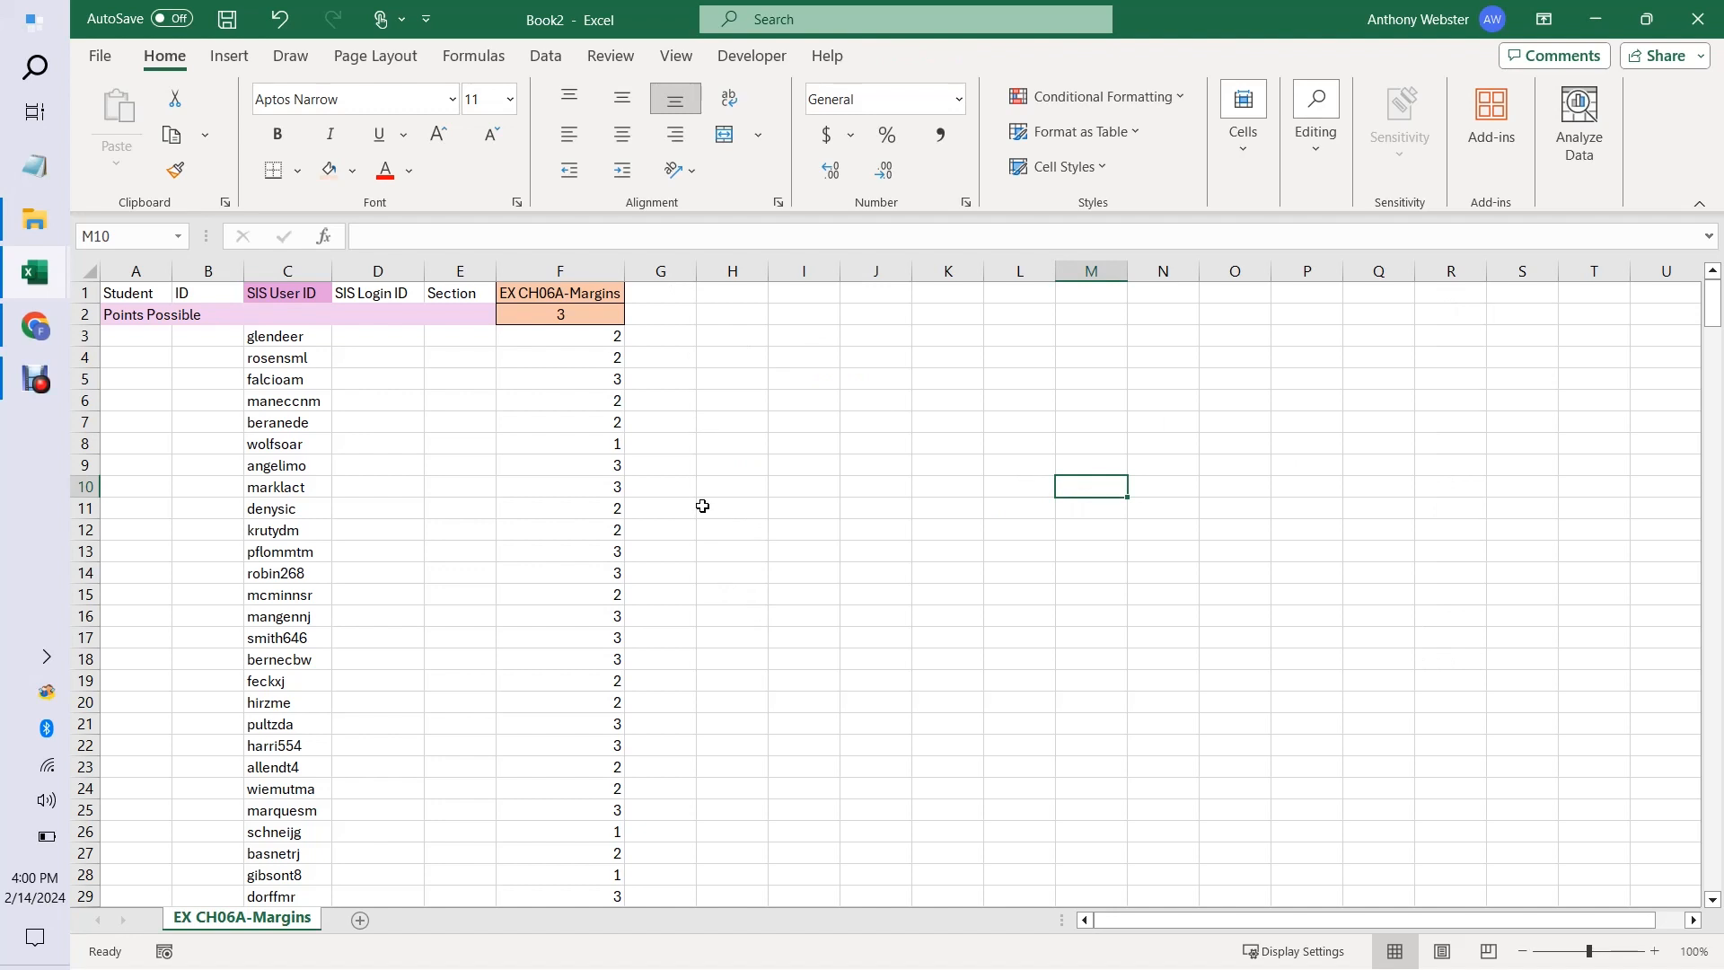
pyautogui.moveTo(1713, 305); pyautogui.dragTo(1715, 916)
pyautogui.click(1714, 901)
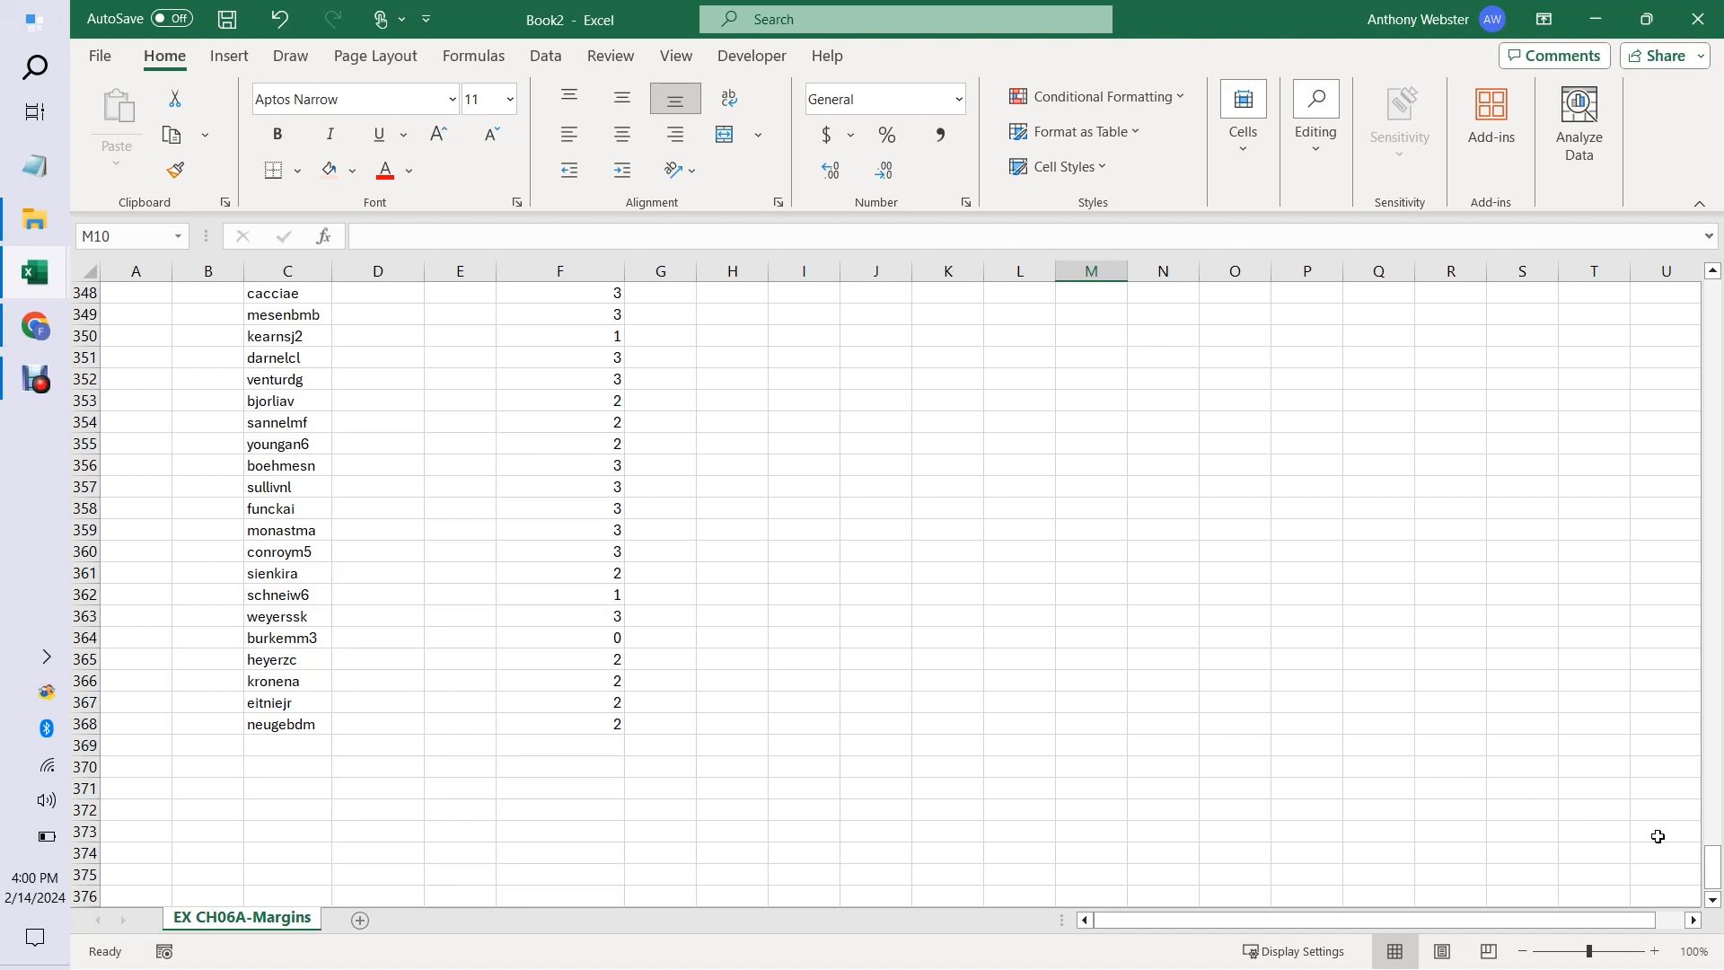
pyautogui.moveTo(1718, 880)
pyautogui.mouseDown()
pyautogui.moveTo(1719, 854)
pyautogui.moveTo(1720, 892)
pyautogui.mouseUp()
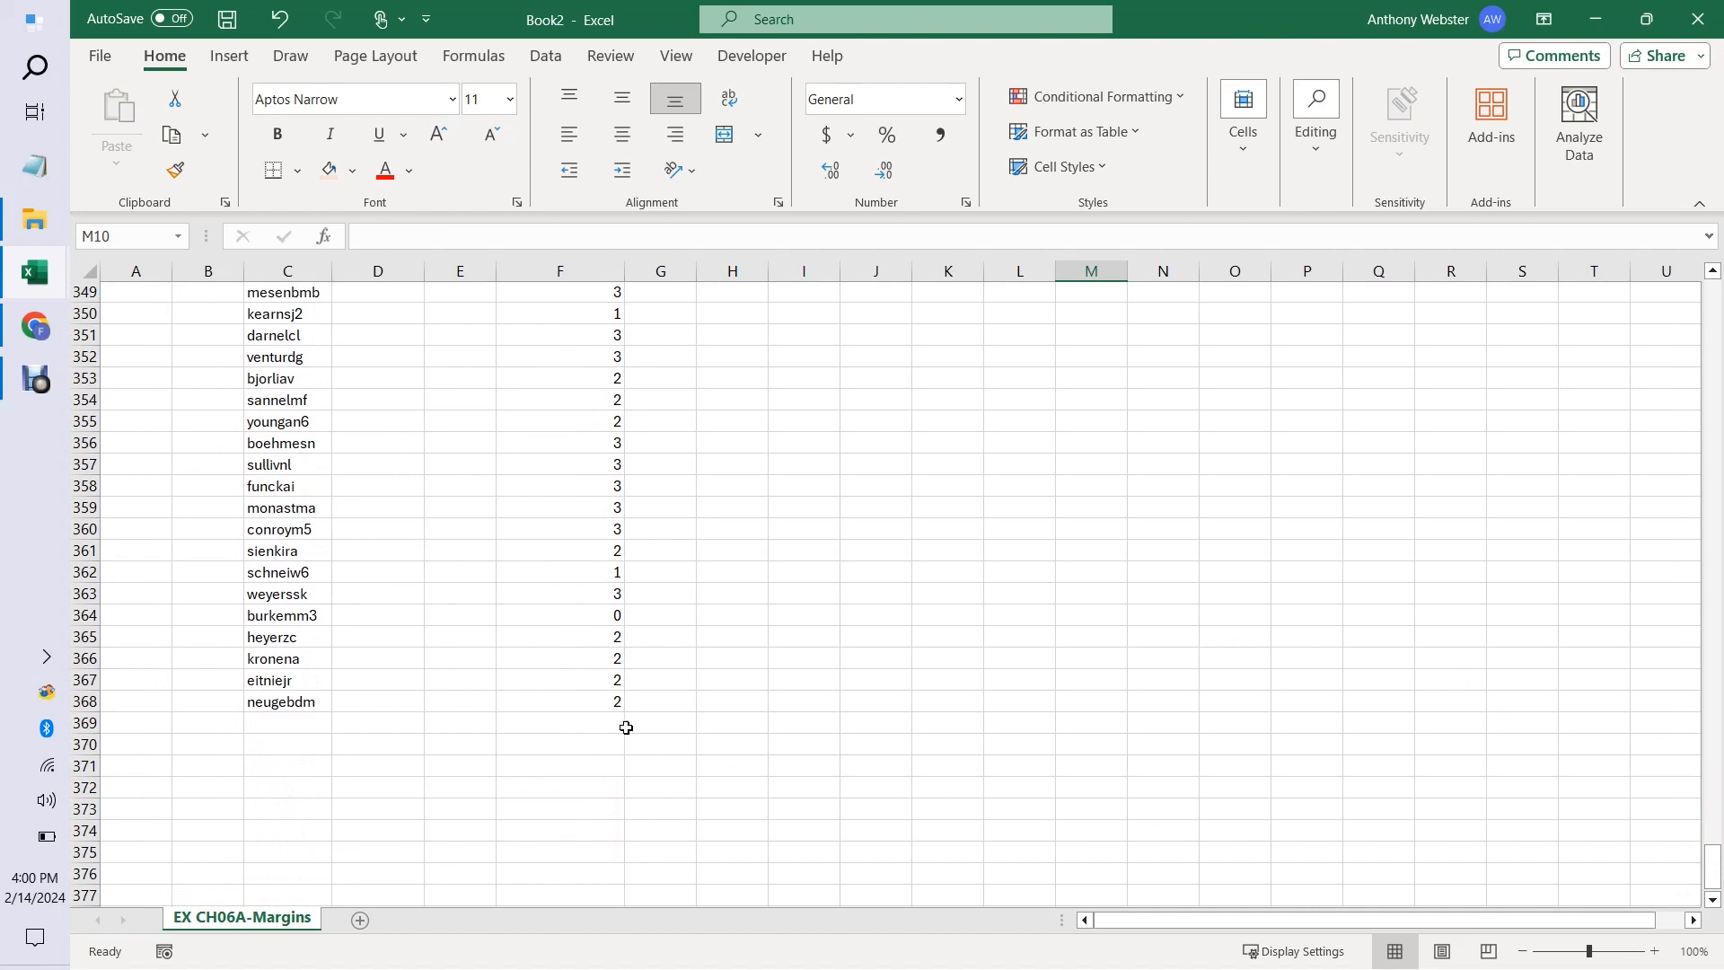
pyautogui.moveTo(1721, 839); pyautogui.dragTo(1715, 301)
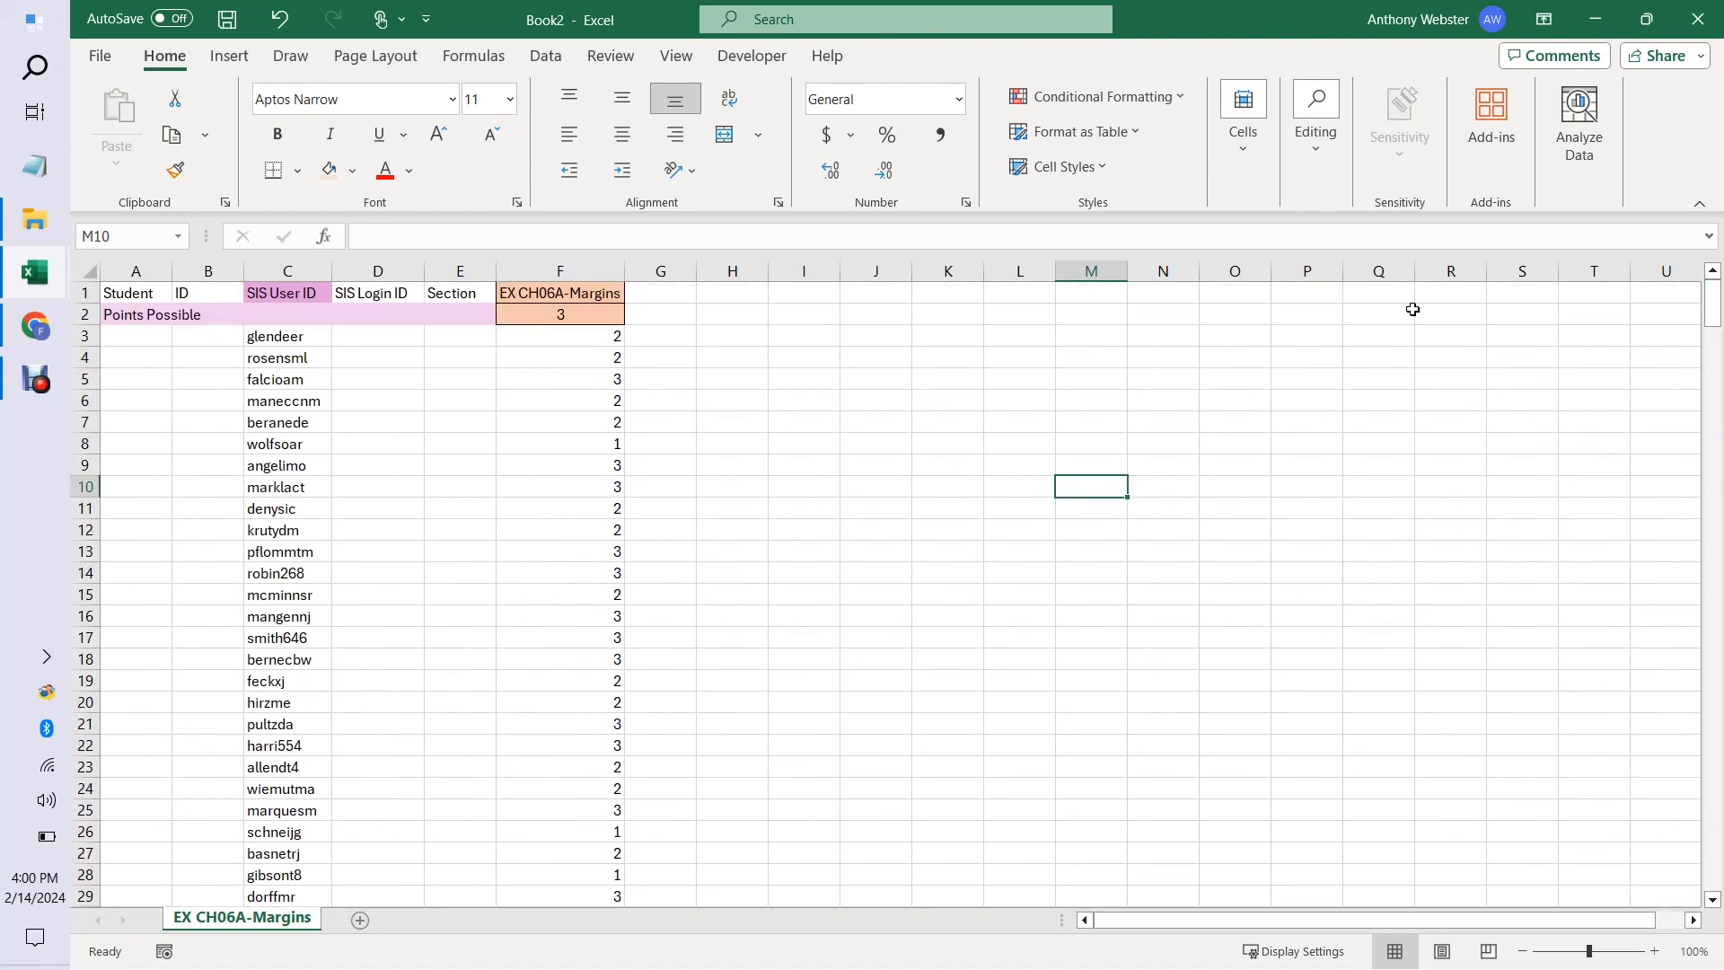
pyautogui.click(111, 295)
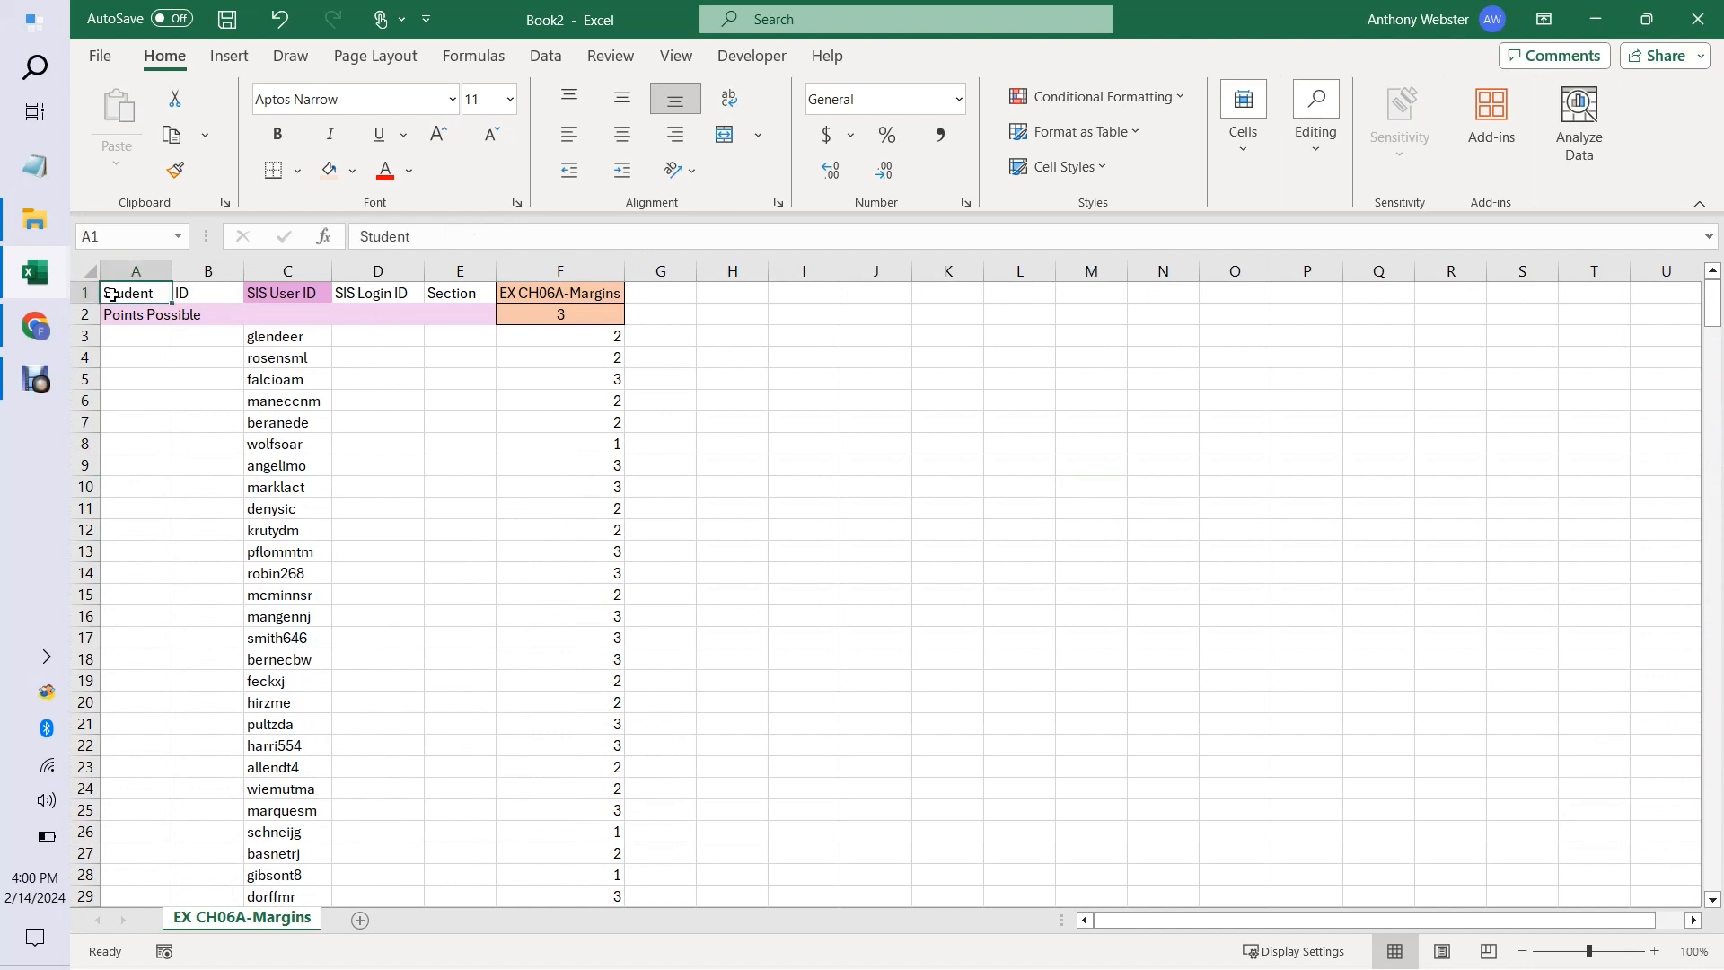
# Begin saving the new workbook as a separate file in the Slido-24T1 folder under 1_Fin301 > 3_GradesandSDS-Rinella.
pyautogui.click(98, 55)
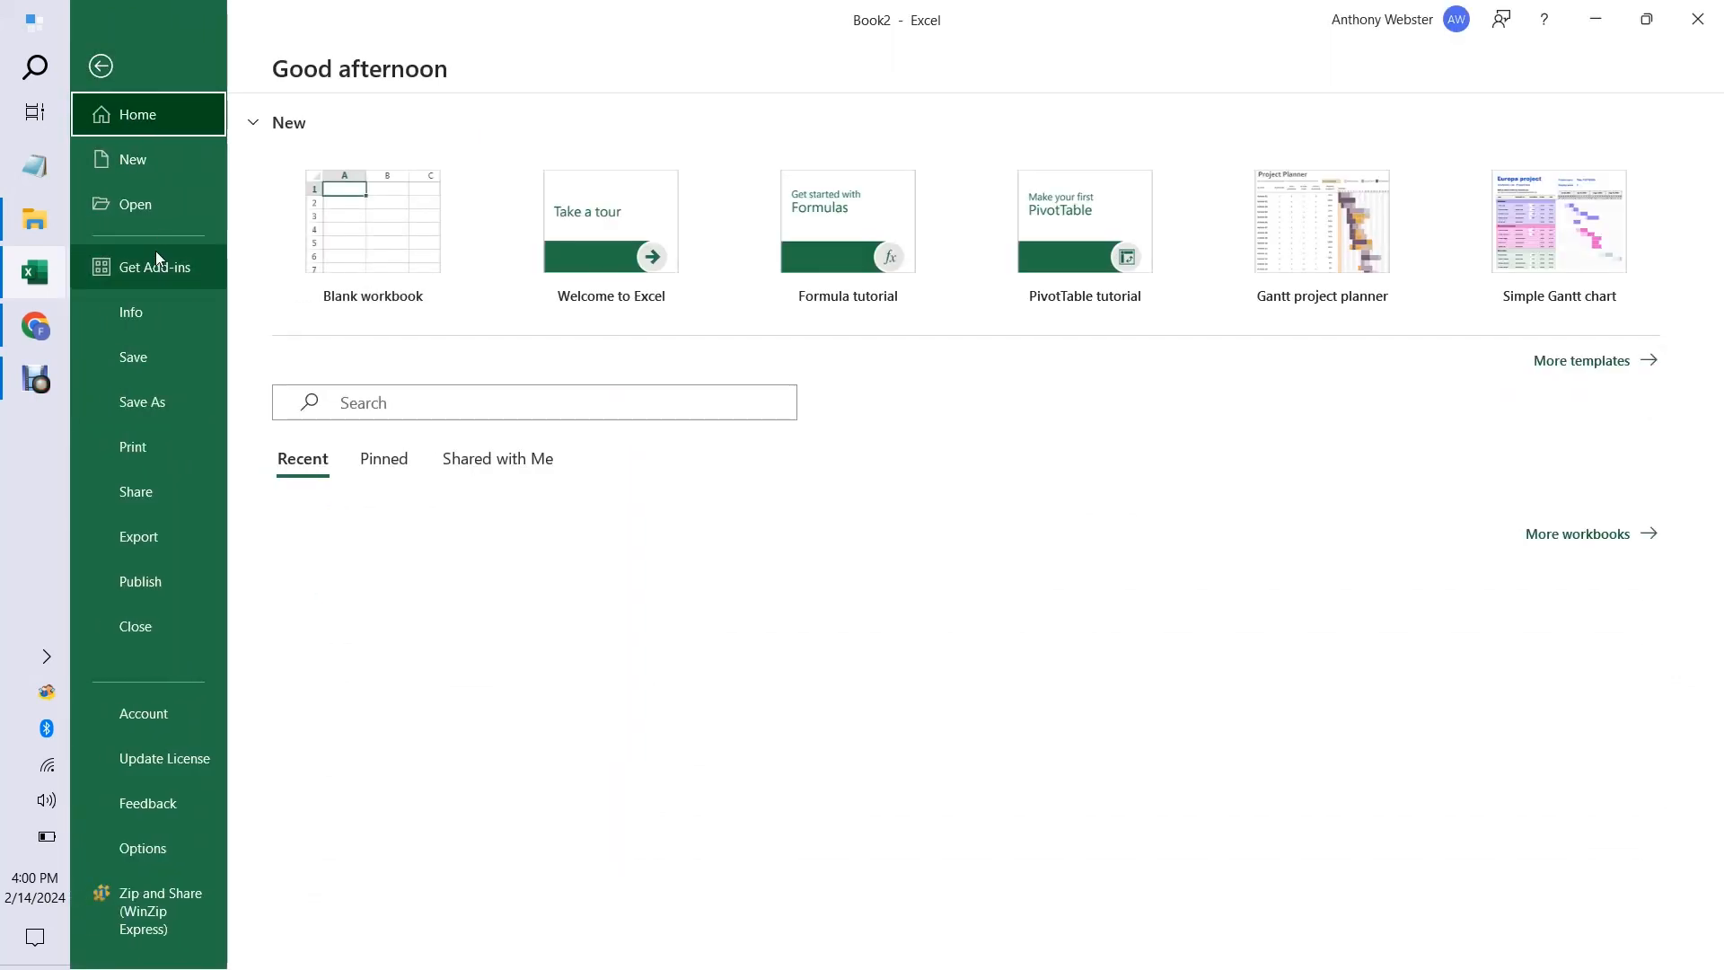
pyautogui.click(142, 400)
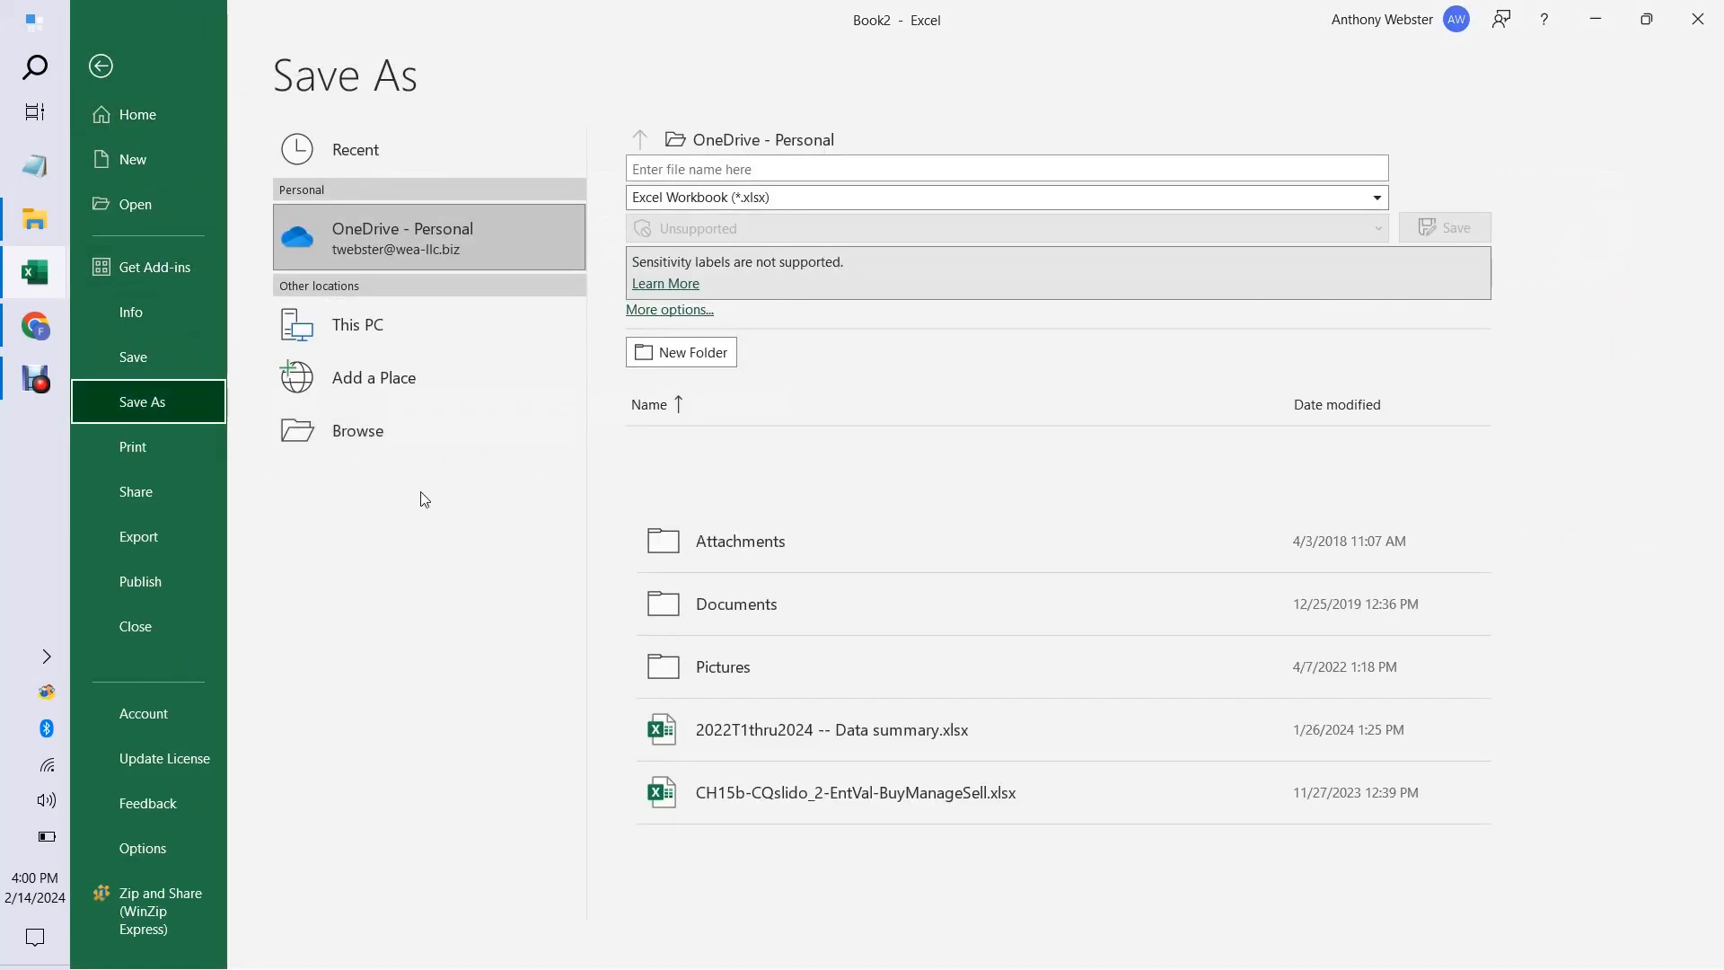
pyautogui.click(376, 437)
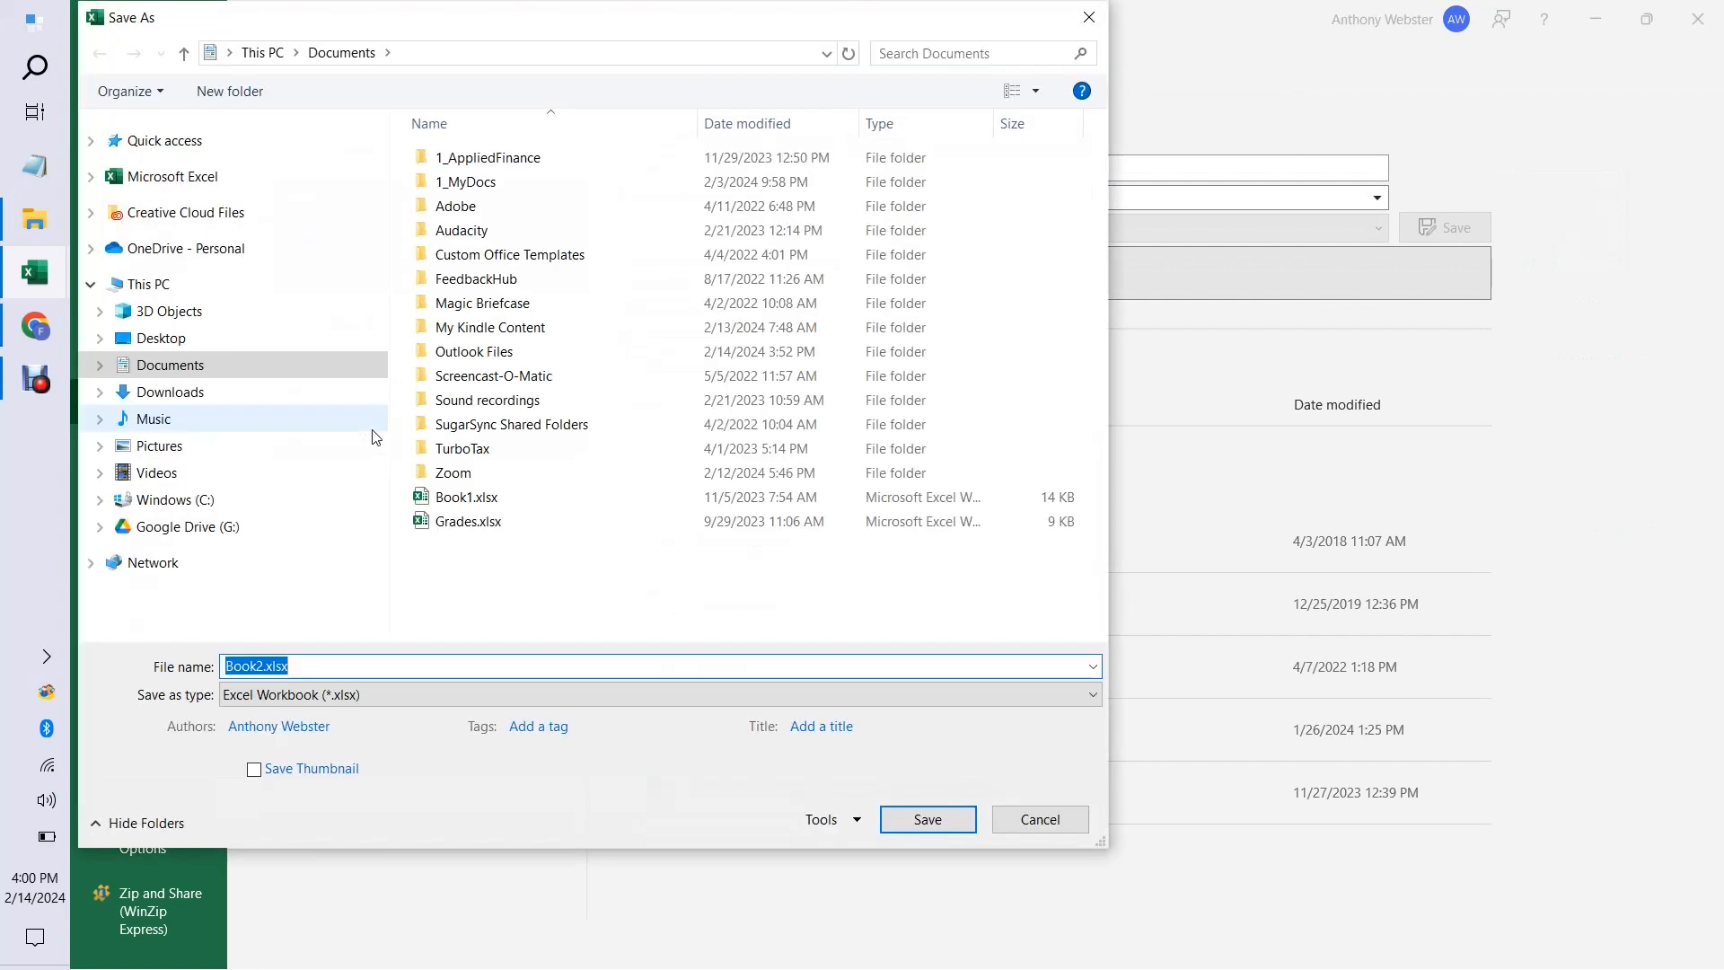
pyautogui.doubleClick(495, 163)
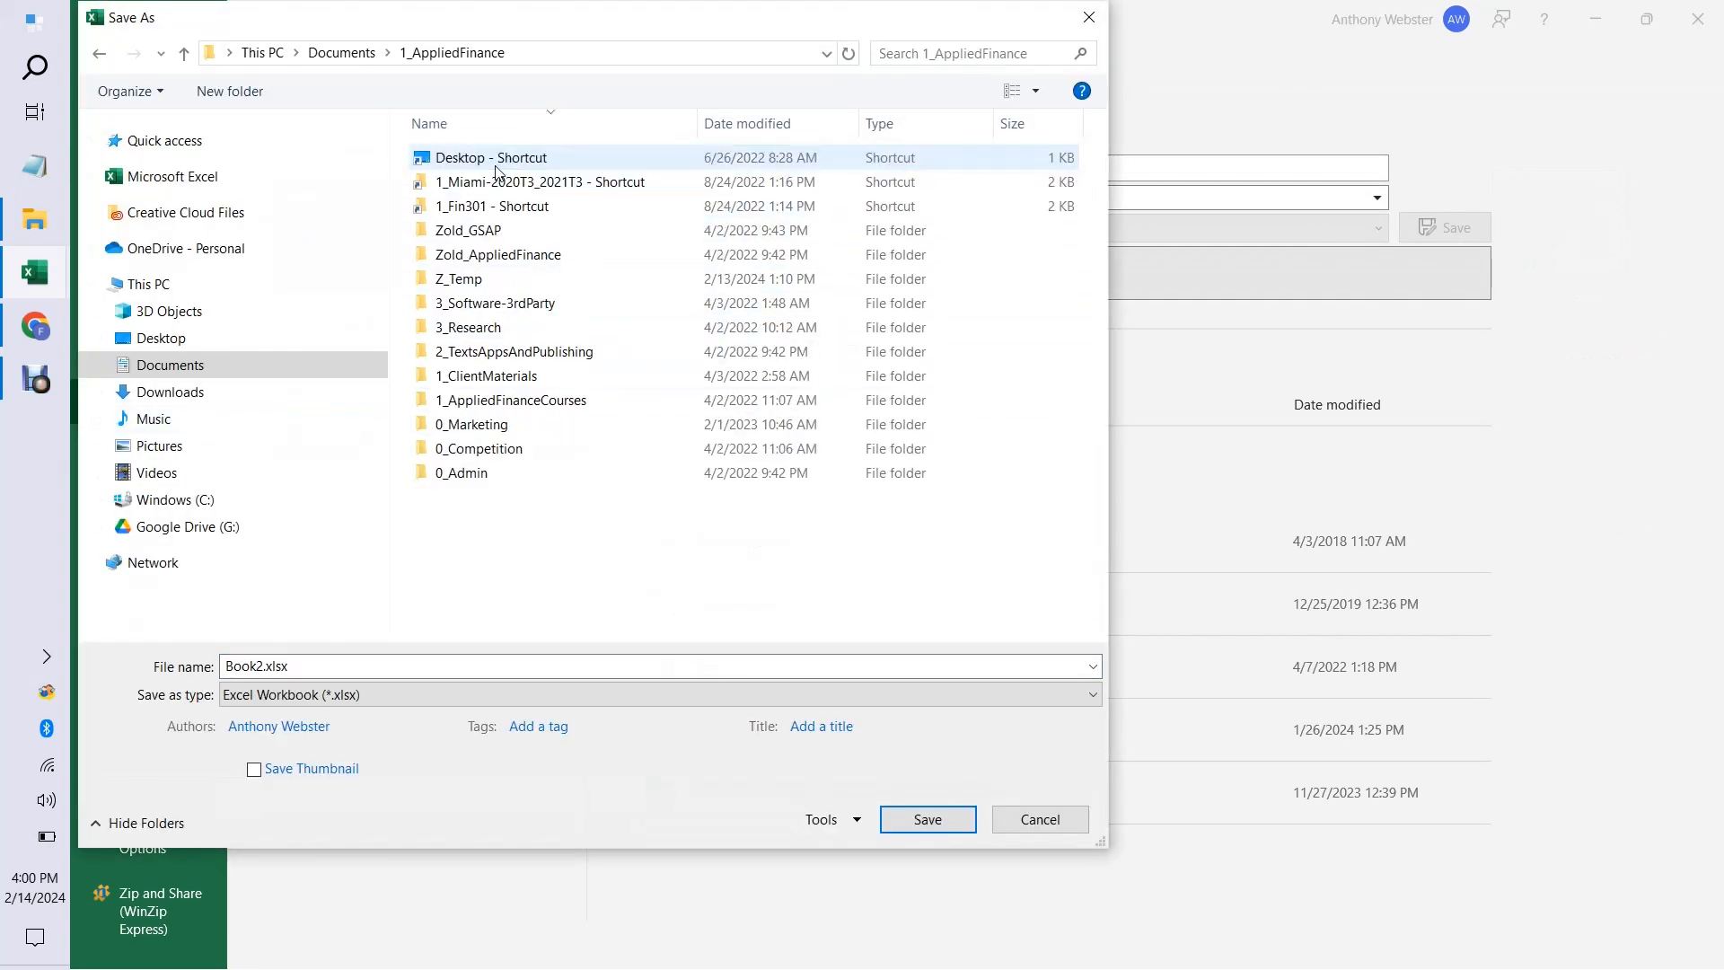
pyautogui.doubleClick(507, 209)
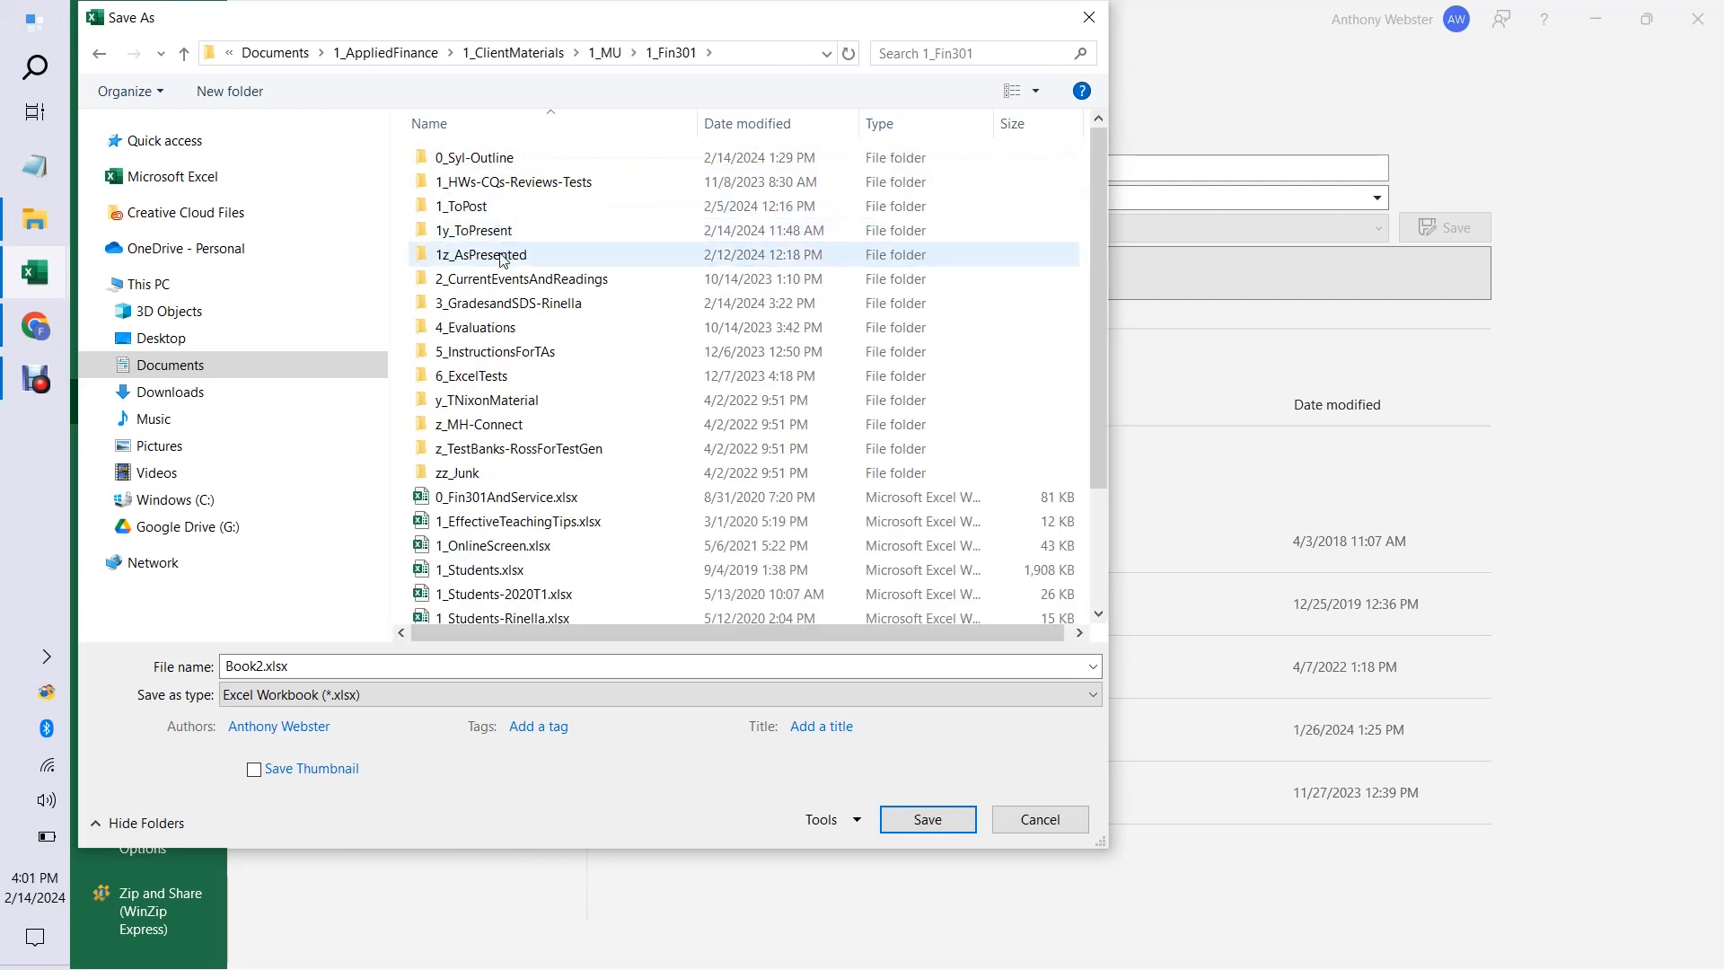
pyautogui.doubleClick(508, 302)
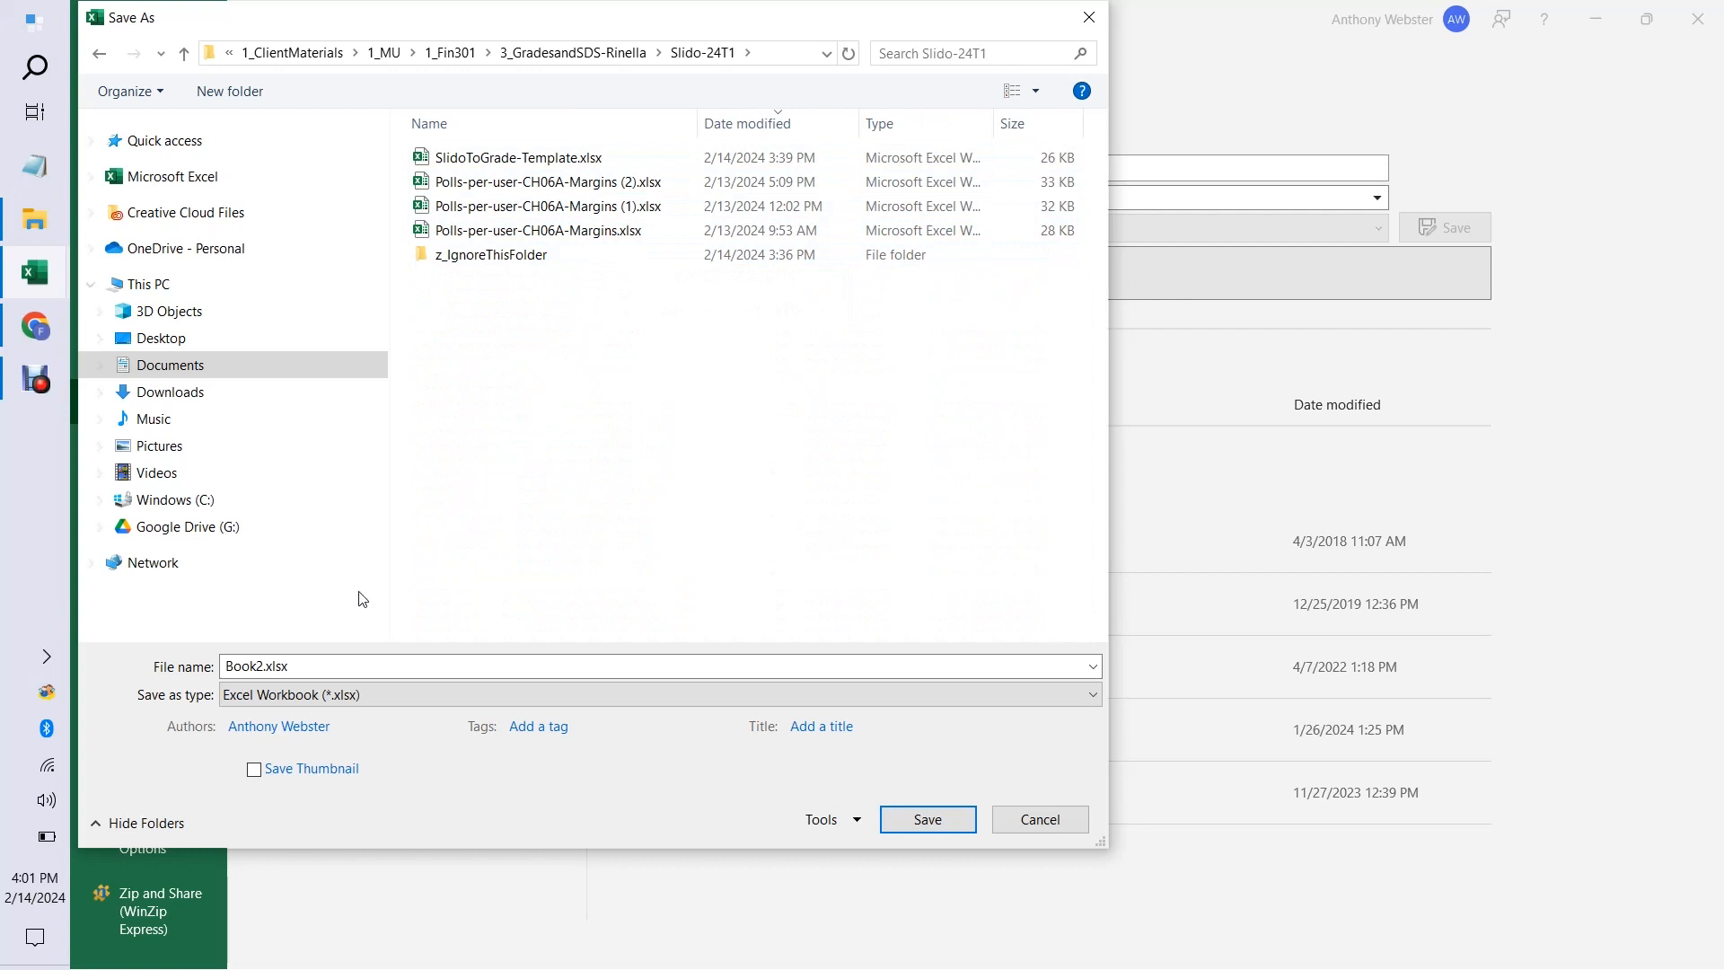
# Name the new workbook file EX CH06A-Margins.
pyautogui.click(263, 669)
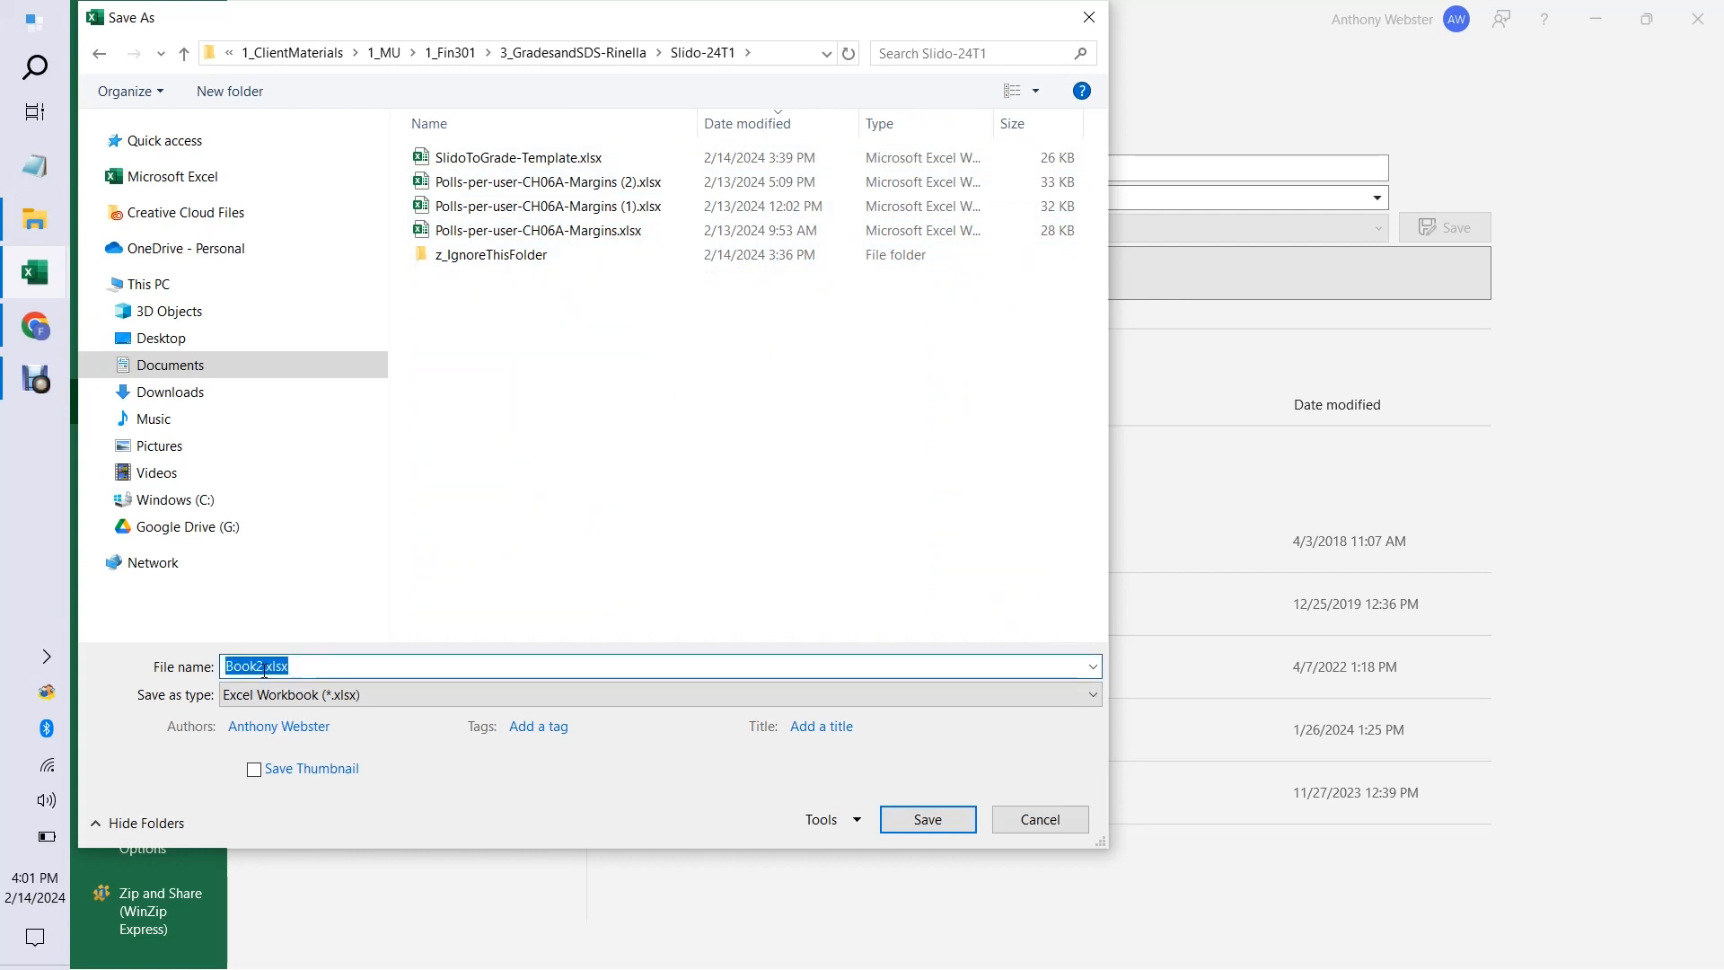
pyautogui.click(263, 669)
pyautogui.press('BackSpace')
pyautogui.press('BackSpace')
pyautogui.press('BackSpace')
pyautogui.press('BackSpace')
pyautogui.press('BackSpace')
pyautogui.write('E')
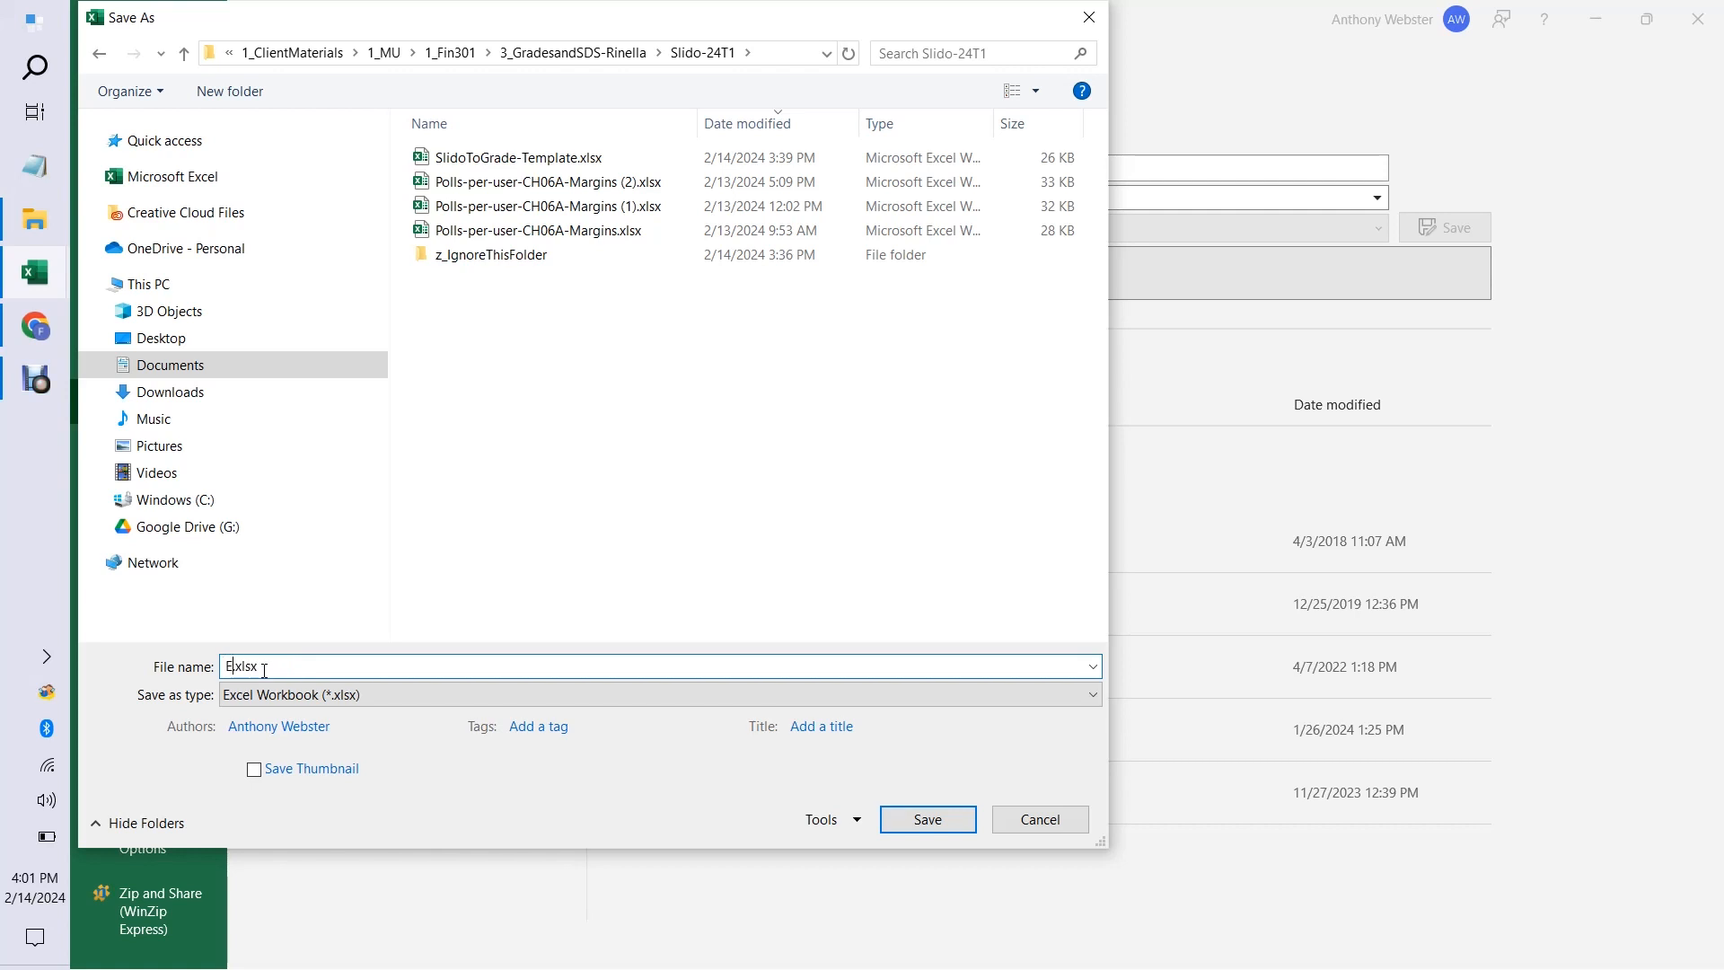
pyautogui.write('X Ch')
pyautogui.press('BackSpace')
pyautogui.press('BackSpace')
pyautogui.write('H06A-Margins')
# Set the file format to CSV (Comma delimited) and save the file.
pyautogui.click(1095, 697)
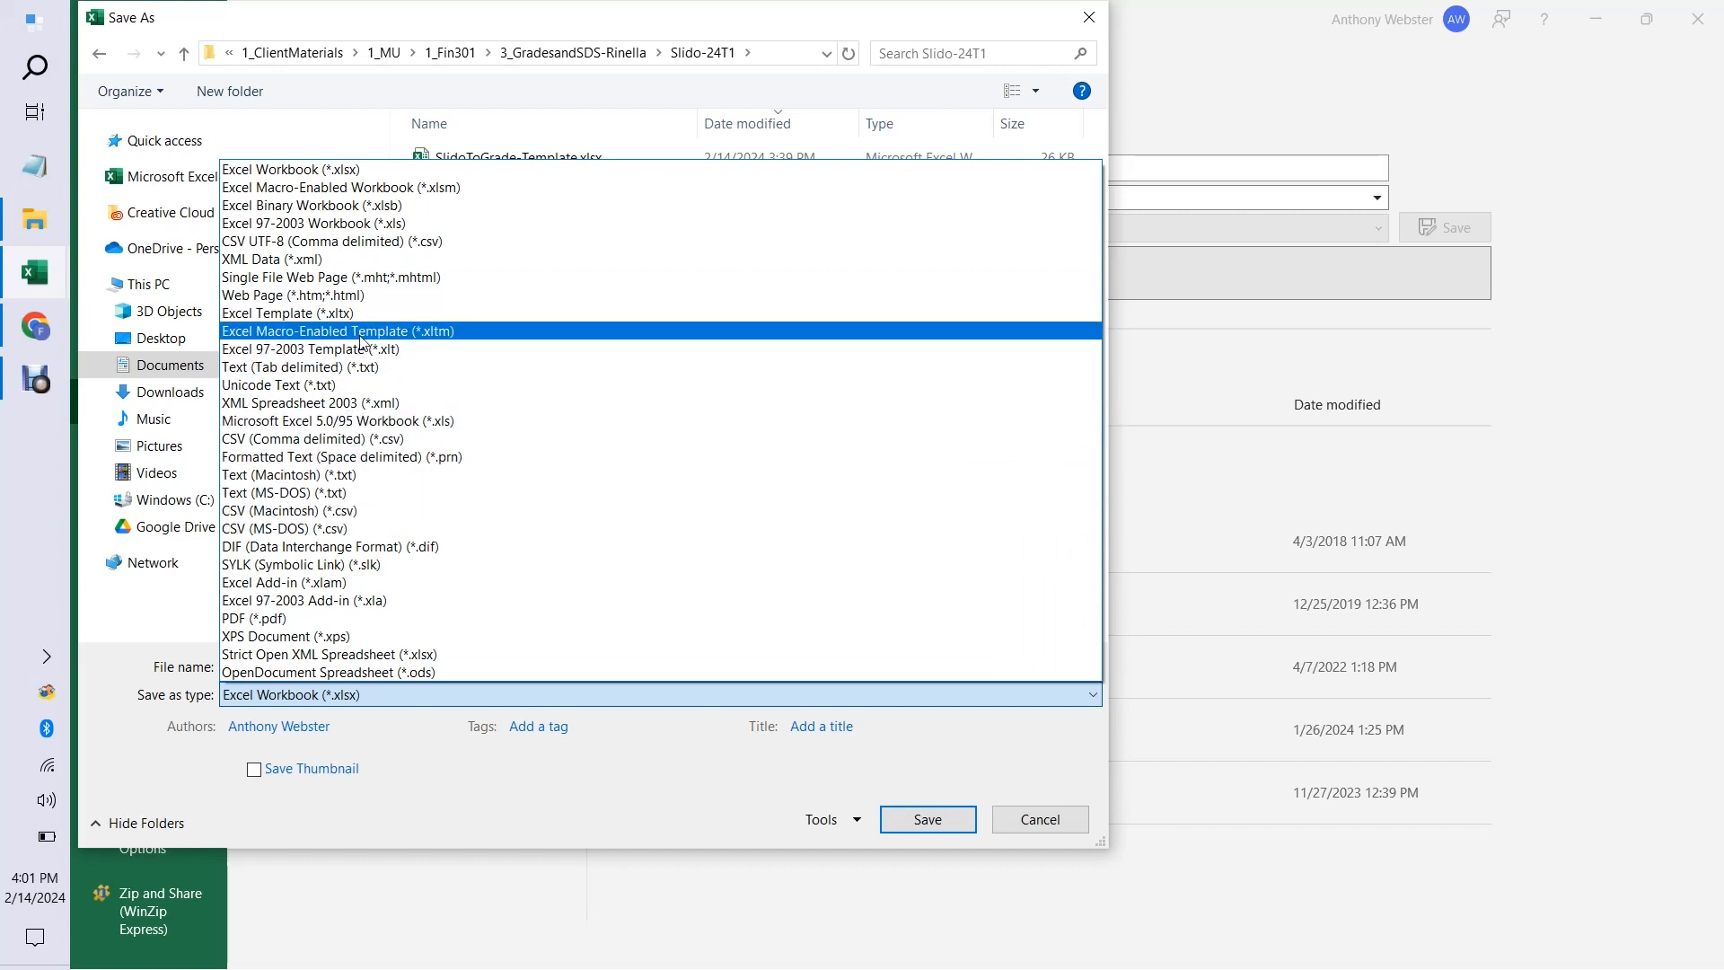
pyautogui.click(347, 440)
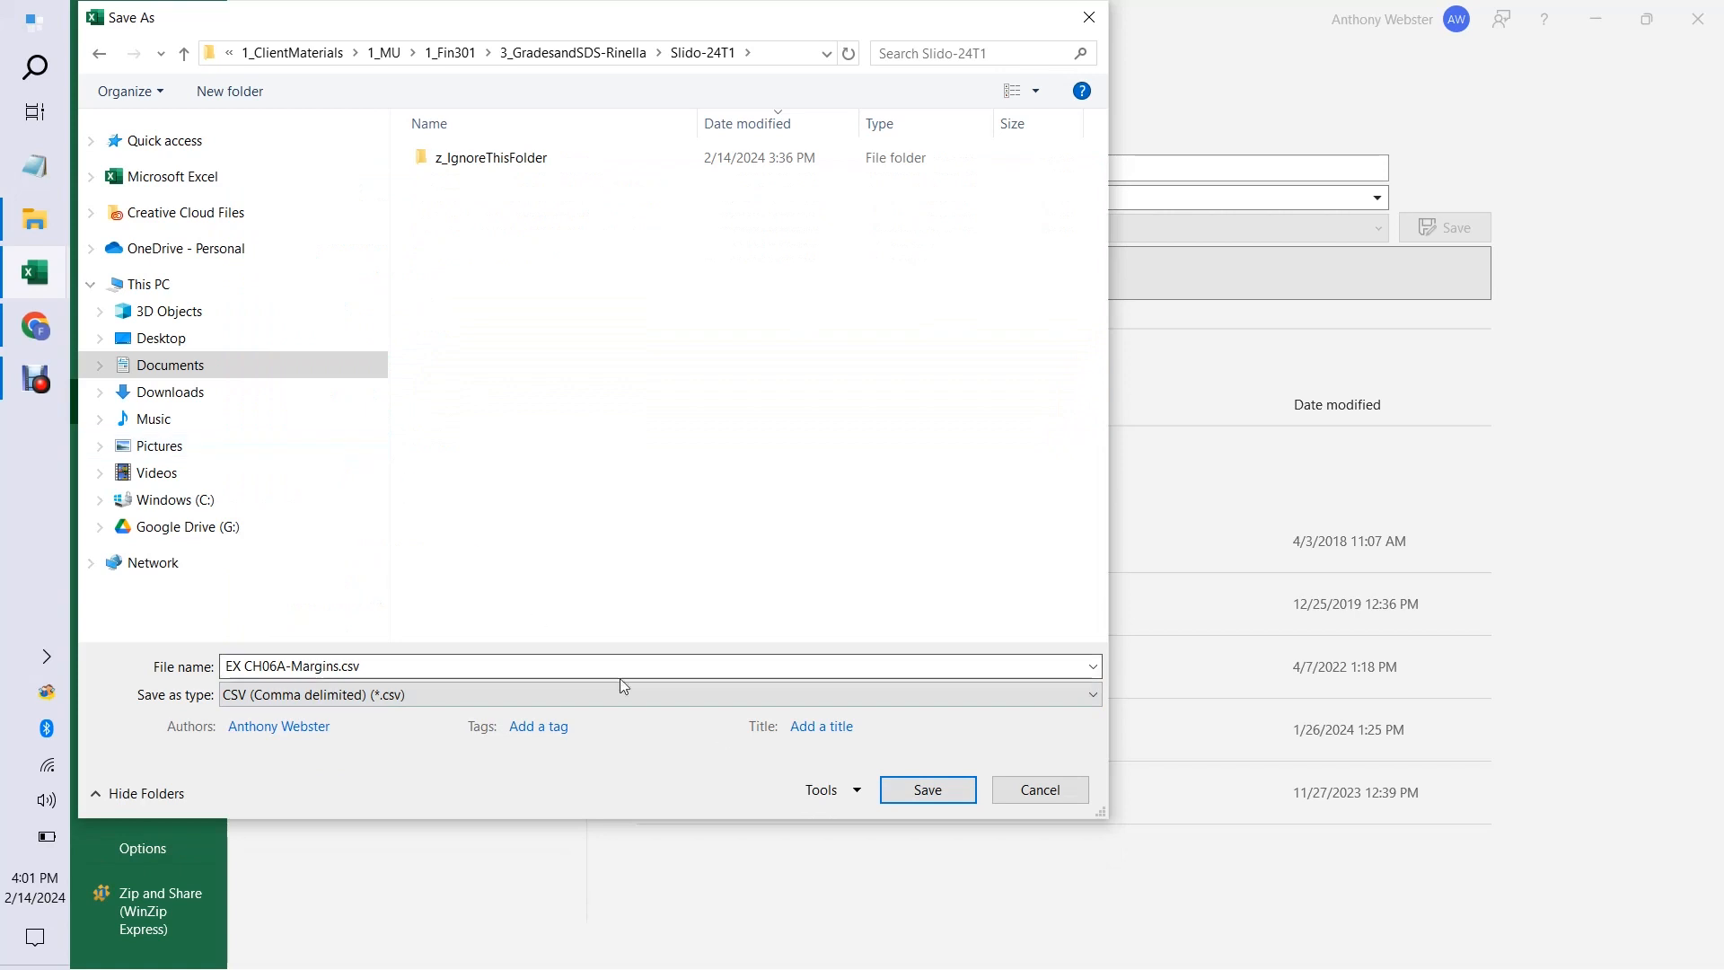
pyautogui.click(926, 790)
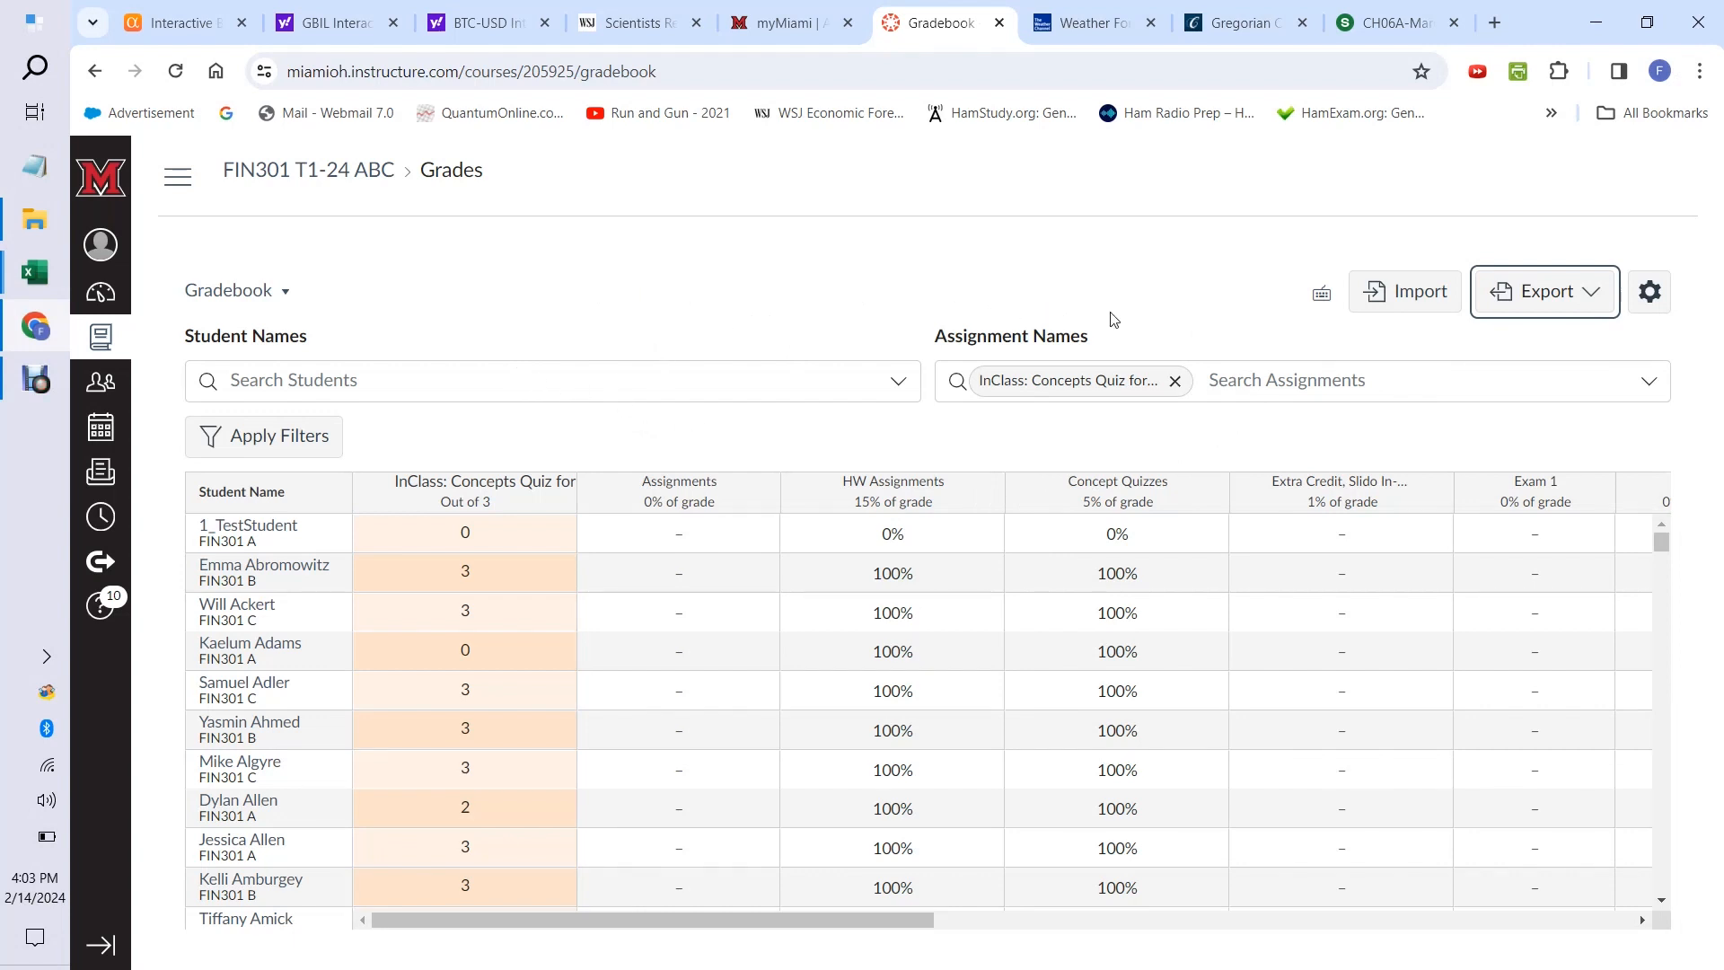
# Import EX CH06A-Margins.csv from the Slido-24T1 folder into the FIN301 gradebook and upload its data.
pyautogui.click(1414, 305)
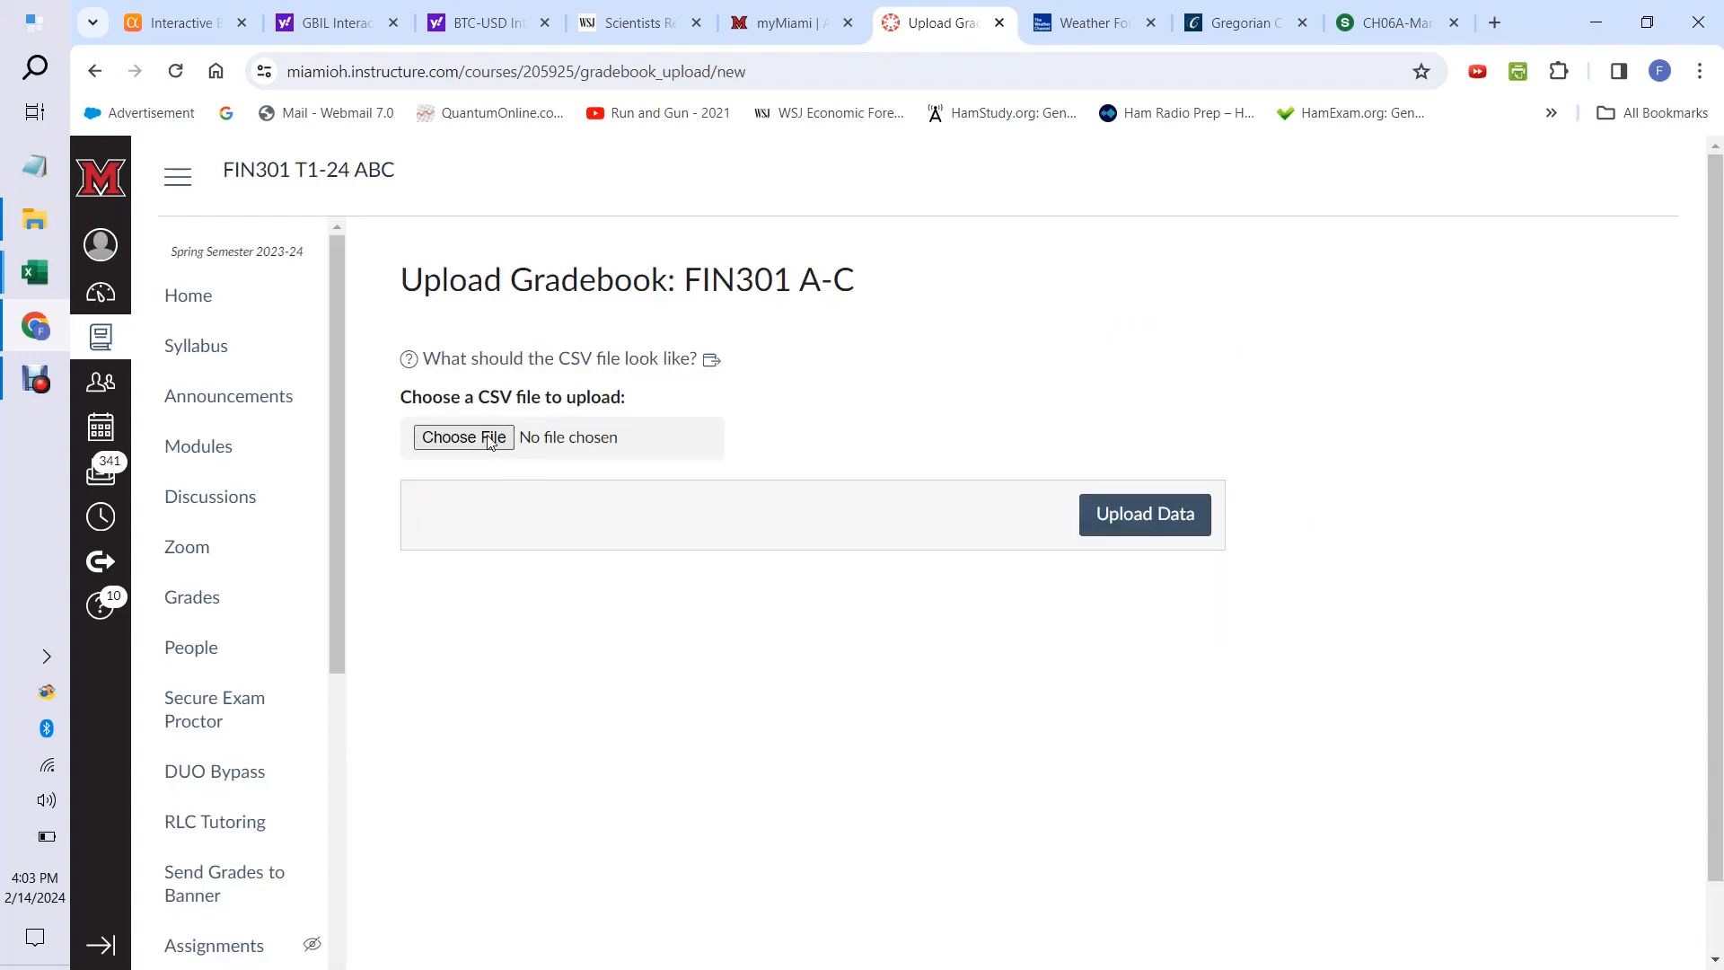
pyautogui.click(491, 440)
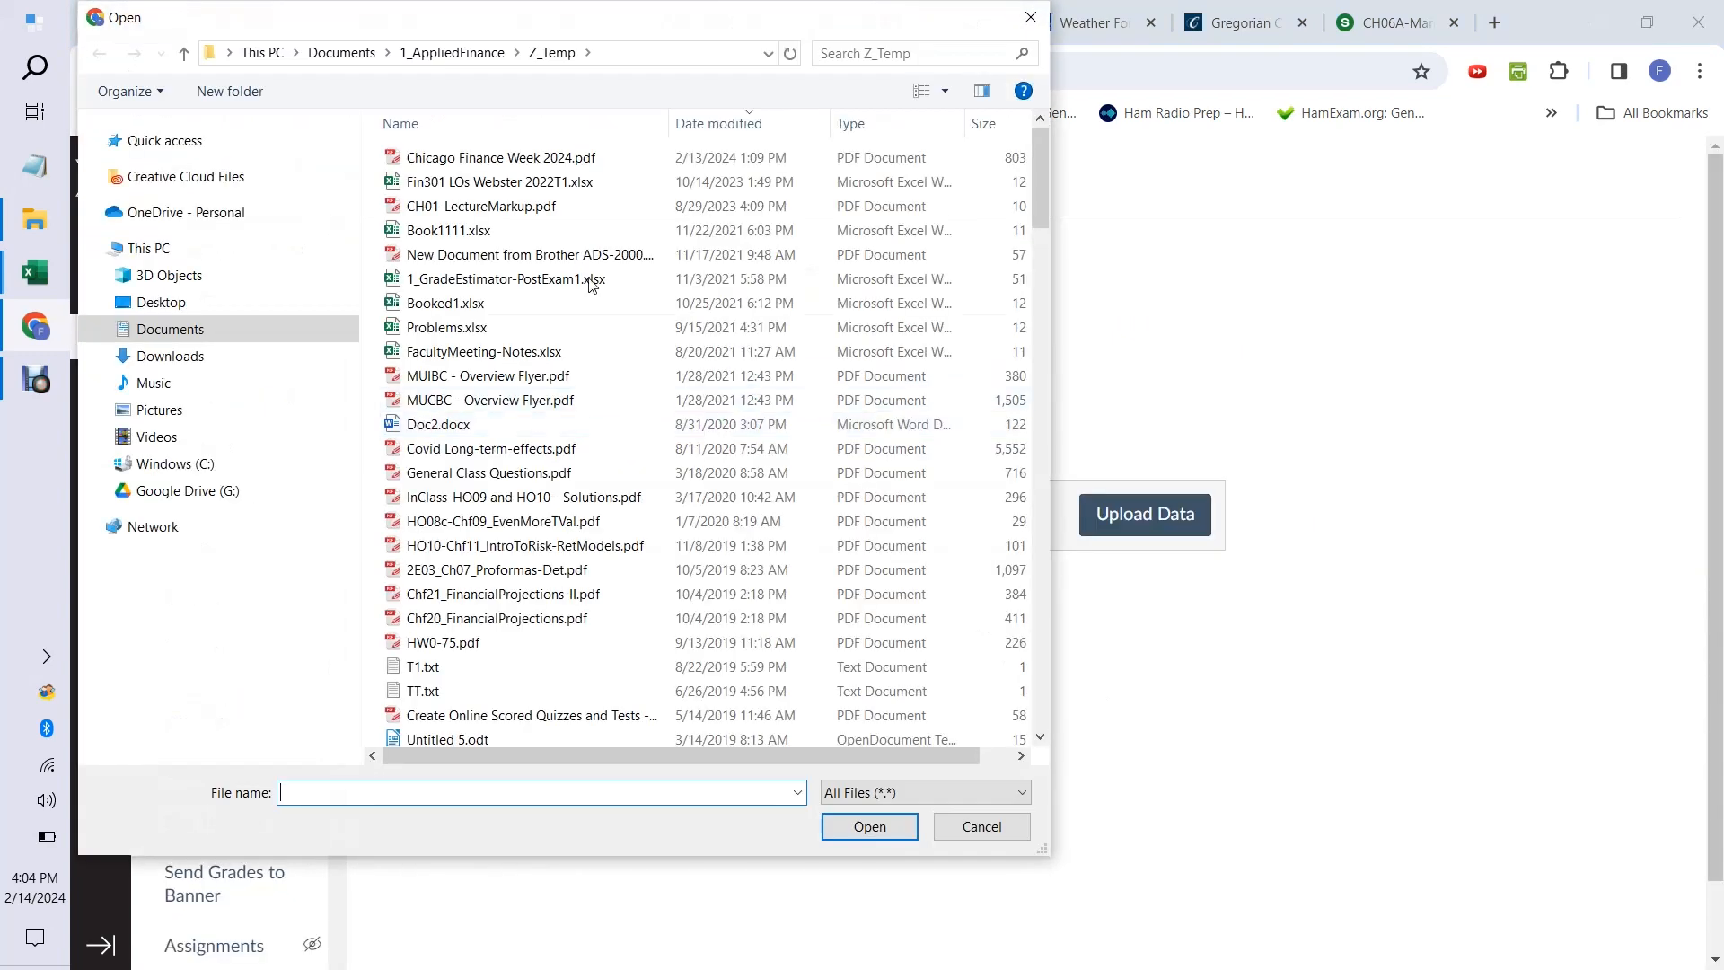
pyautogui.click(460, 56)
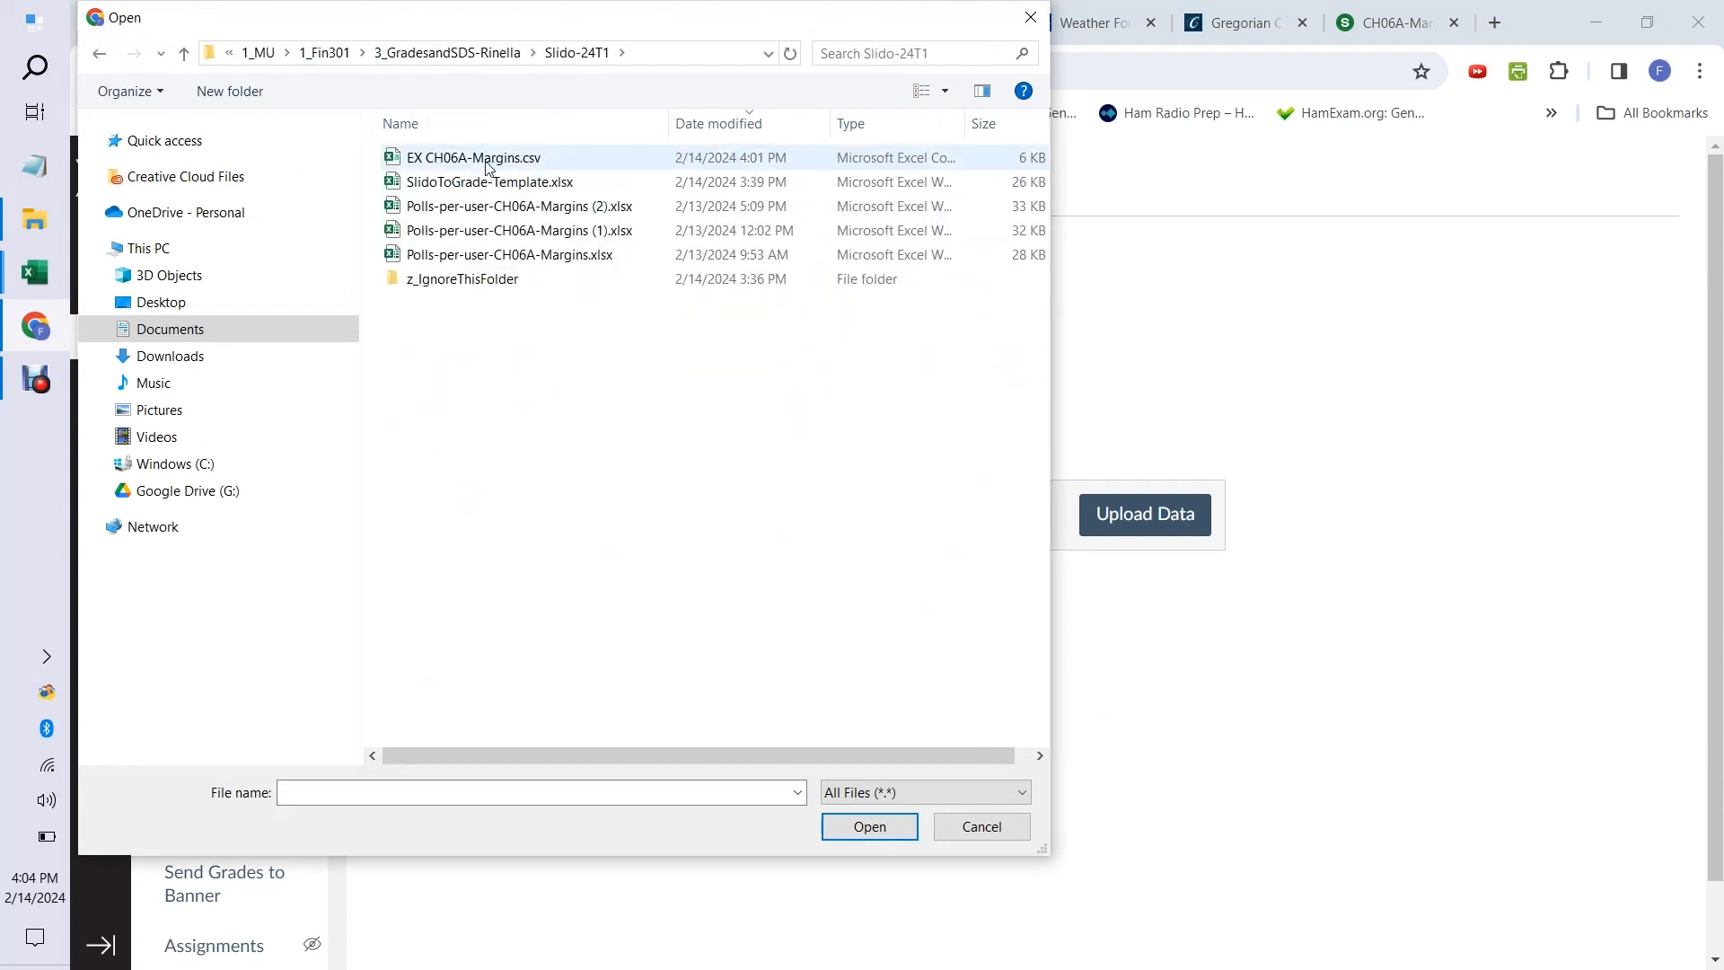
pyautogui.click(485, 161)
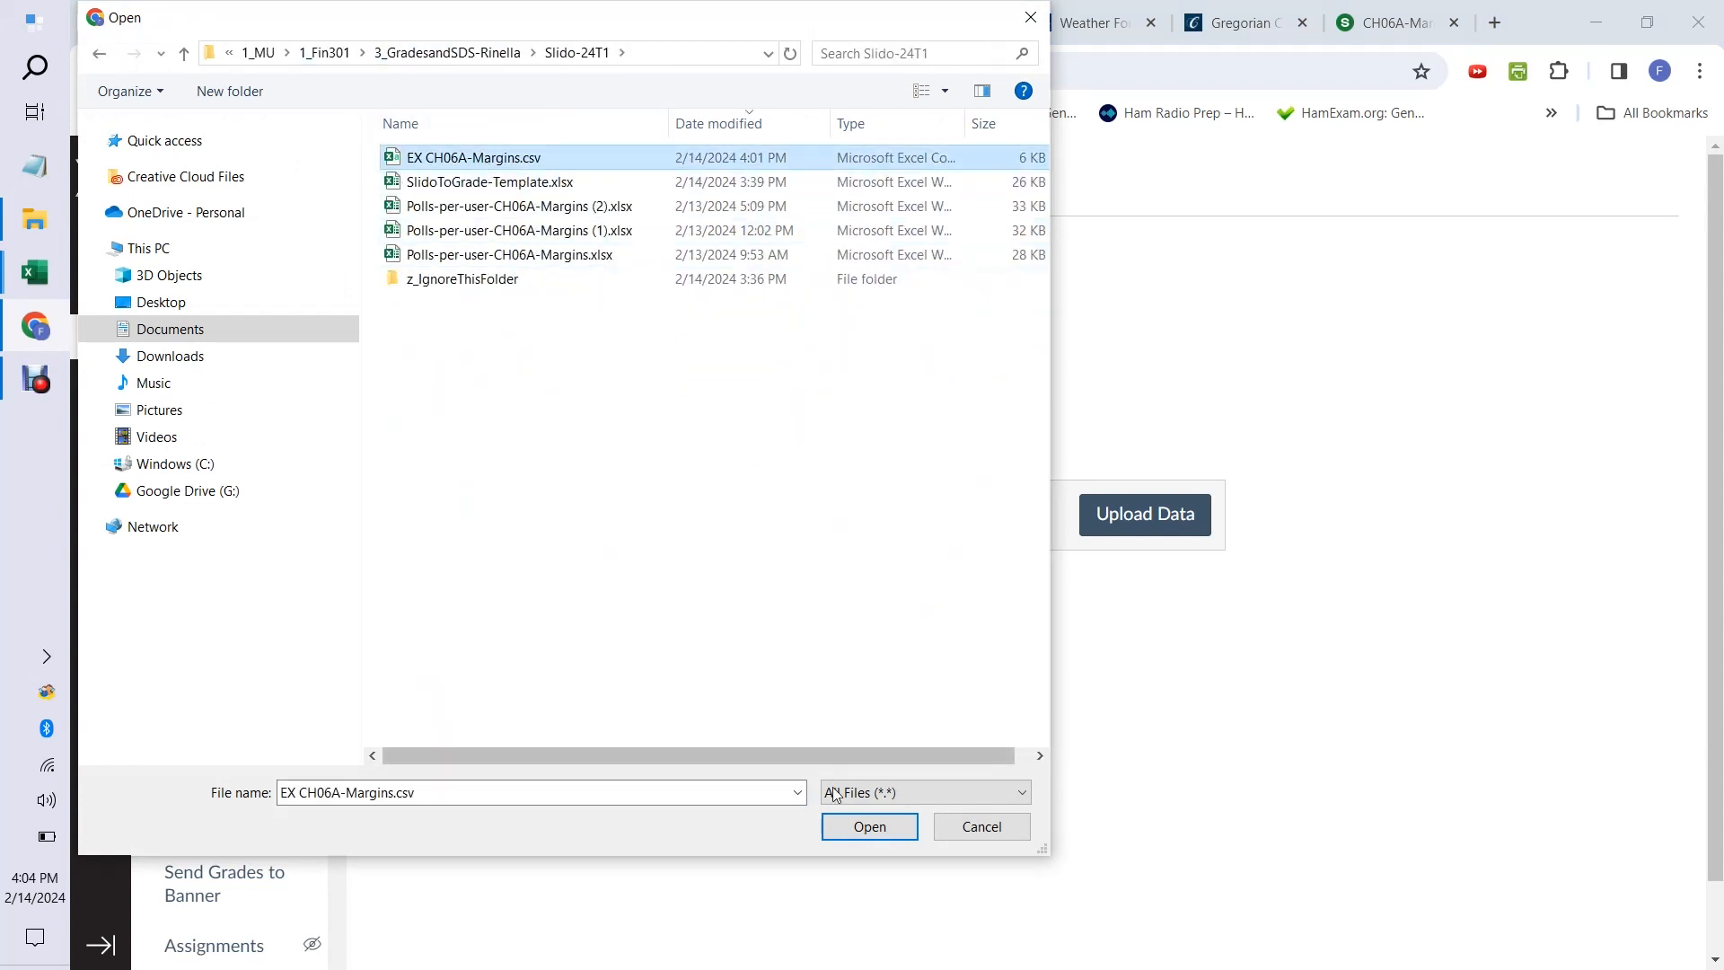
pyautogui.click(867, 824)
pyautogui.click(1142, 533)
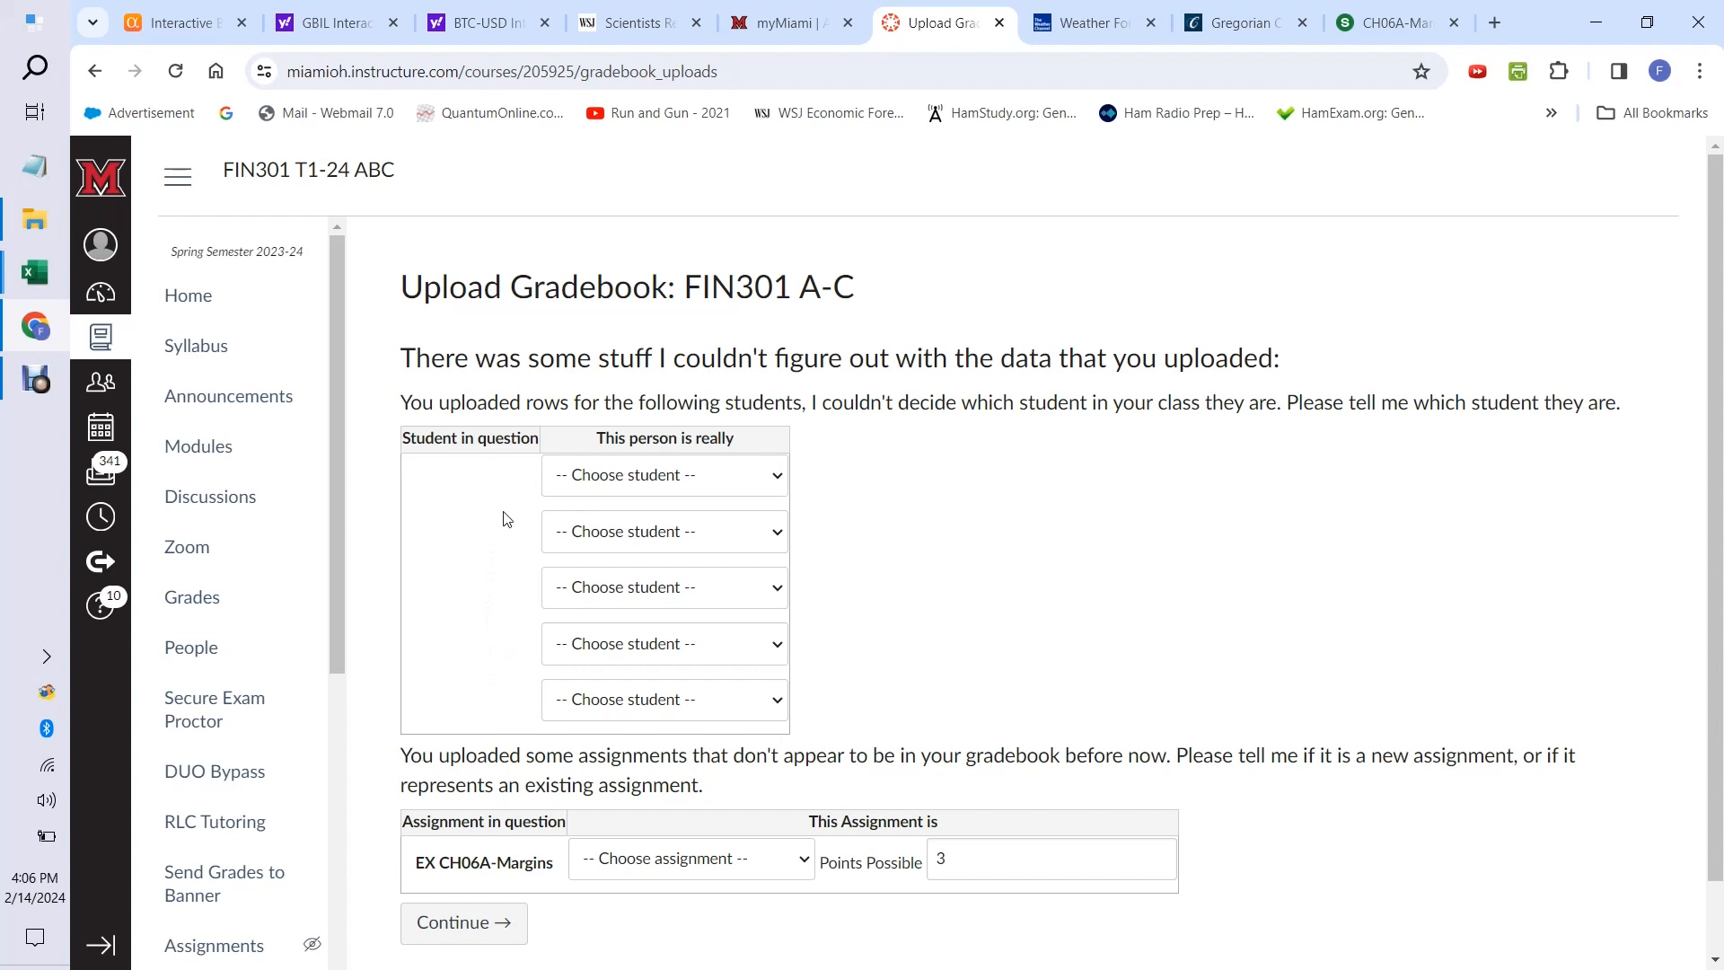
# Mark the unmatched student rows in the upload as "Not in my class, Ignore this row.".
pyautogui.click(774, 478)
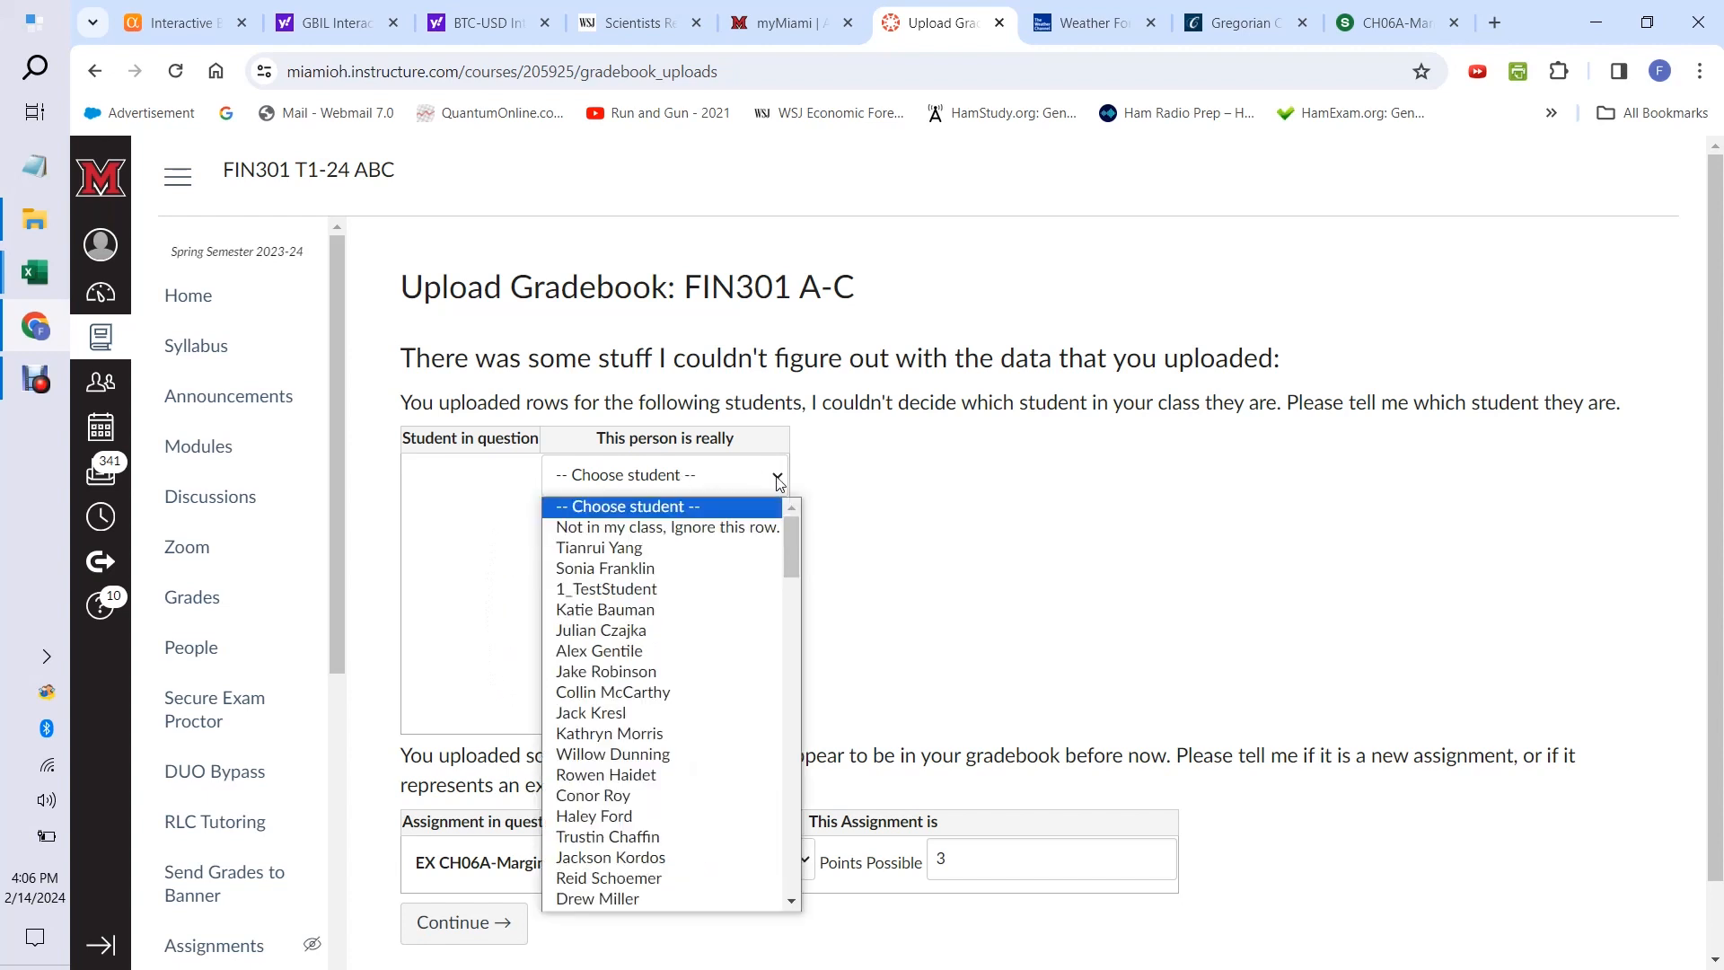
pyautogui.click(747, 528)
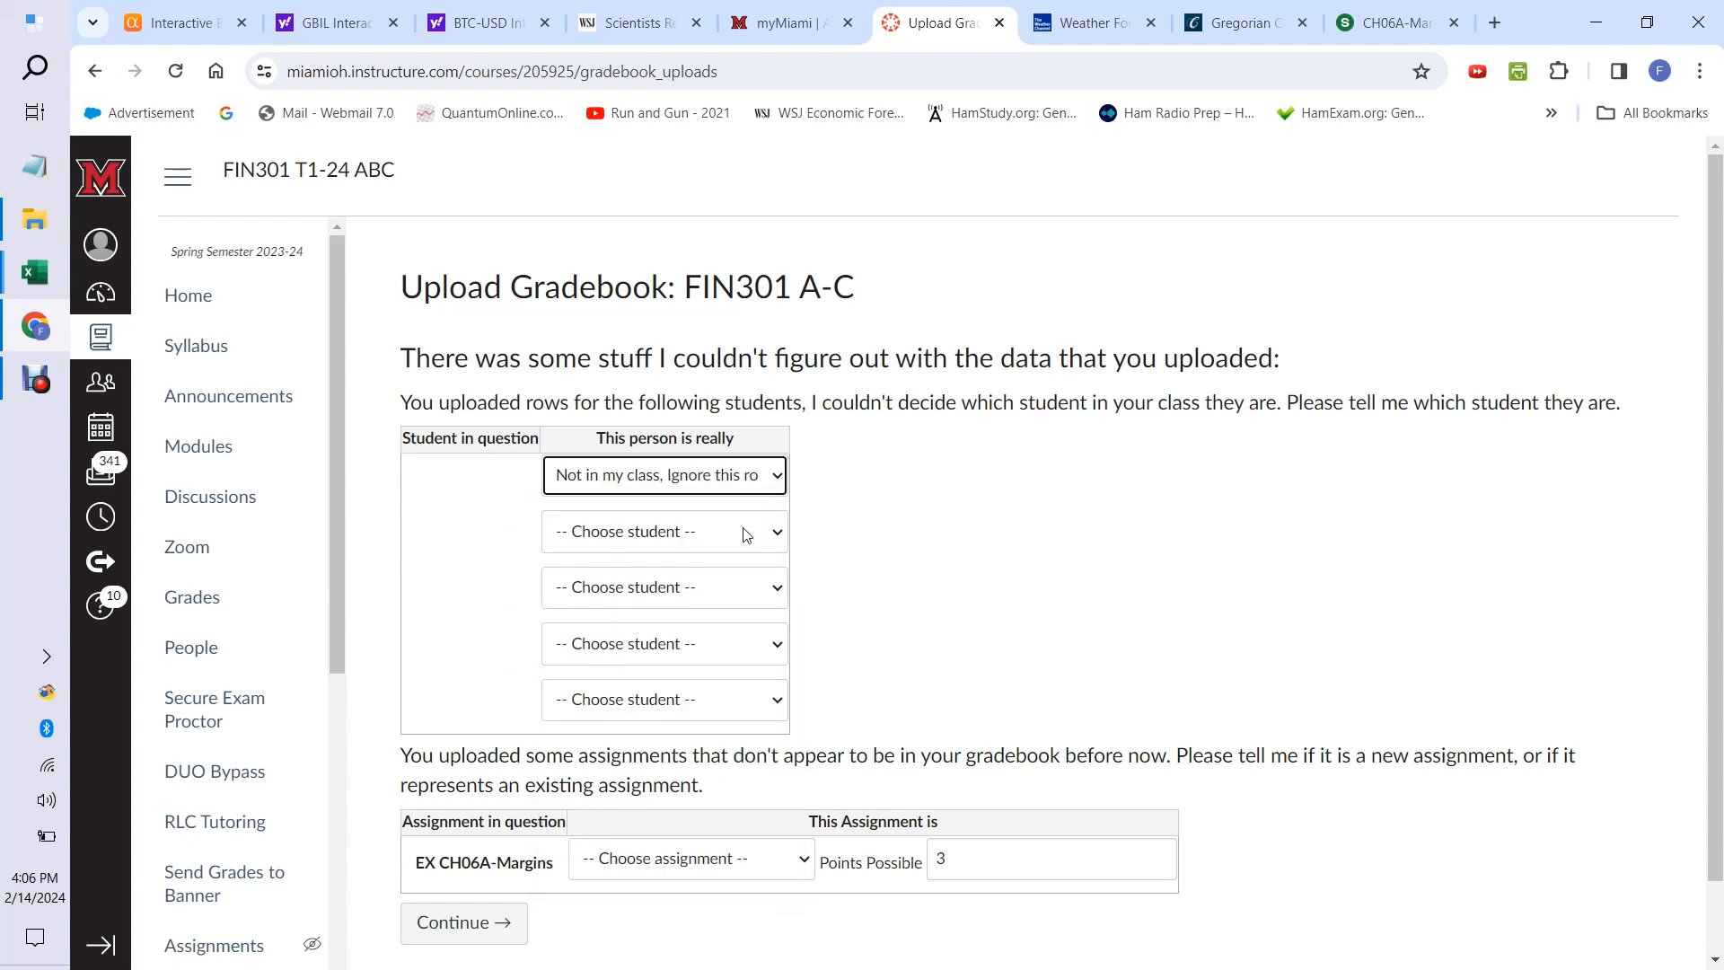
pyautogui.click(776, 534)
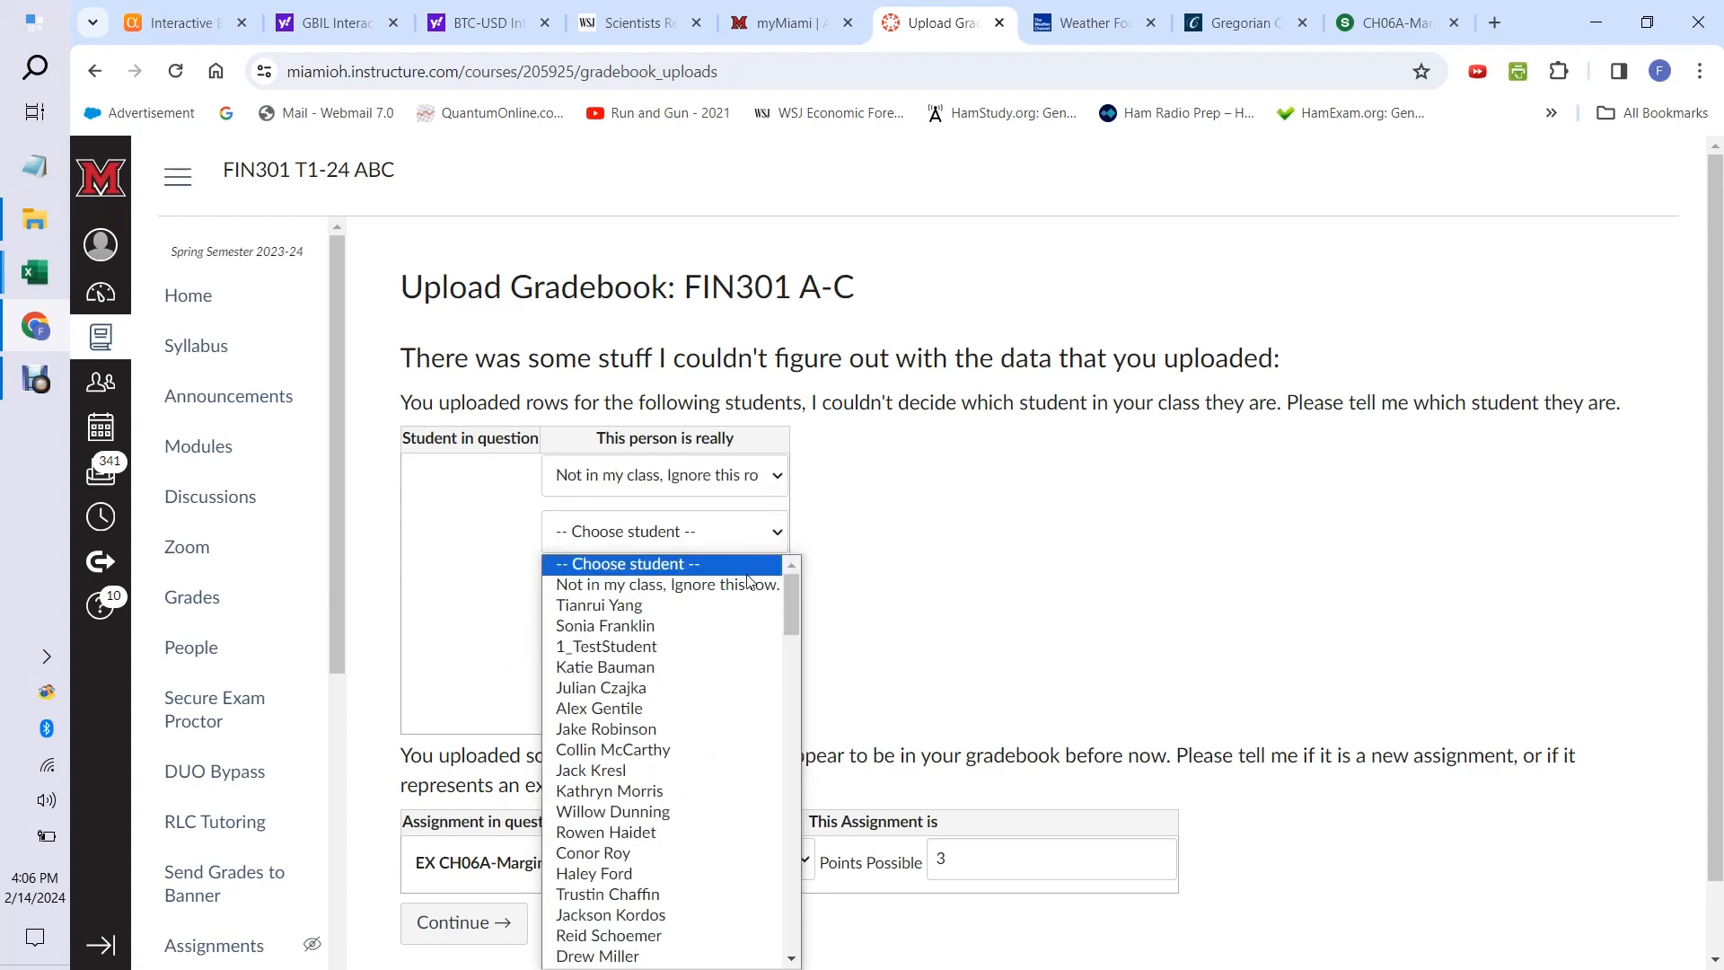
pyautogui.click(751, 584)
pyautogui.click(744, 588)
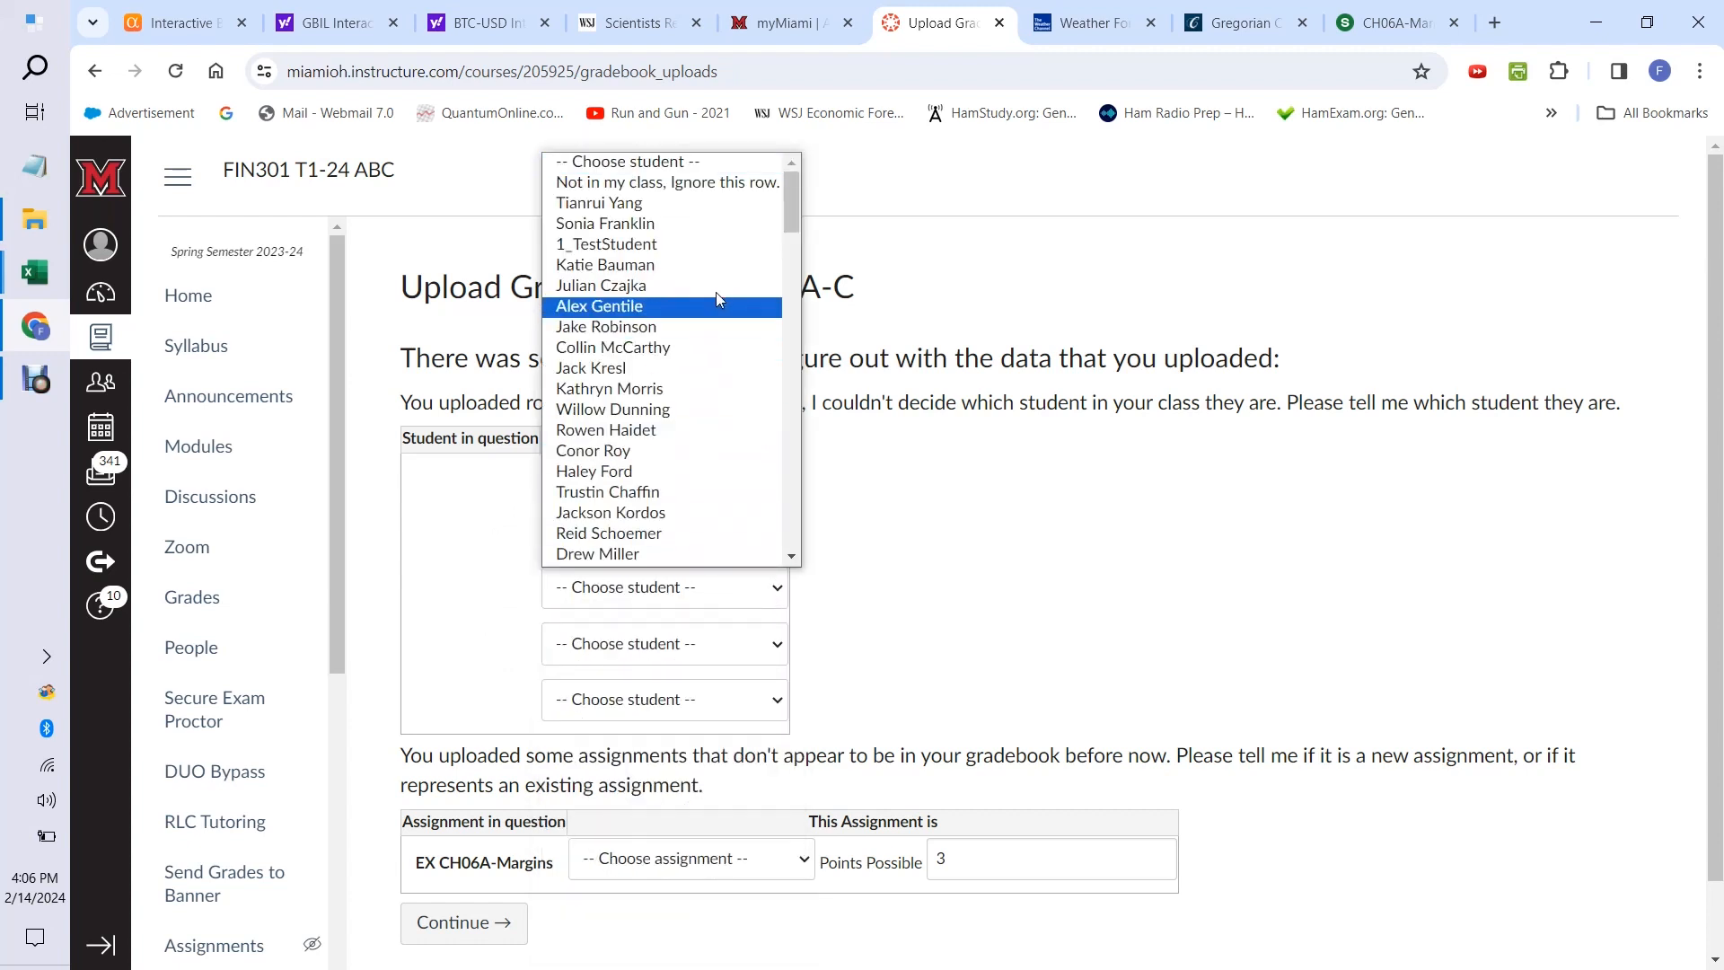
pyautogui.click(700, 183)
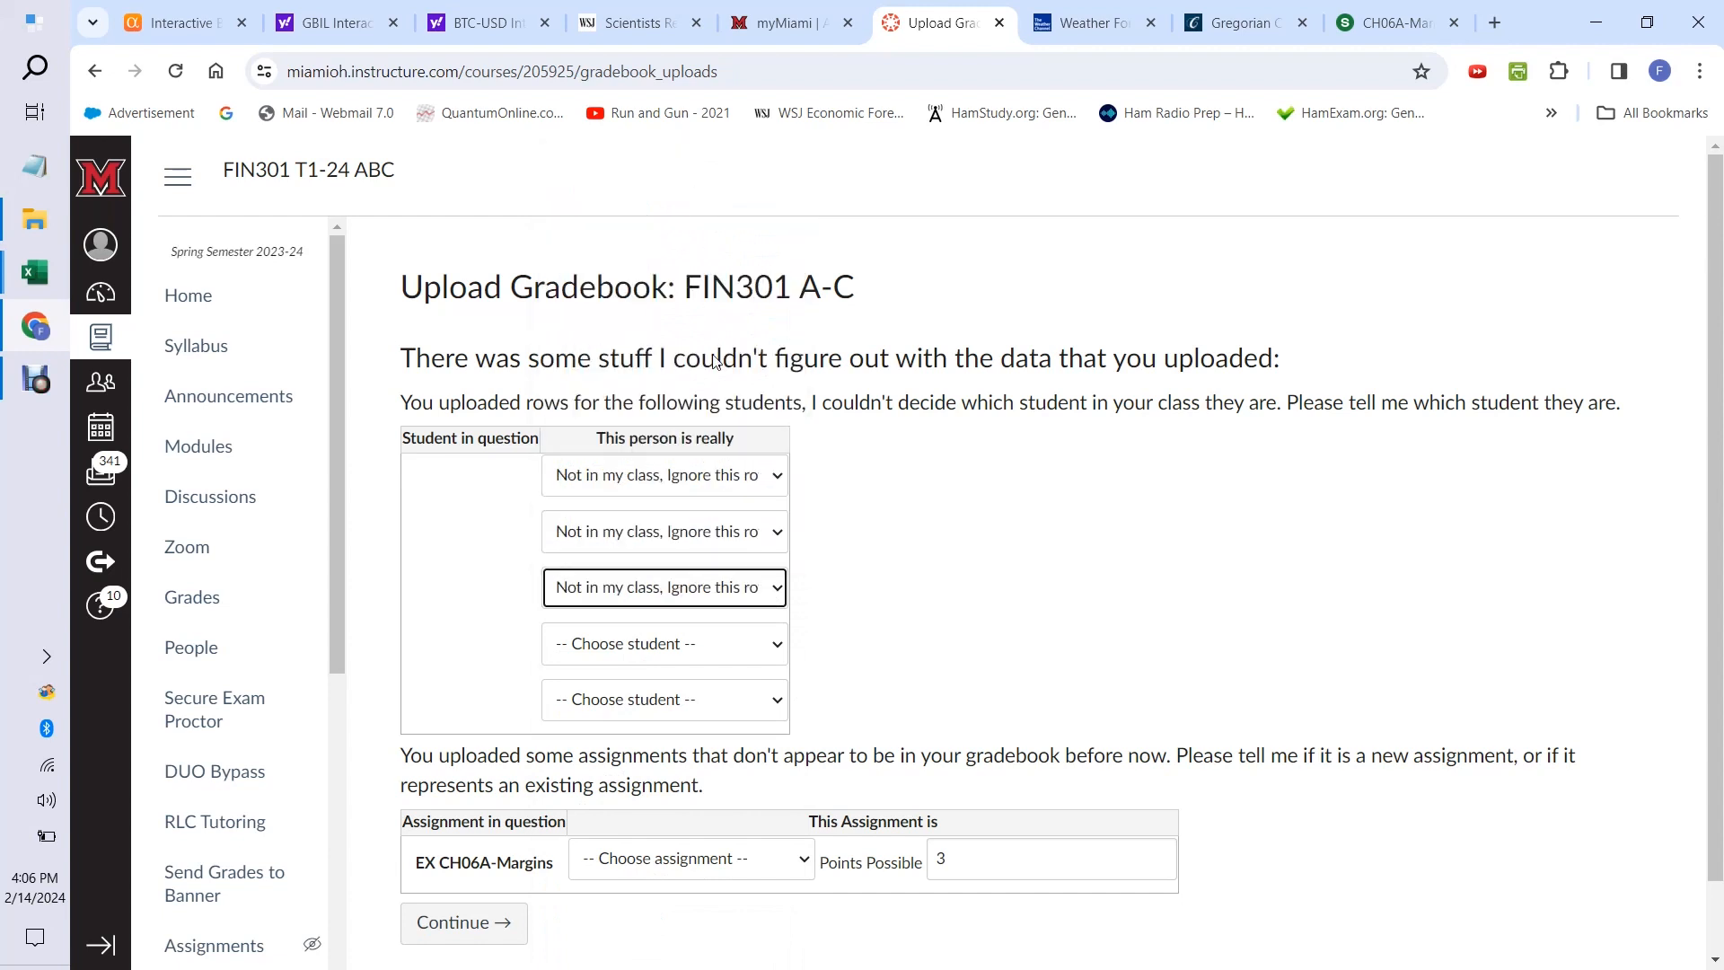
pyautogui.click(775, 645)
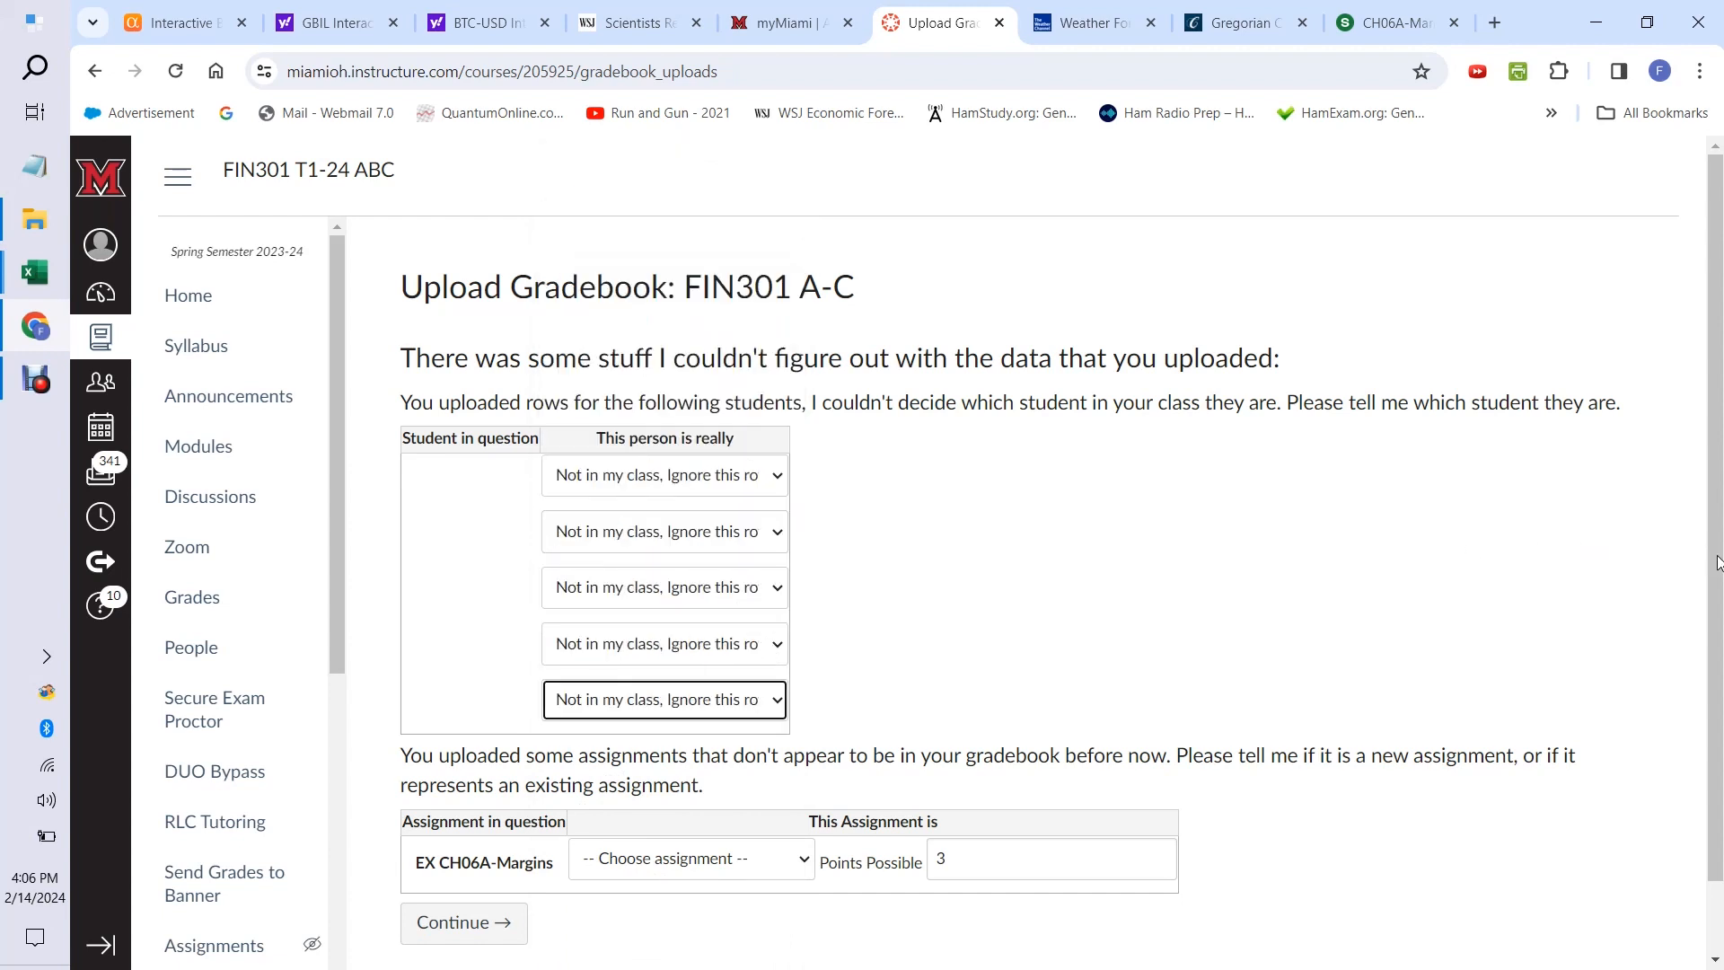
# Designate EX CH06A-Margins as a new assignment and continue to the grade change preview.
pyautogui.moveTo(1717, 563); pyautogui.dragTo(1719, 676)
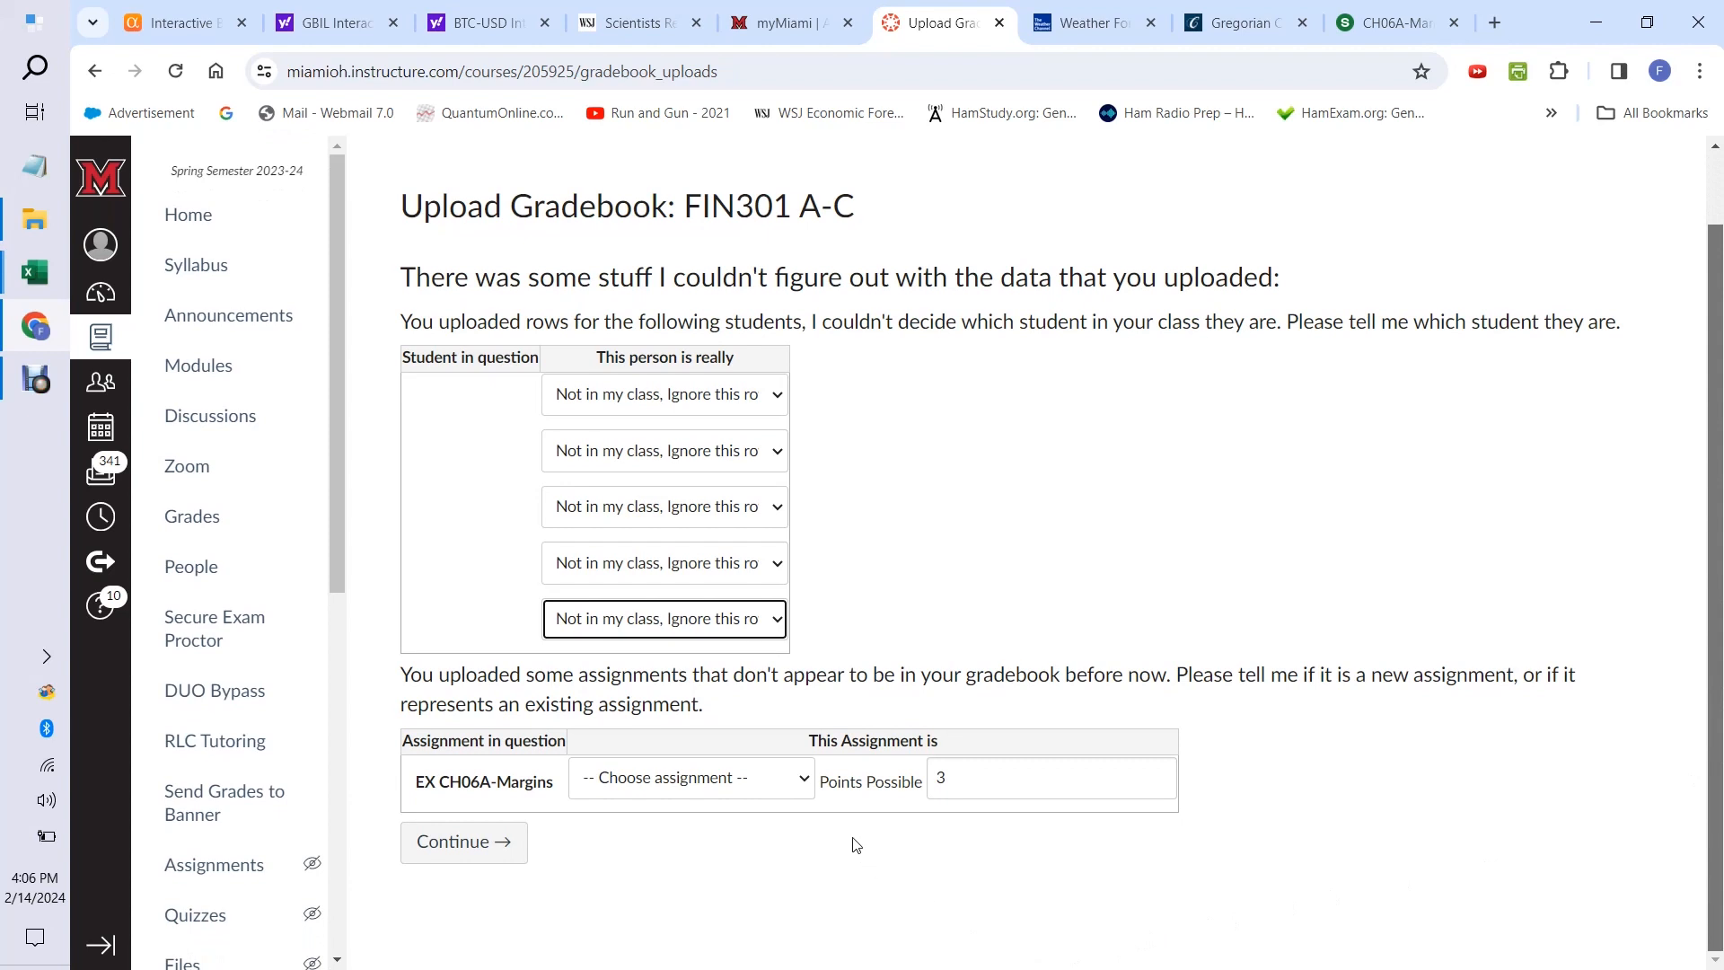
pyautogui.click(805, 782)
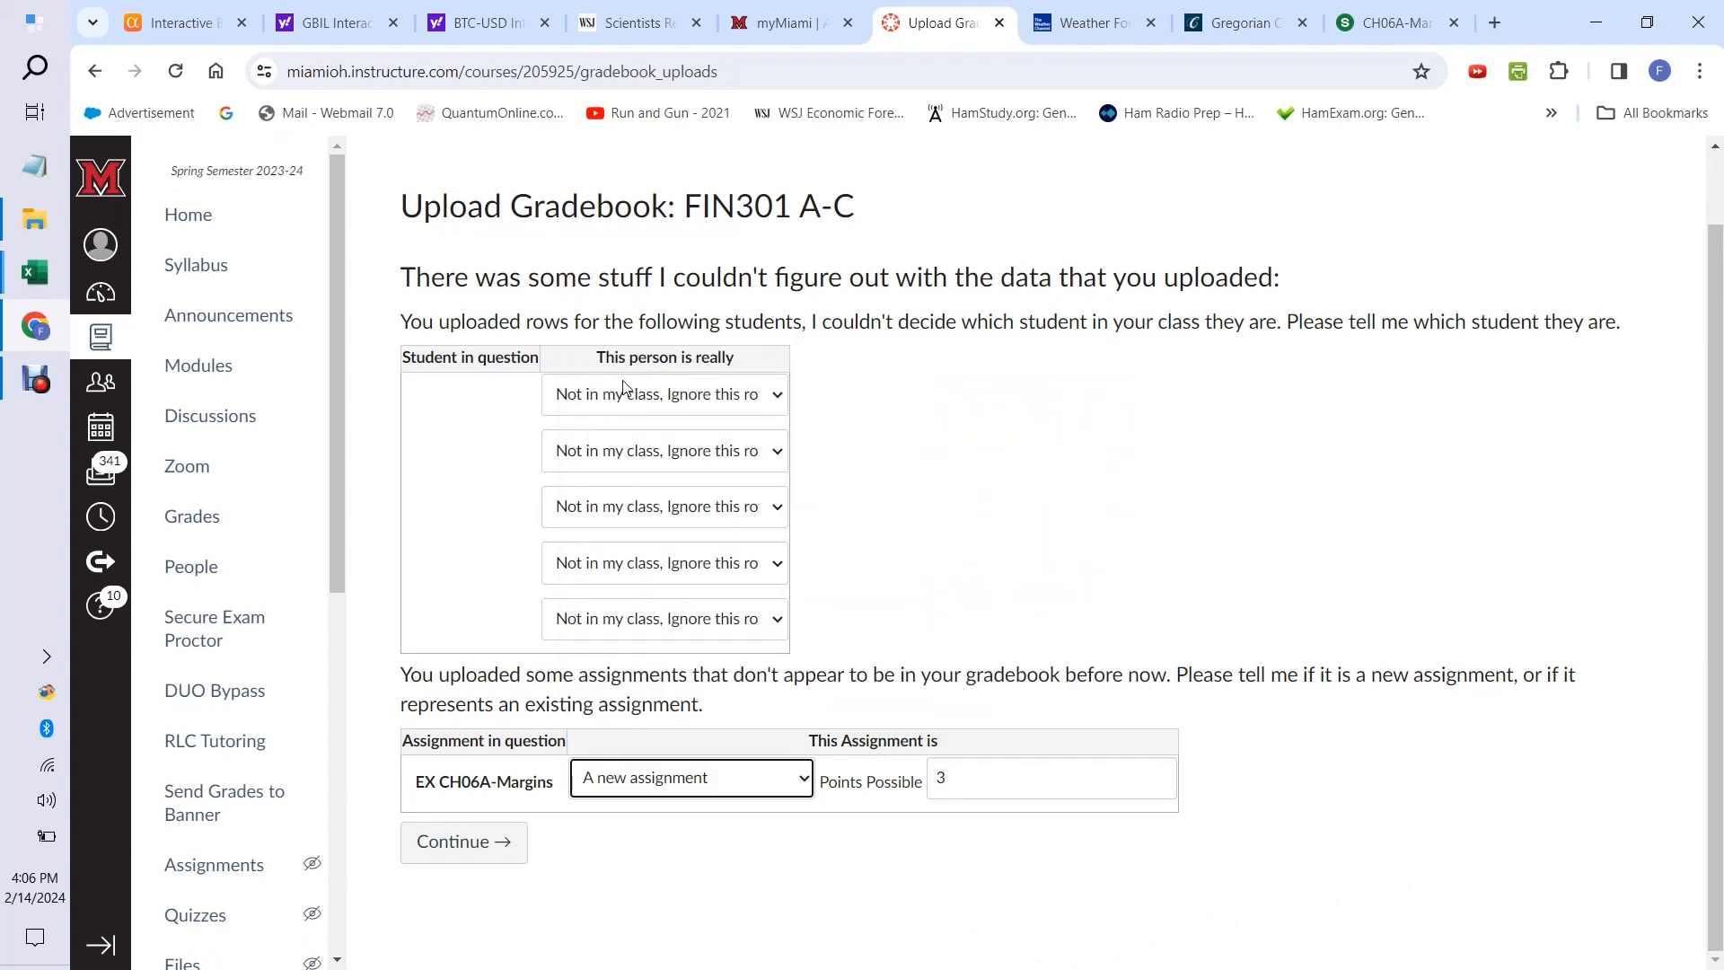
pyautogui.click(625, 375)
pyautogui.click(481, 841)
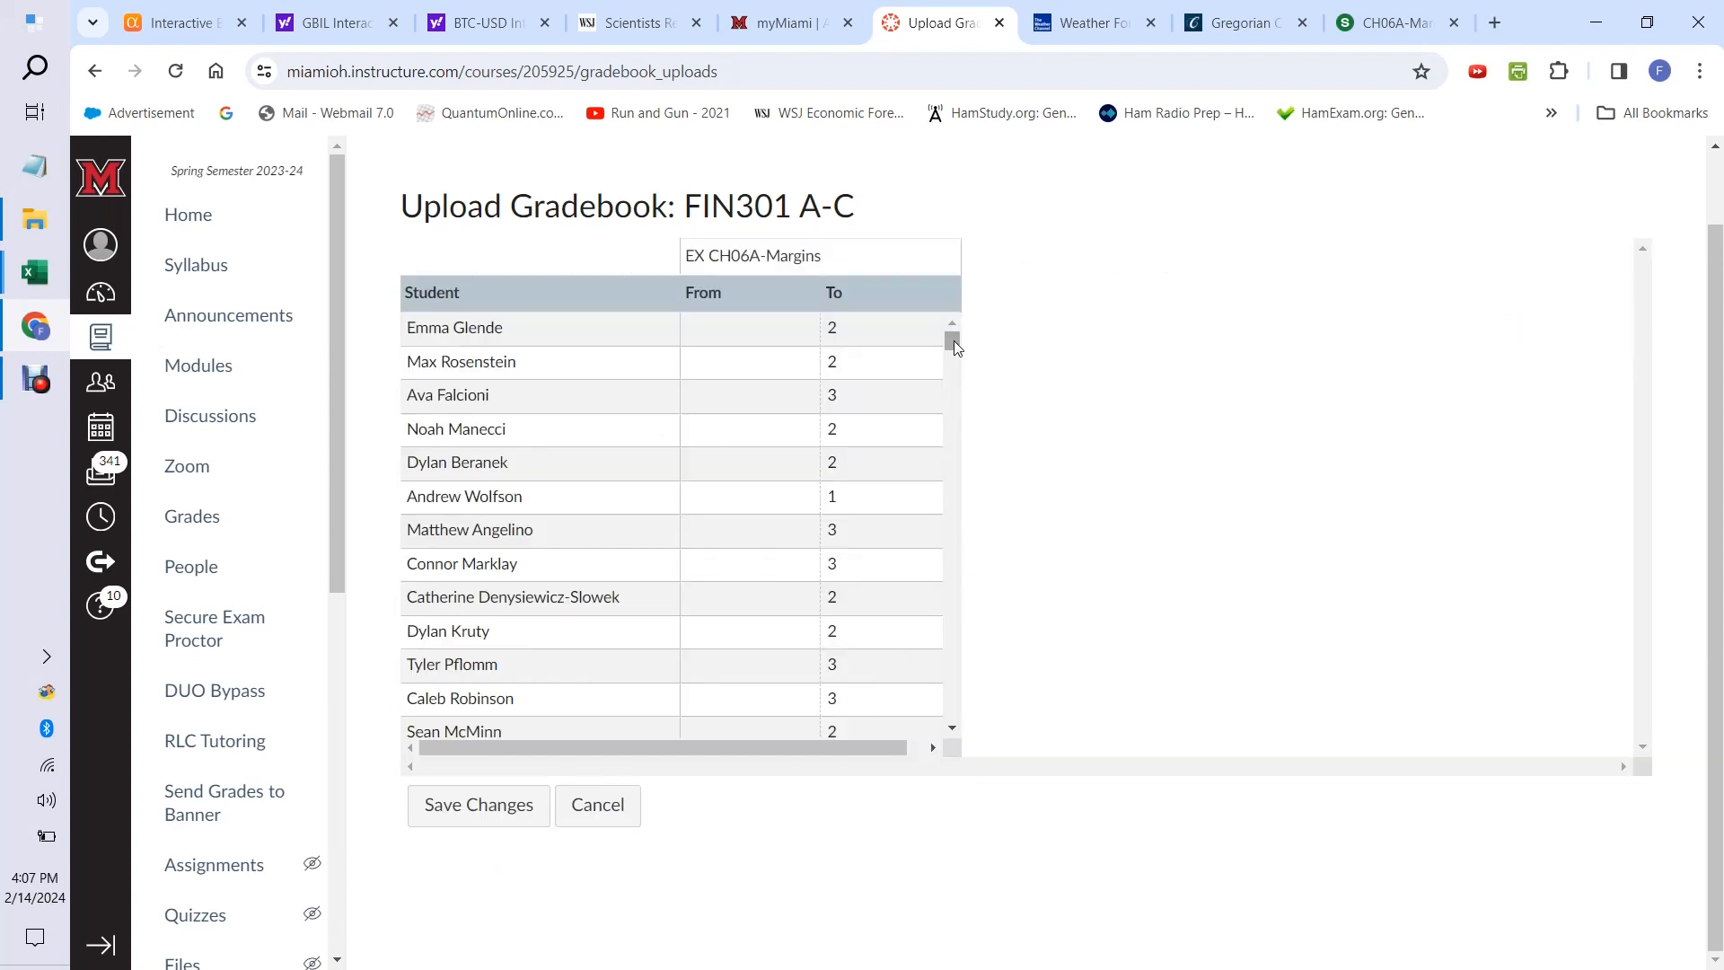
# Check the uploaded EX CH06A-Margins scores through the last student, and save the changes to the gradebook.
pyautogui.moveTo(953, 341); pyautogui.dragTo(945, 724)
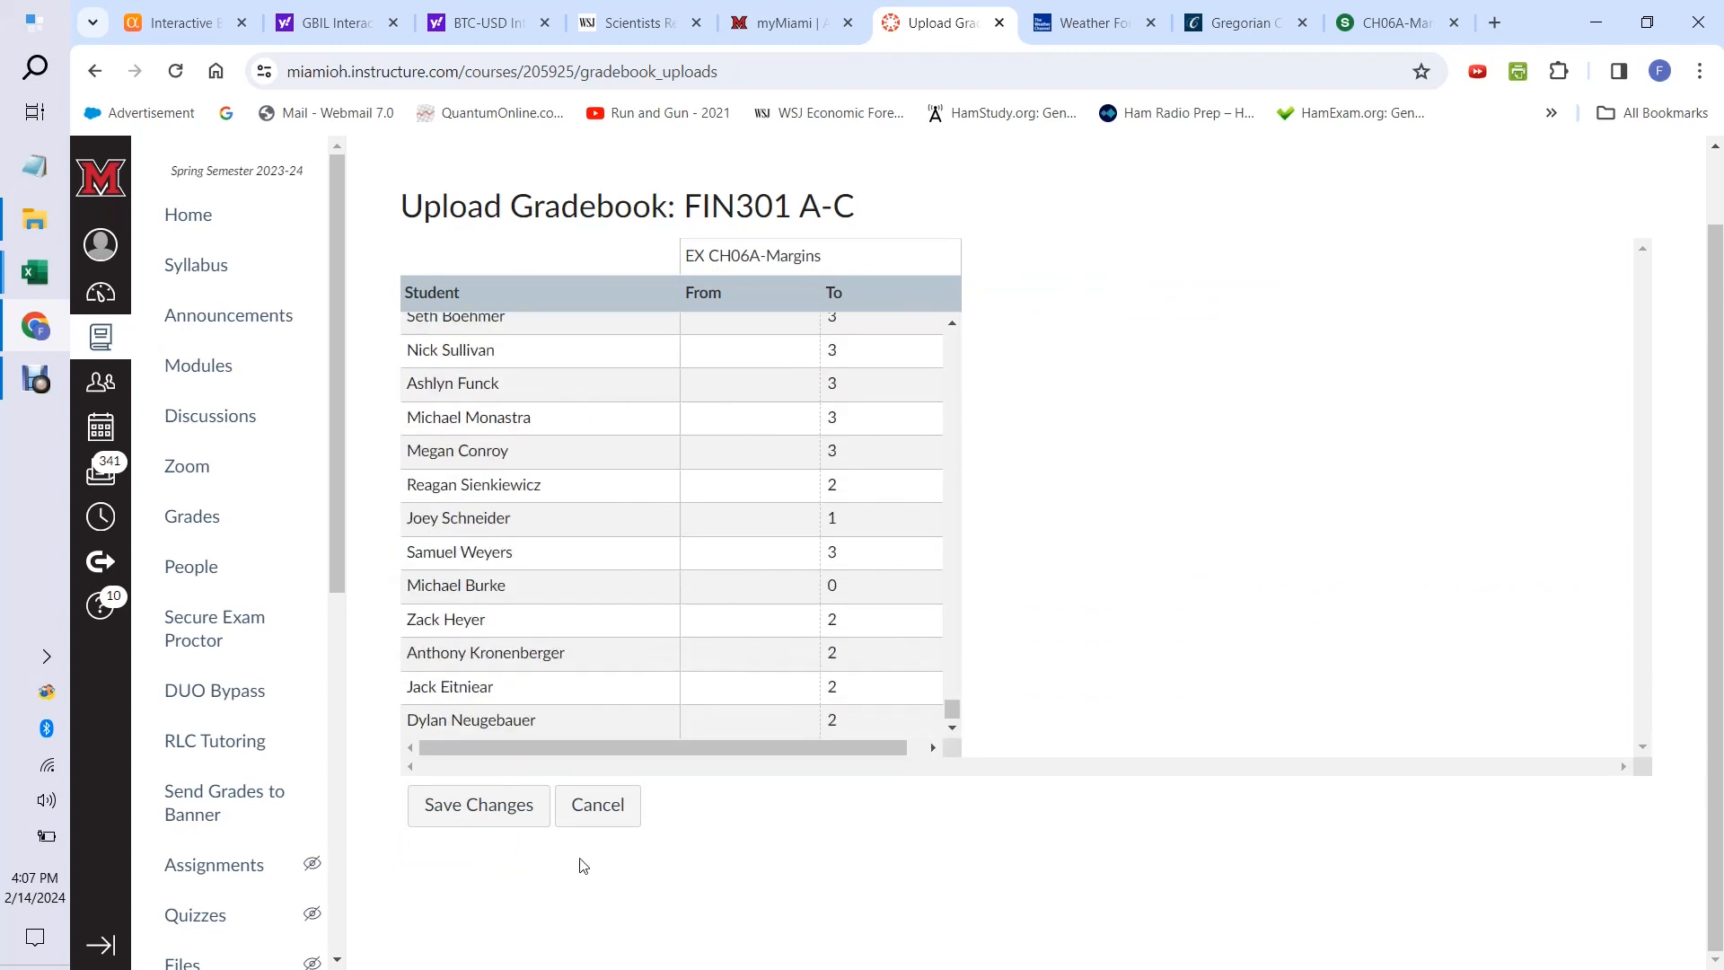
pyautogui.click(497, 817)
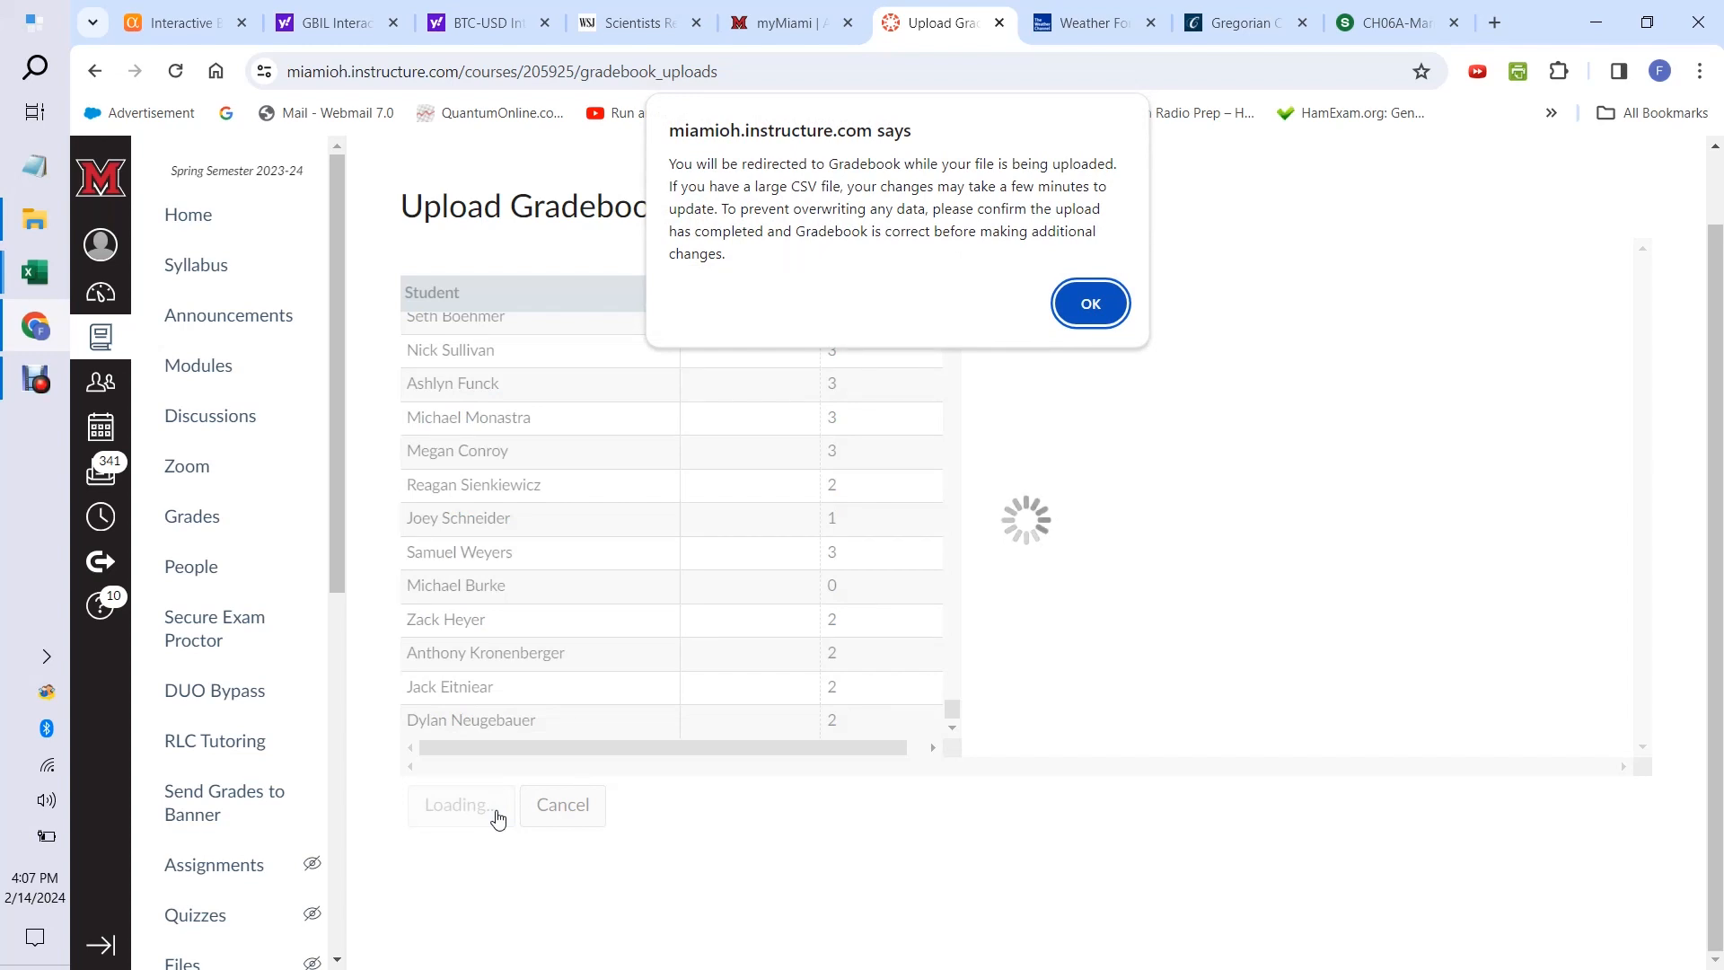
pyautogui.click(1086, 303)
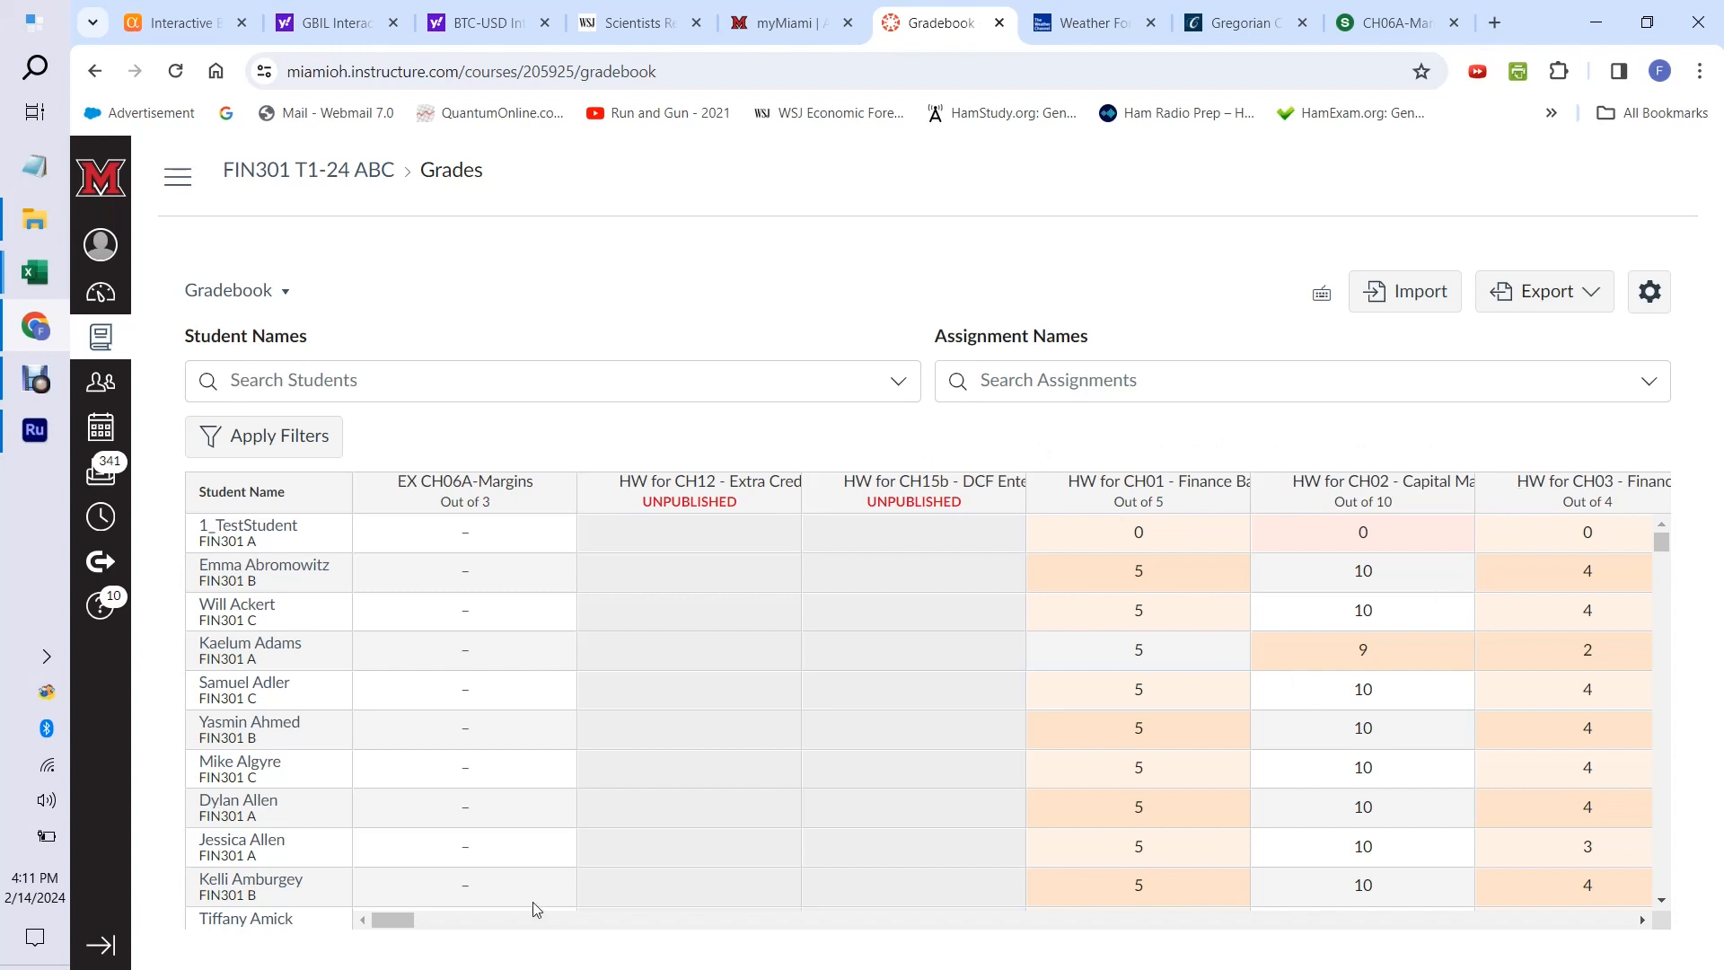
# Filter the gradebook by assignment name to show only EX CH06A-Margins.
pyautogui.moveTo(393, 919)
pyautogui.mouseDown()
pyautogui.moveTo(525, 917)
pyautogui.moveTo(381, 902)
pyautogui.mouseUp()
pyautogui.click(987, 378)
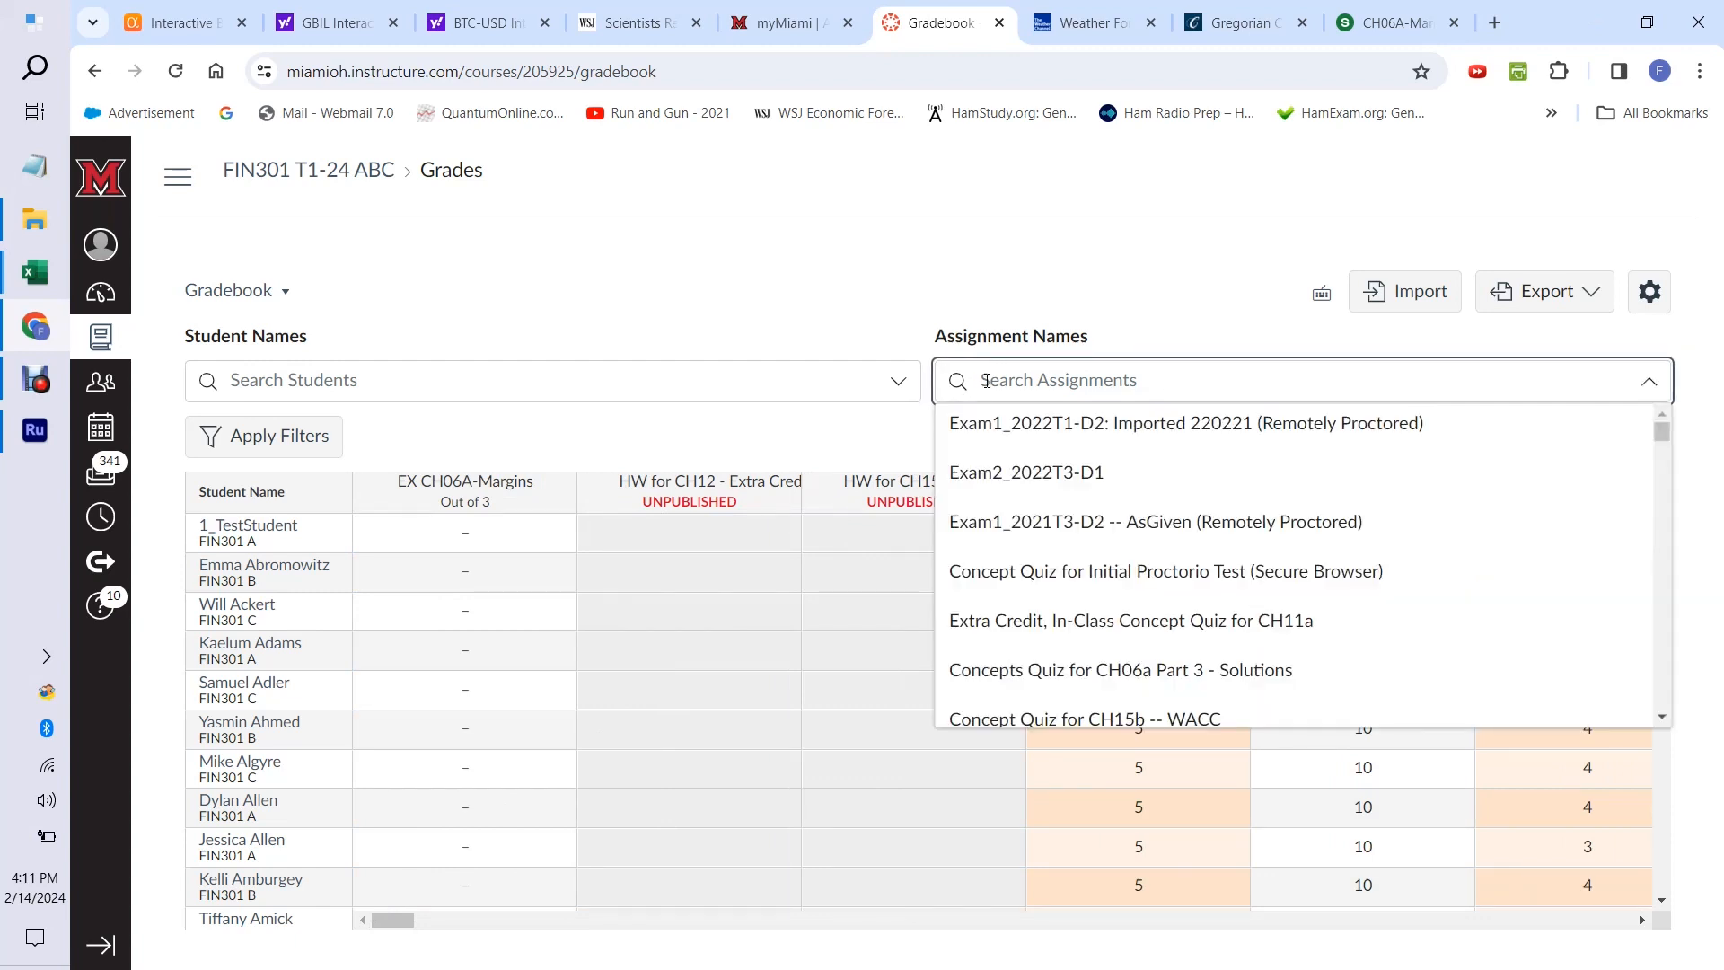
pyautogui.write('Ex')
pyautogui.press('BackSpace')
pyautogui.write('X')
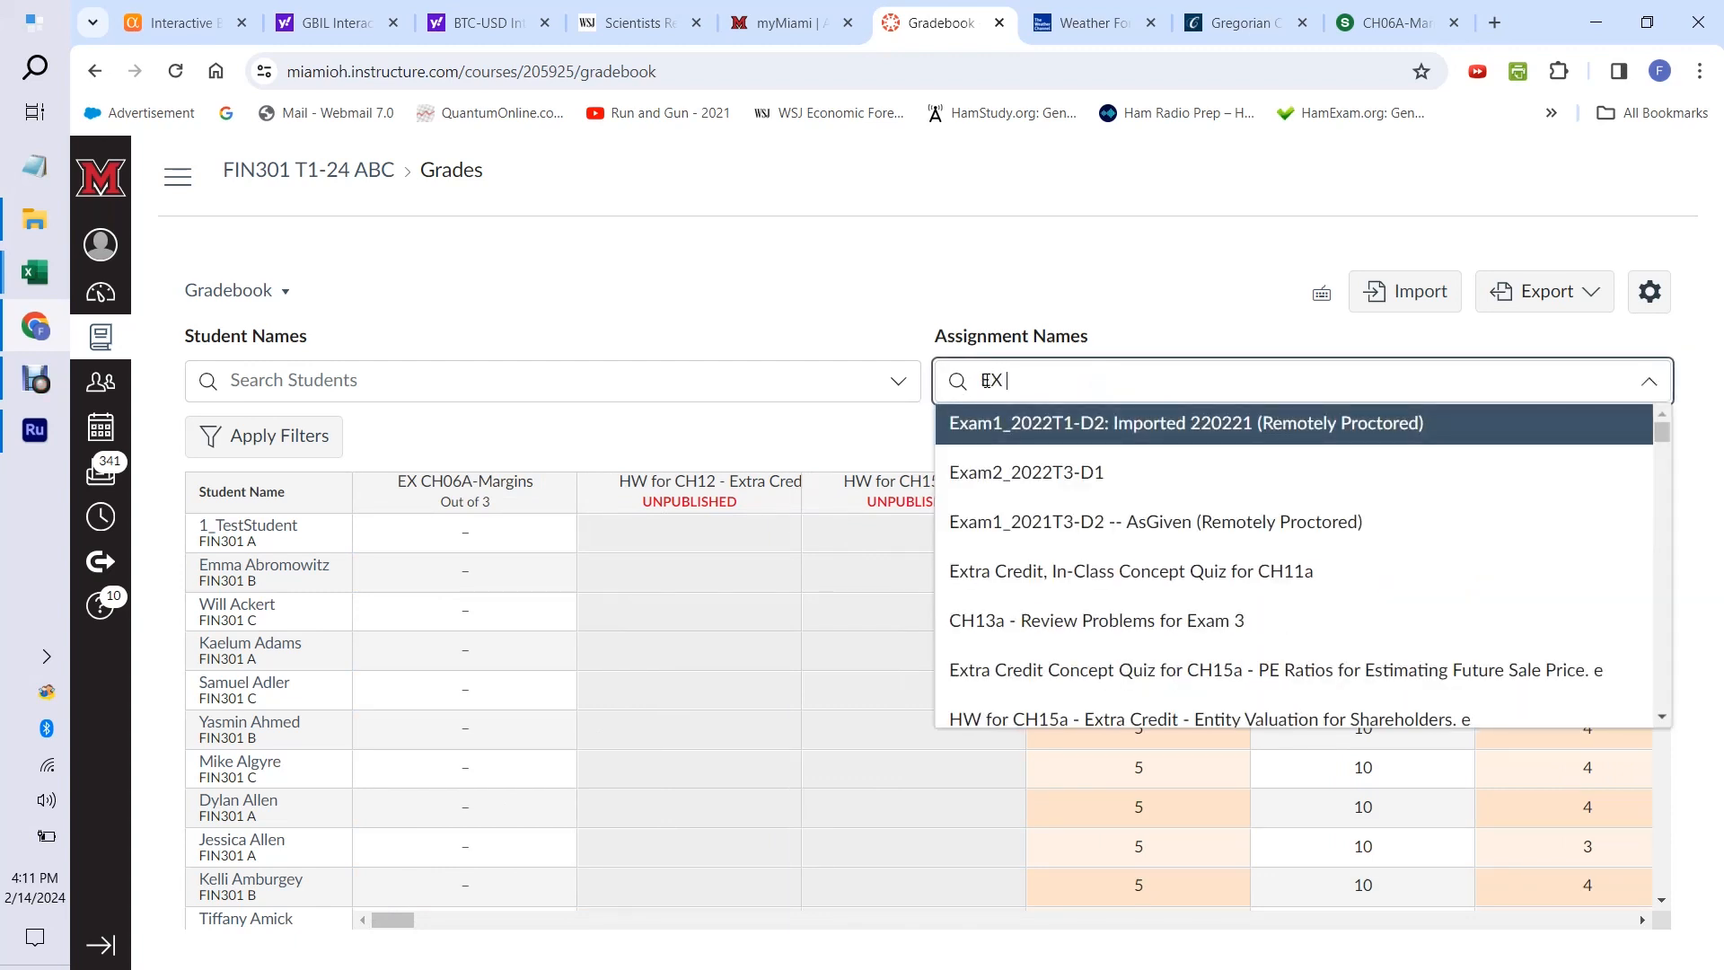
pyautogui.write(' CH')
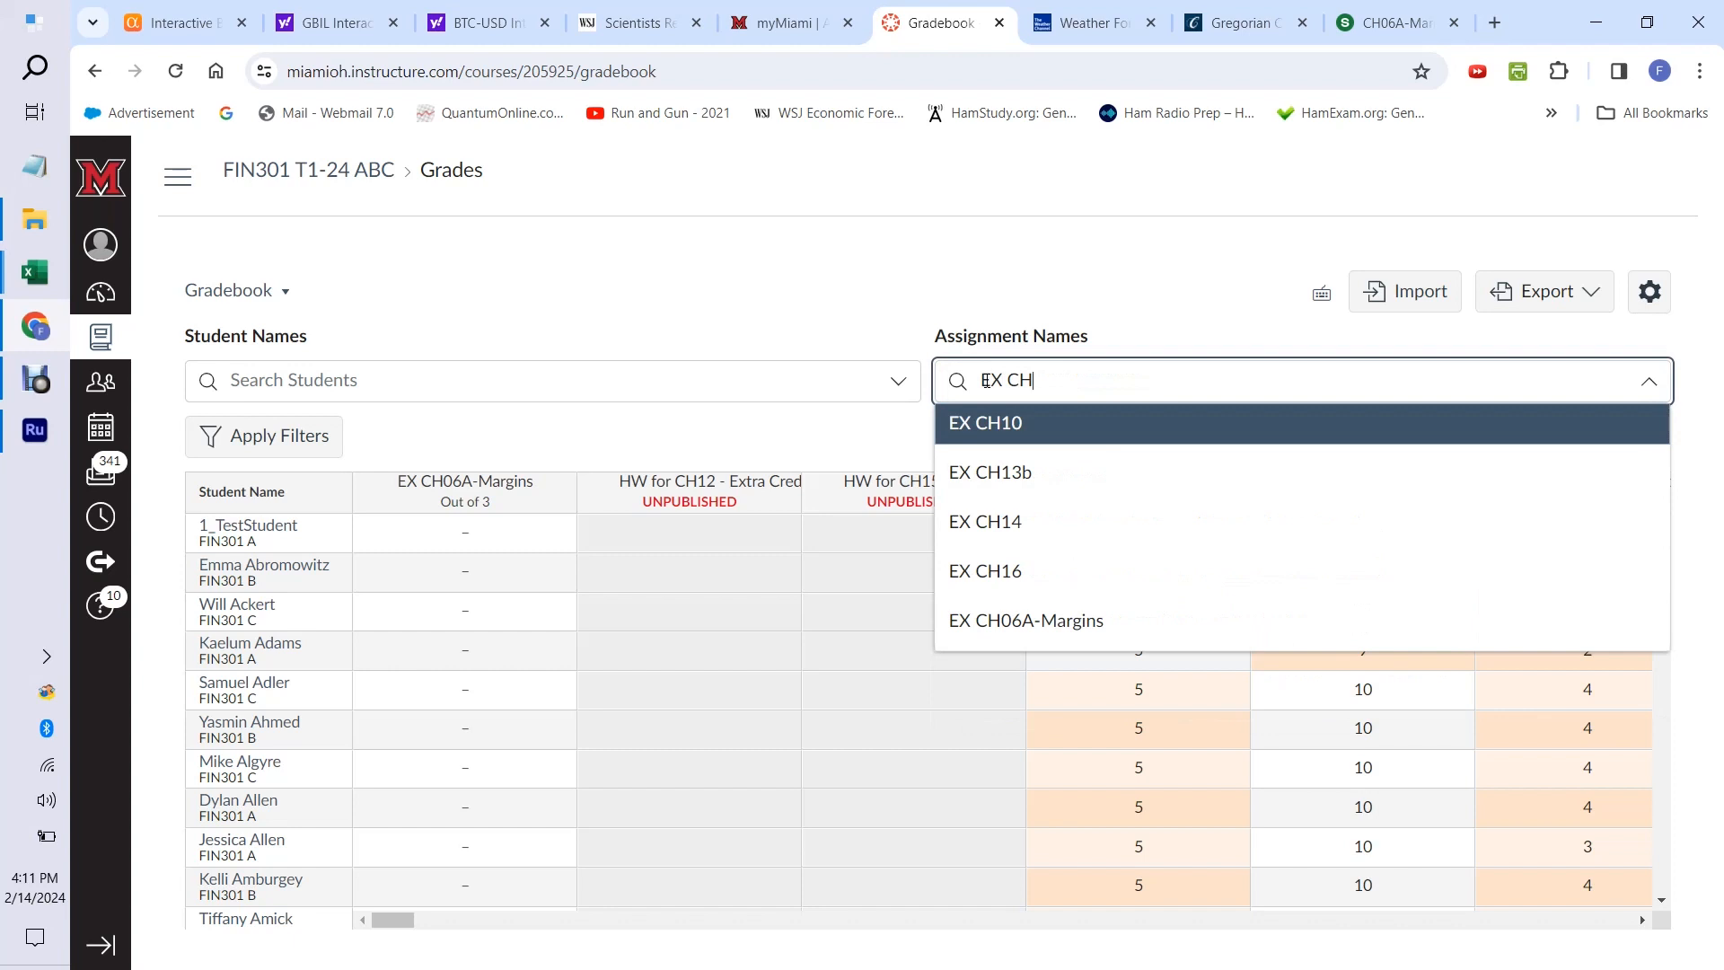
pyautogui.write('06')
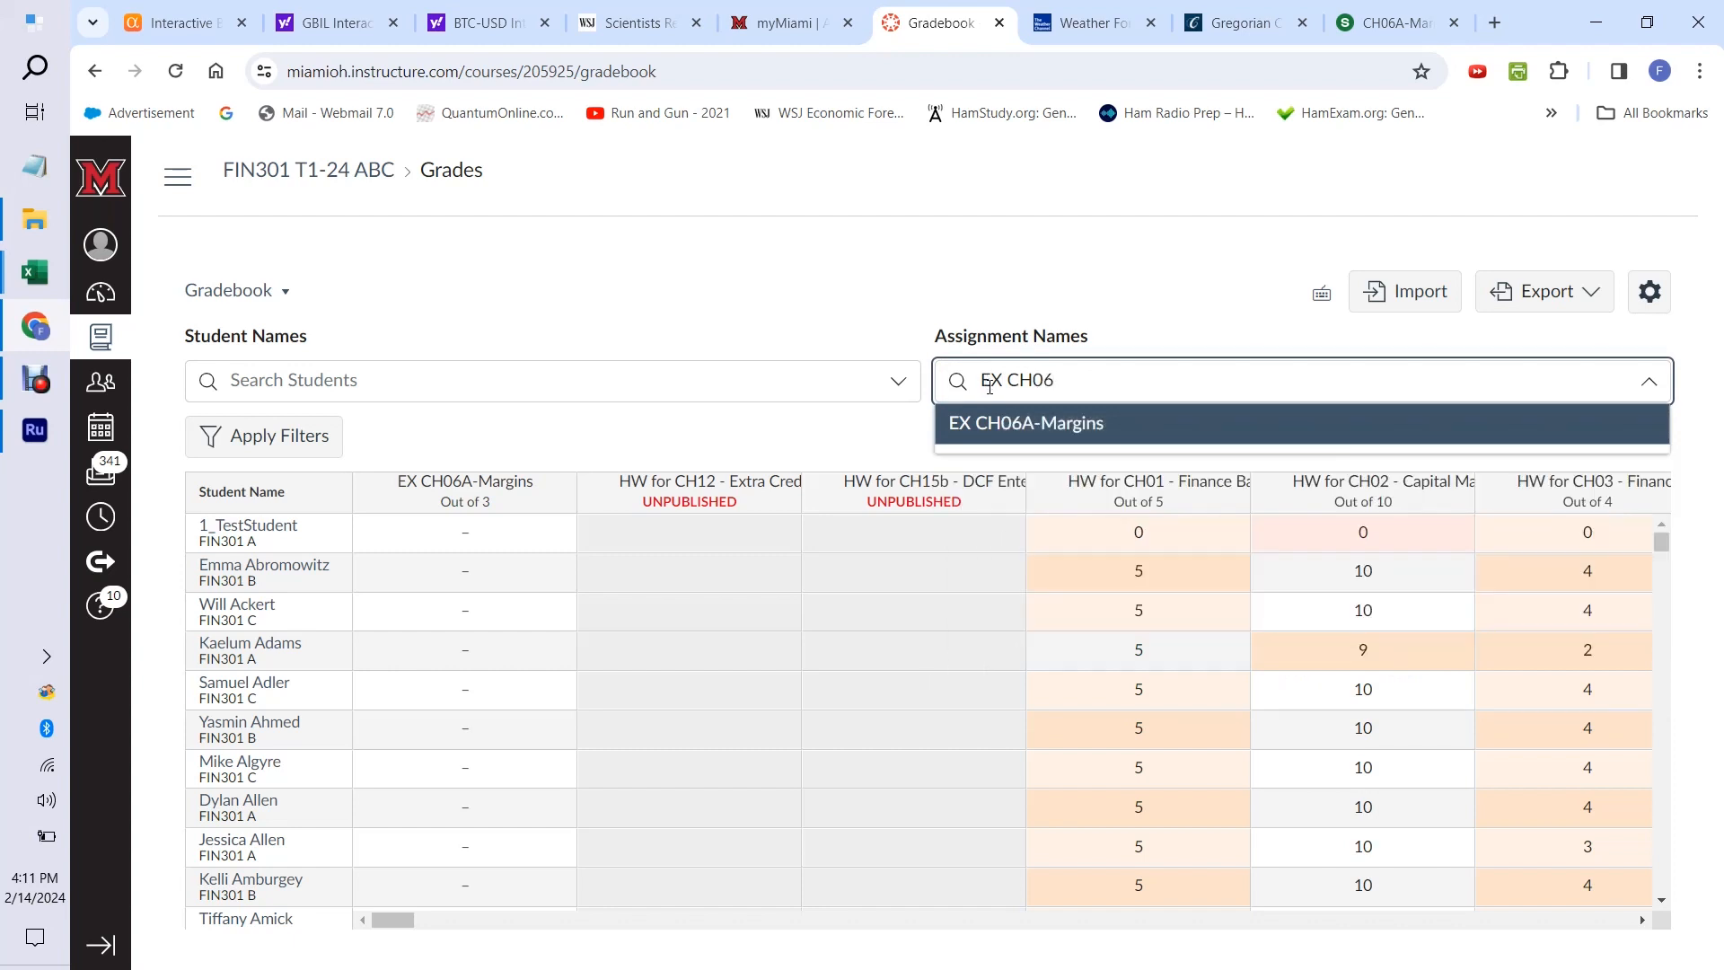
pyautogui.click(1026, 425)
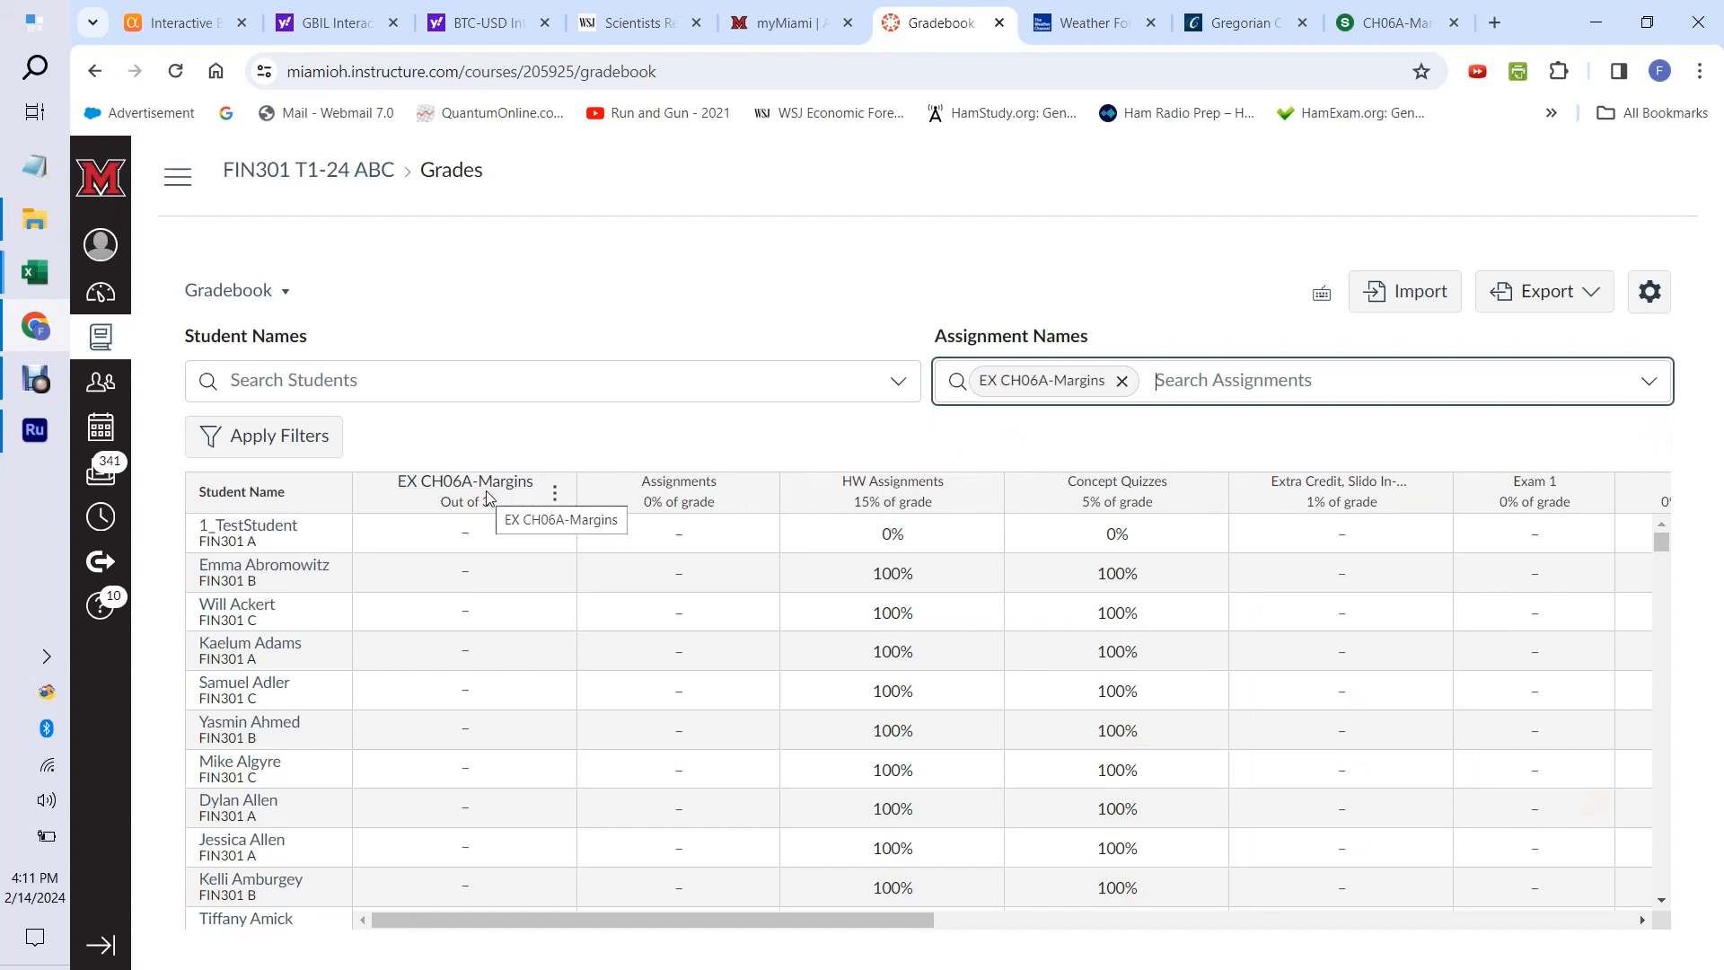
# Open the EX CH06A-Margins assignment for editing and set its assignment group to "Extra Credit, Slido In-Class Exercises".
pyautogui.click(555, 496)
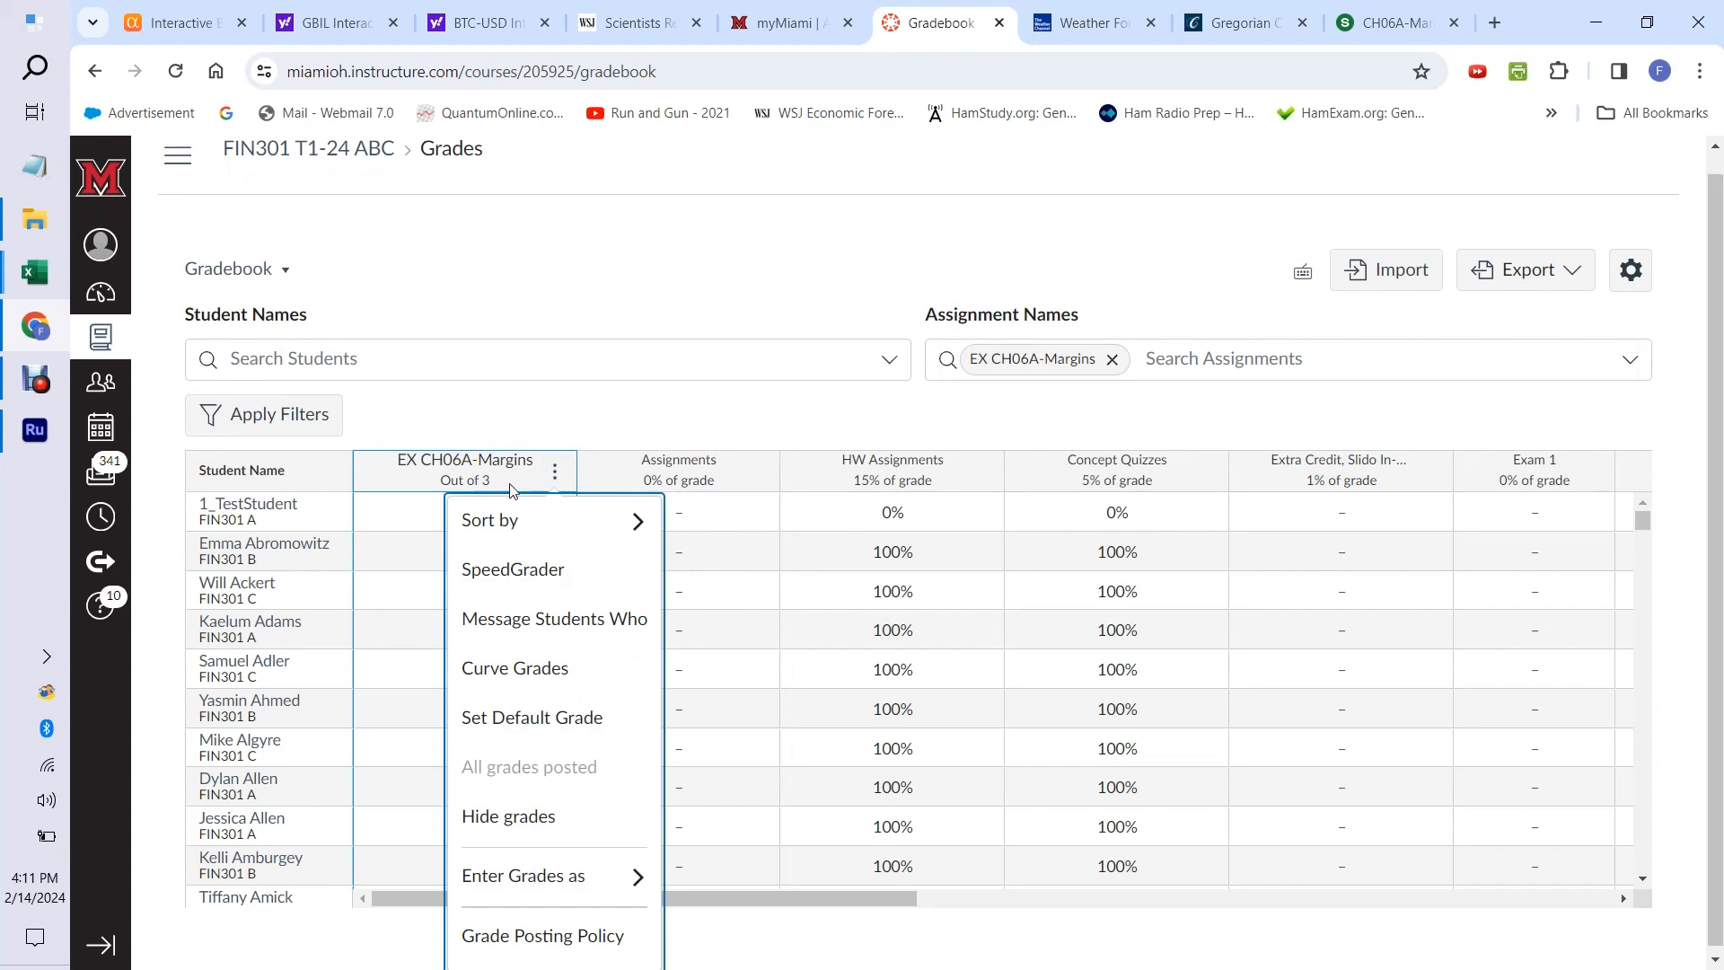
pyautogui.click(494, 431)
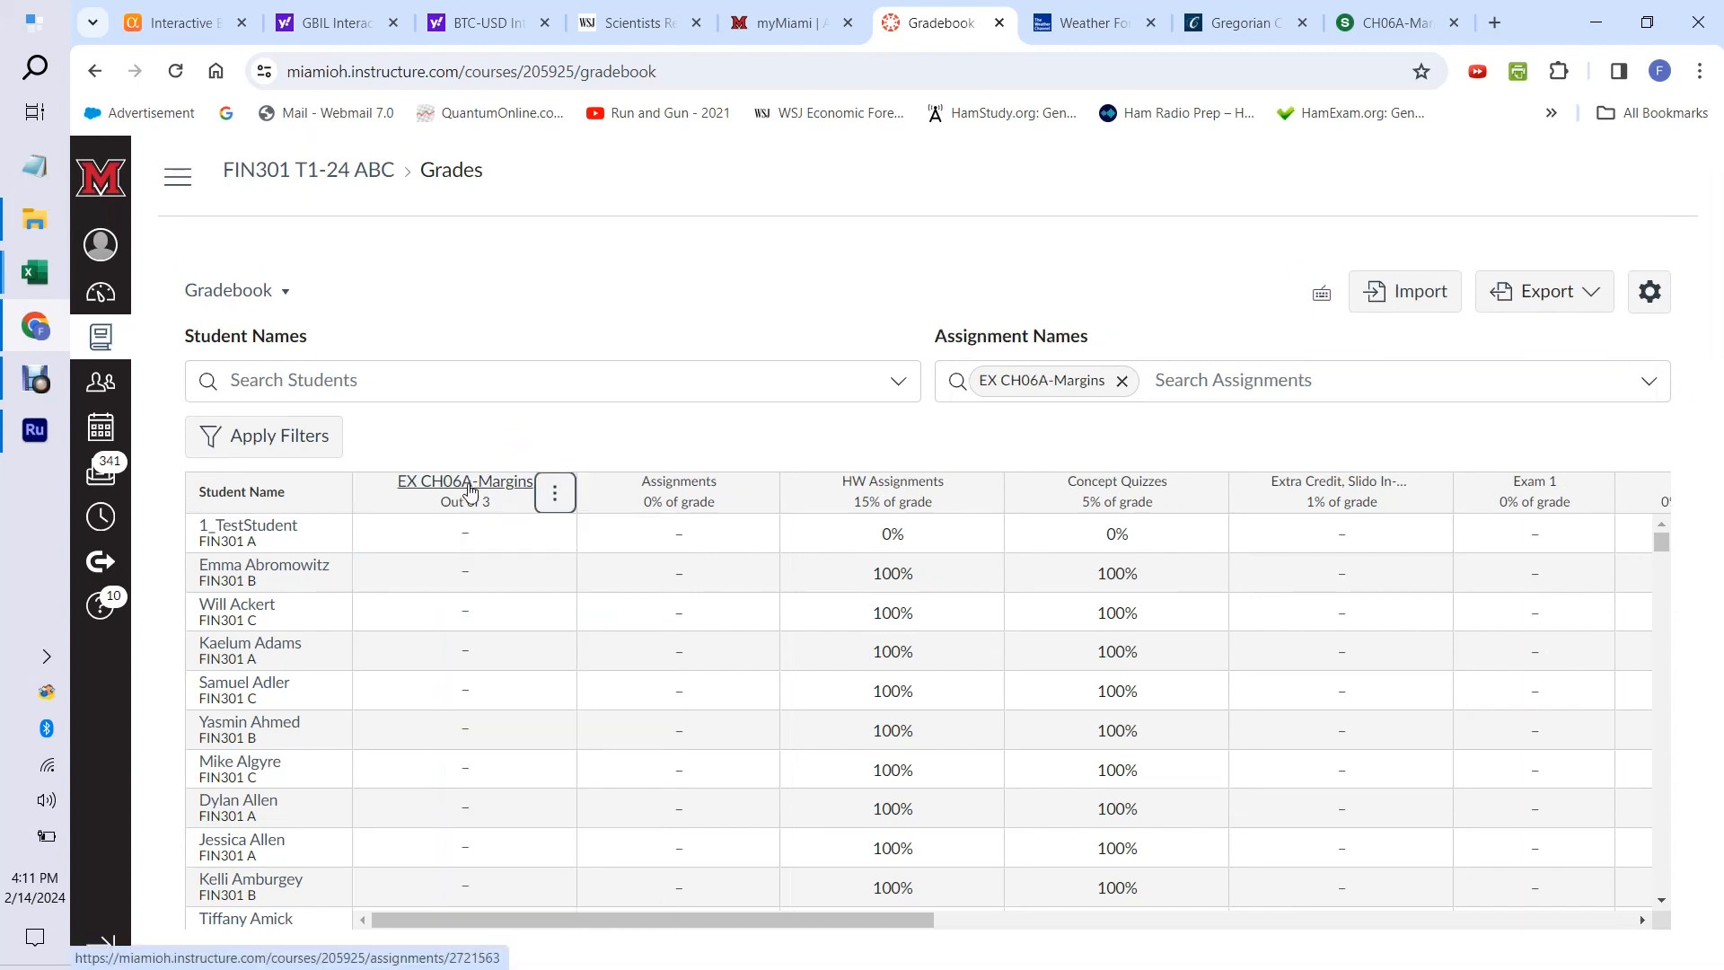
pyautogui.click(469, 484)
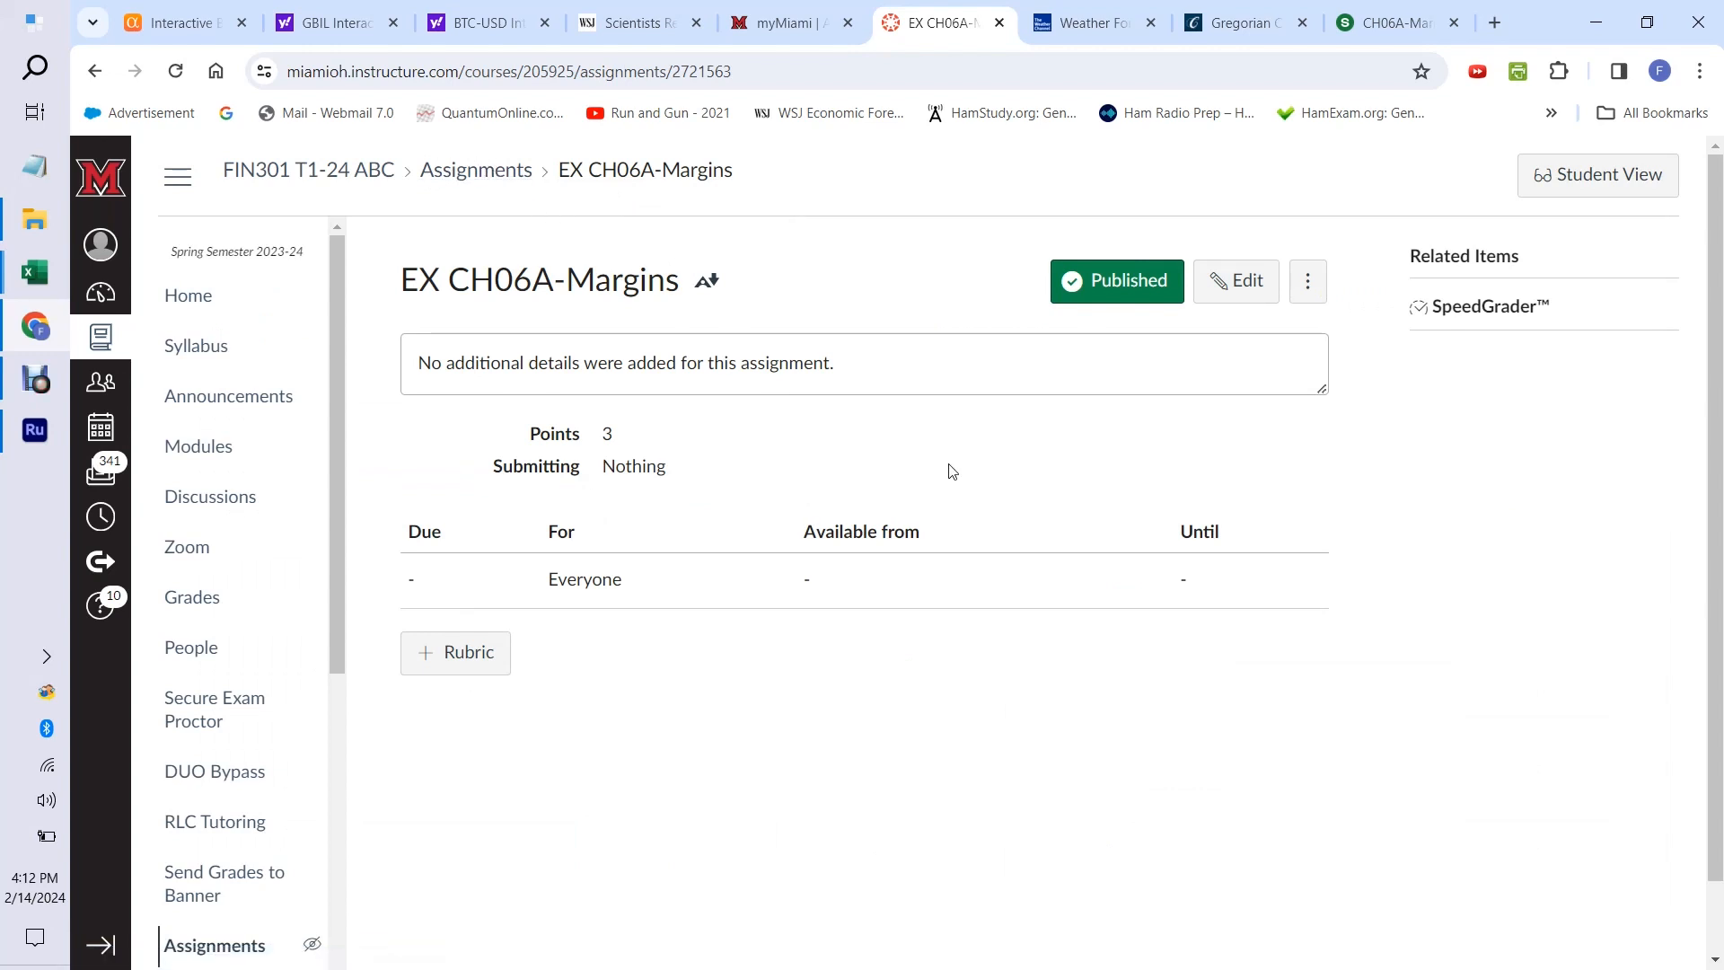
pyautogui.click(1241, 294)
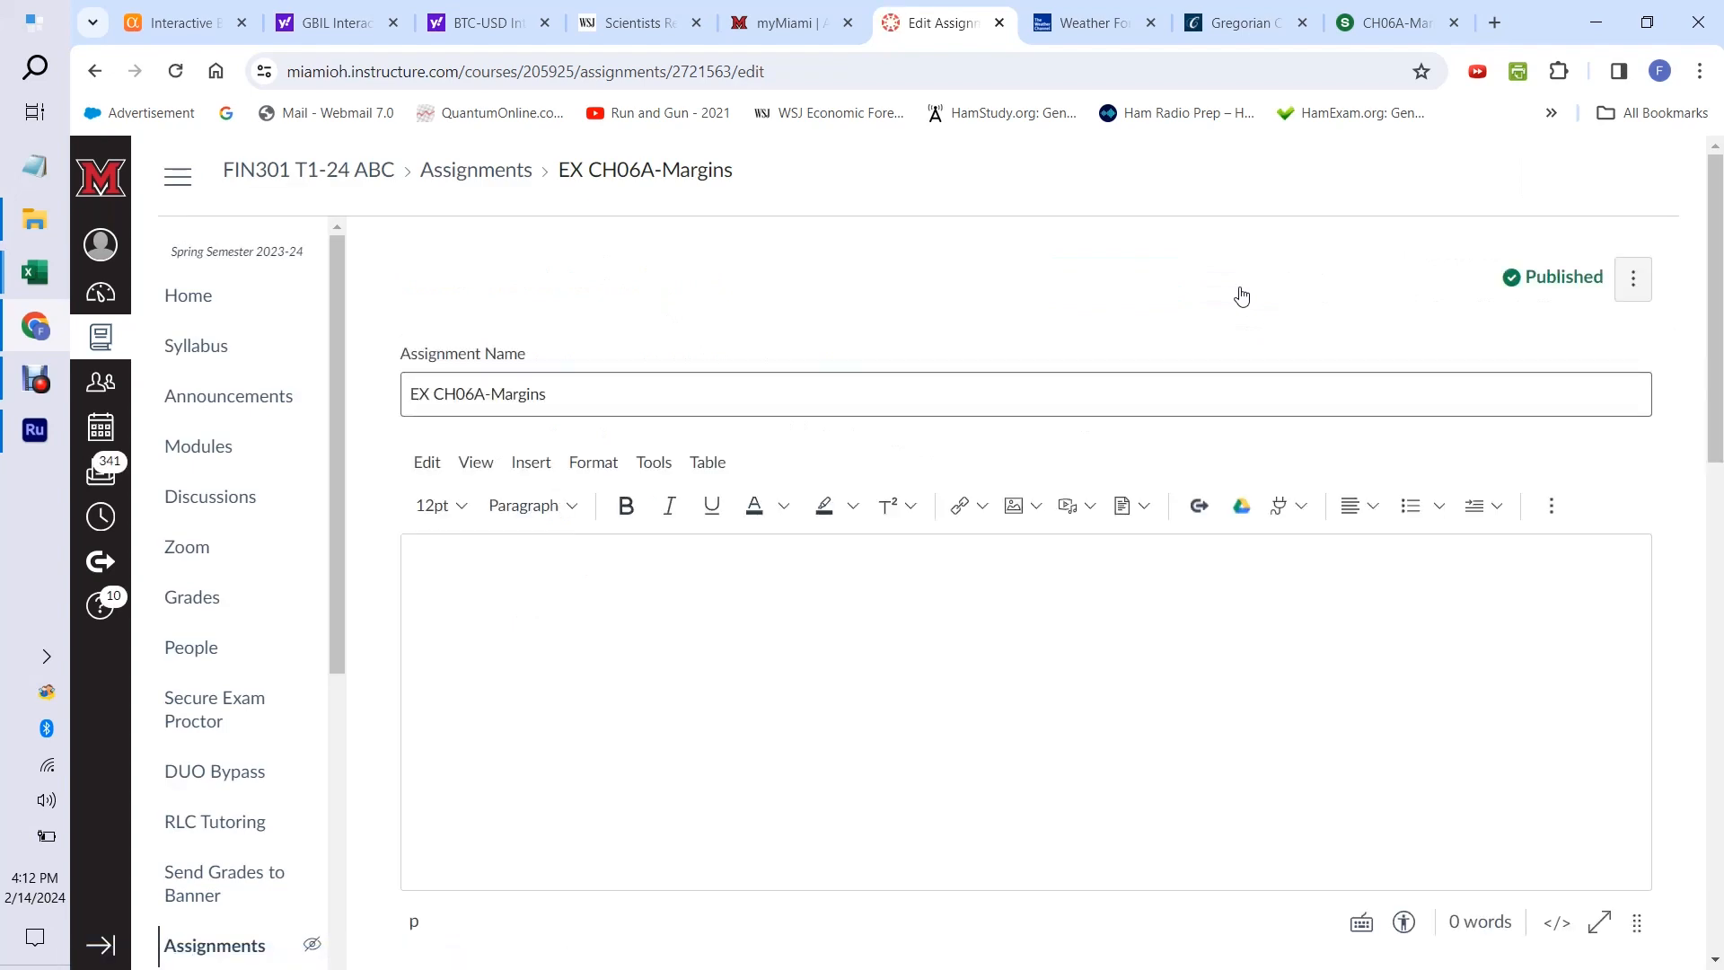
pyautogui.moveTo(1717, 287); pyautogui.dragTo(1718, 554)
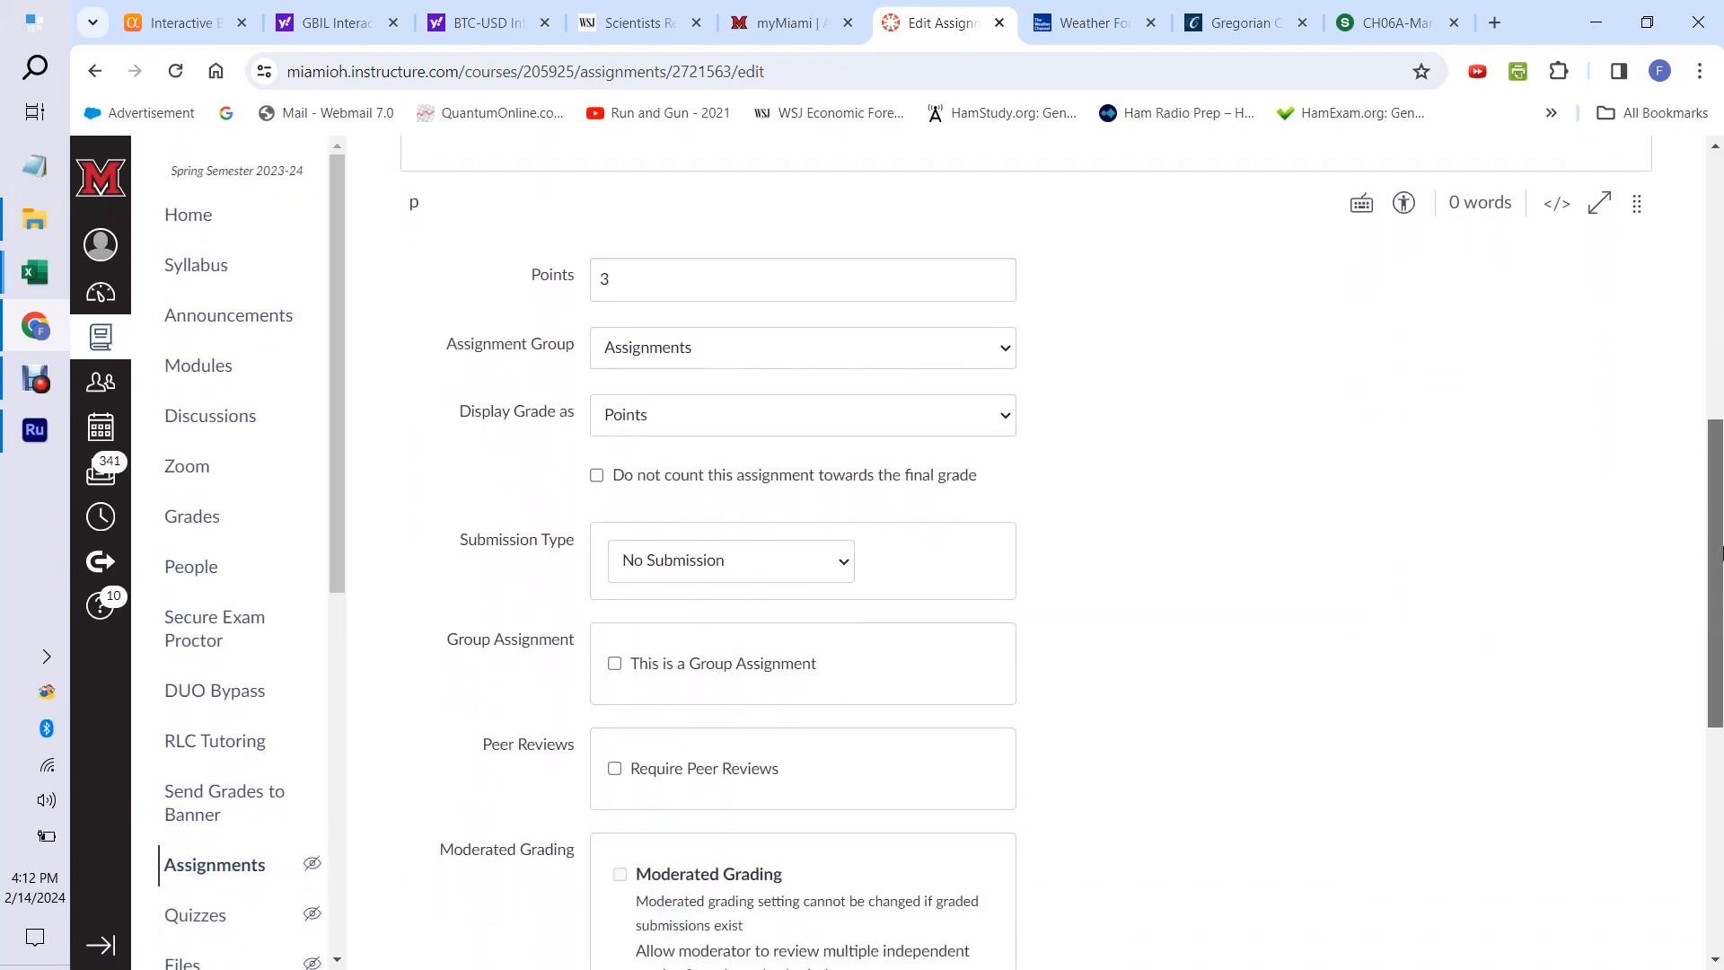
pyautogui.click(1006, 352)
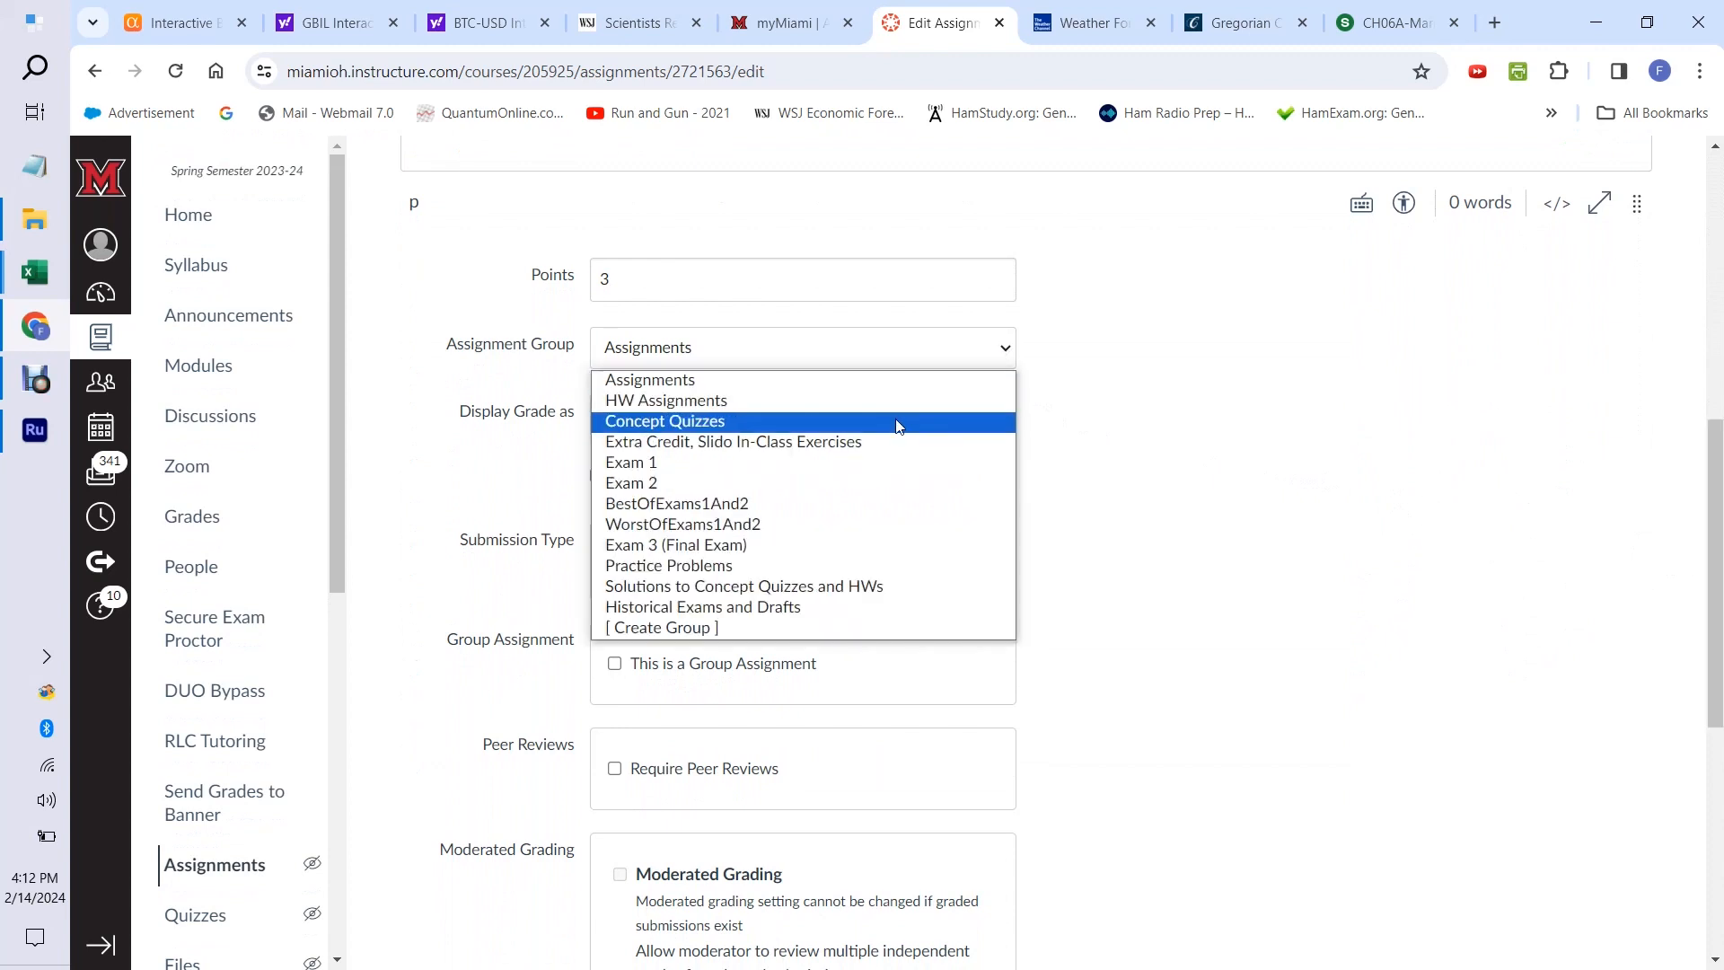
pyautogui.click(868, 443)
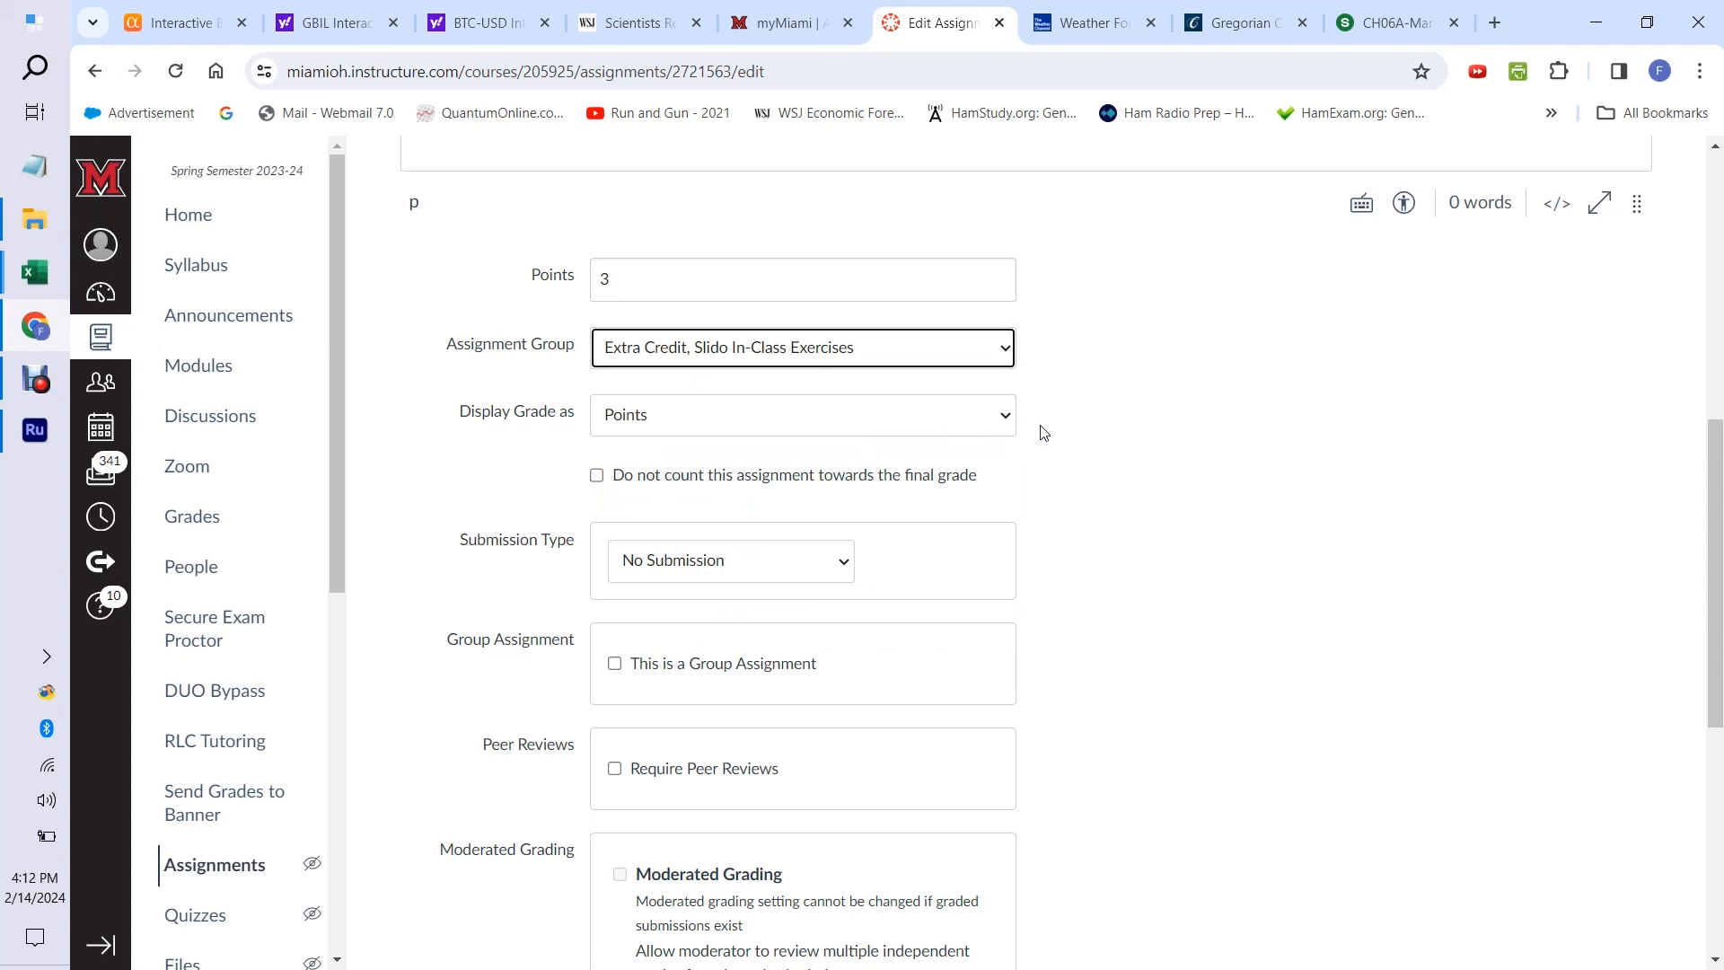
# Set the assignment's grade display to Percentage and save the assignment.
pyautogui.click(1005, 420)
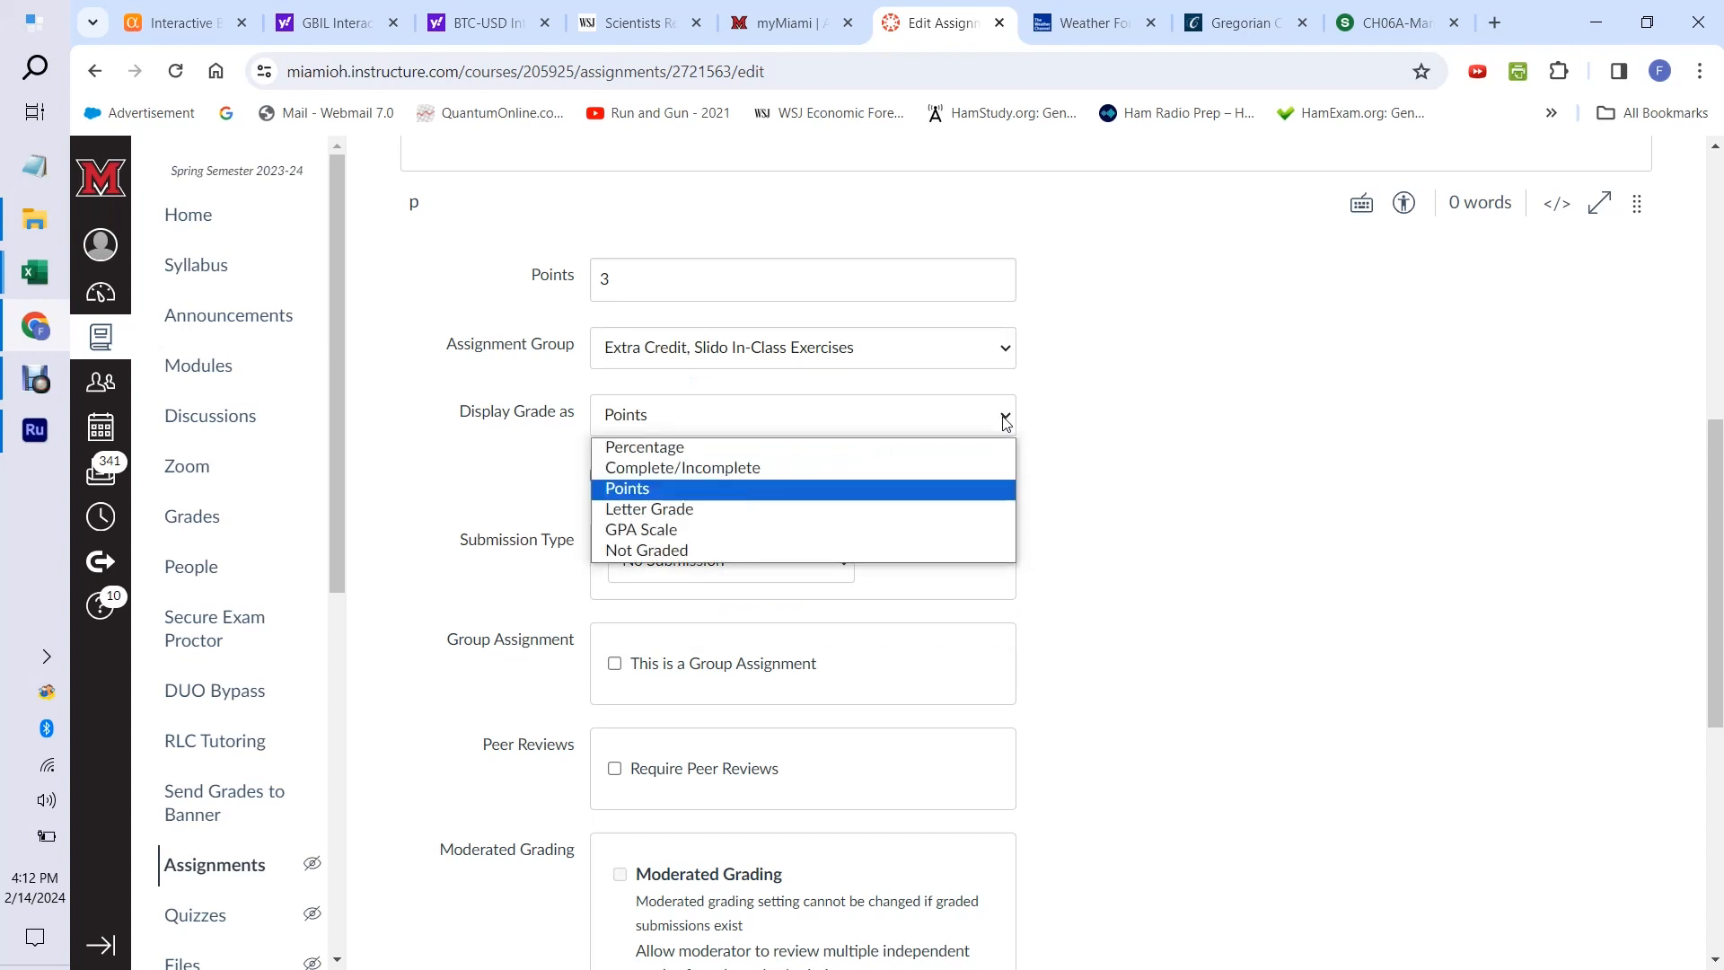
pyautogui.click(976, 446)
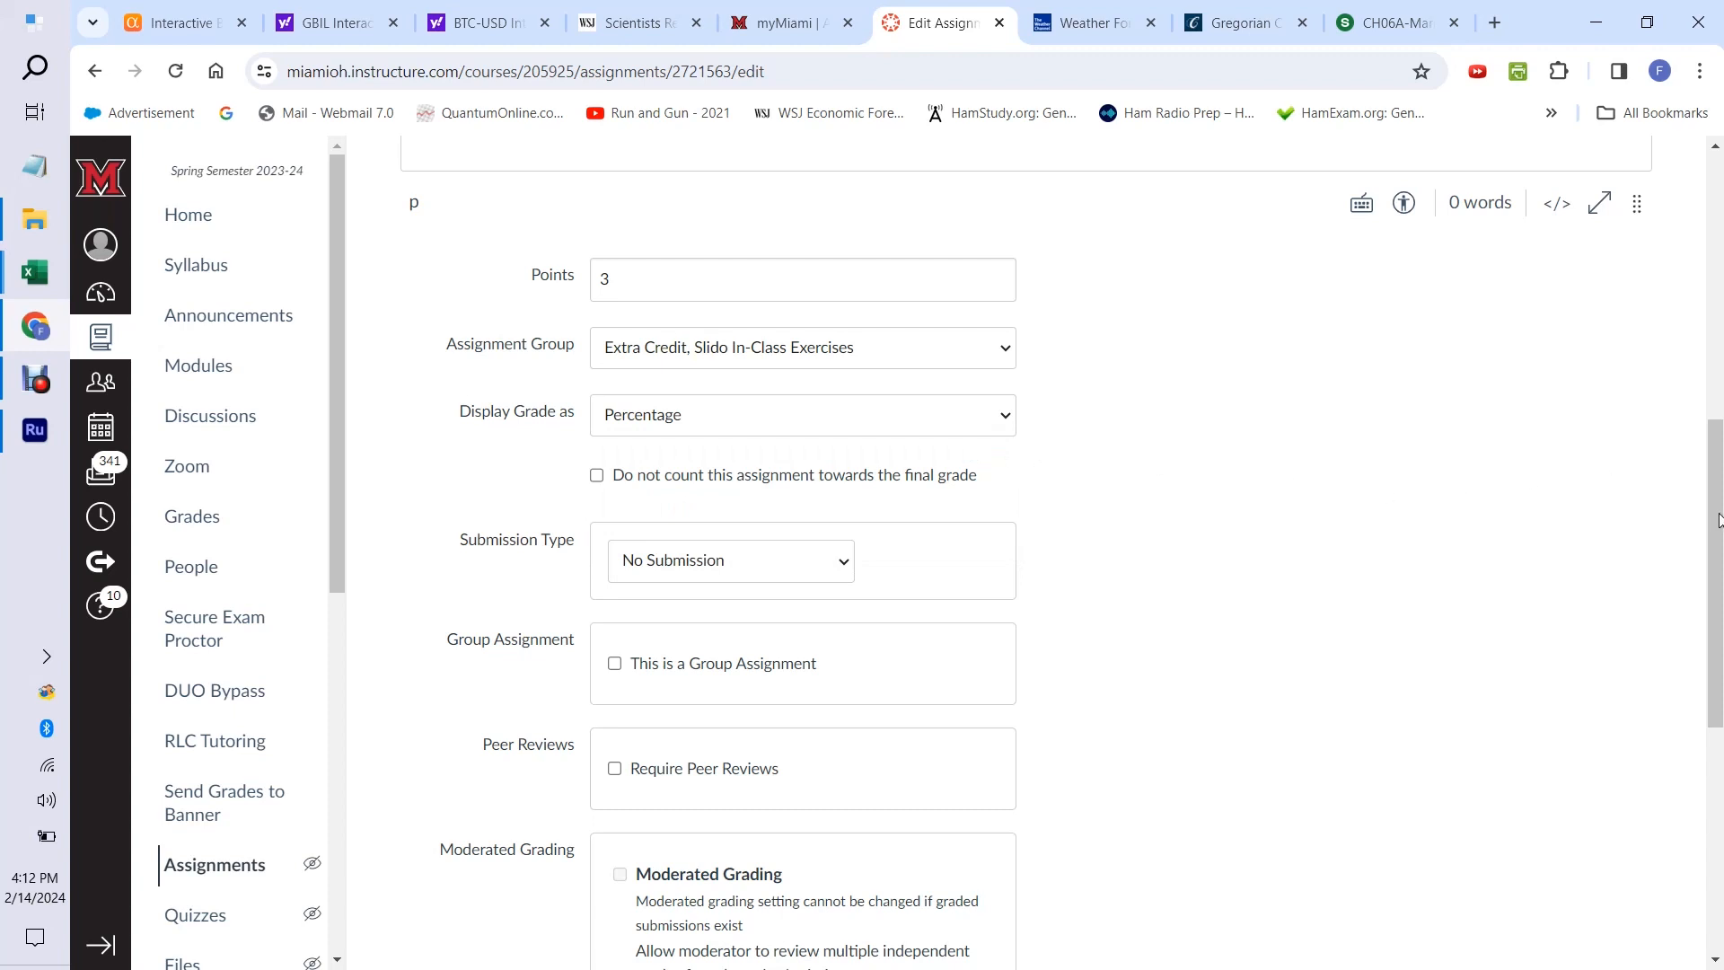
pyautogui.scroll(-2, 1719, 521)
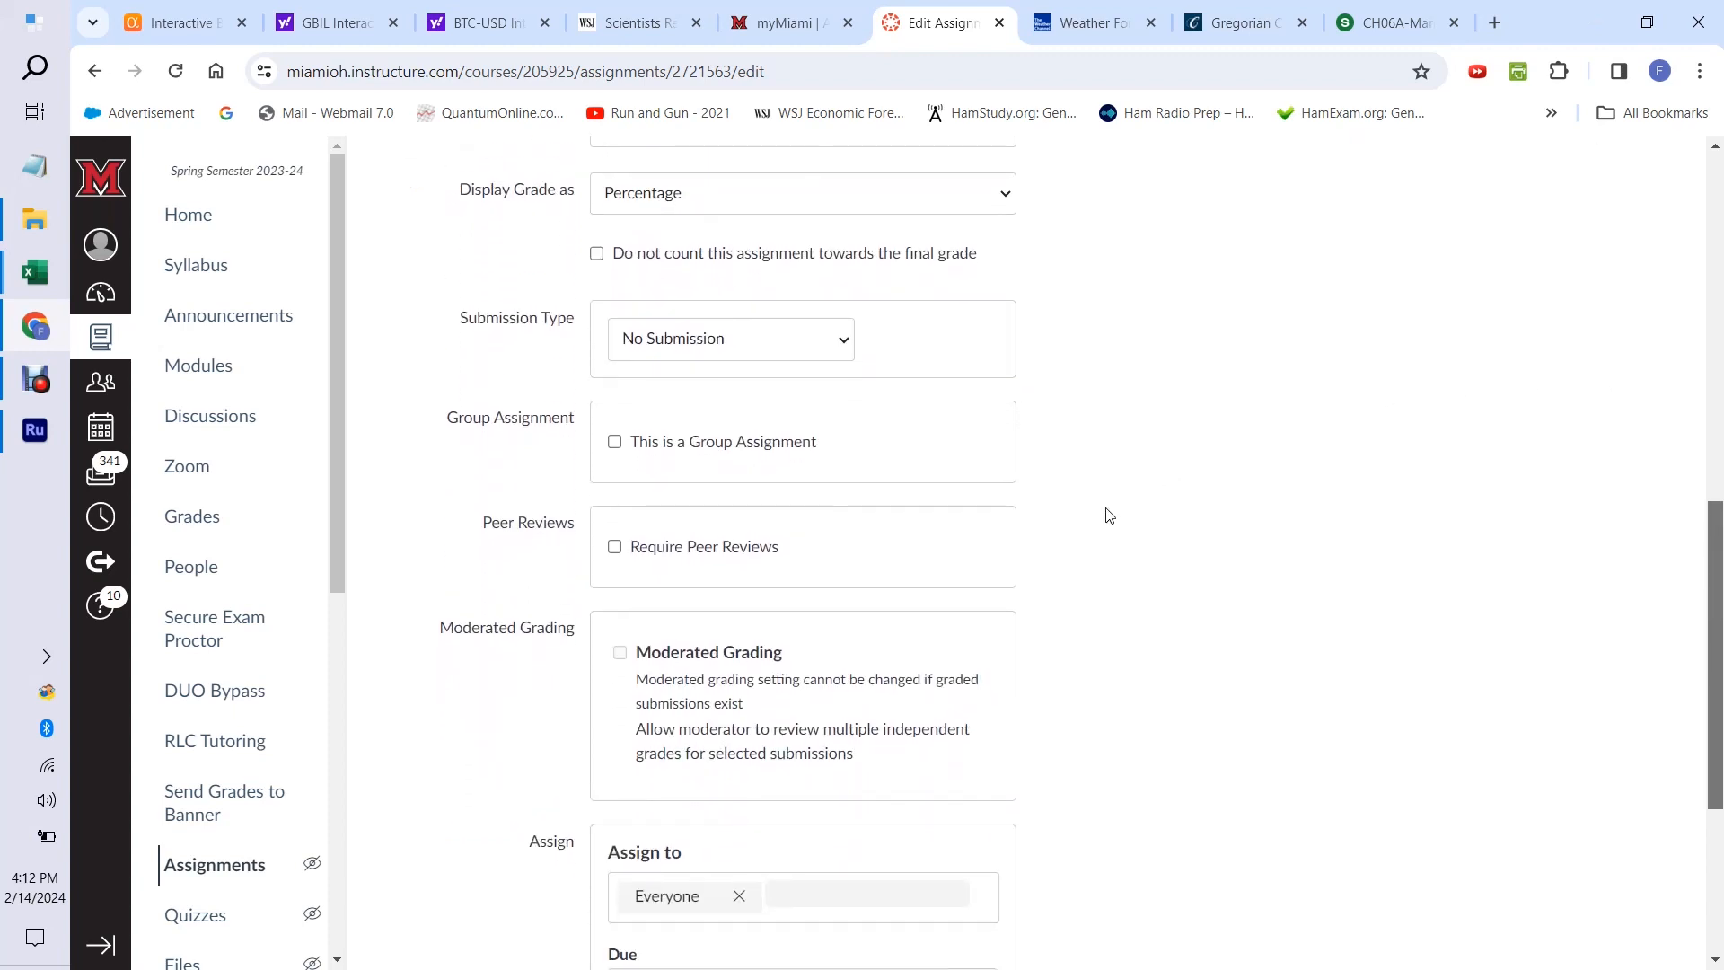
pyautogui.moveTo(1716, 657); pyautogui.dragTo(1721, 812)
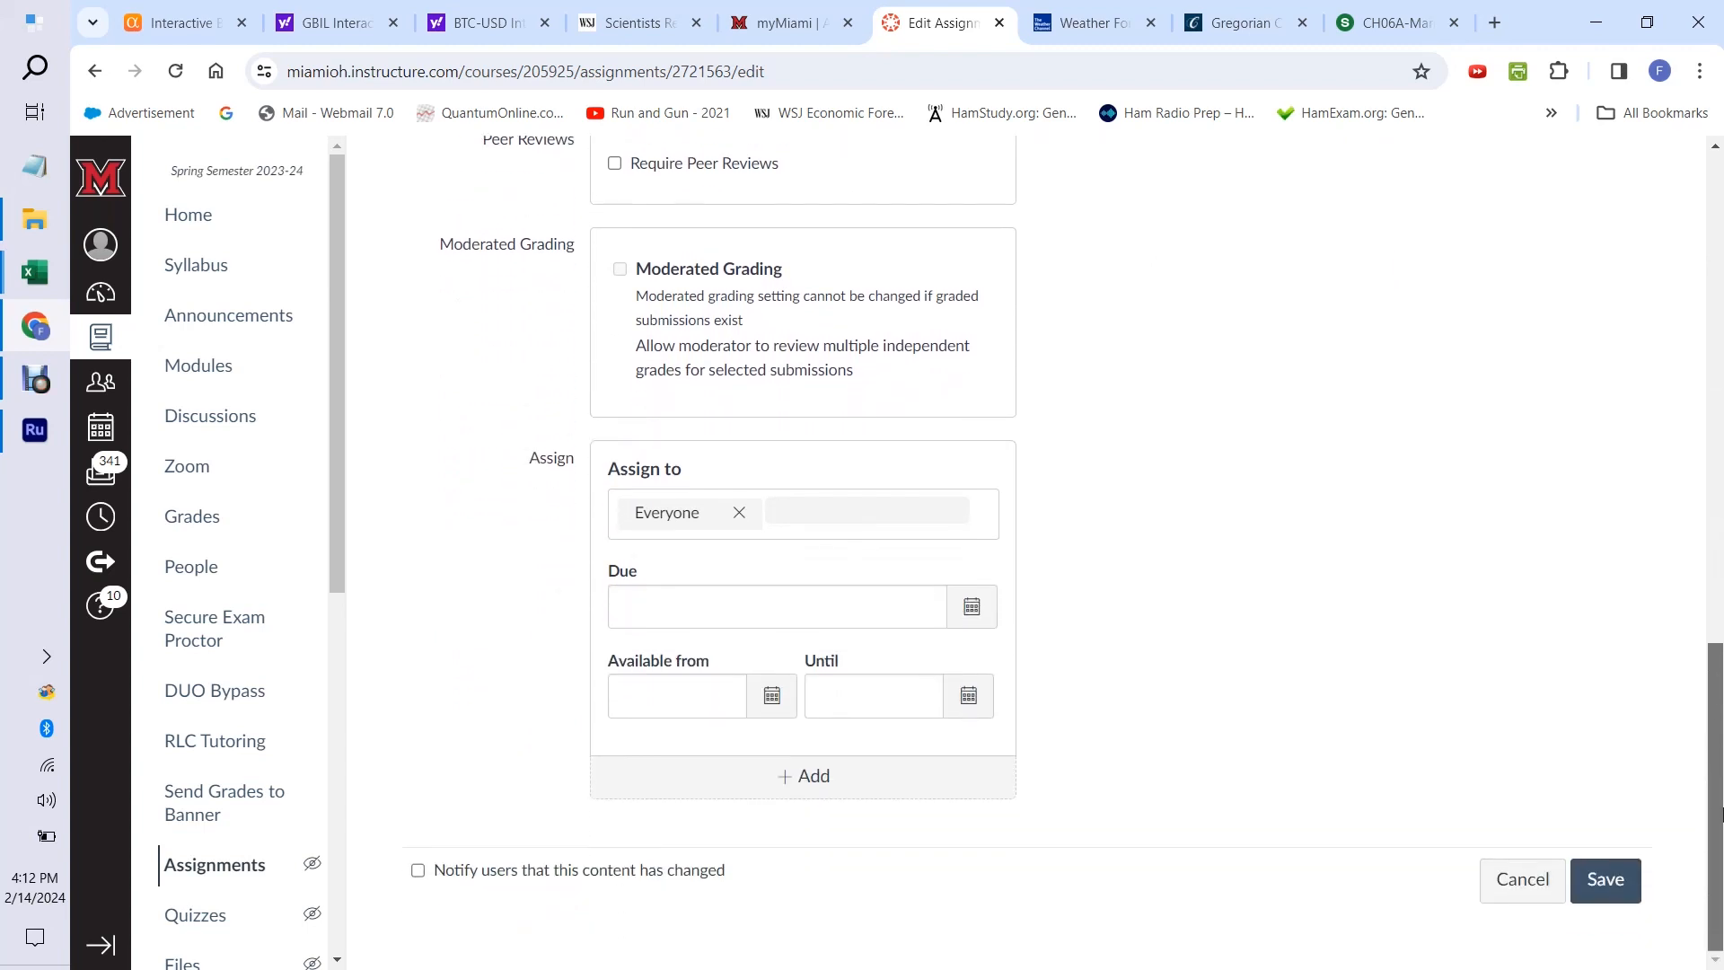
pyautogui.click(1605, 880)
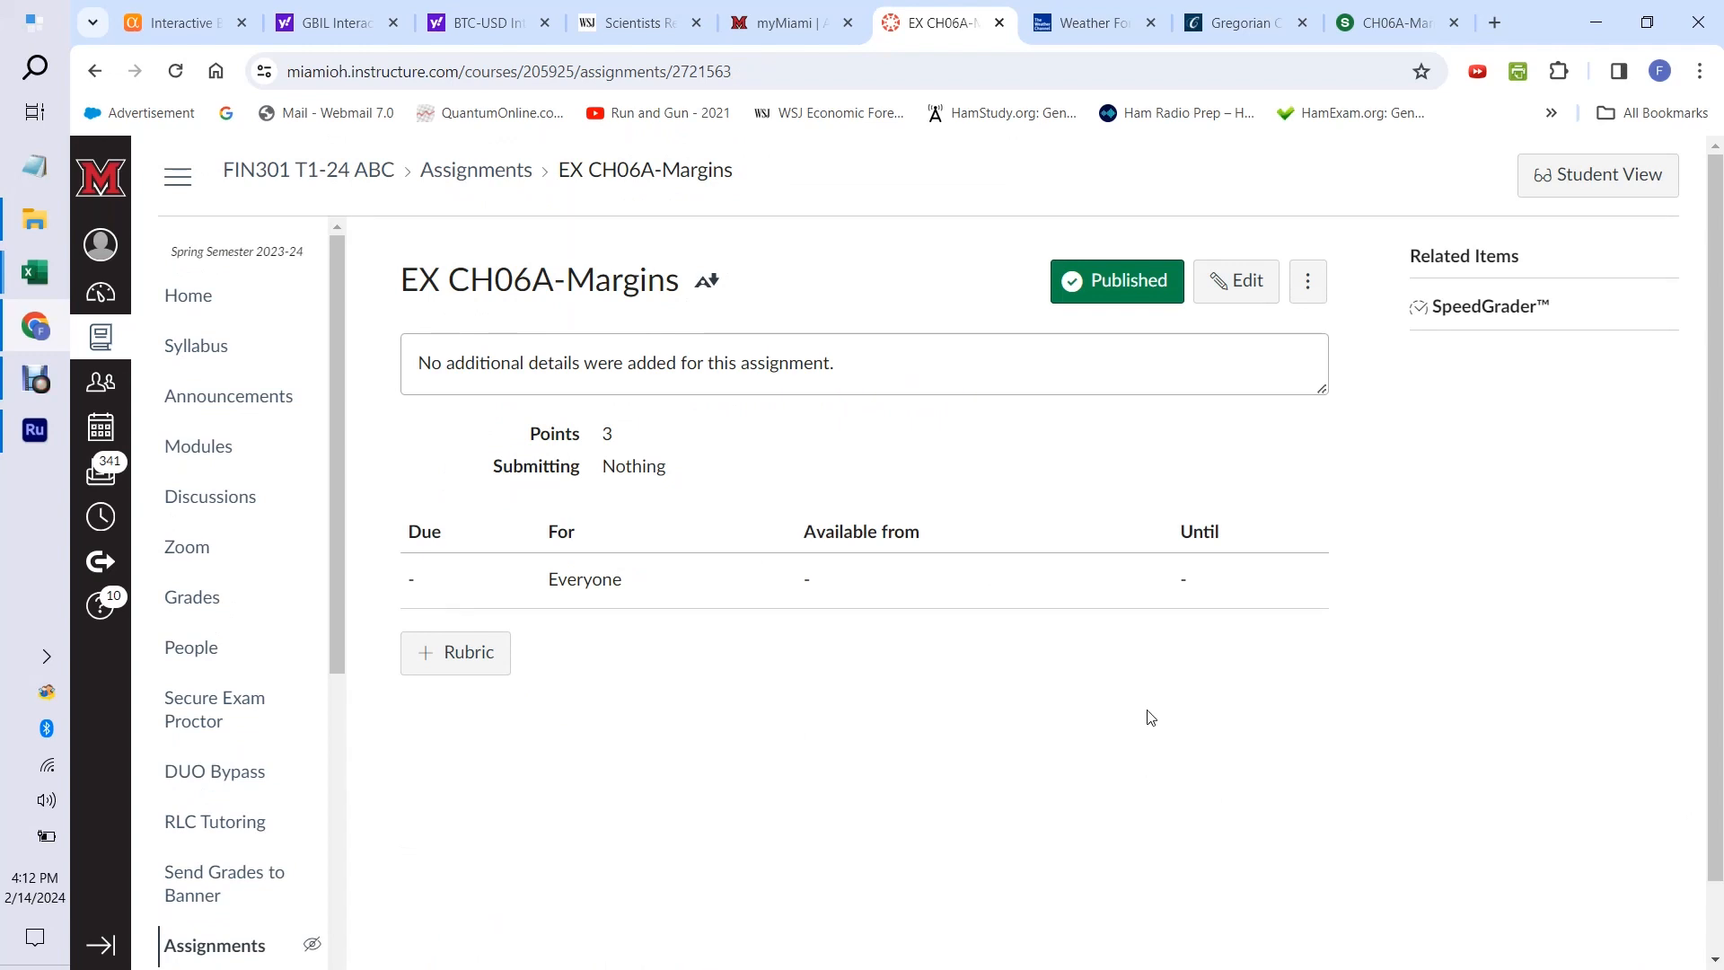
# Return to the course's Grades page.
pyautogui.click(205, 603)
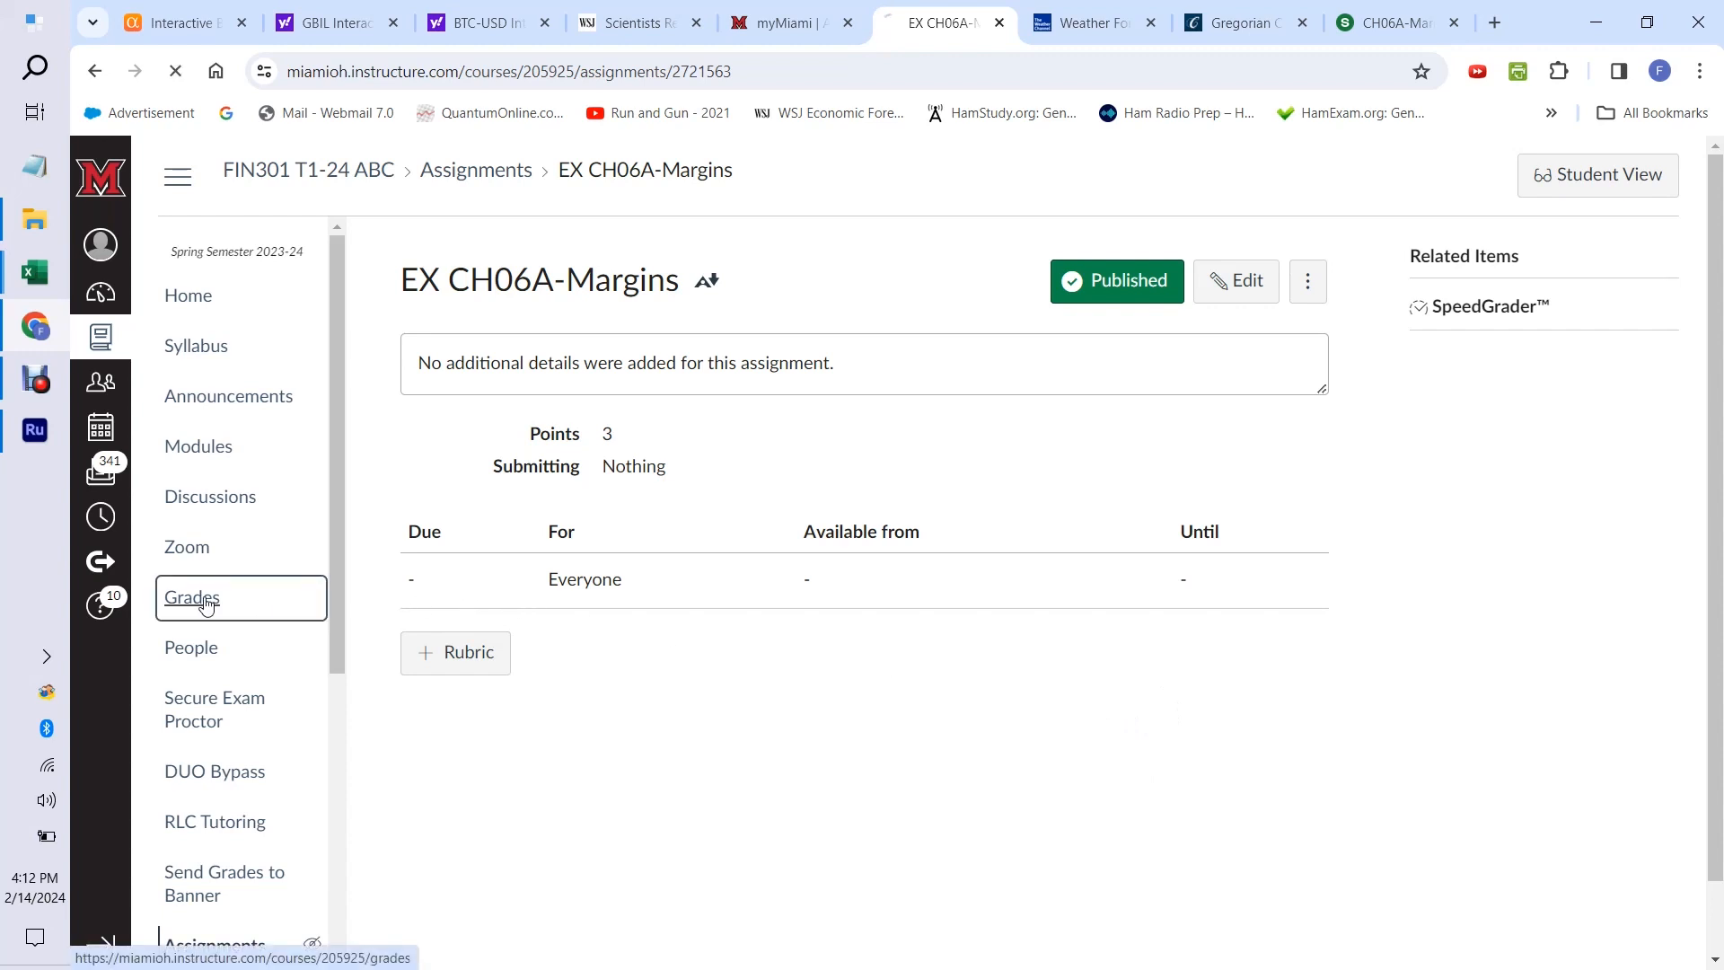